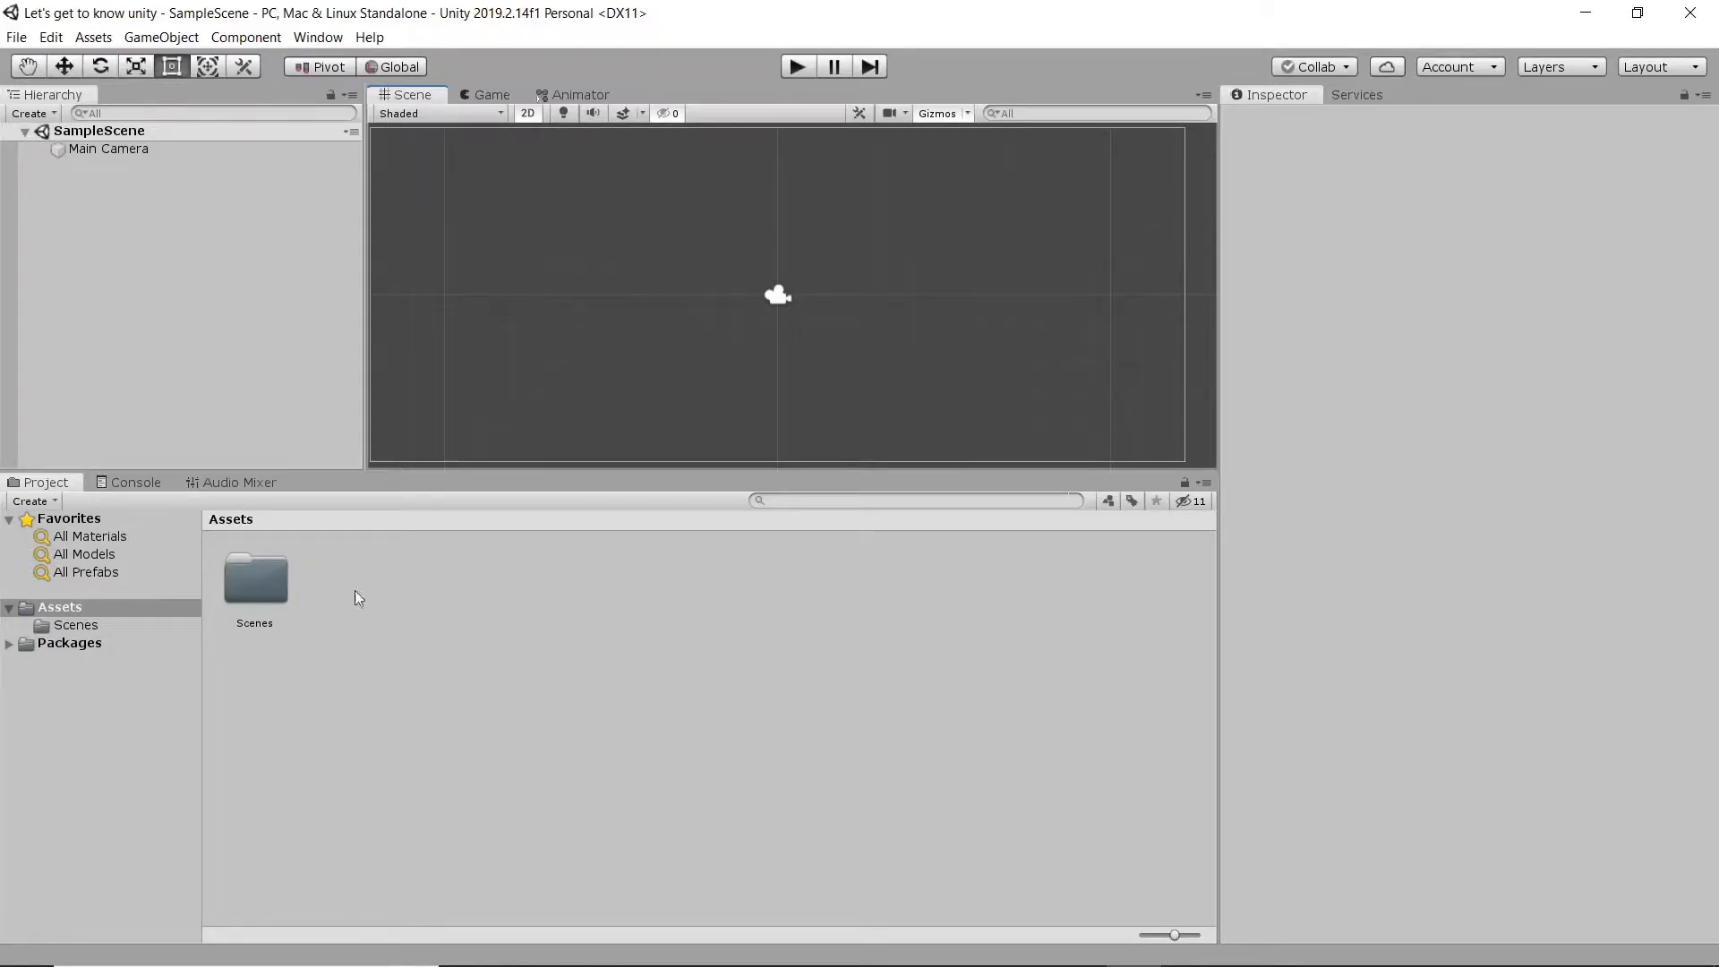
# - Look through the project's Packages, Scenes and Assets folders
pyautogui.click(69, 646)
pyautogui.press('Up')
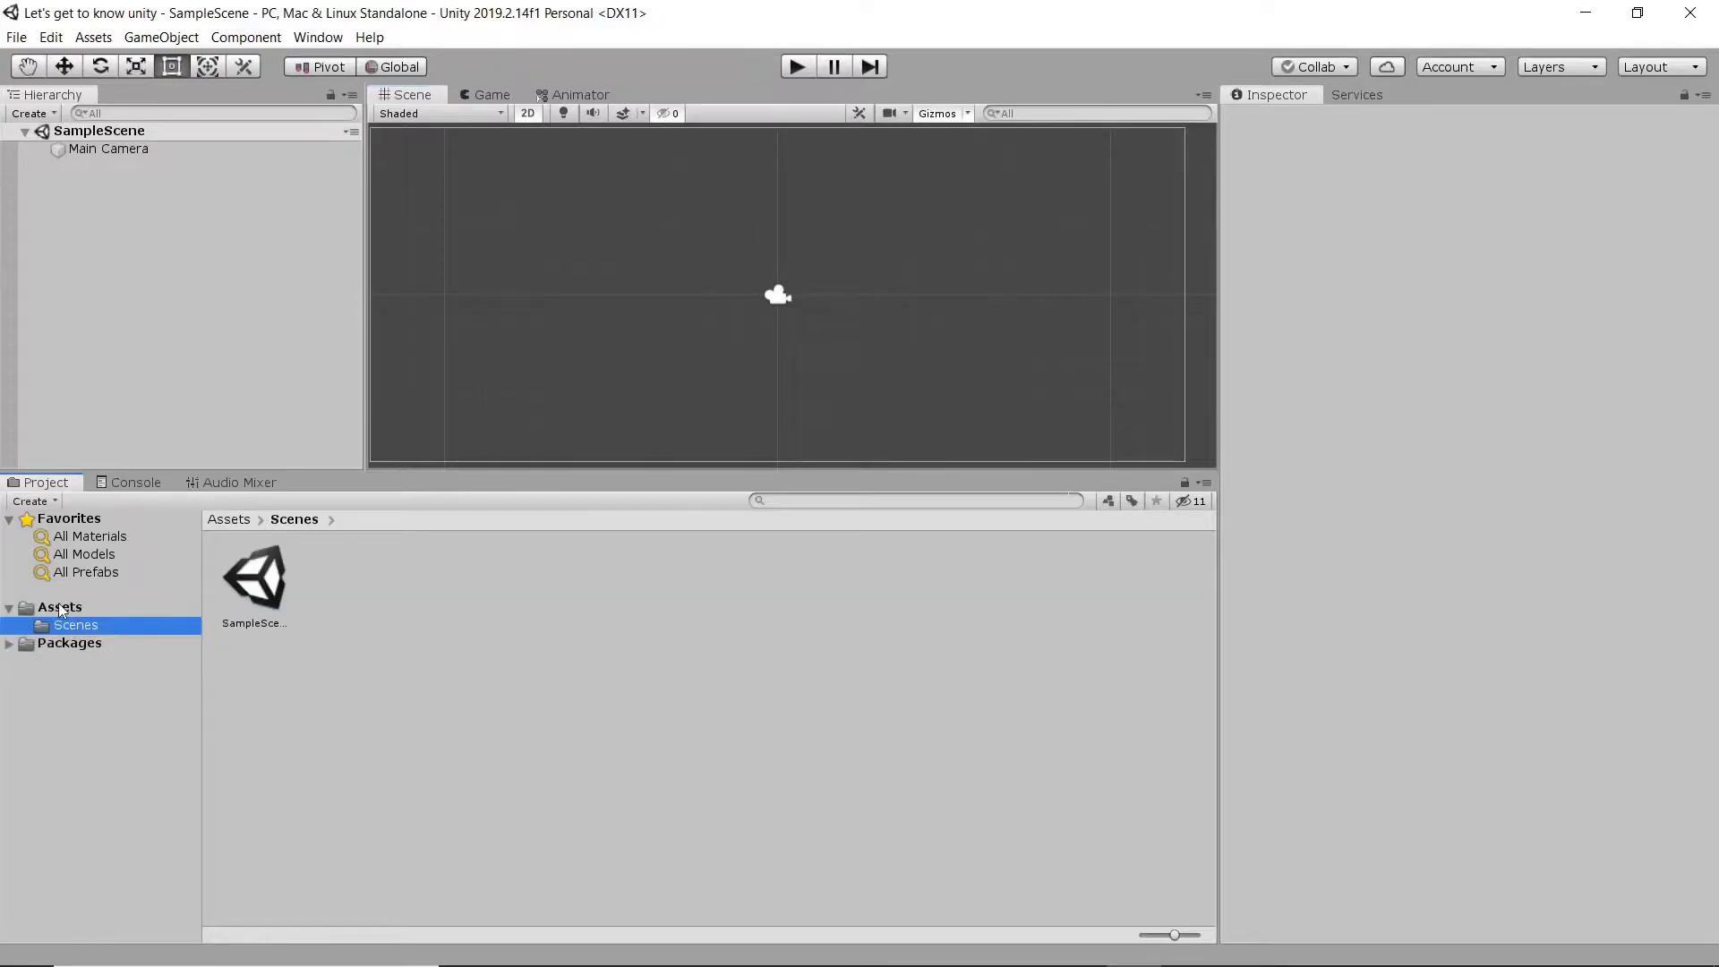
pyautogui.press('Up')
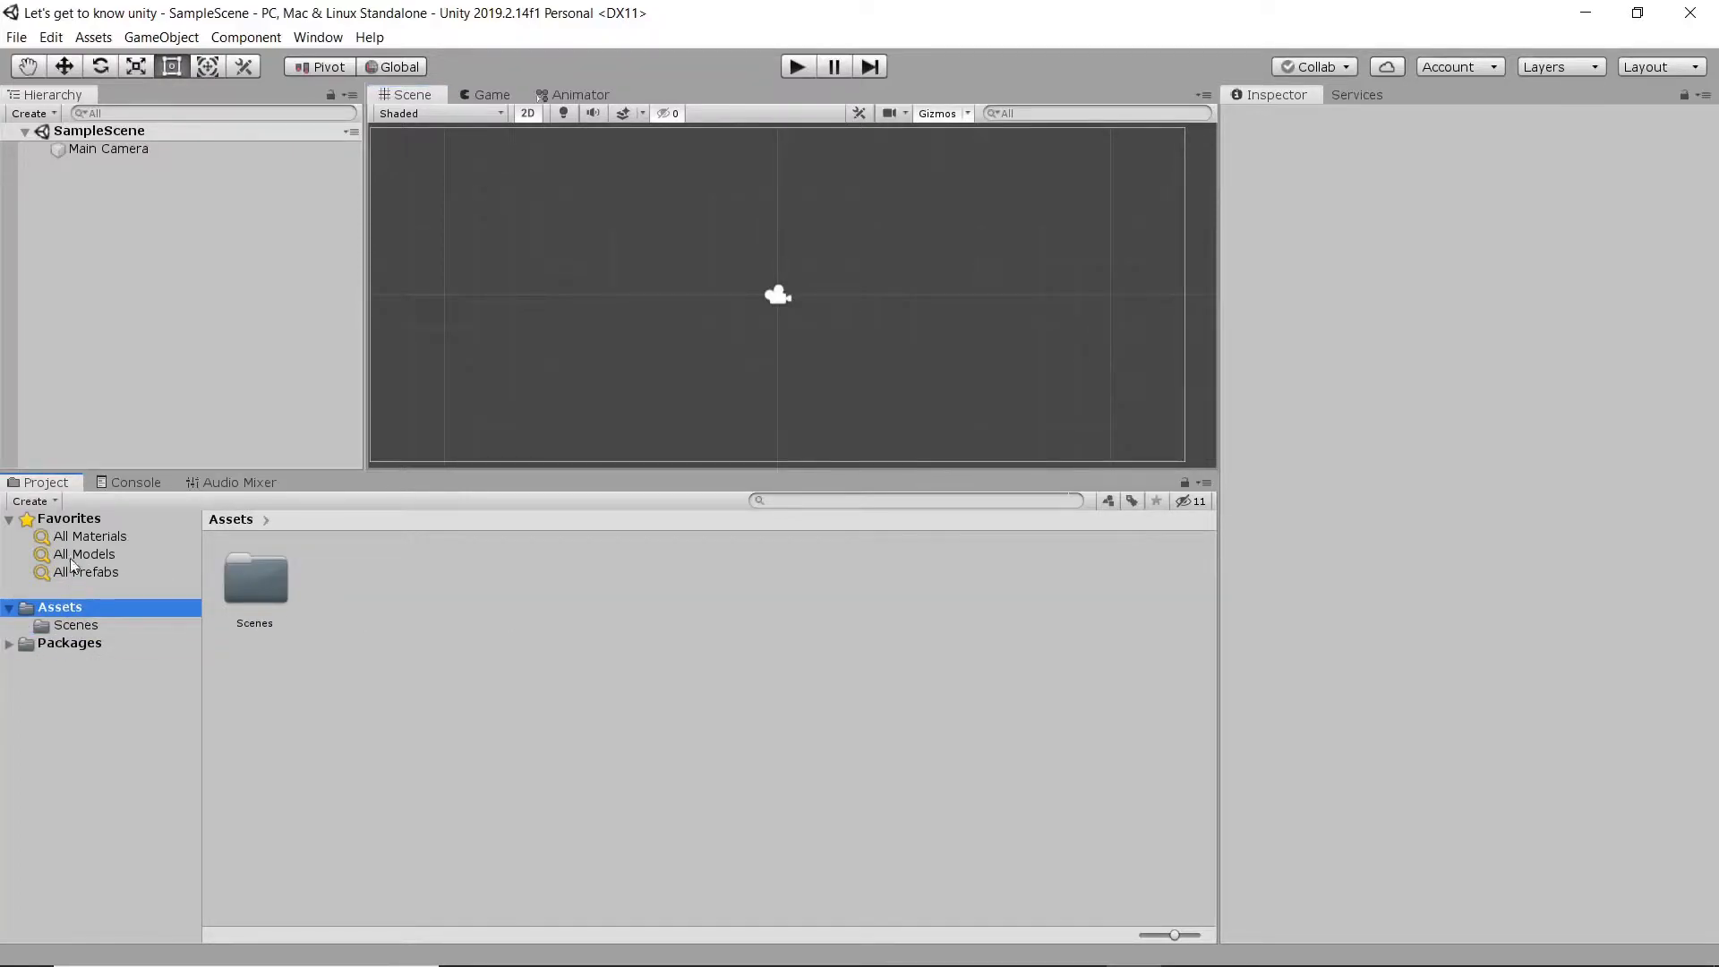
# - Examine the Main Camera's components and its frame in the scene of SampleScene
pyautogui.click(117, 154)
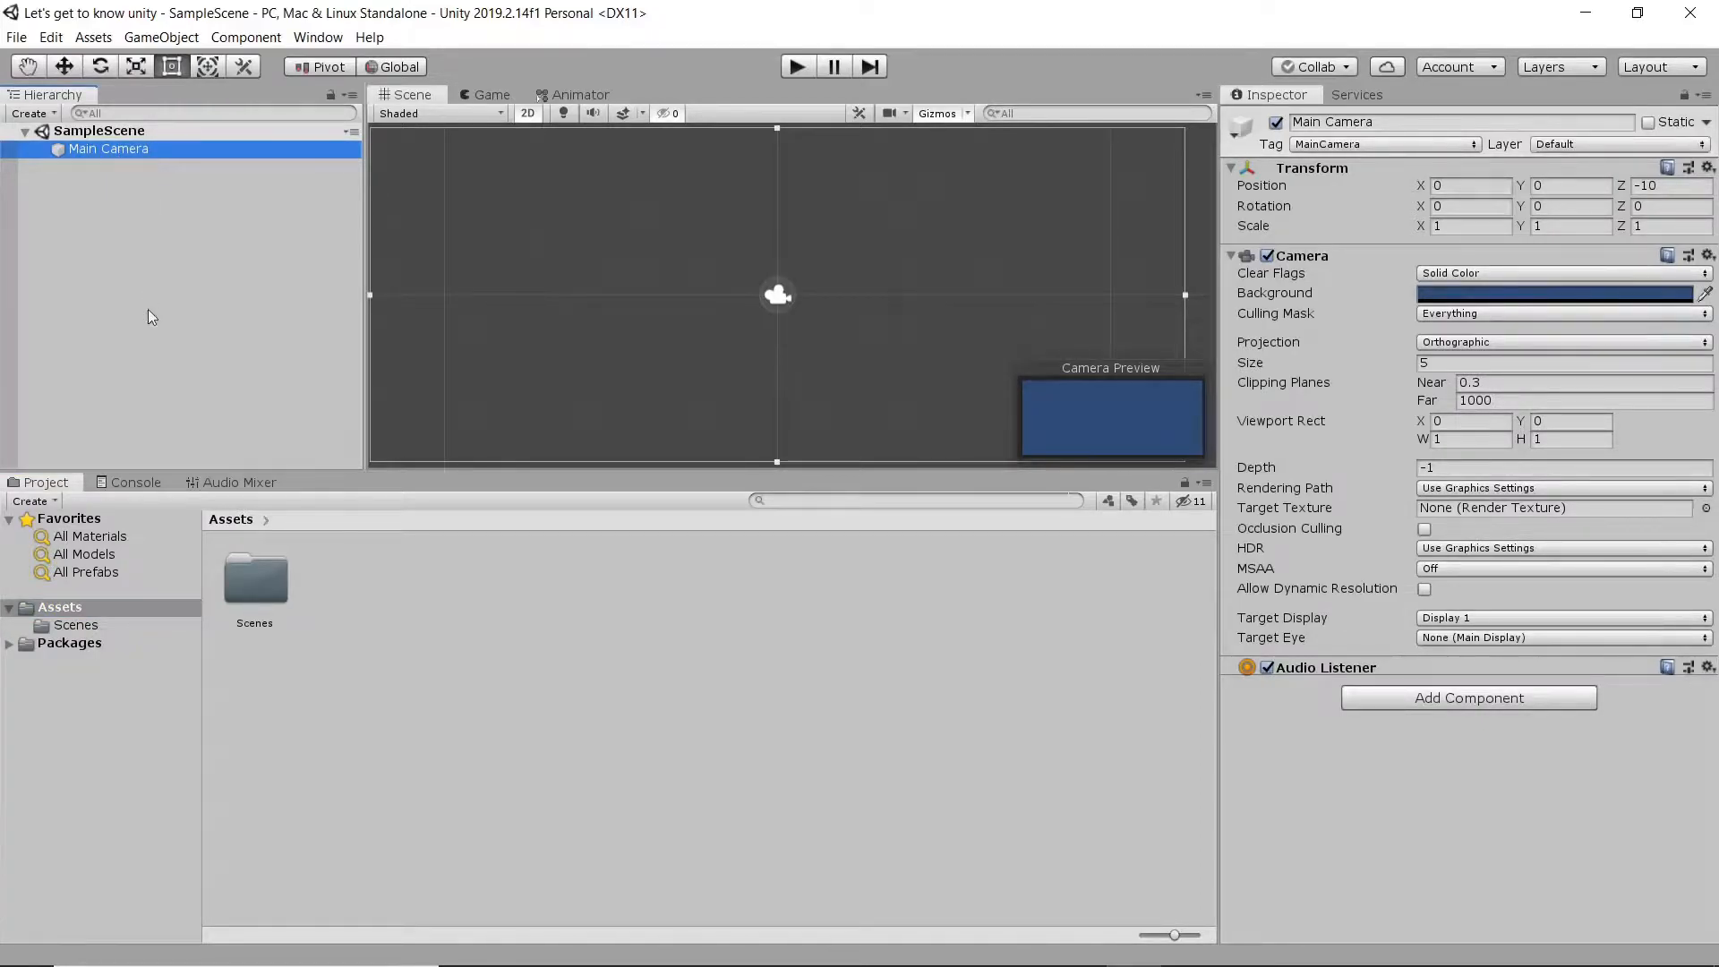
pyautogui.scroll(-3, 521, 306)
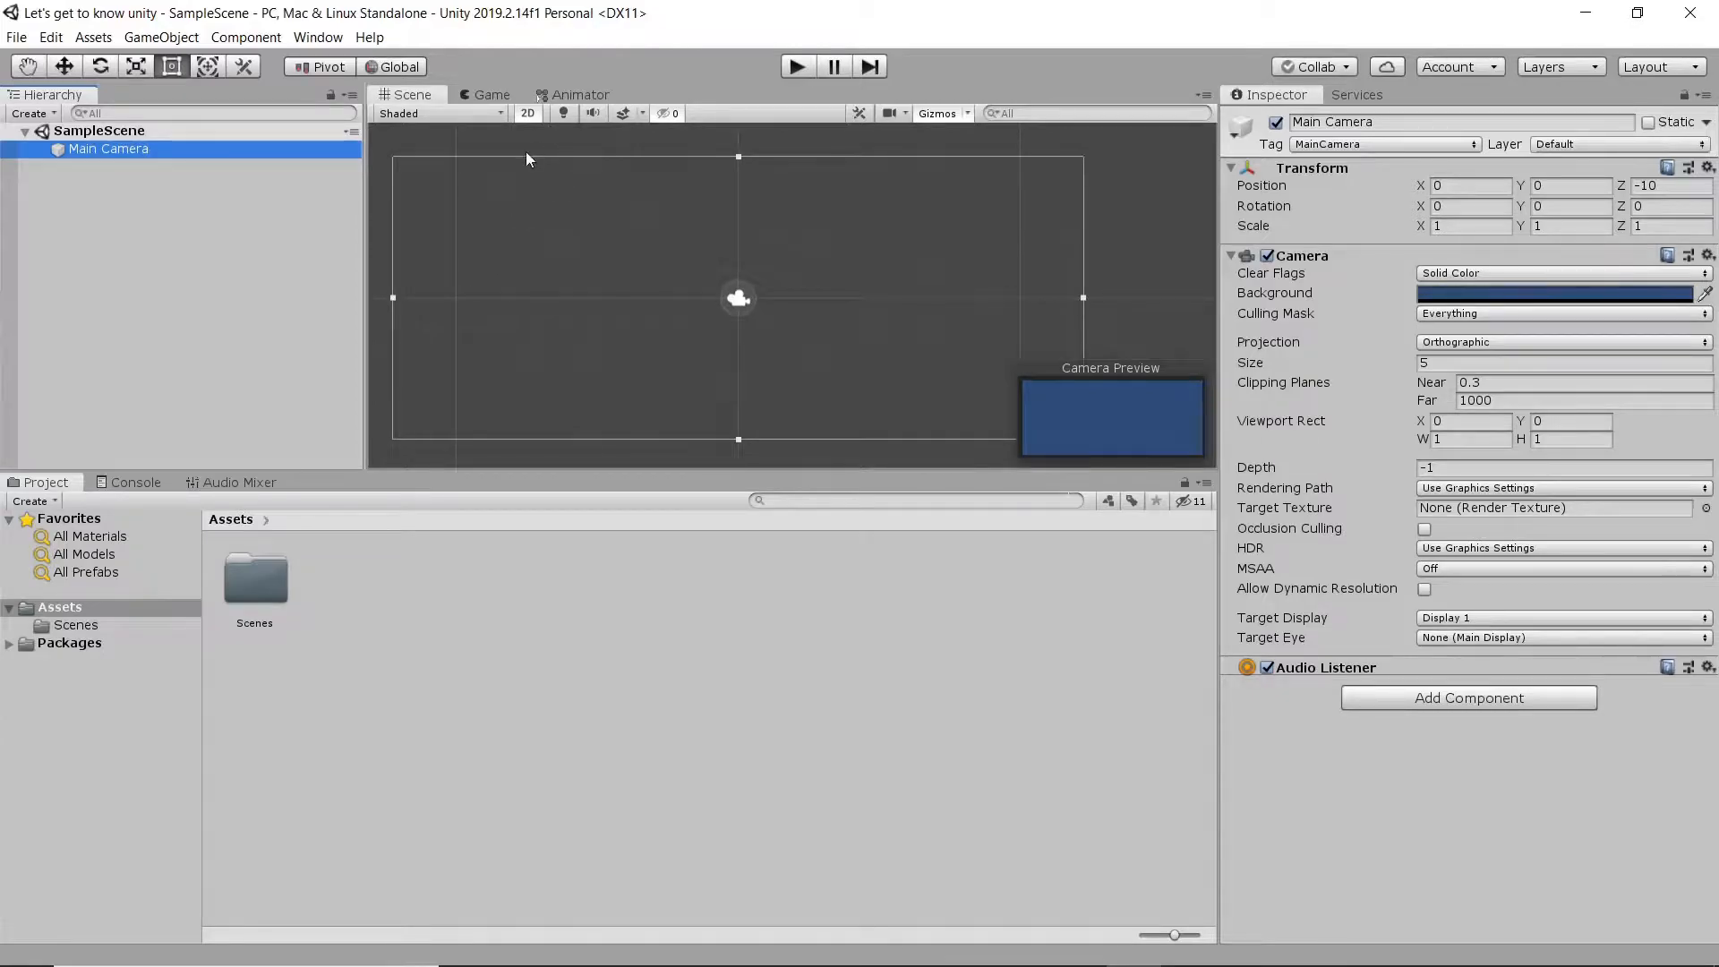
pyautogui.moveTo(863, 382); pyautogui.dragTo(715, 344, button='middle')
pyautogui.scroll(4, 749, 352)
pyautogui.scroll(-3, 750, 352)
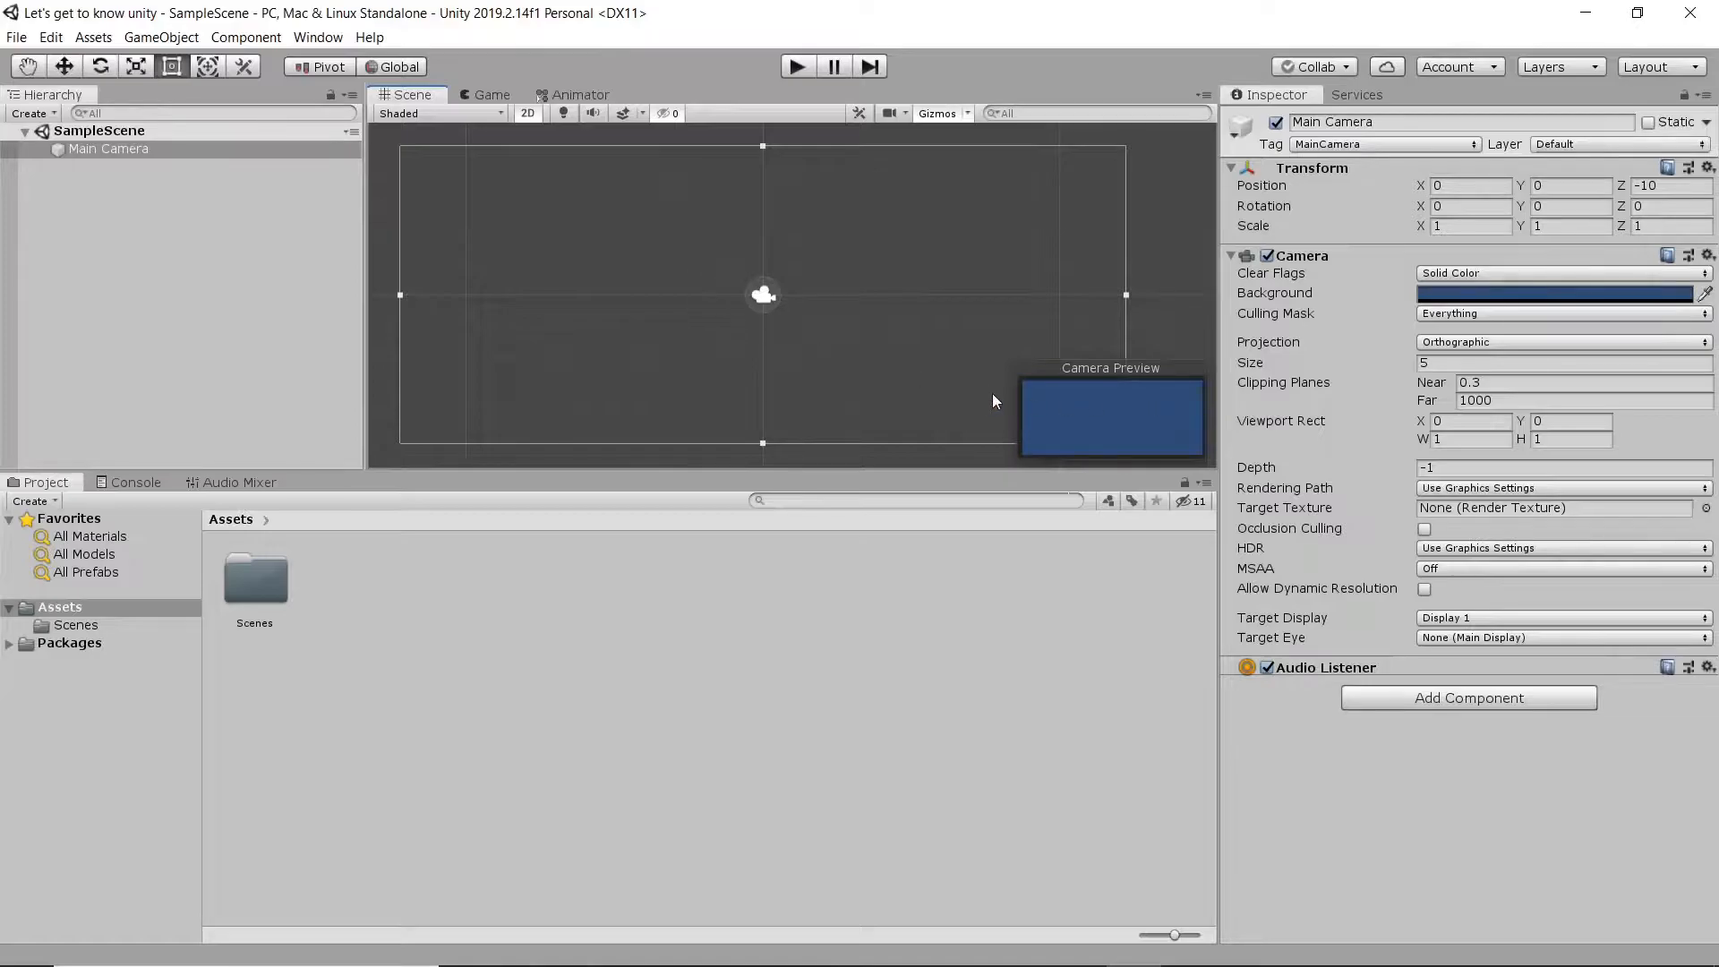
pyautogui.click(159, 132)
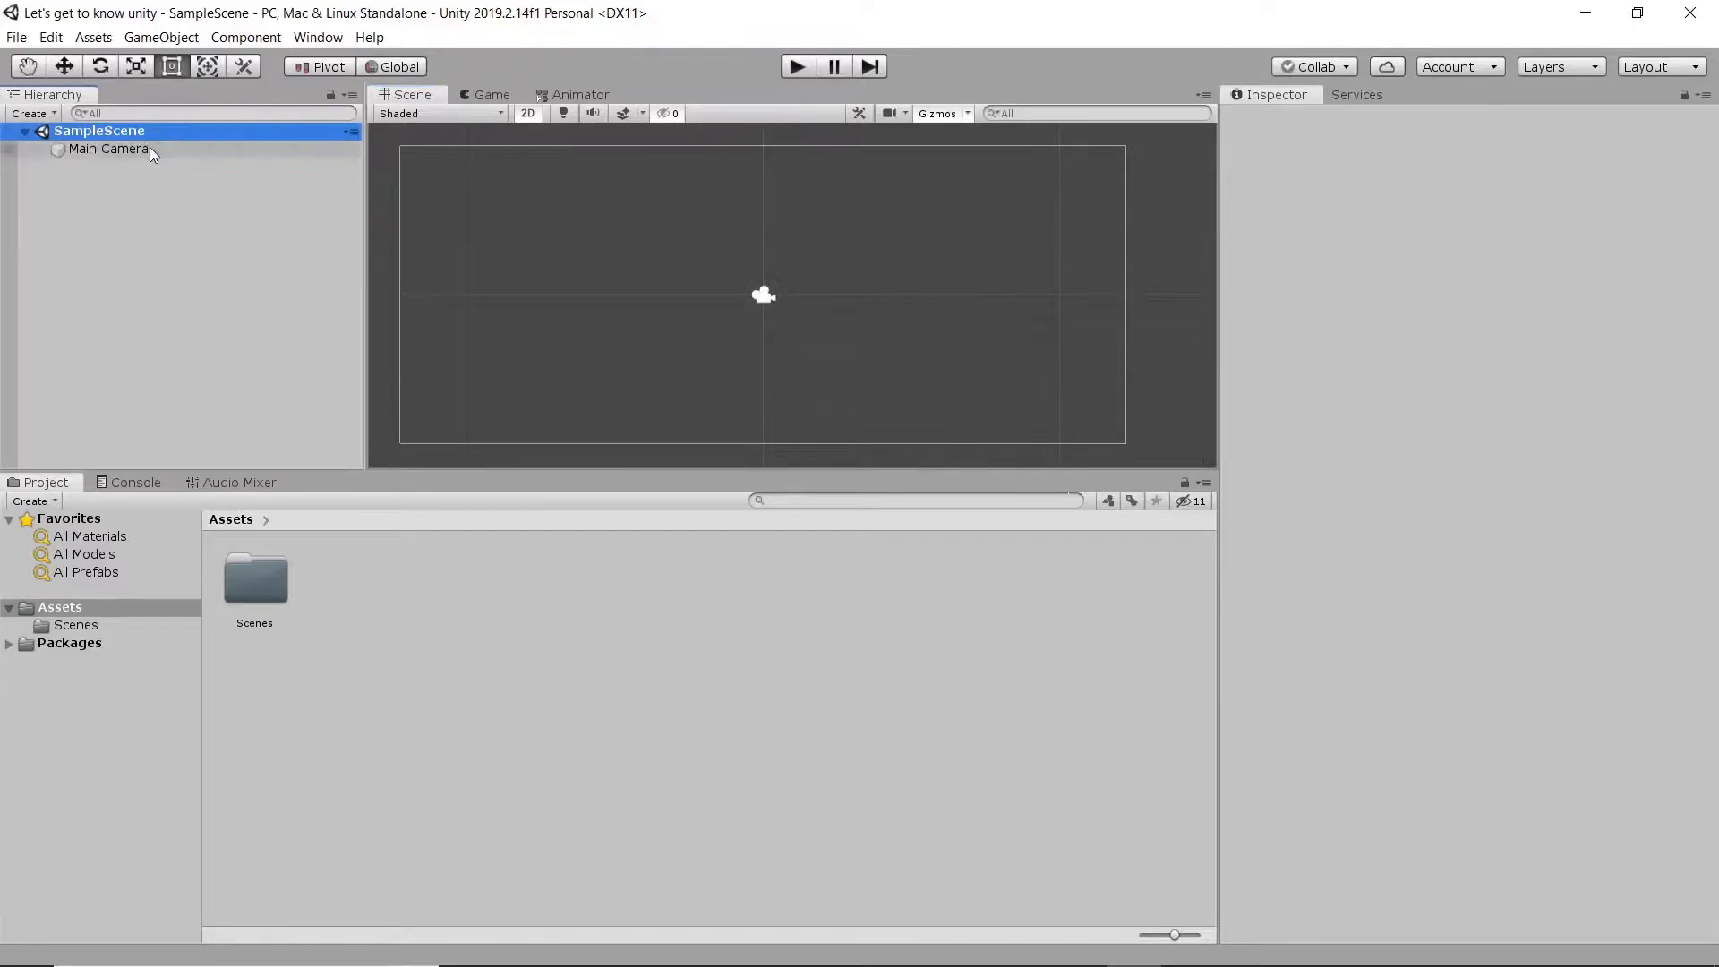
pyautogui.click(147, 151)
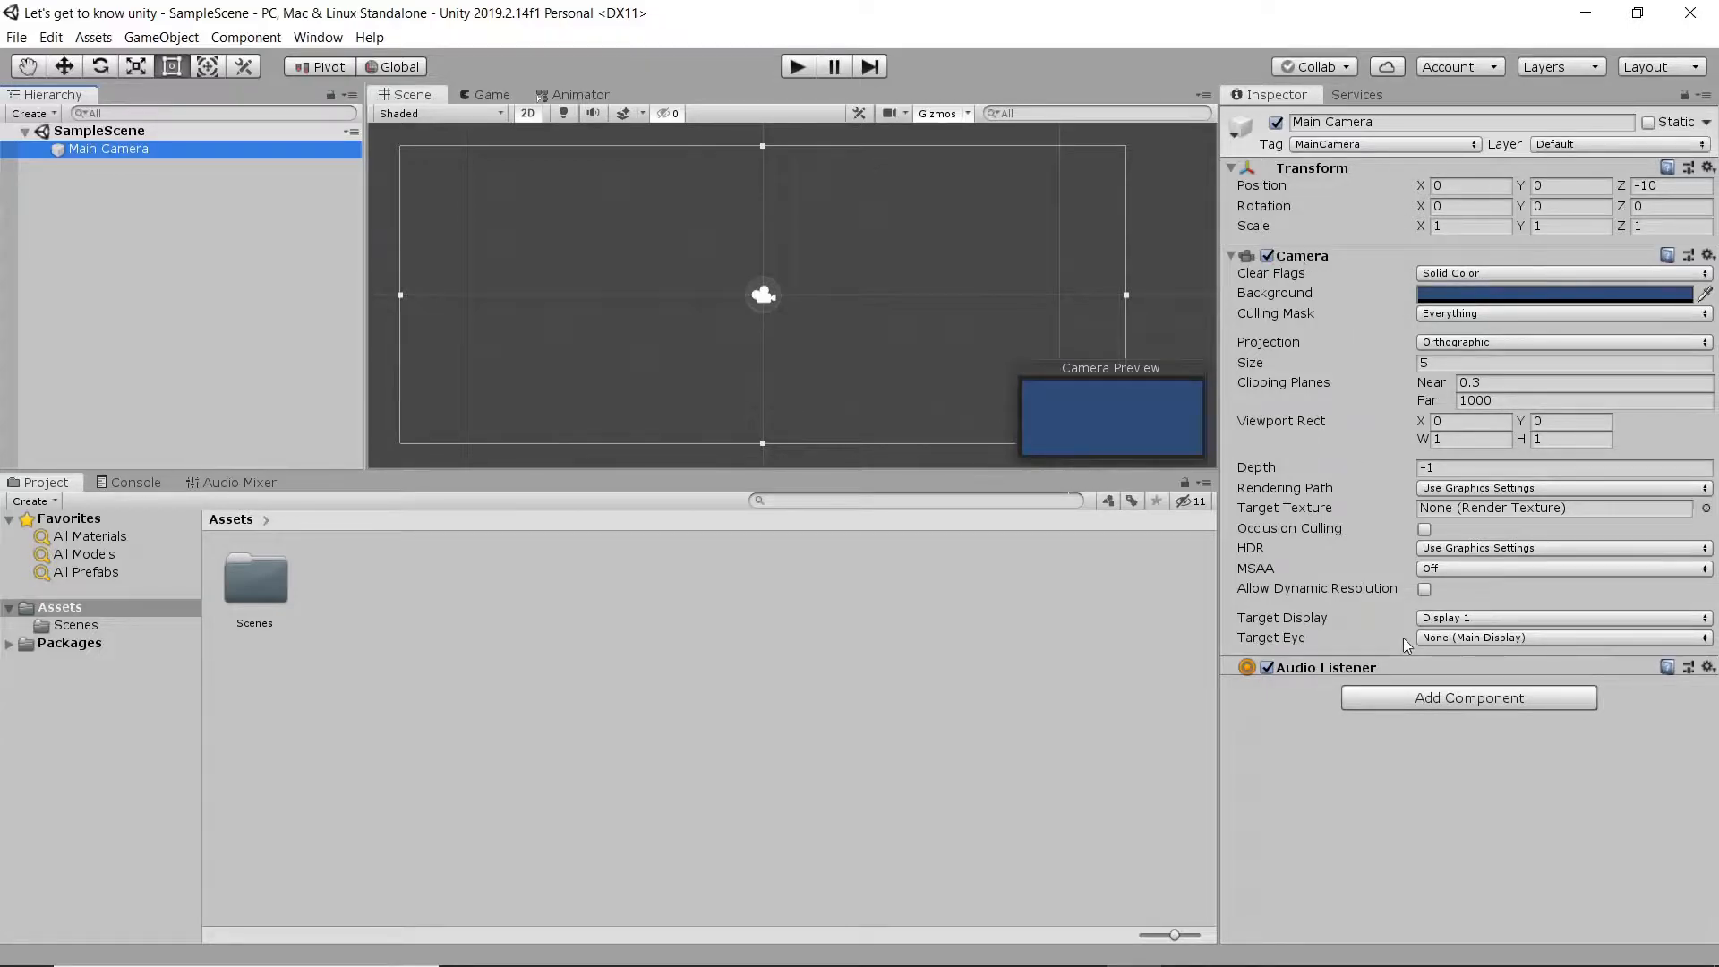
# - Add a 3D Cube object to SampleScene
pyautogui.click(179, 38)
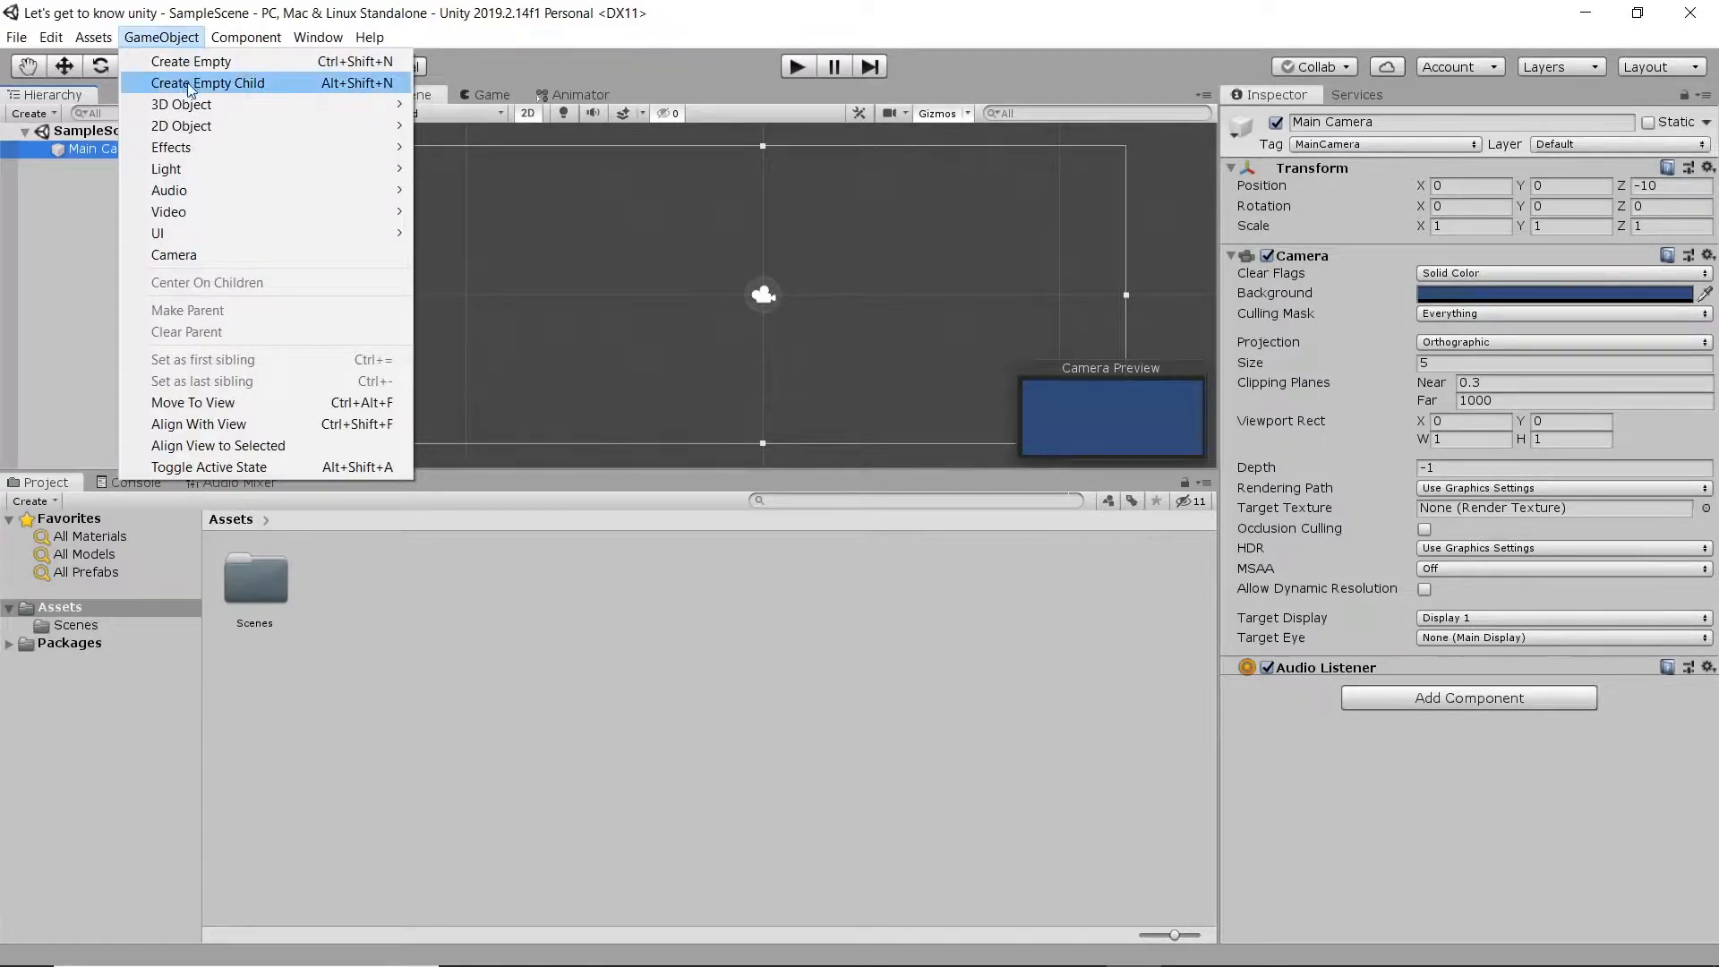
pyautogui.moveTo(206, 127)
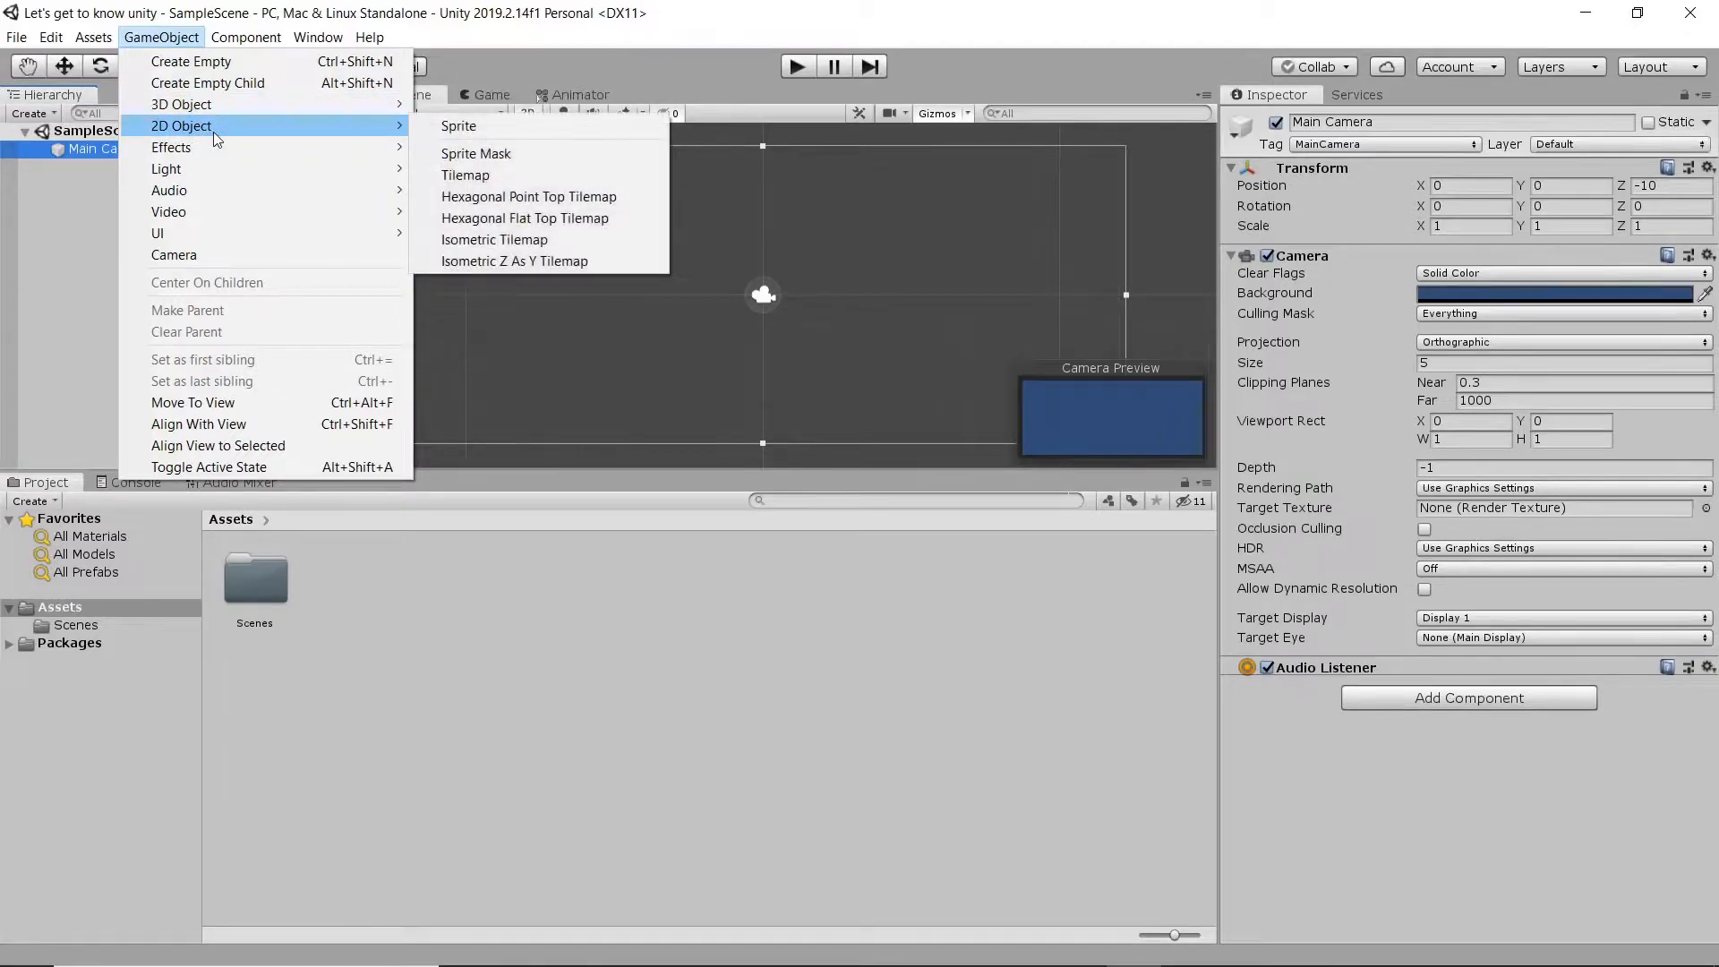
pyautogui.moveTo(335, 110)
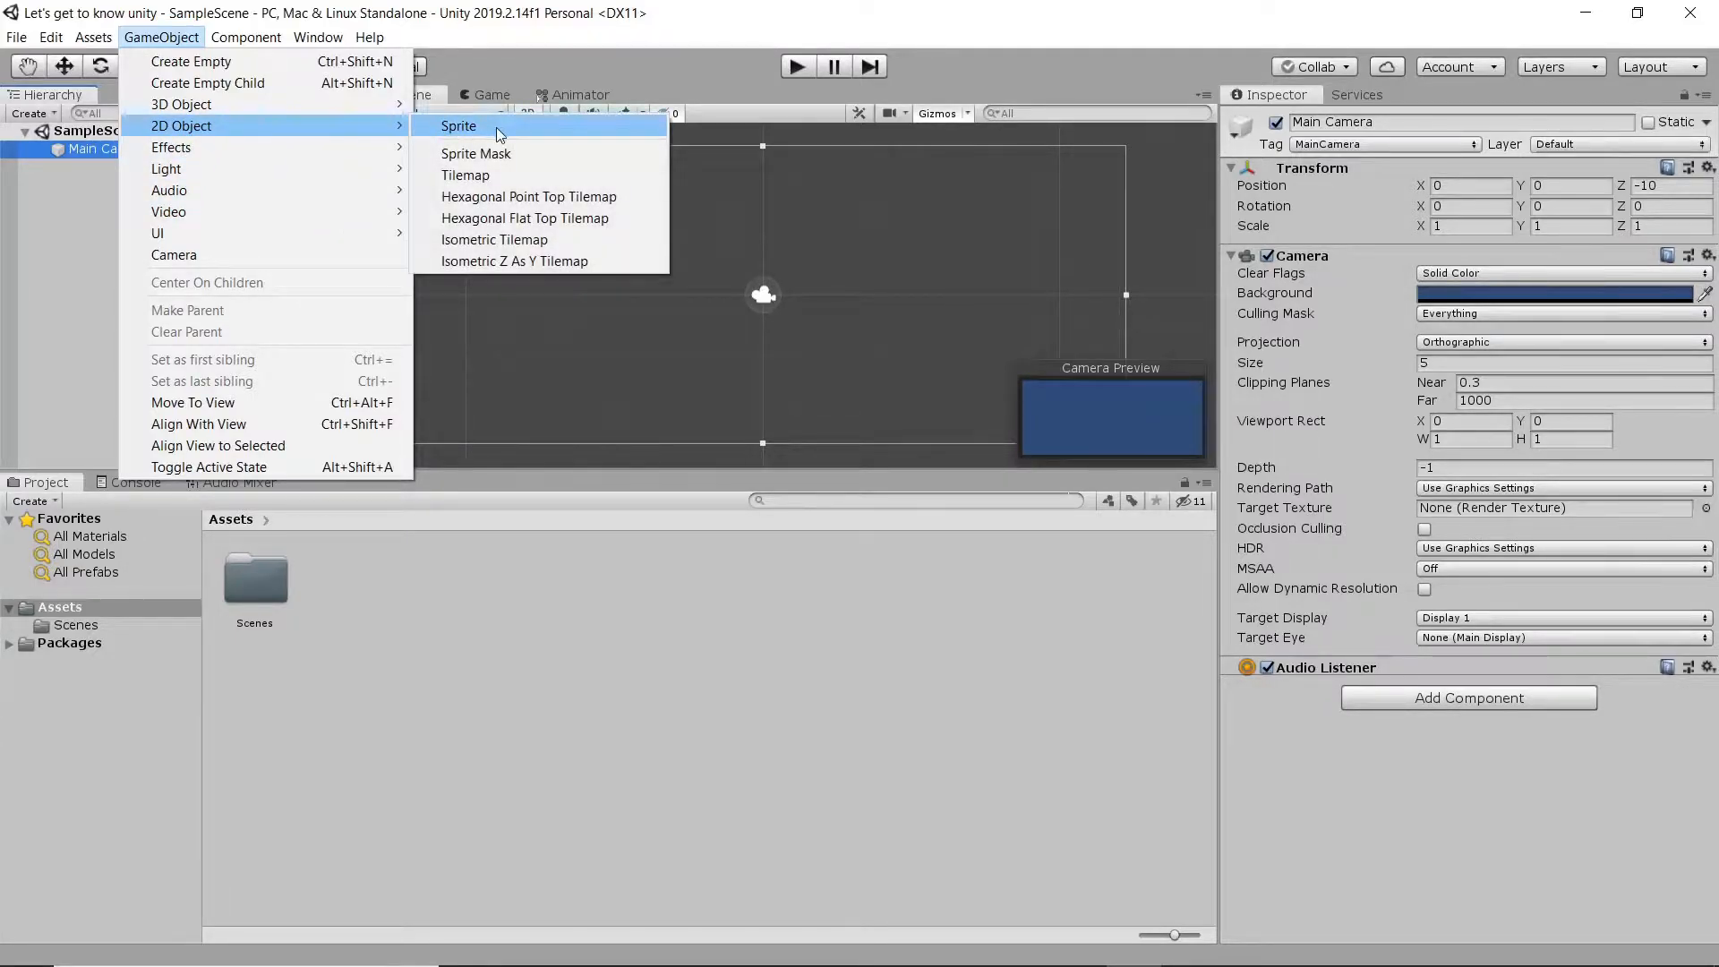
pyautogui.moveTo(268, 107)
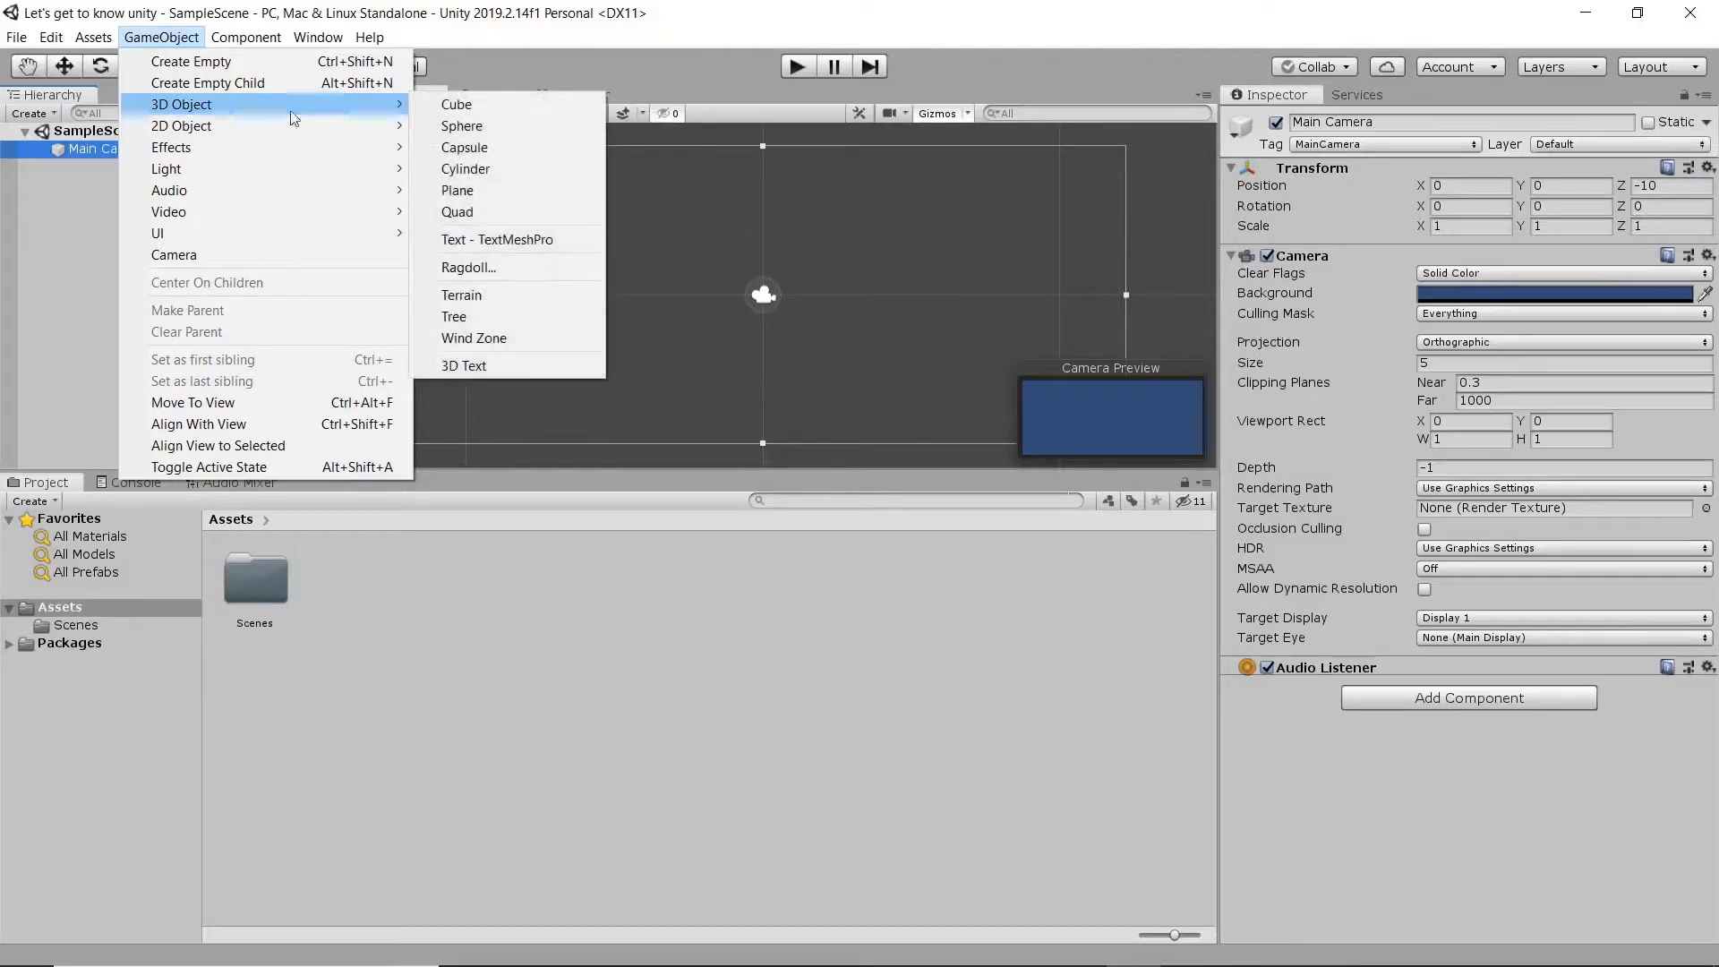
pyautogui.click(503, 109)
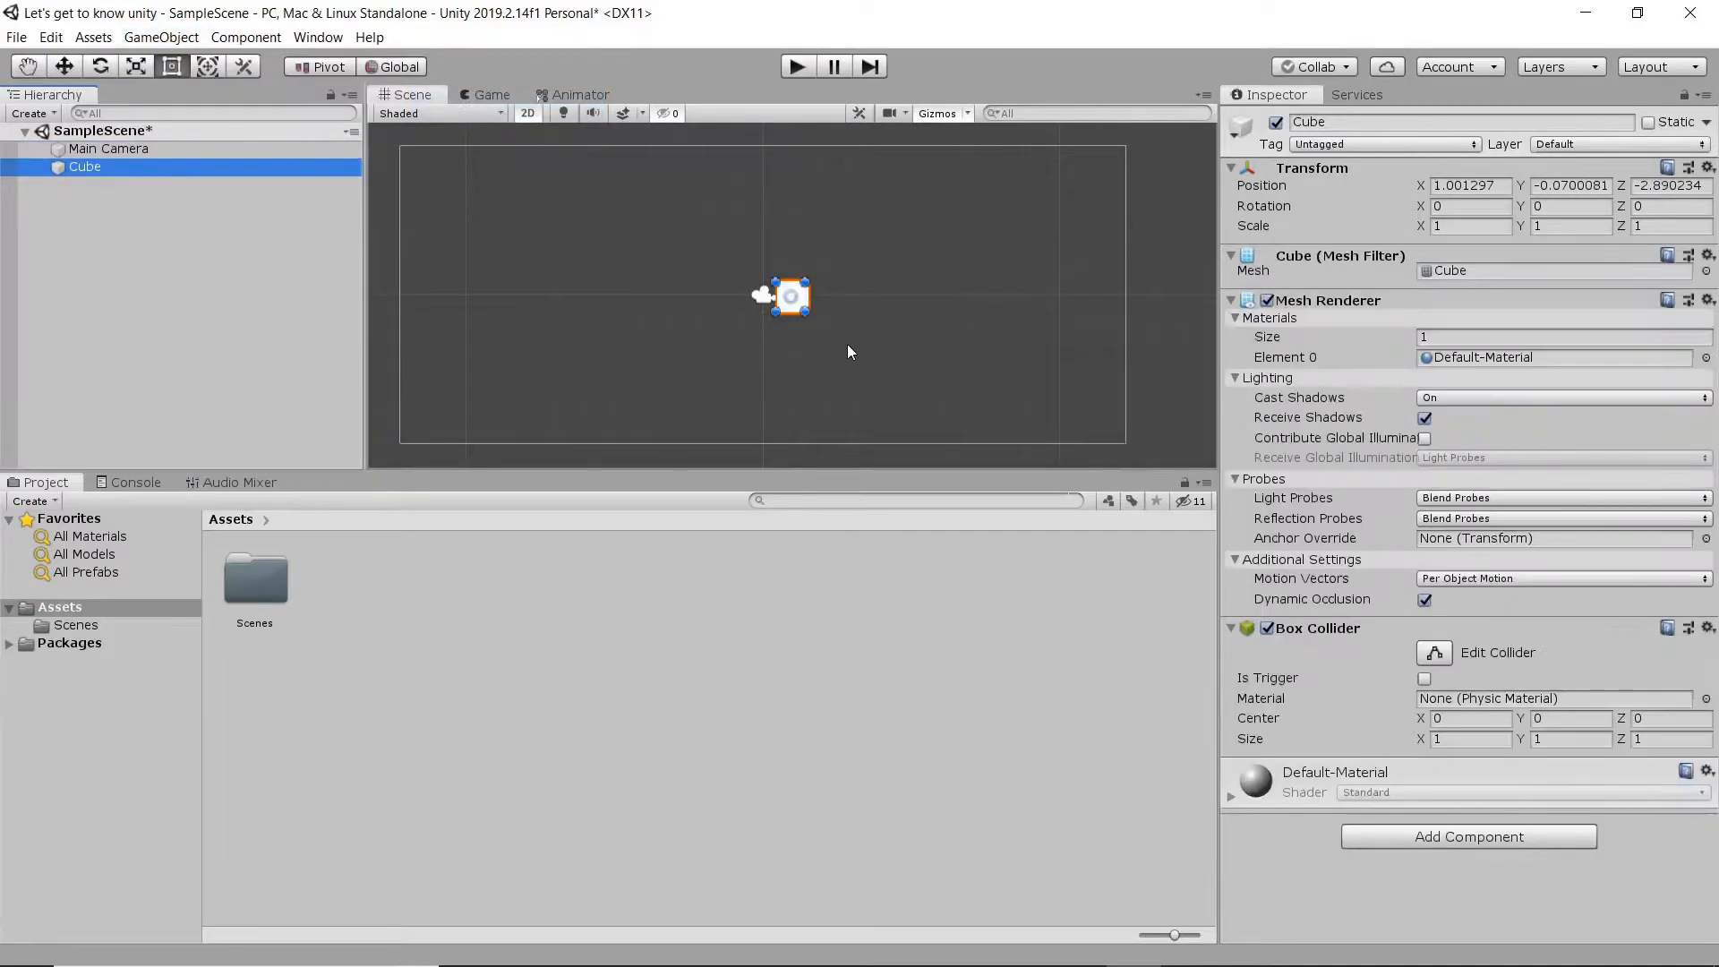
# - Examine the new cube up close beside the camera icon in the 2D scene view
pyautogui.scroll(5, 789, 314)
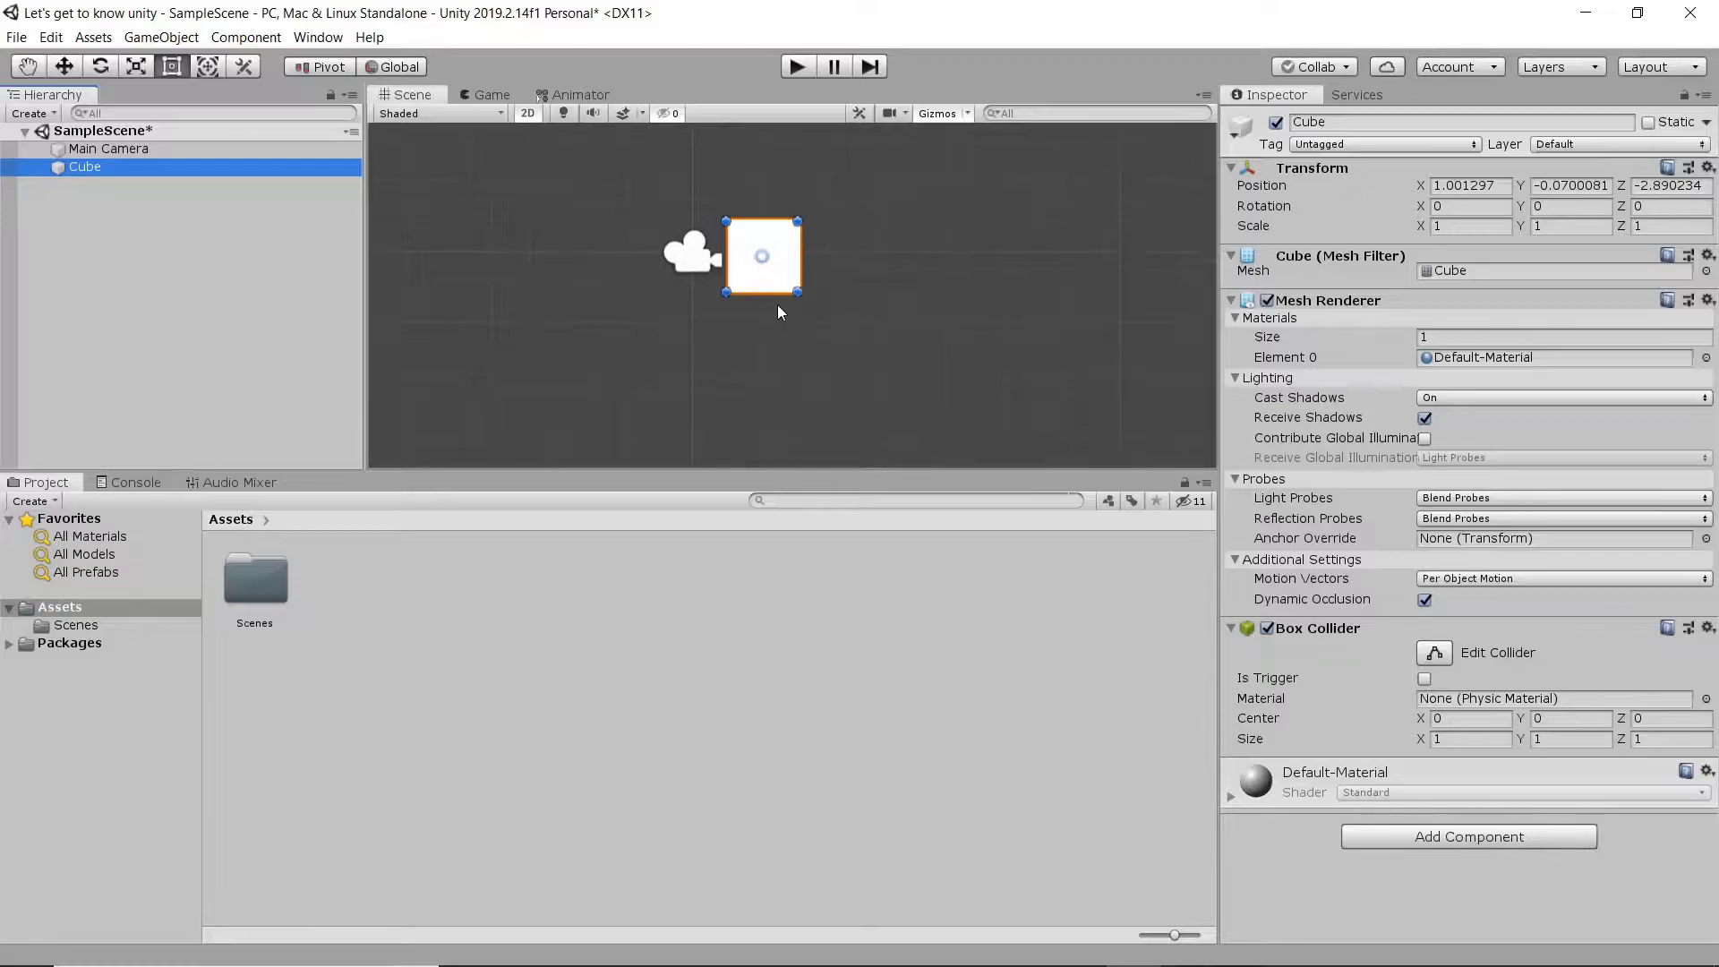
pyautogui.moveTo(806, 225); pyautogui.dragTo(744, 279, button='middle')
pyautogui.scroll(5, 710, 332)
pyautogui.scroll(-5, 708, 331)
pyautogui.scroll(5, 707, 330)
pyautogui.scroll(3, 711, 331)
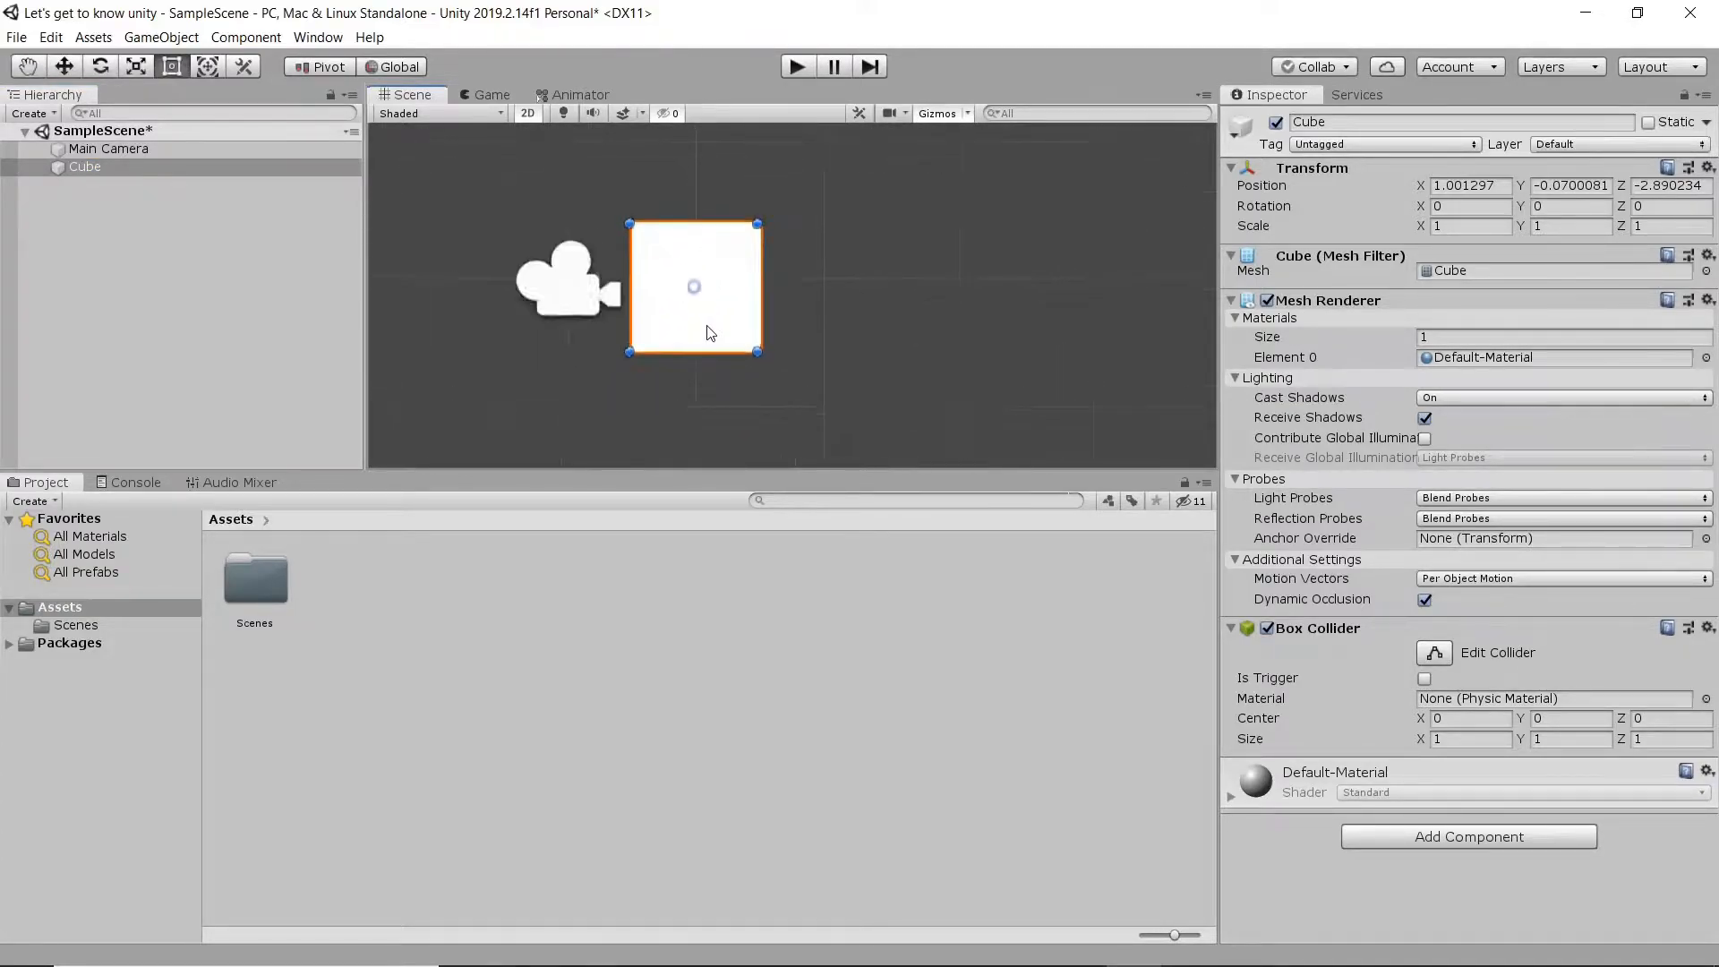
pyautogui.scroll(-2, 703, 332)
pyautogui.moveTo(703, 332)
pyautogui.mouseDown(button='middle')
pyautogui.moveTo(750, 347)
pyautogui.moveTo(319, 333)
pyautogui.moveTo(476, 319)
pyautogui.moveTo(492, 364)
pyautogui.moveTo(726, 310)
pyautogui.moveTo(694, 300)
pyautogui.mouseUp(button='middle')
pyautogui.scroll(-1, 496, 326)
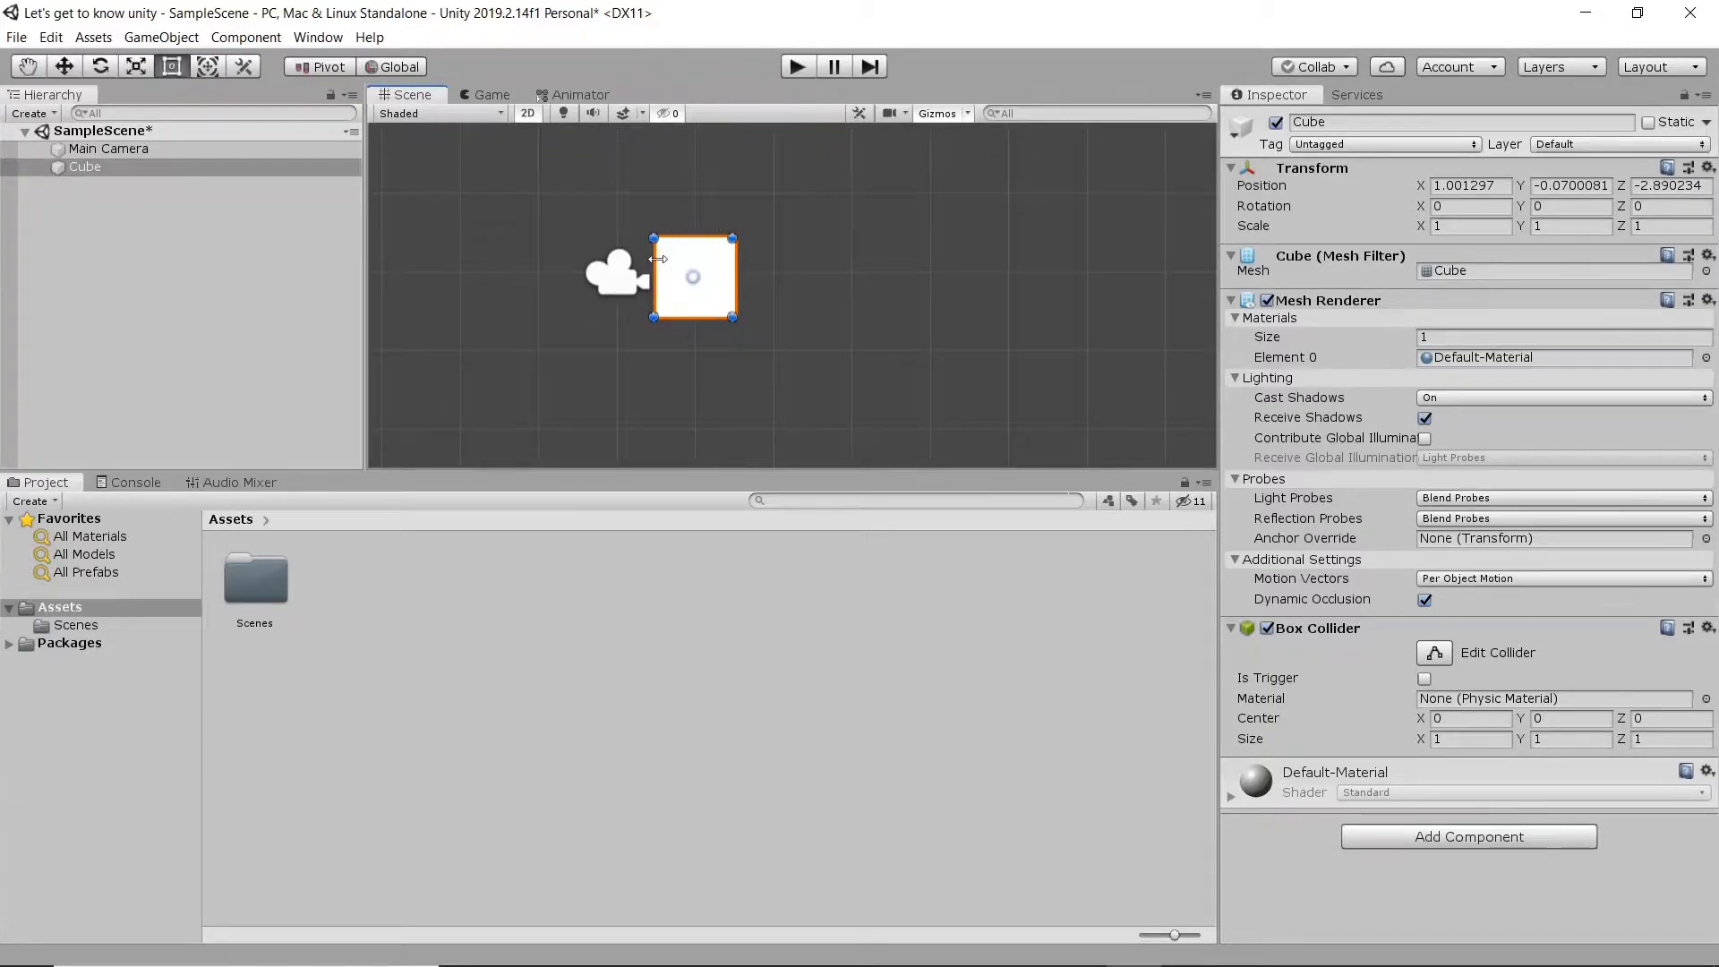
pyautogui.scroll(-1, 591, 285)
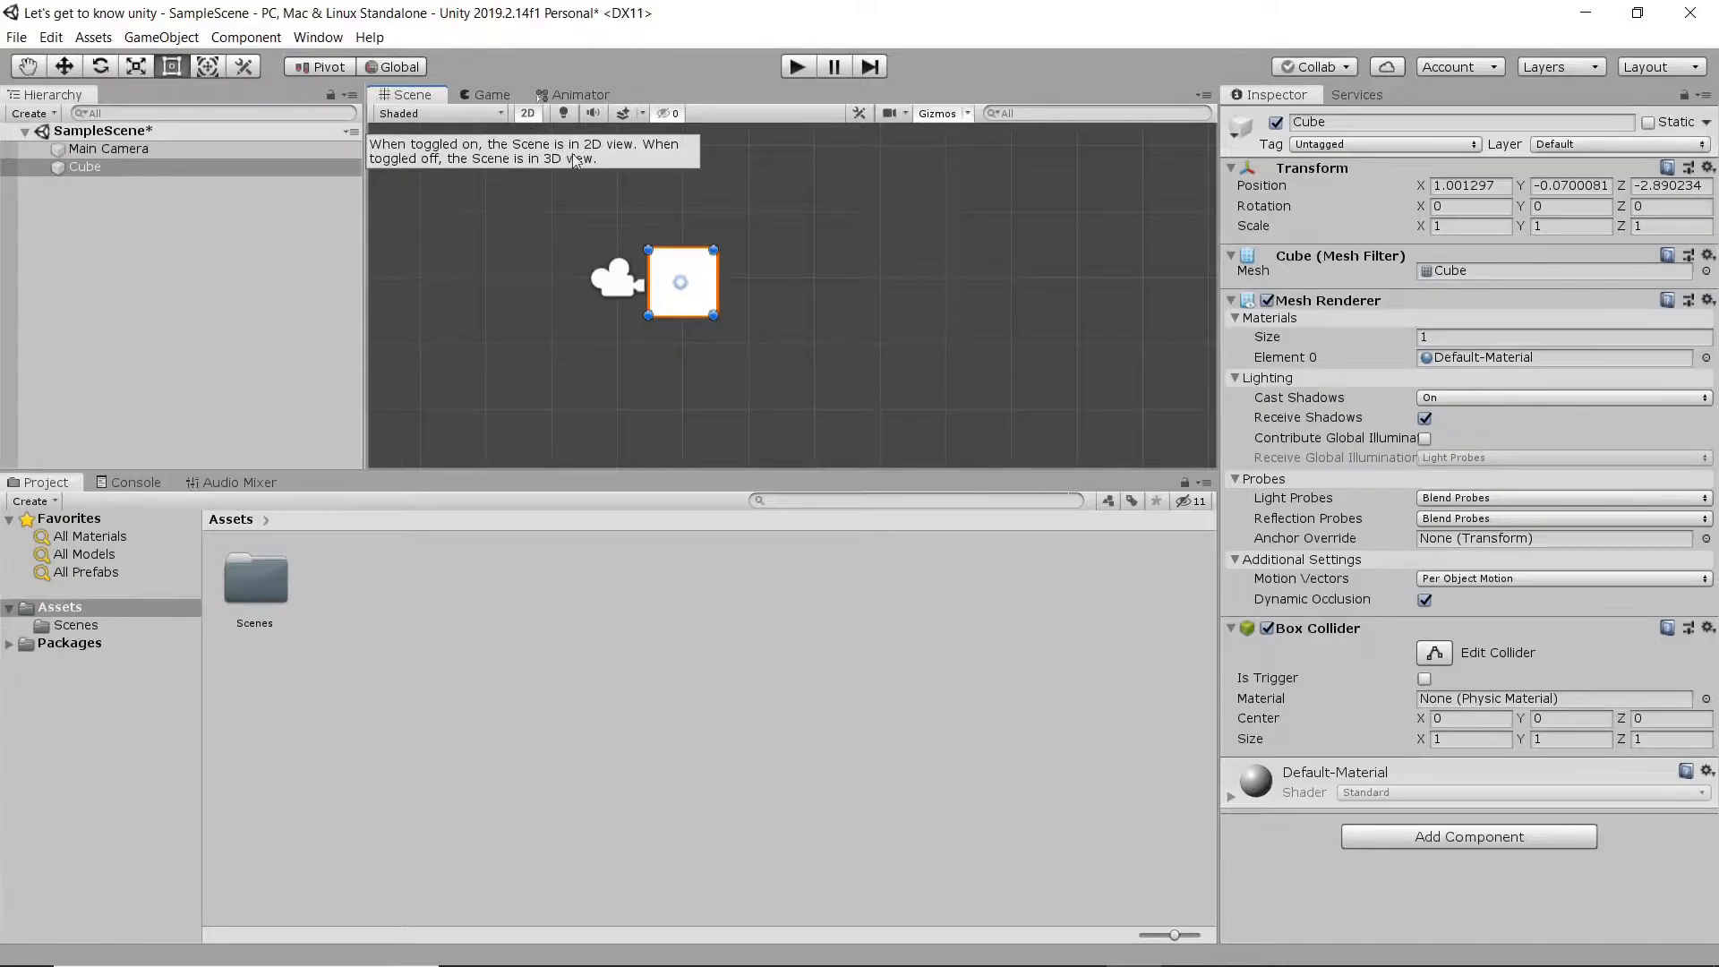
# - Switch the scene to 3D view, look around, and frame the selected cube
pyautogui.click(527, 114)
pyautogui.scroll(-1, 973, 336)
pyautogui.moveTo(974, 336); pyautogui.dragTo(519, 345, button='middle')
pyautogui.moveTo(519, 345); pyautogui.dragTo(781, 290, button='right')
pyautogui.moveTo(781, 290); pyautogui.dragTo(872, 275, button='middle')
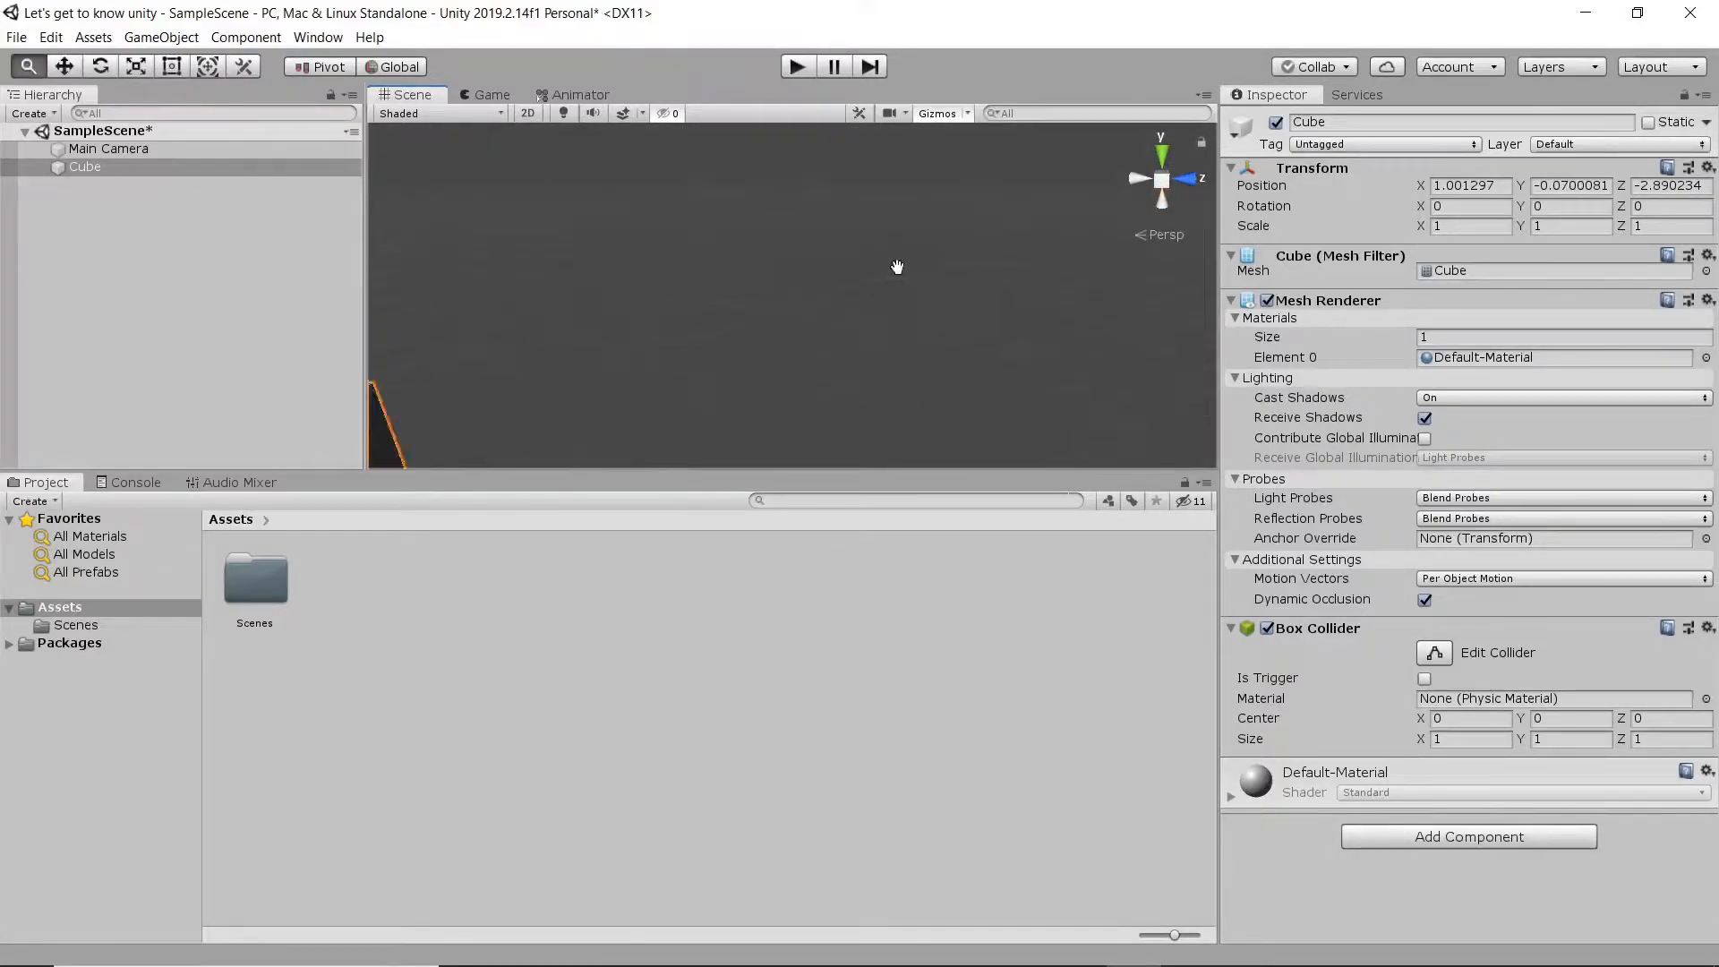
pyautogui.press('f')
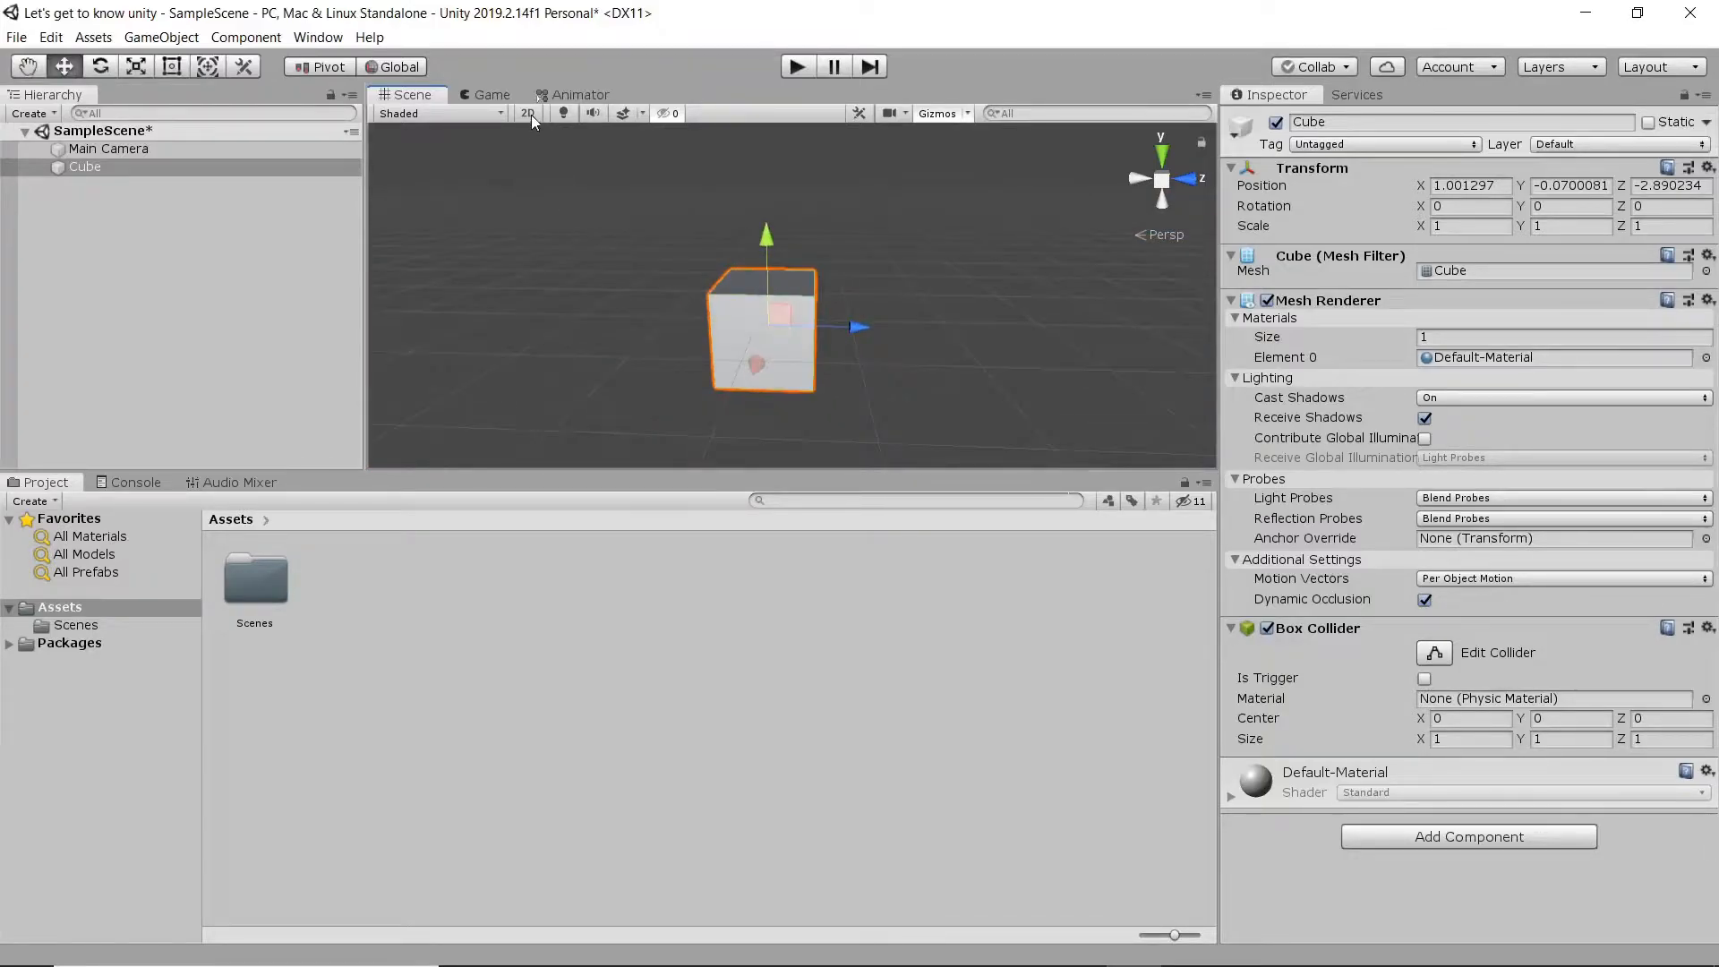
# - Return the scene to 2D view with the Rect tool active and the cube centred up close
pyautogui.click(528, 114)
pyautogui.press('t')
pyautogui.scroll(3, 750, 273)
pyautogui.scroll(2, 797, 299)
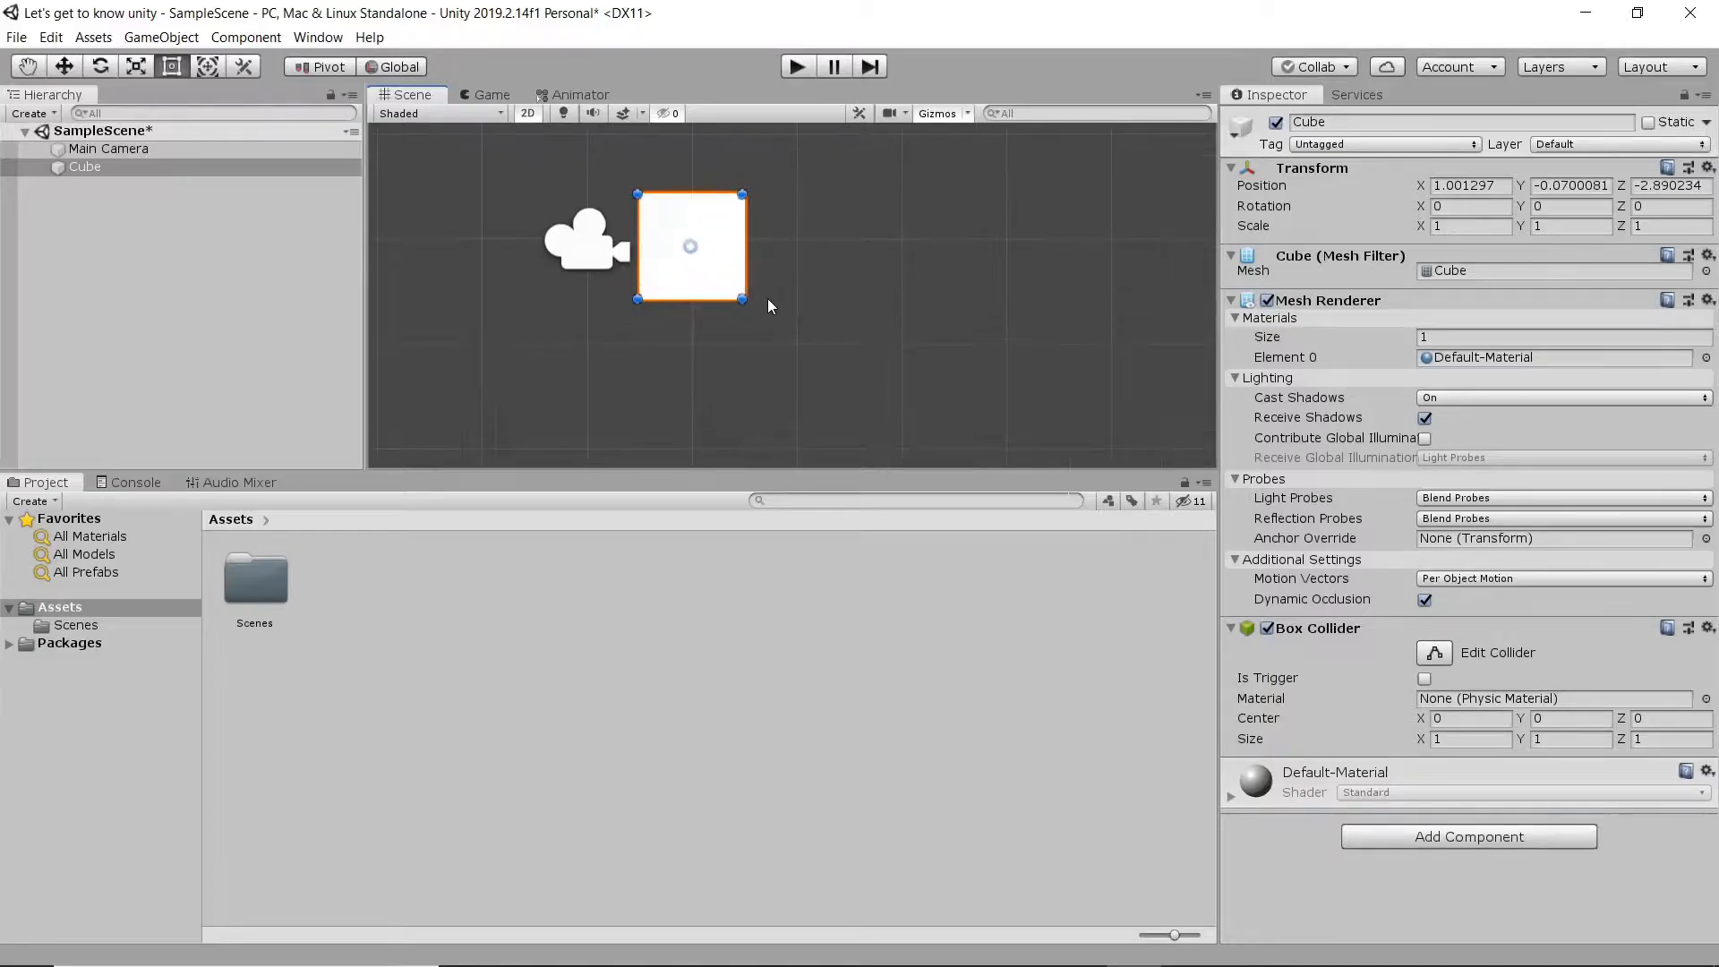
pyautogui.moveTo(722, 257); pyautogui.dragTo(771, 300, button='middle')
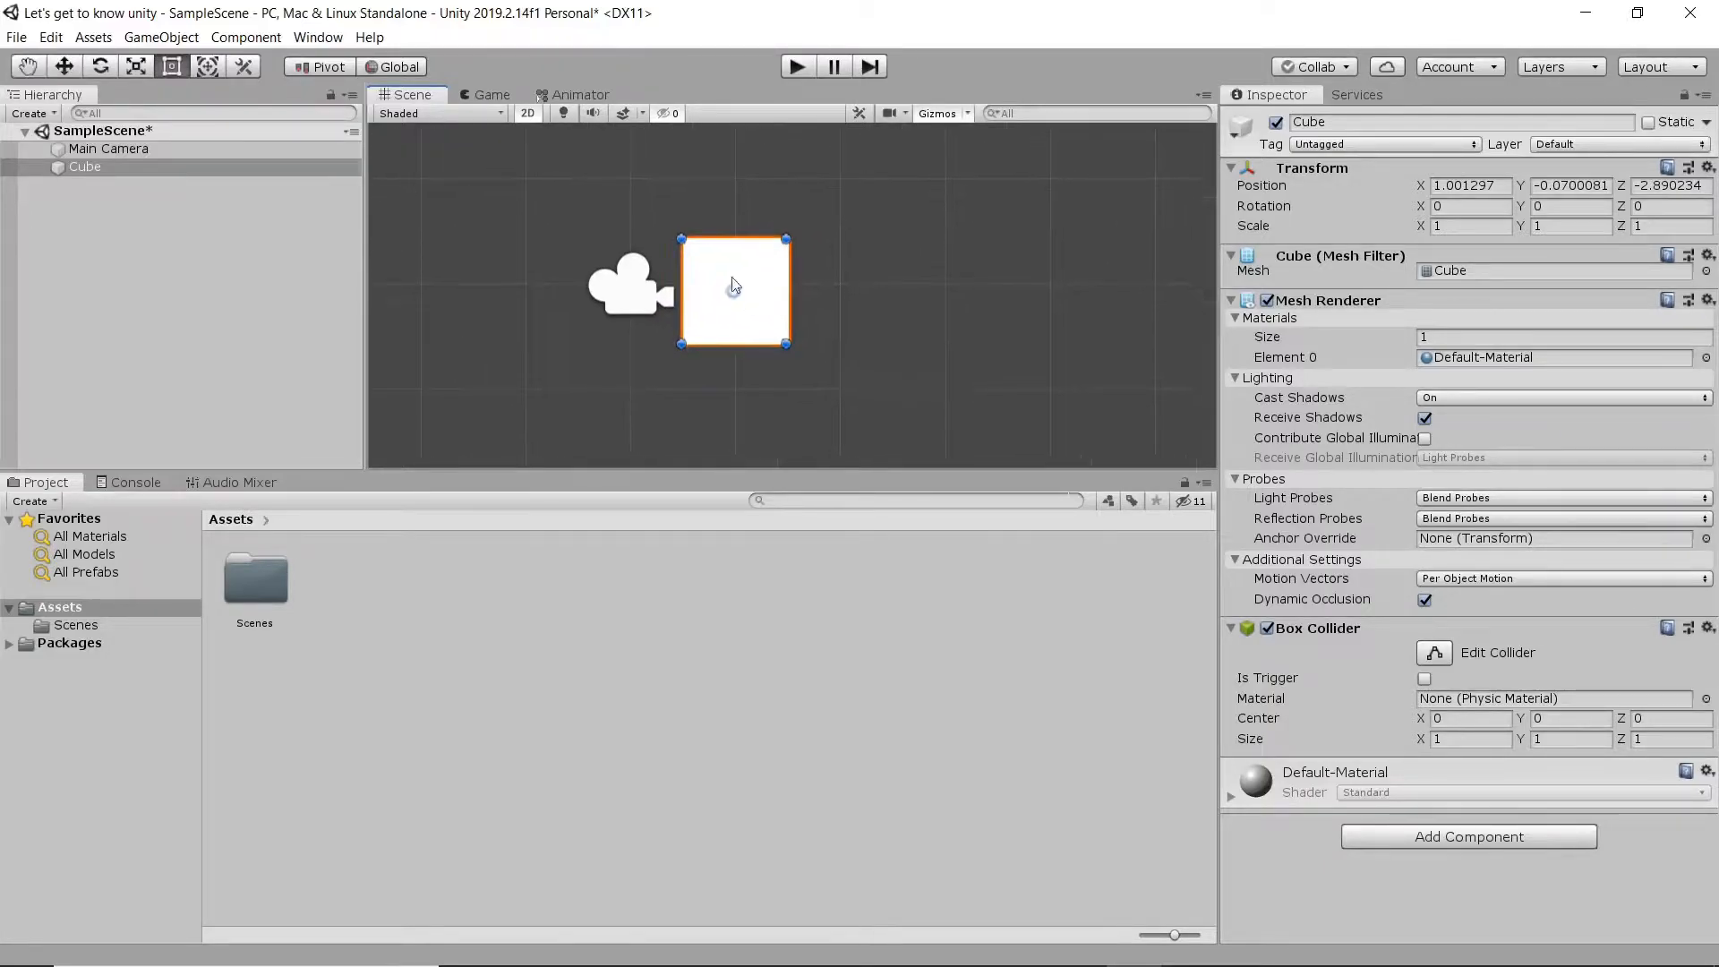
# - Add a 3D Sphere object to the scene
pyautogui.click(143, 43)
pyautogui.moveTo(295, 136)
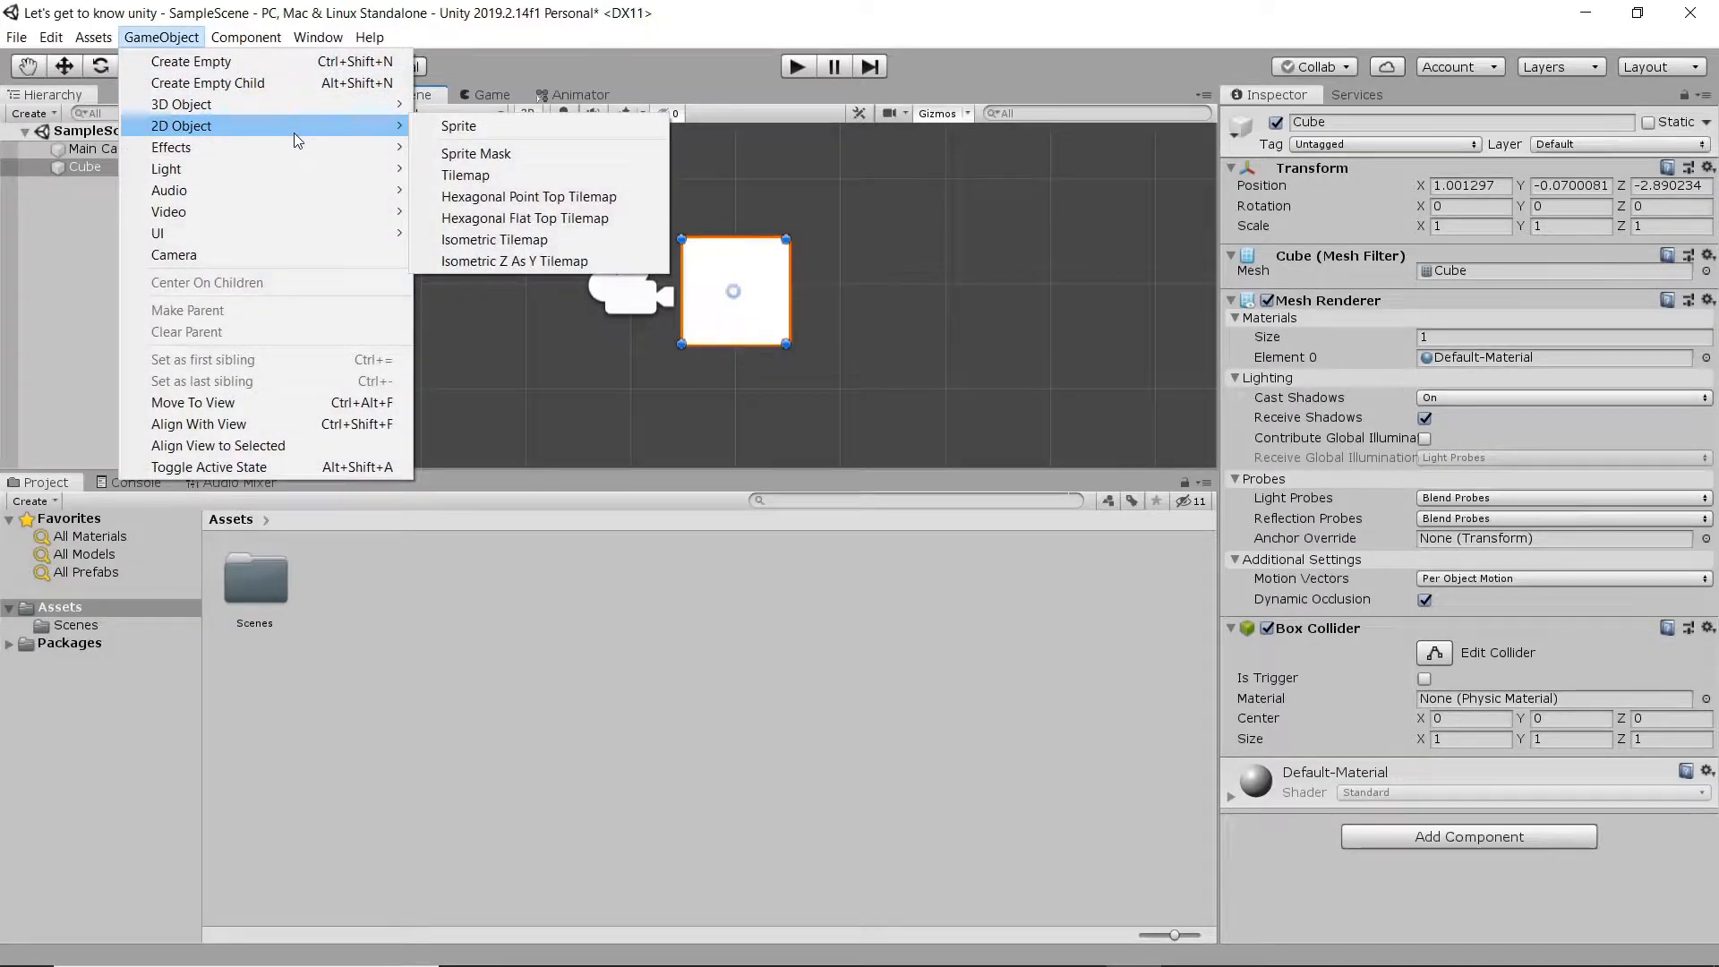
pyautogui.moveTo(296, 106)
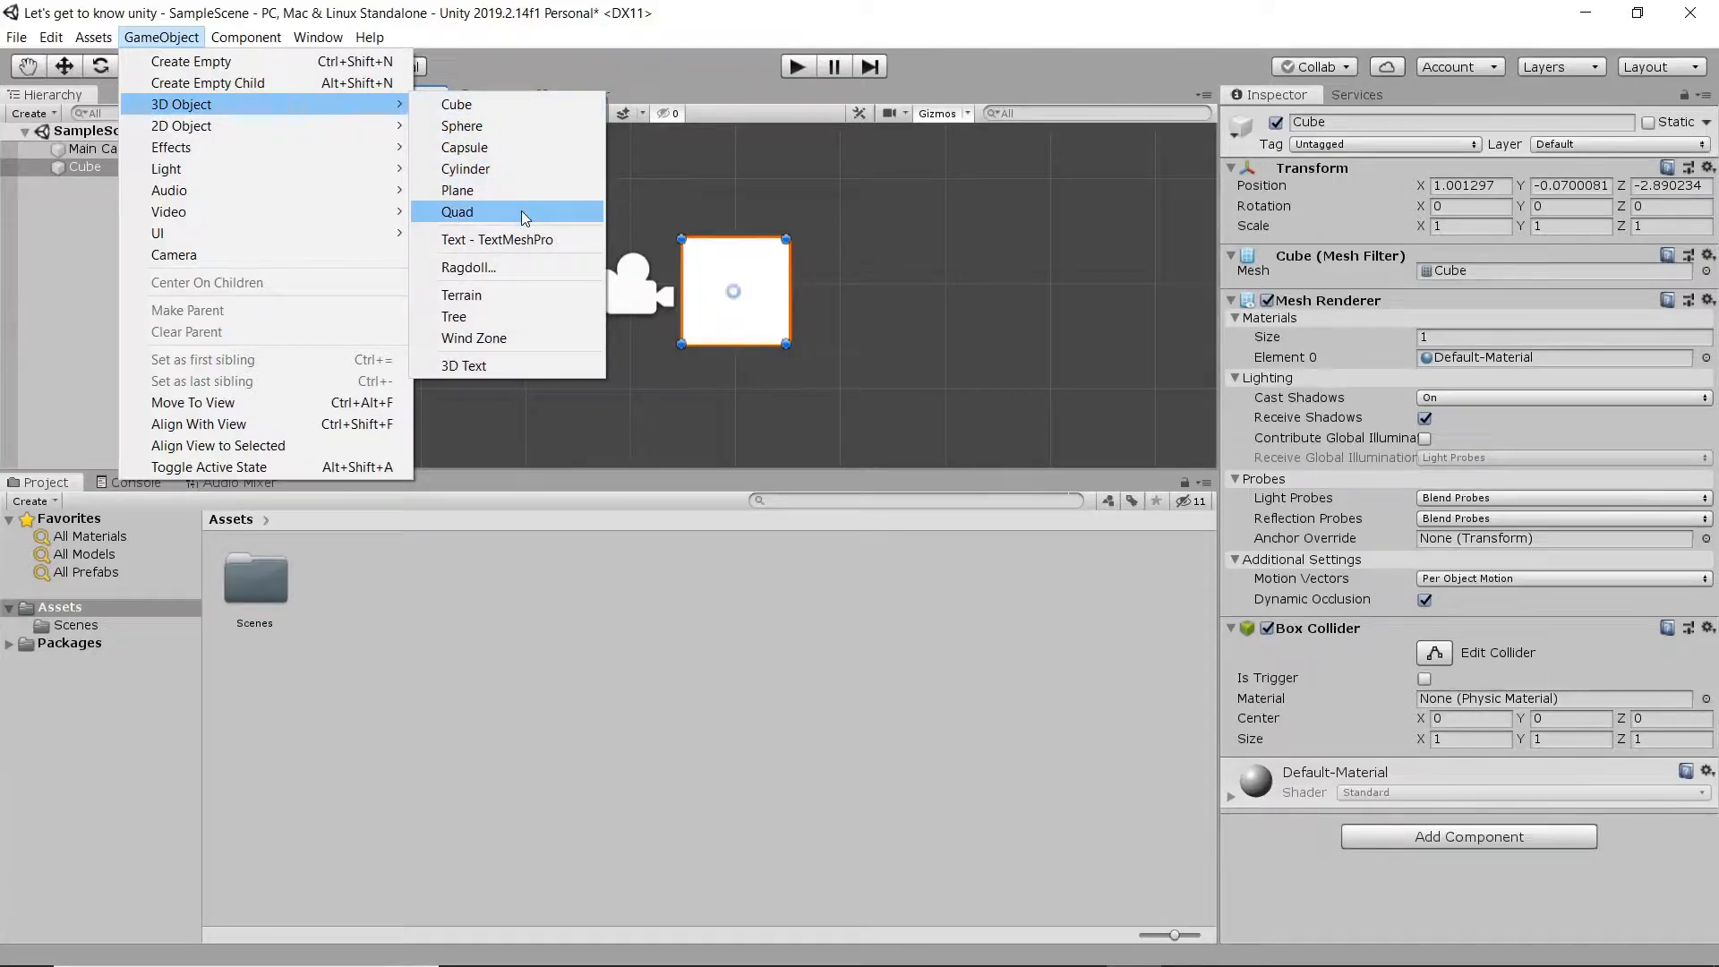
pyautogui.click(517, 124)
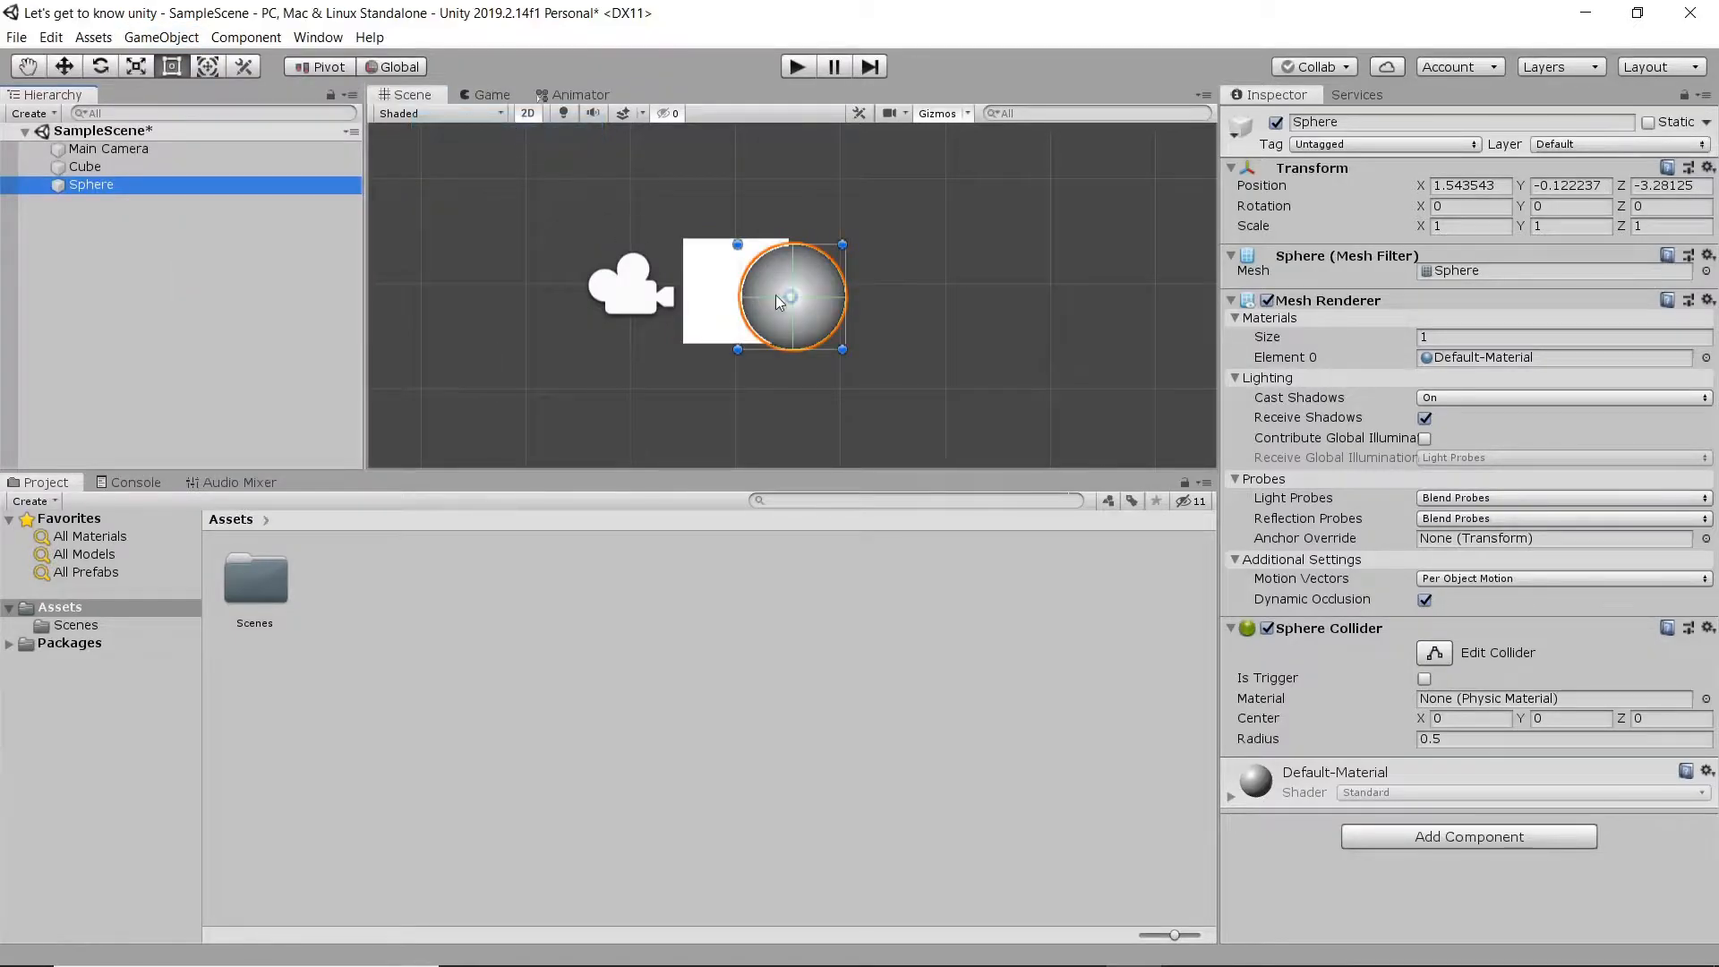
# - Move the sphere above the cube with the Move tool, to about X 0.81, Y 1.05
pyautogui.click(66, 68)
pyautogui.moveTo(802, 298); pyautogui.dragTo(740, 190)
pyautogui.moveTo(906, 242); pyautogui.dragTo(907, 338, button='middle')
pyautogui.scroll(-2, 906, 338)
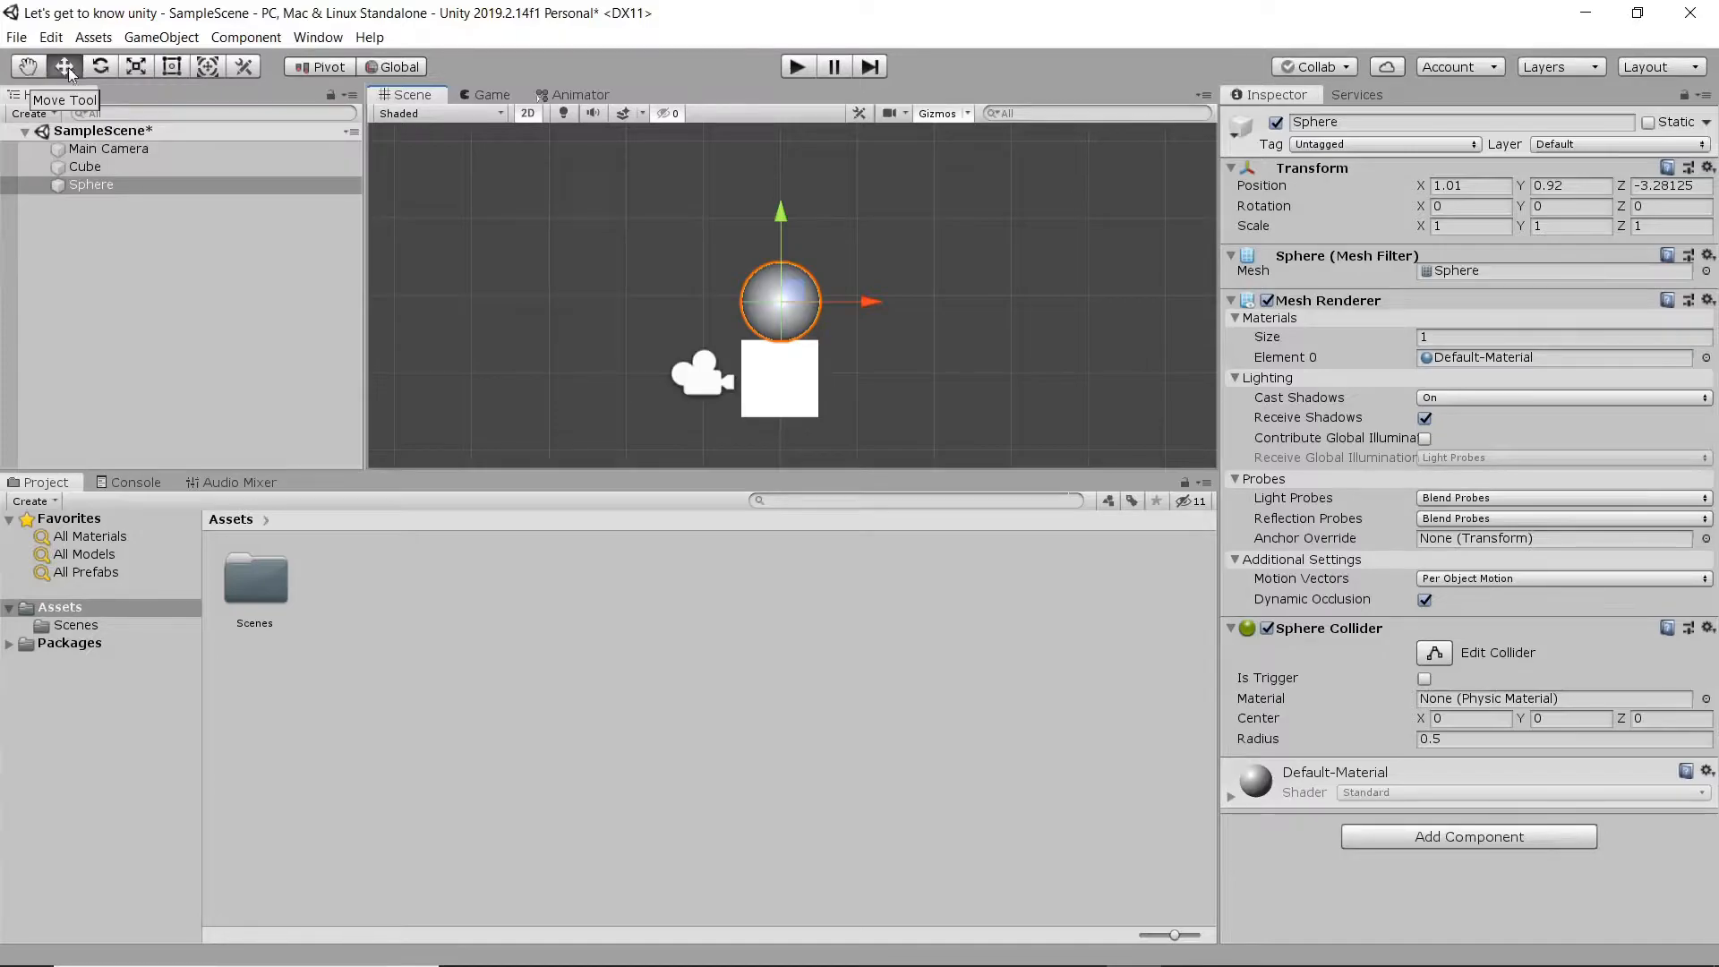
pyautogui.moveTo(781, 299)
pyautogui.mouseDown()
pyautogui.moveTo(805, 280)
pyautogui.moveTo(901, 308)
pyautogui.moveTo(804, 268)
pyautogui.moveTo(772, 287)
pyautogui.mouseUp()
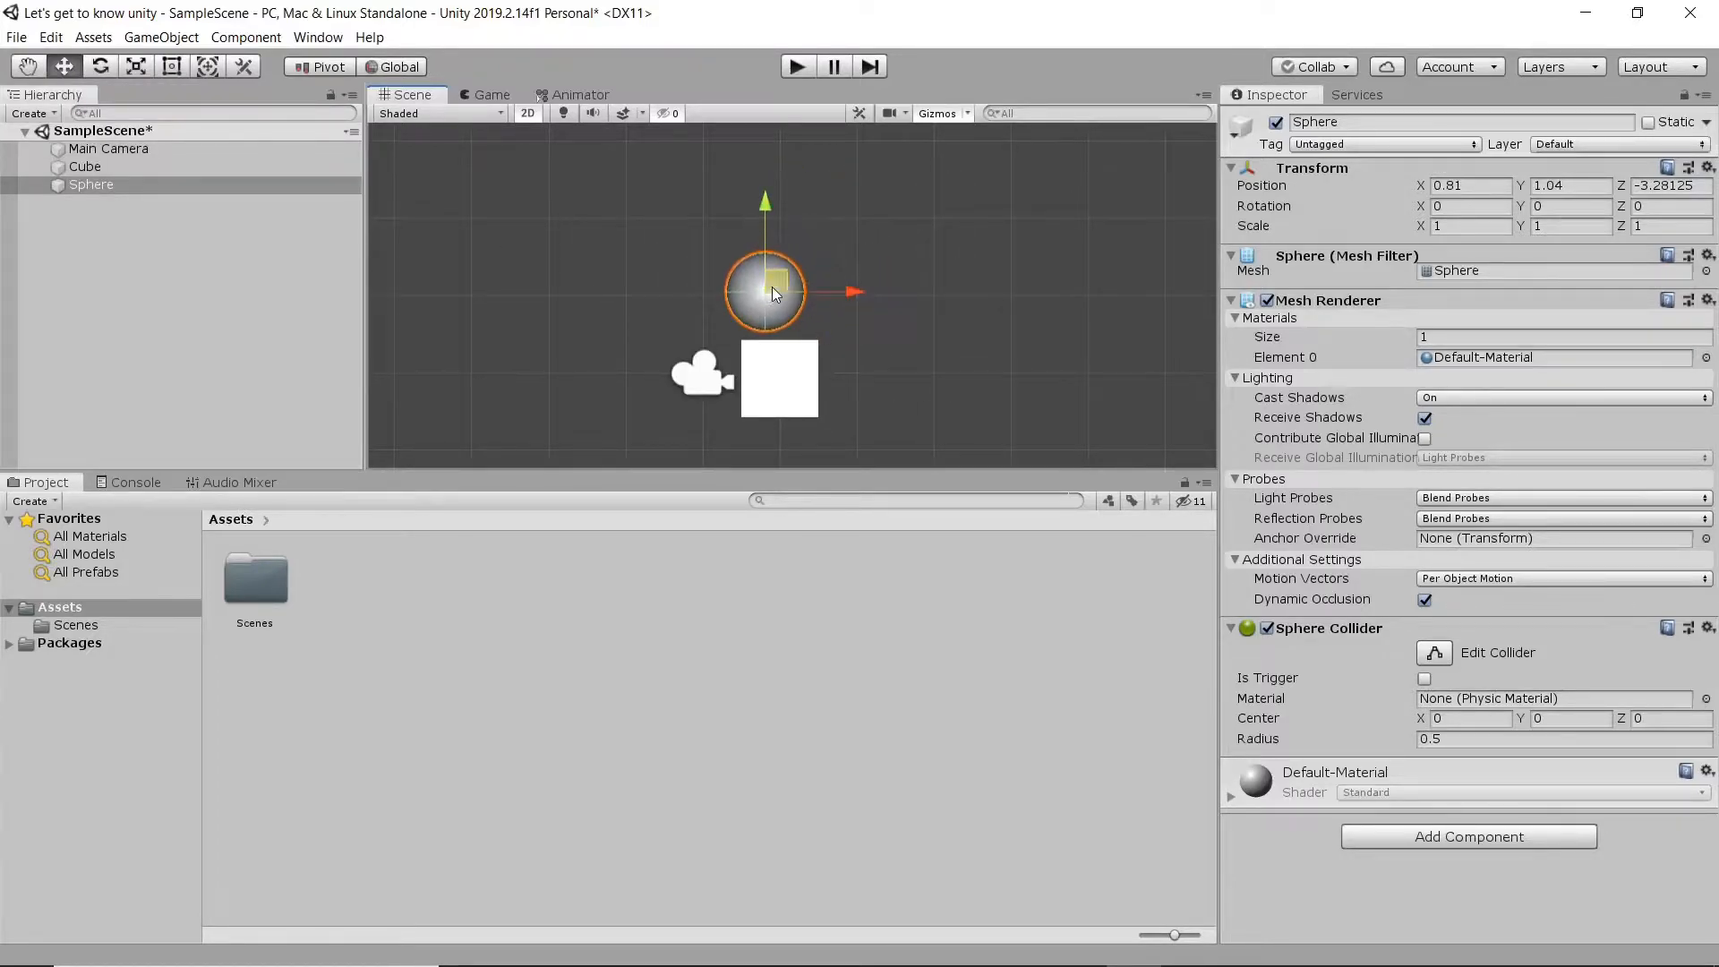
# - With the Rect tool, try stretching the sphere, undo the resize, and place it on top of the cube at about X 1.03, Y 0.95
pyautogui.click(171, 67)
pyautogui.moveTo(768, 296); pyautogui.dragTo(778, 262)
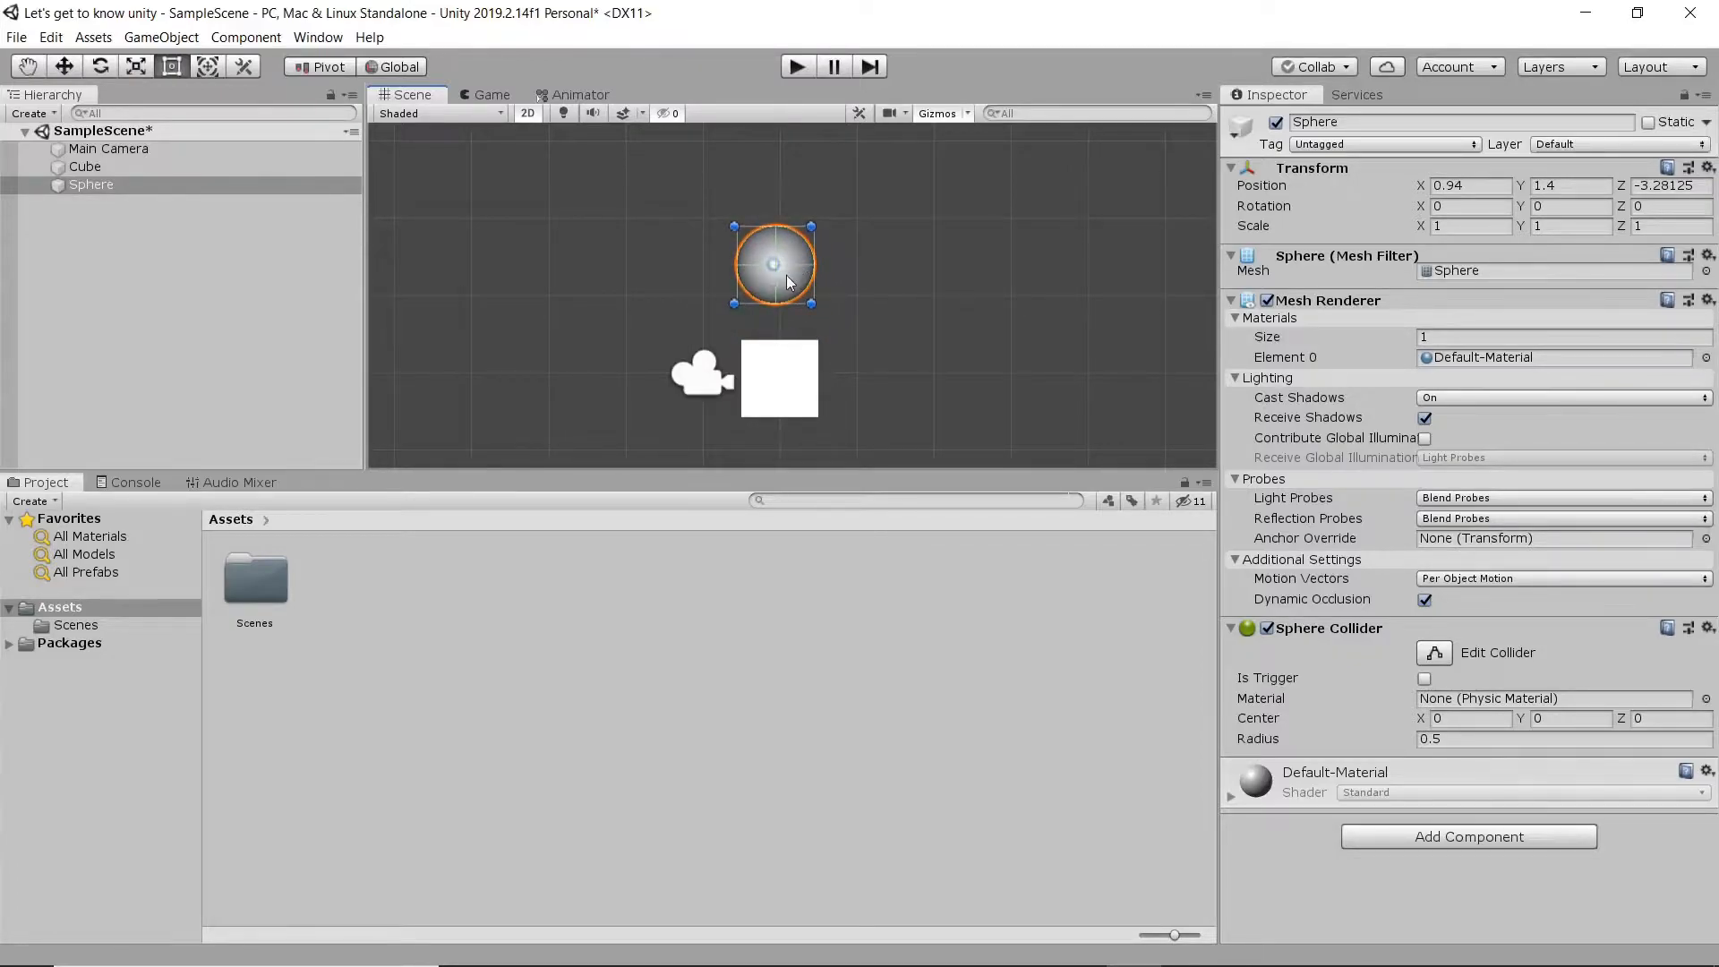
pyautogui.moveTo(810, 305); pyautogui.dragTo(906, 362)
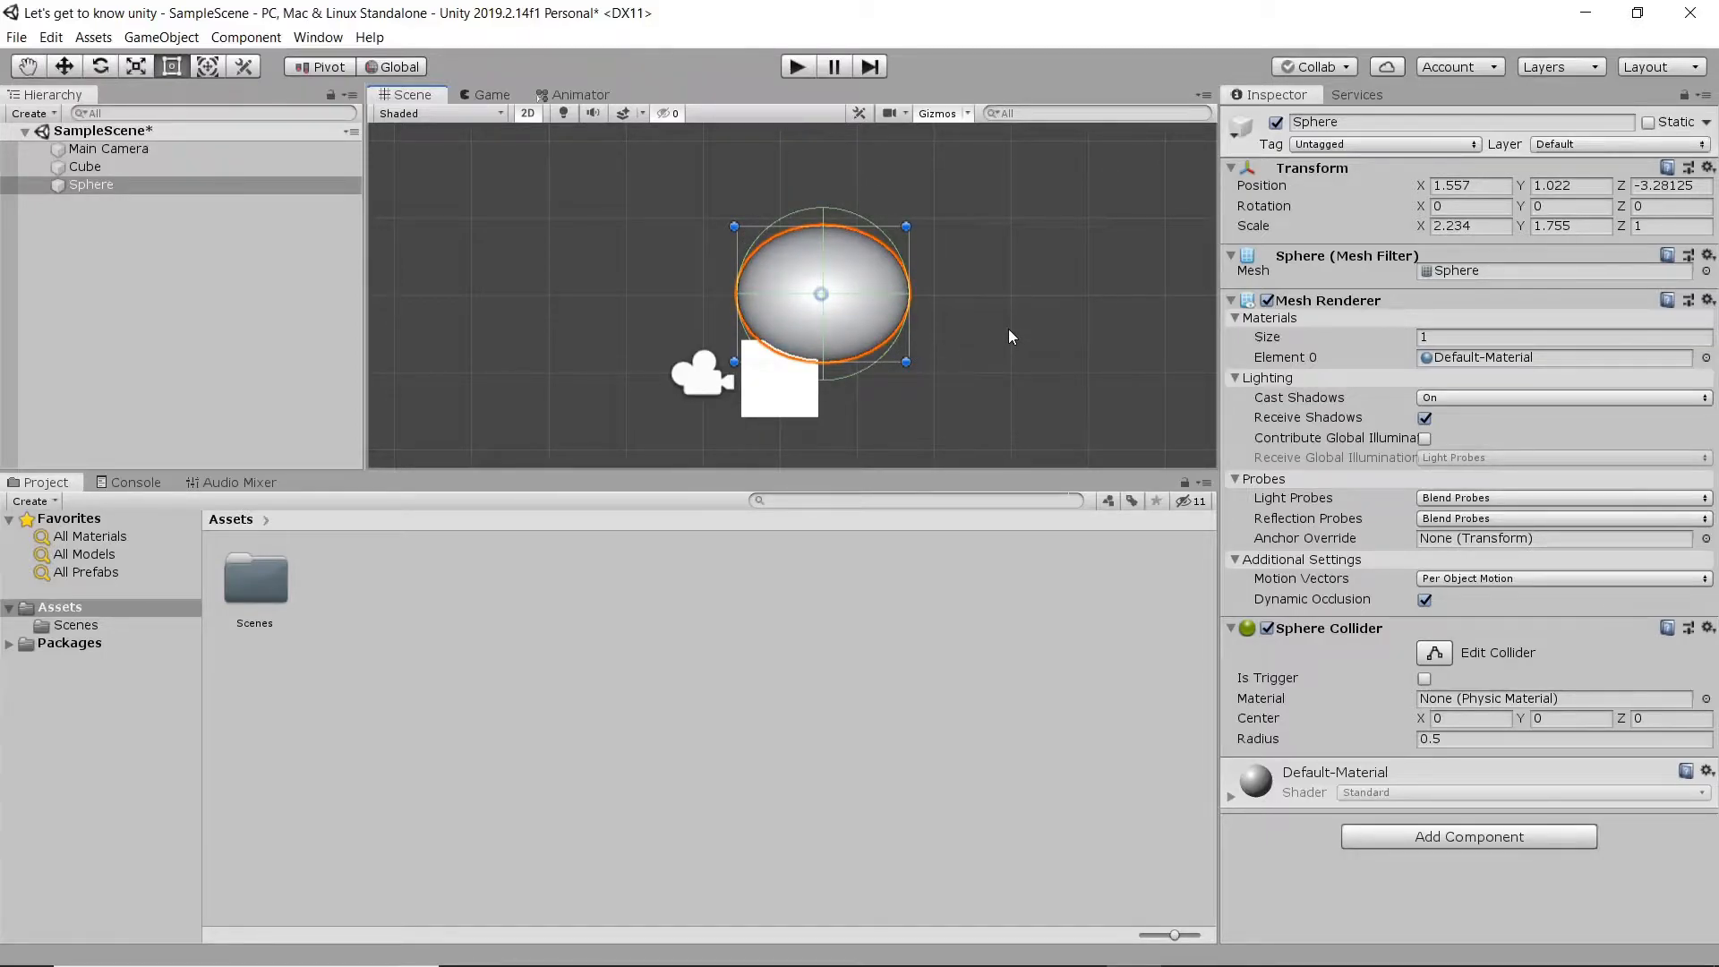
pyautogui.hotkey('ctrl', 'z')
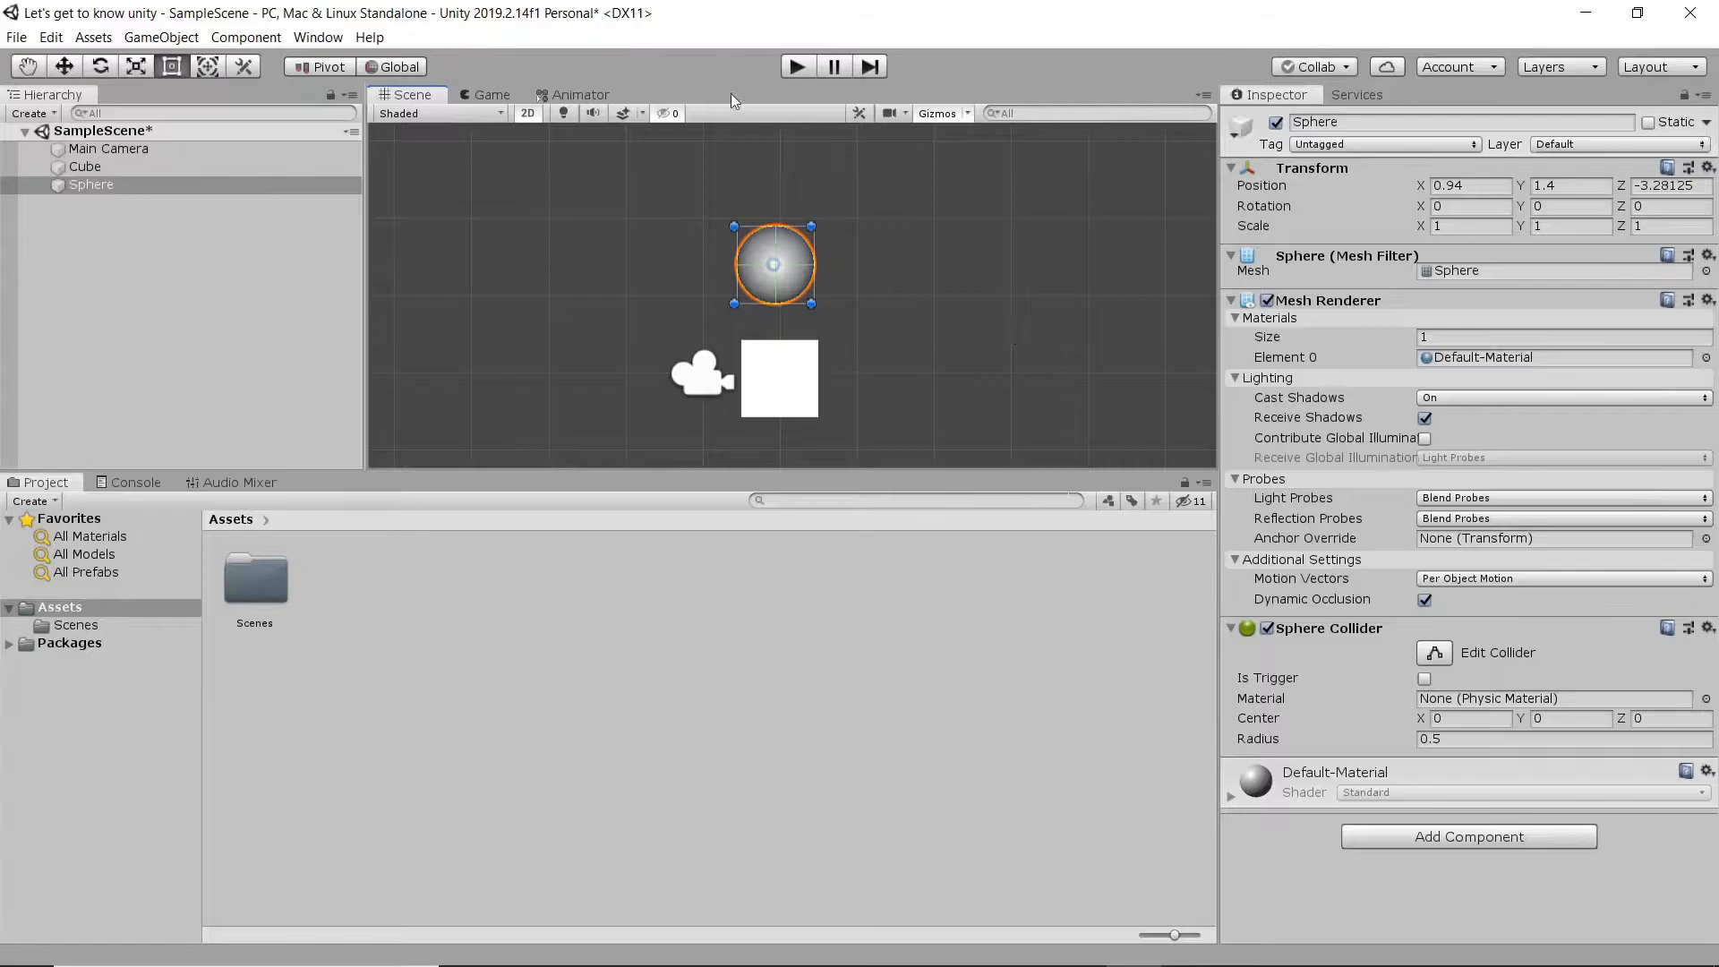
pyautogui.moveTo(775, 264); pyautogui.dragTo(783, 301)
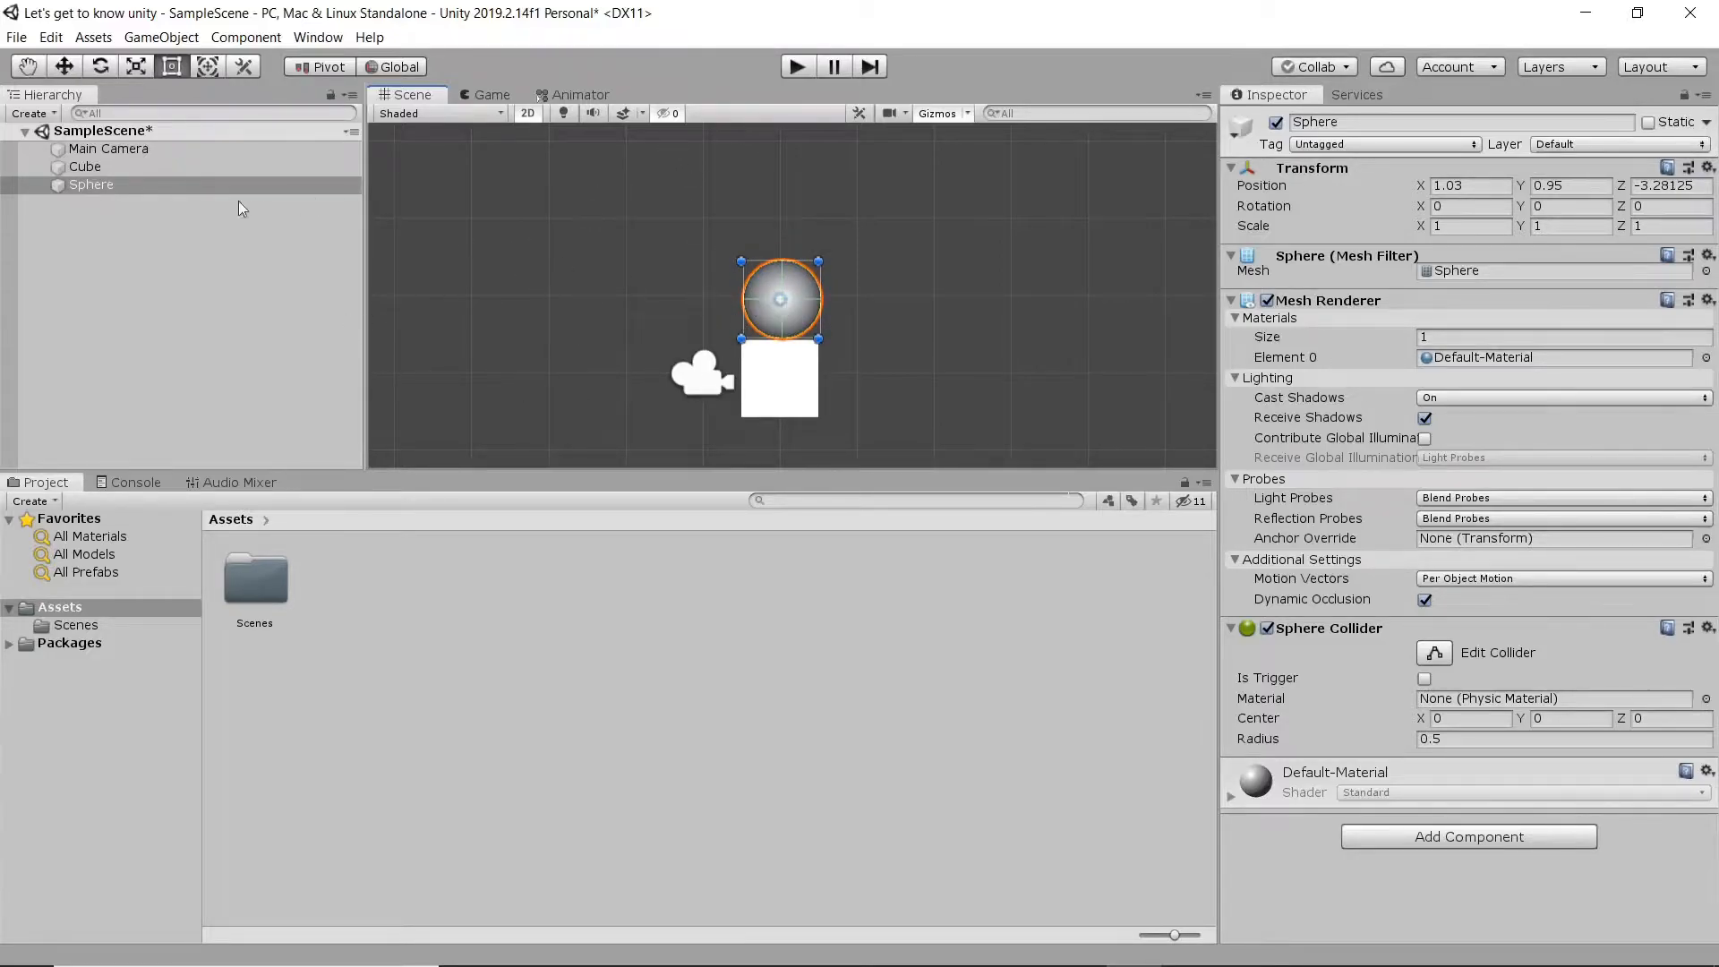
# - Select the cube with the Move tool and view it together with the sphere in the 3D scene view
pyautogui.click(121, 168)
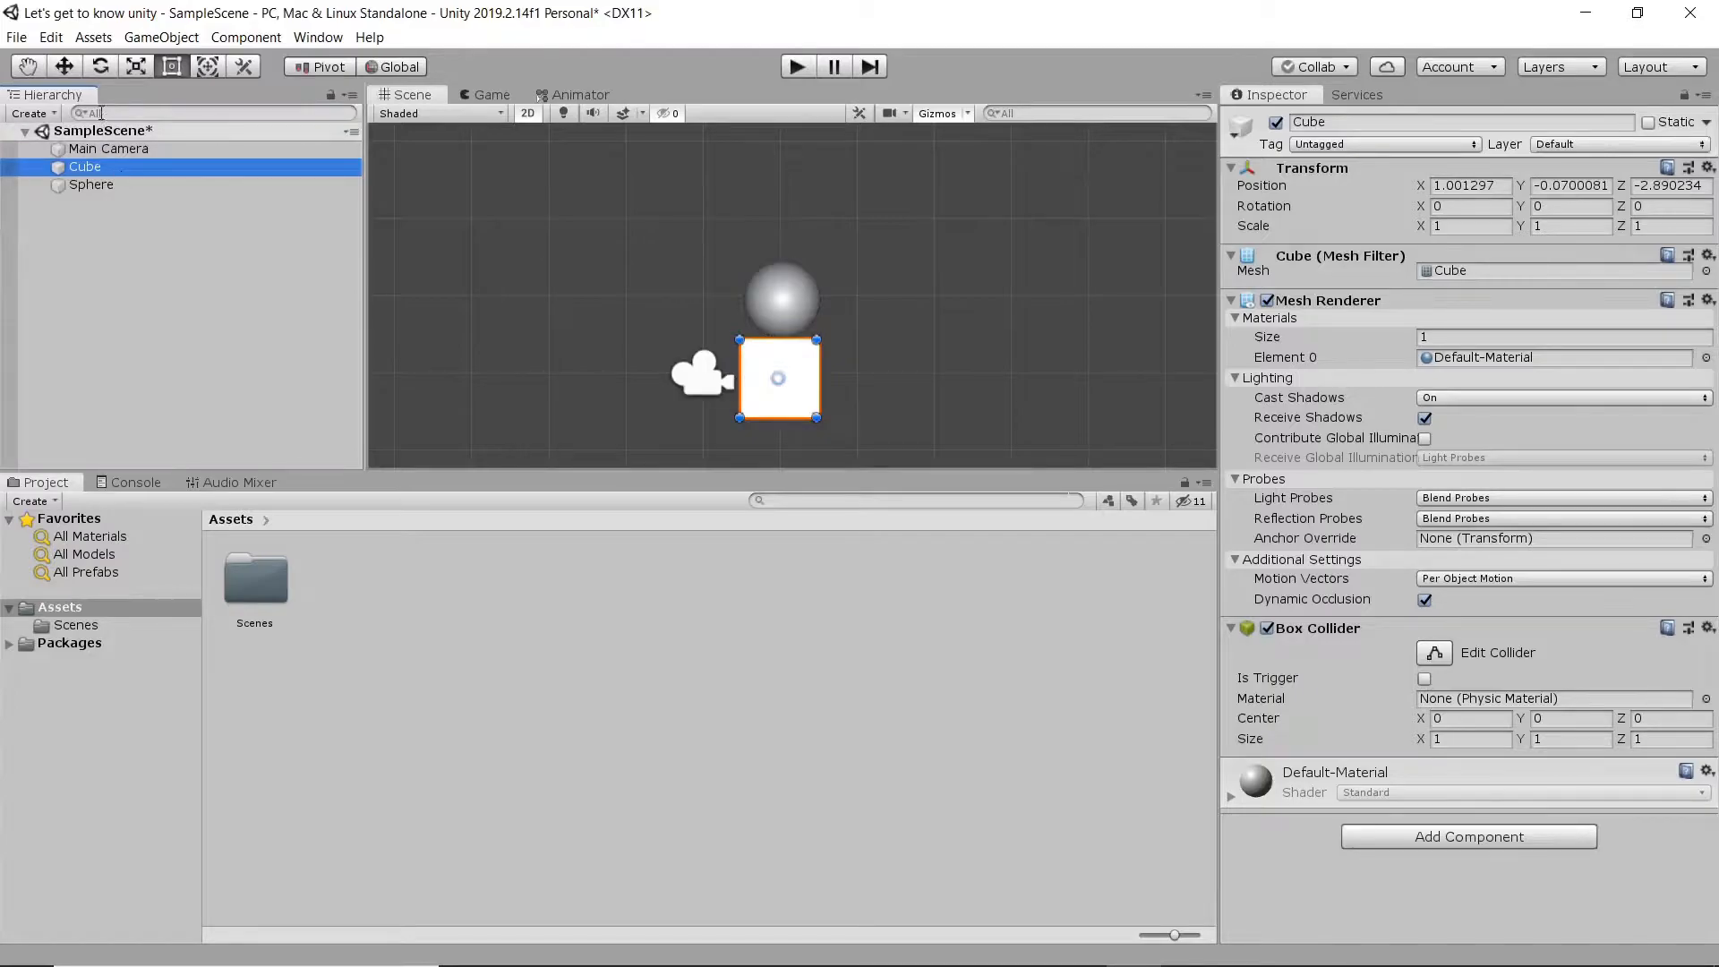
pyautogui.click(63, 66)
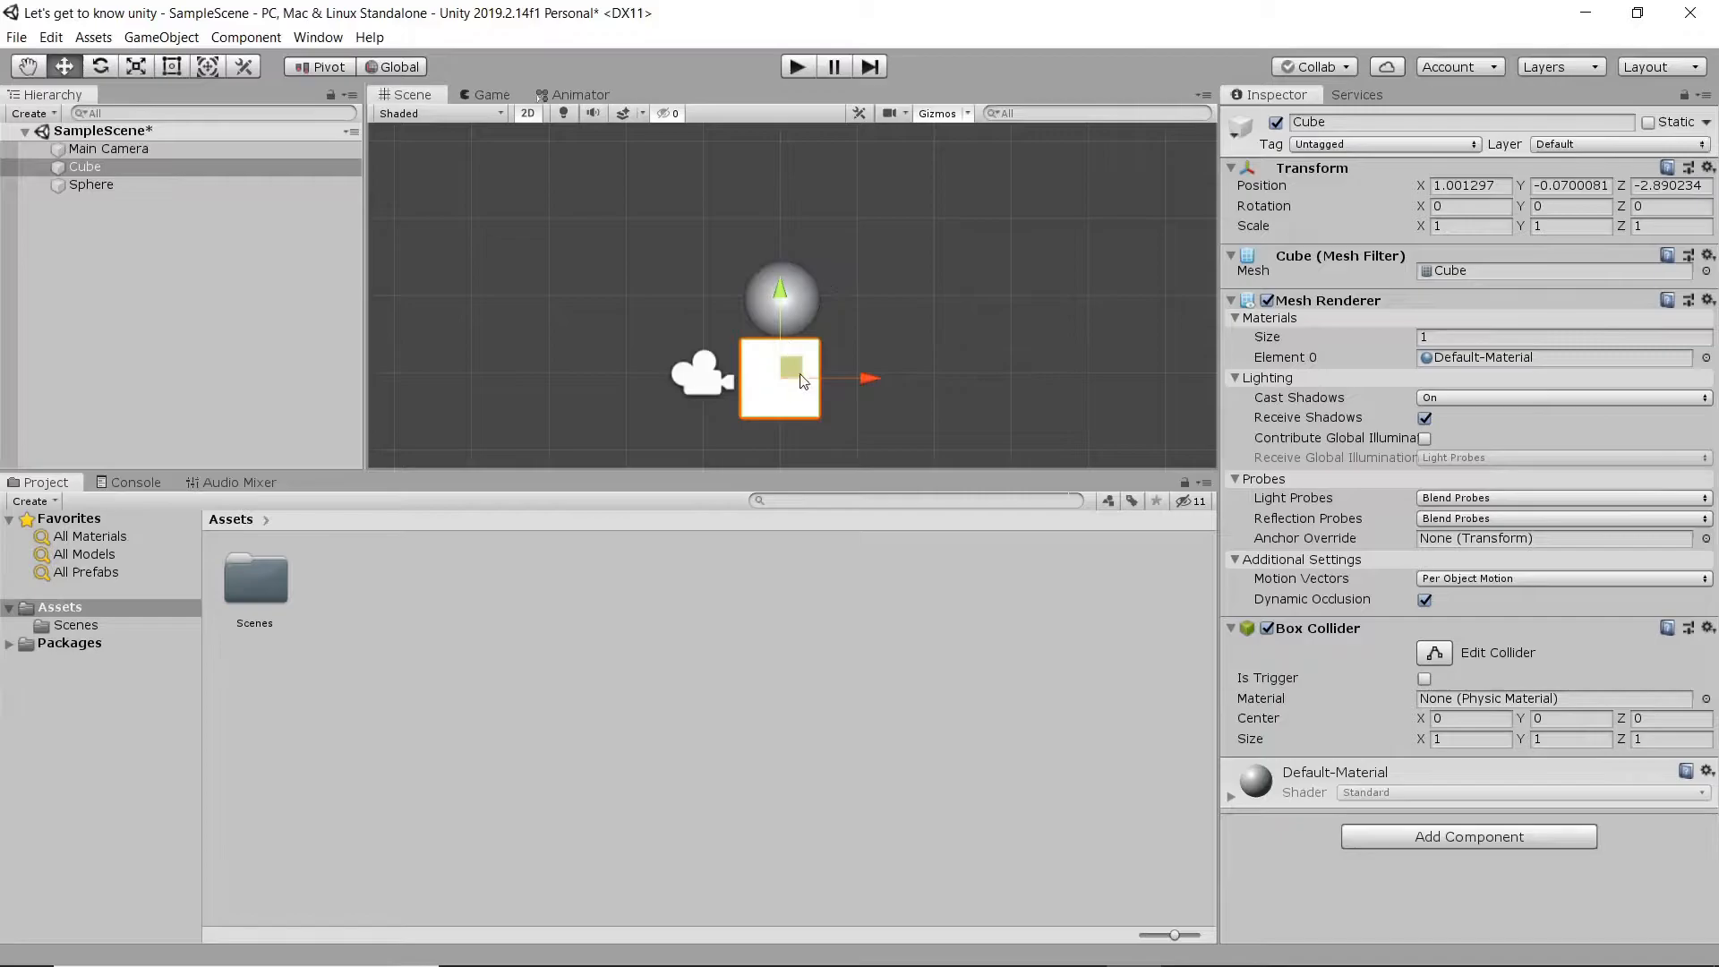
pyautogui.click(538, 117)
pyautogui.moveTo(676, 357); pyautogui.dragTo(819, 367, button='middle')
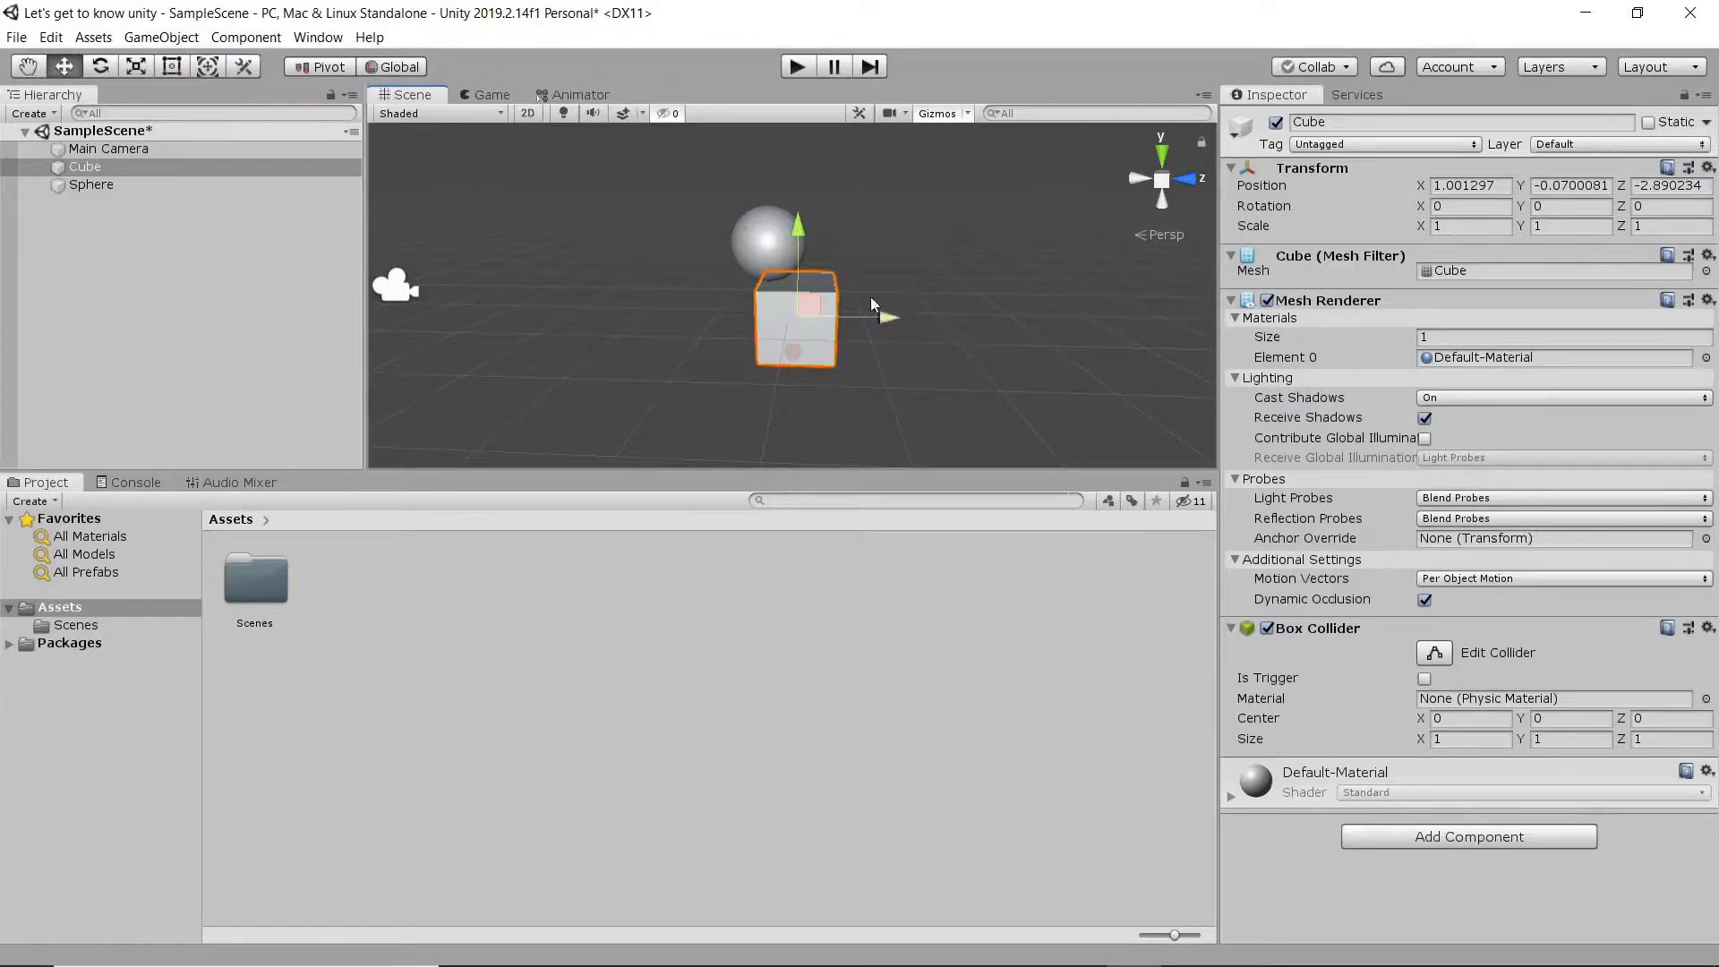
pyautogui.moveTo(790, 360); pyautogui.dragTo(1012, 318, button='right')
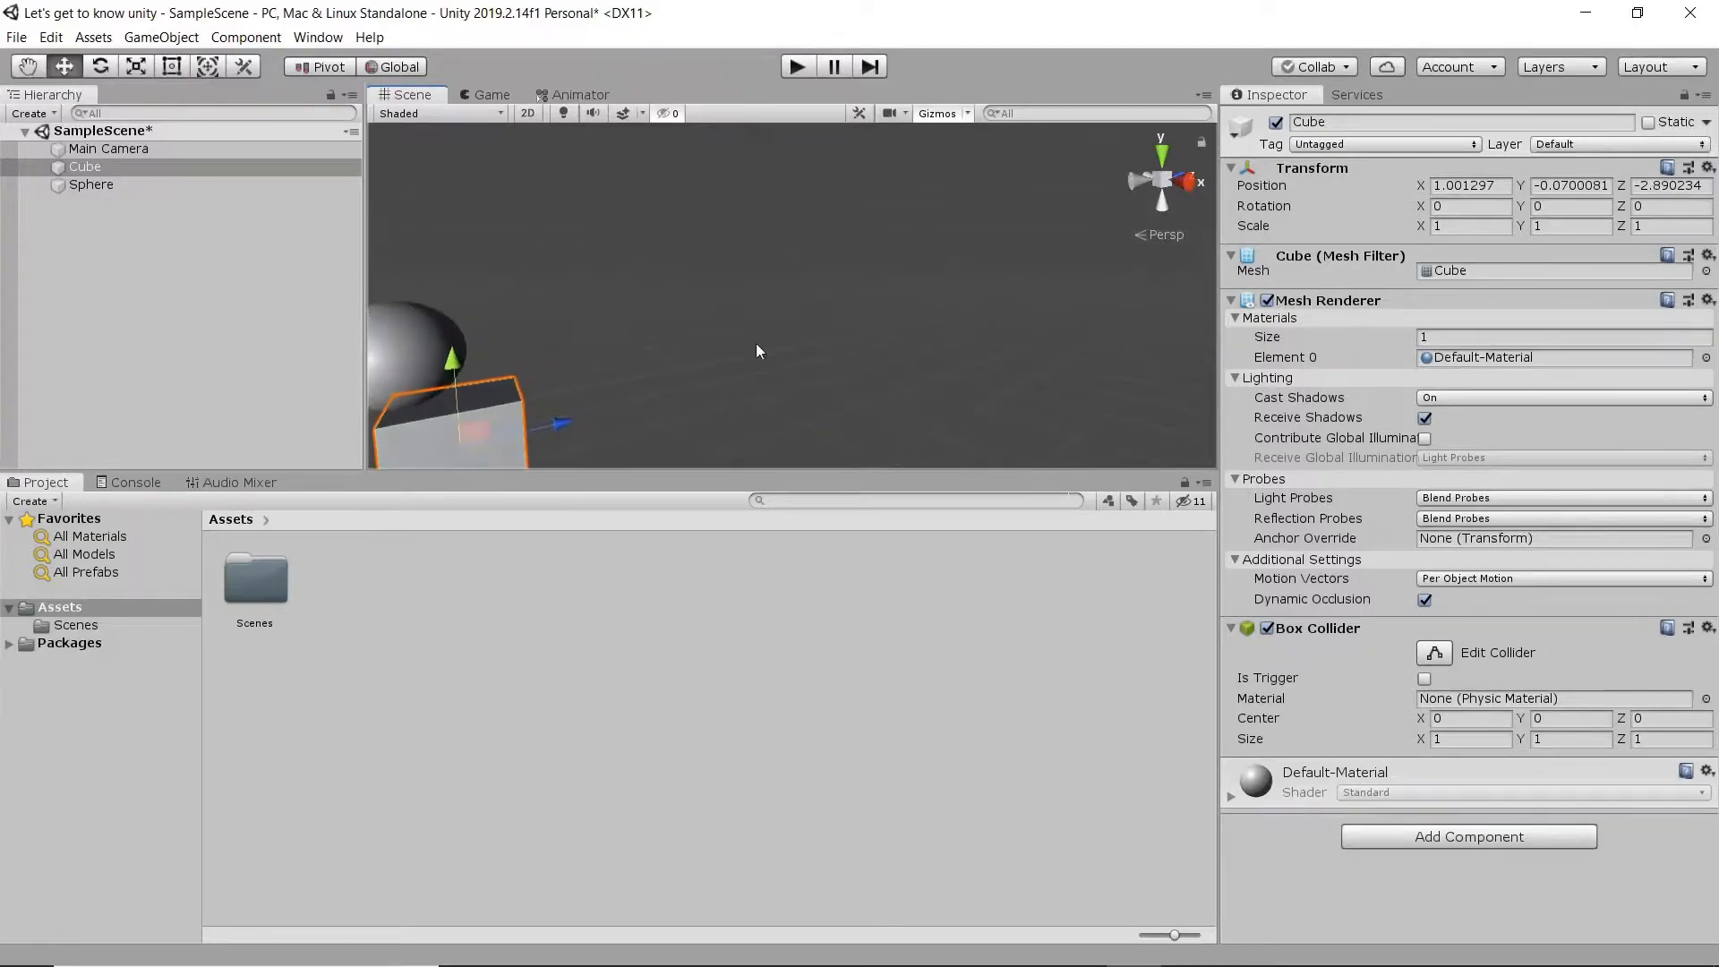
pyautogui.moveTo(580, 377); pyautogui.dragTo(838, 253, button='middle')
pyautogui.scroll(-5, 832, 269)
pyautogui.moveTo(705, 385); pyautogui.dragTo(869, 385, button='right')
pyautogui.moveTo(689, 240); pyautogui.dragTo(809, 277, button='middle')
pyautogui.scroll(-2, 851, 295)
pyautogui.moveTo(830, 296); pyautogui.dragTo(840, 299, button='right')
pyautogui.scroll(-2, 840, 299)
pyautogui.scroll(-4, 840, 299)
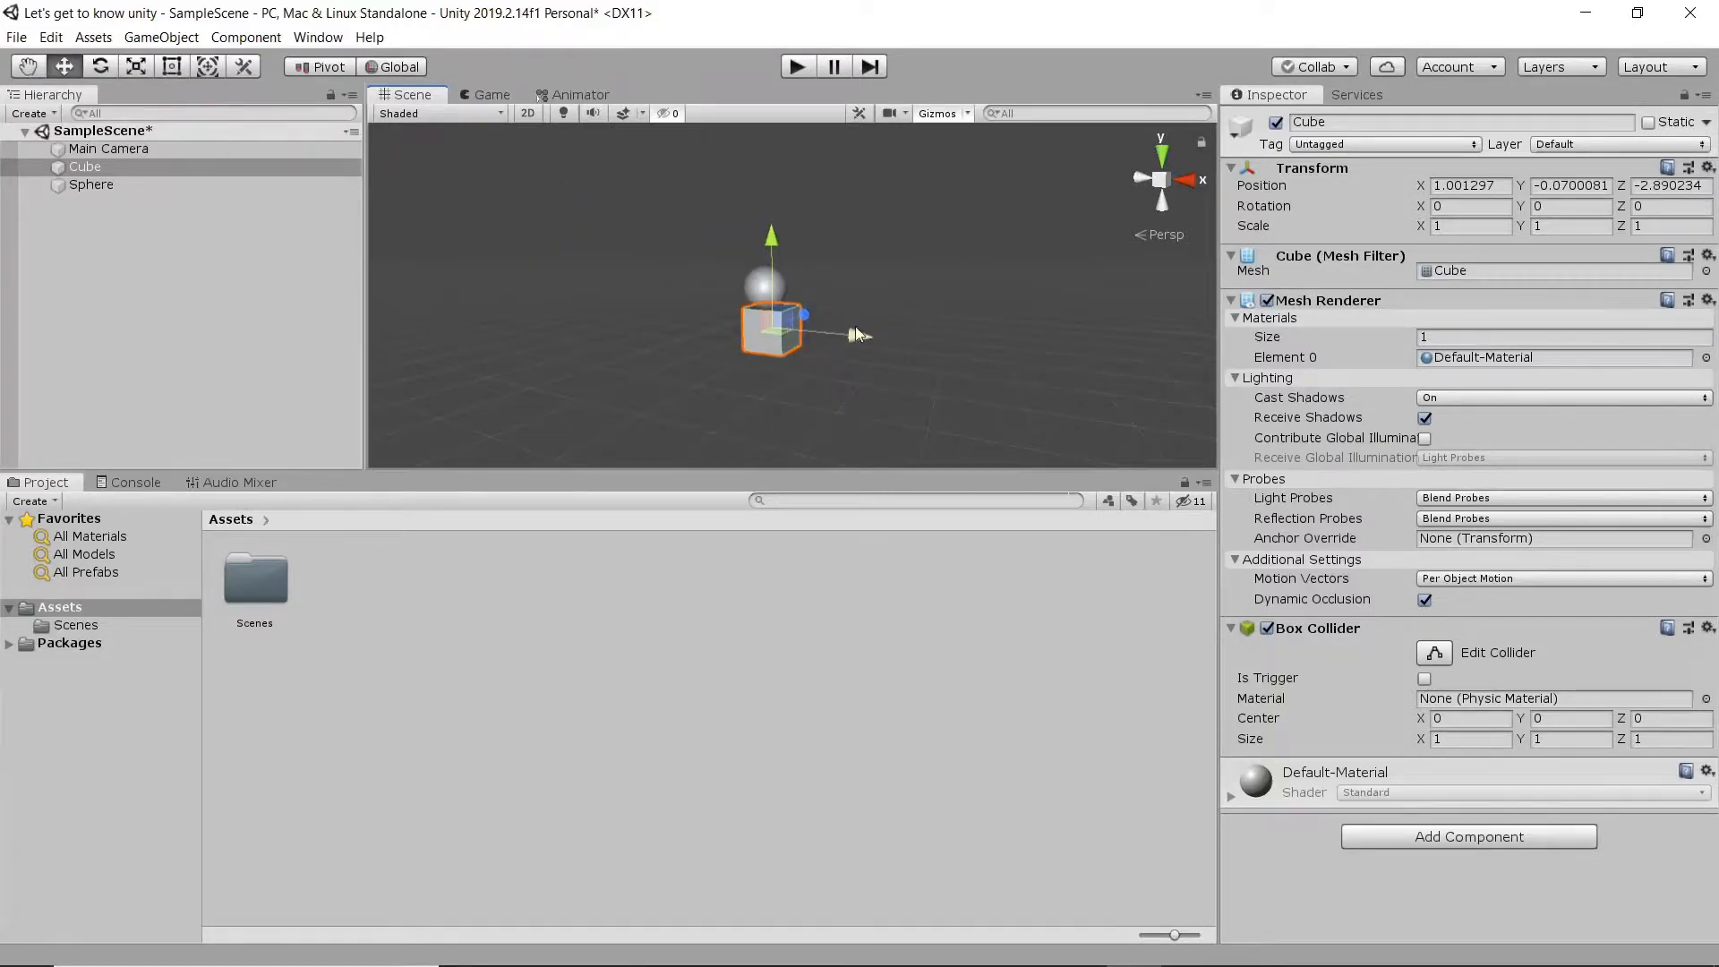
# - Move the cube along its X and Z axes to about X 1.35, Z -2.79, and check it from several angles
pyautogui.moveTo(852, 339); pyautogui.dragTo(941, 389)
pyautogui.moveTo(805, 402); pyautogui.dragTo(1142, 361)
pyautogui.moveTo(1142, 362); pyautogui.dragTo(765, 346, button='middle')
pyautogui.moveTo(638, 333); pyautogui.dragTo(863, 346)
pyautogui.moveTo(609, 349); pyautogui.dragTo(797, 312, button='middle')
pyautogui.scroll(-5, 793, 310)
pyautogui.moveTo(879, 285); pyautogui.dragTo(815, 300)
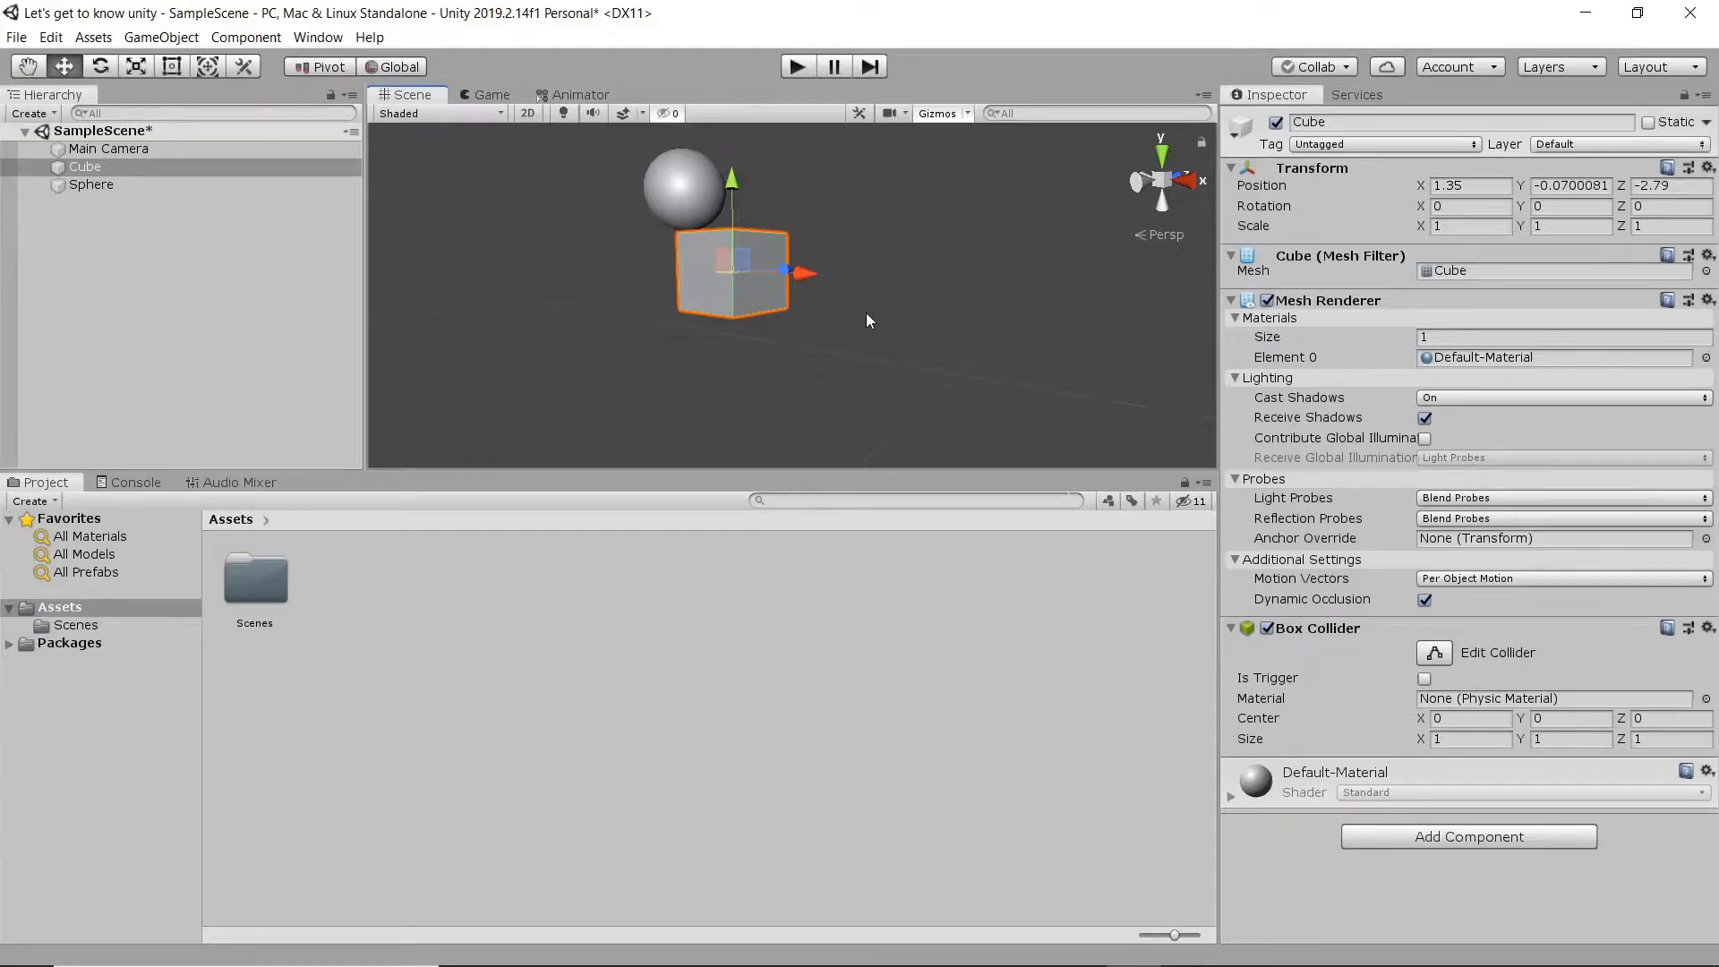
# - Undo the cube's last move and place a duplicate of the cube below the original in the 2D view with the Rect tool
pyautogui.hotkey('ctrl', 'z')
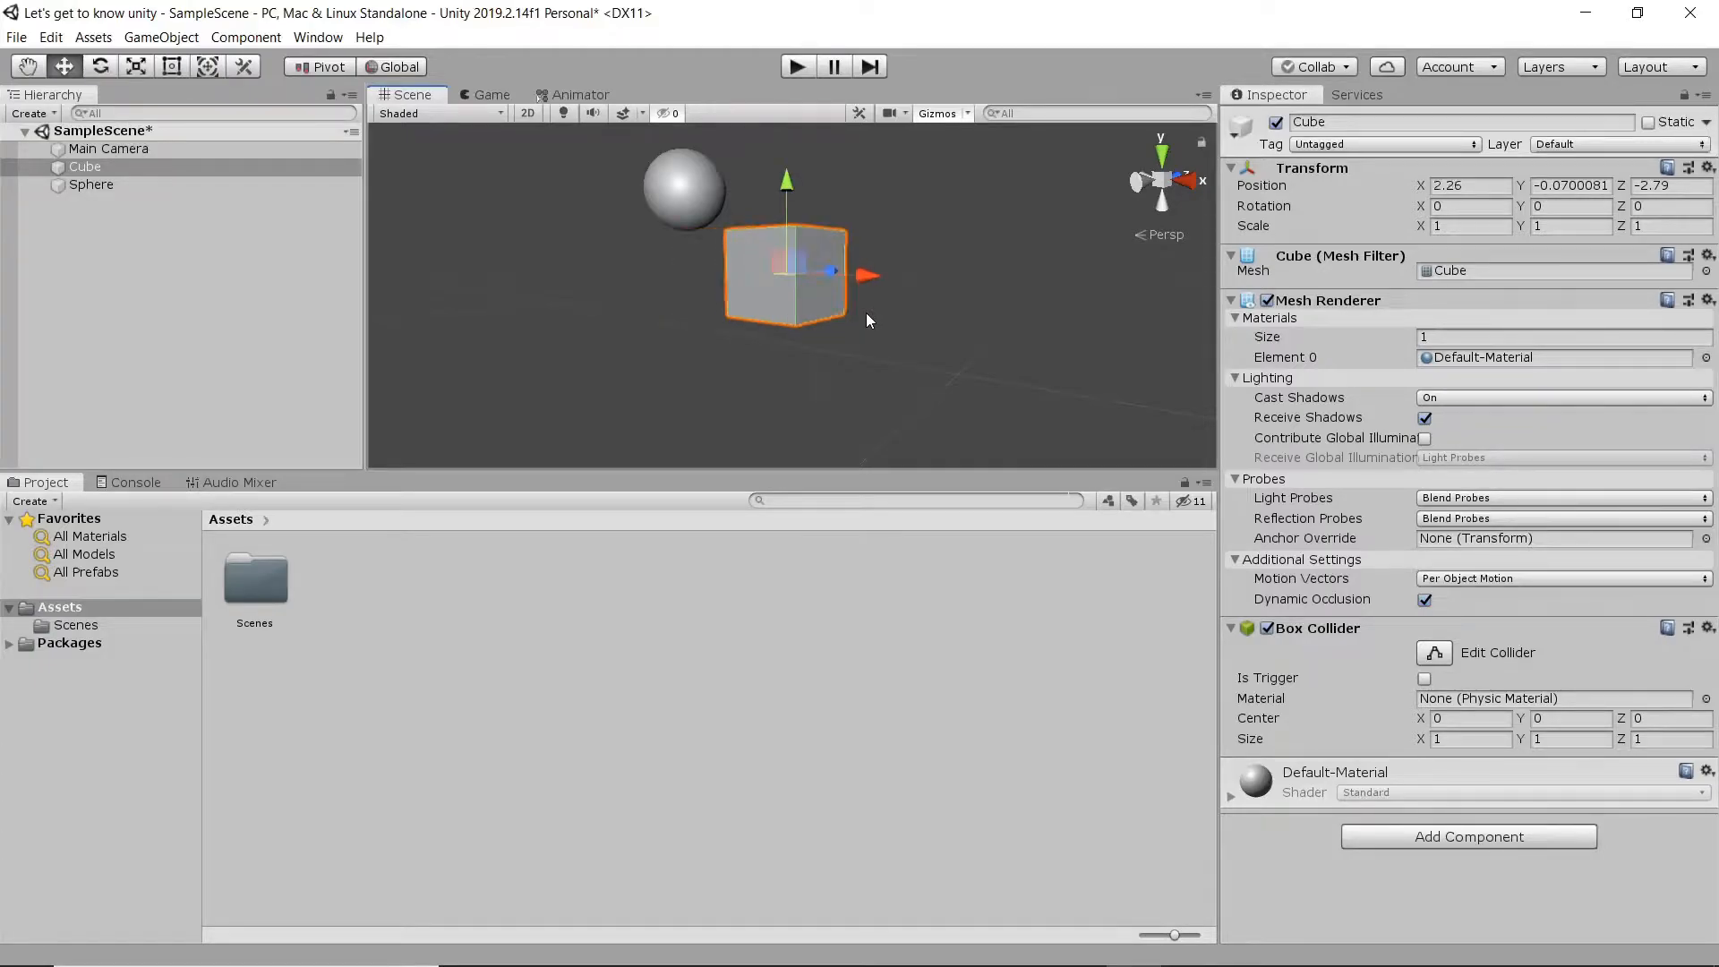
pyautogui.hotkey('ctrl', 'd')
pyautogui.press('2')
pyautogui.press('t')
pyautogui.moveTo(810, 303); pyautogui.dragTo(560, 404)
# - Stretch the duplicate cube into a flat platform of about 9.89 by 0.671, centred at about X 1.91, Y -1.95
pyautogui.scroll(-8, 559, 403)
pyautogui.moveTo(587, 402); pyautogui.dragTo(566, 350, button='middle')
pyautogui.moveTo(522, 360); pyautogui.dragTo(940, 380)
pyautogui.moveTo(702, 363); pyautogui.dragTo(658, 384)
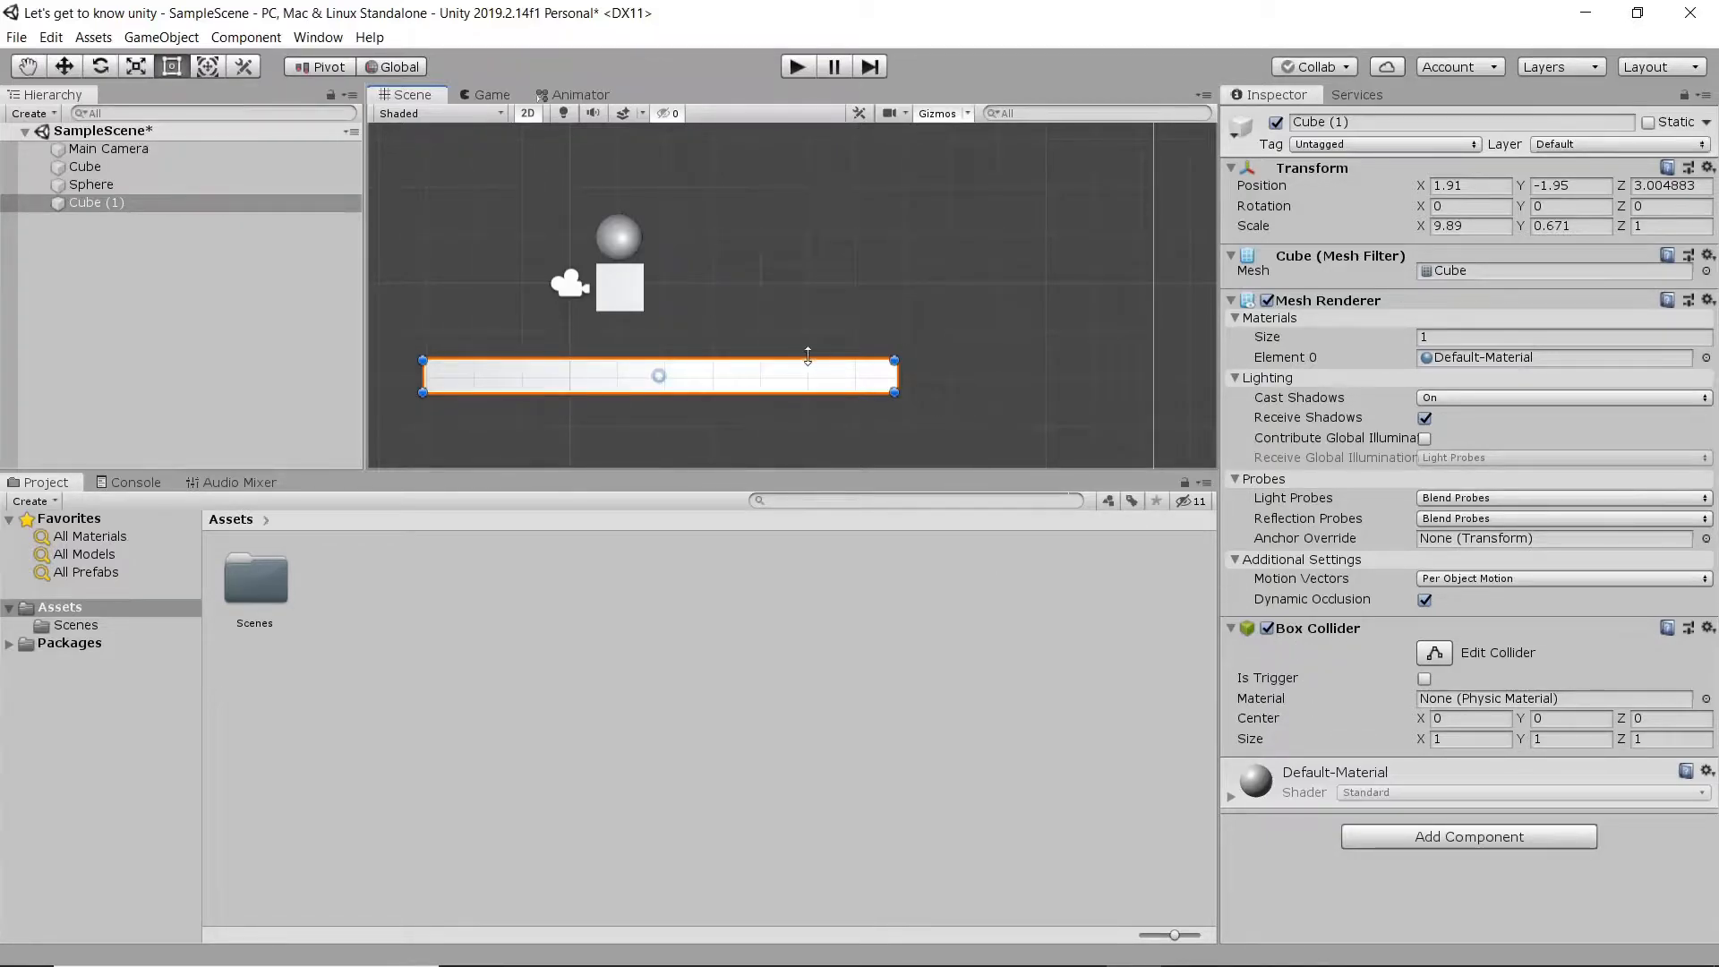
# - Create a Square sprite asset and place it in the scene beside the cube at about X 3.17, Y -0.17
pyautogui.rightClick(505, 566)
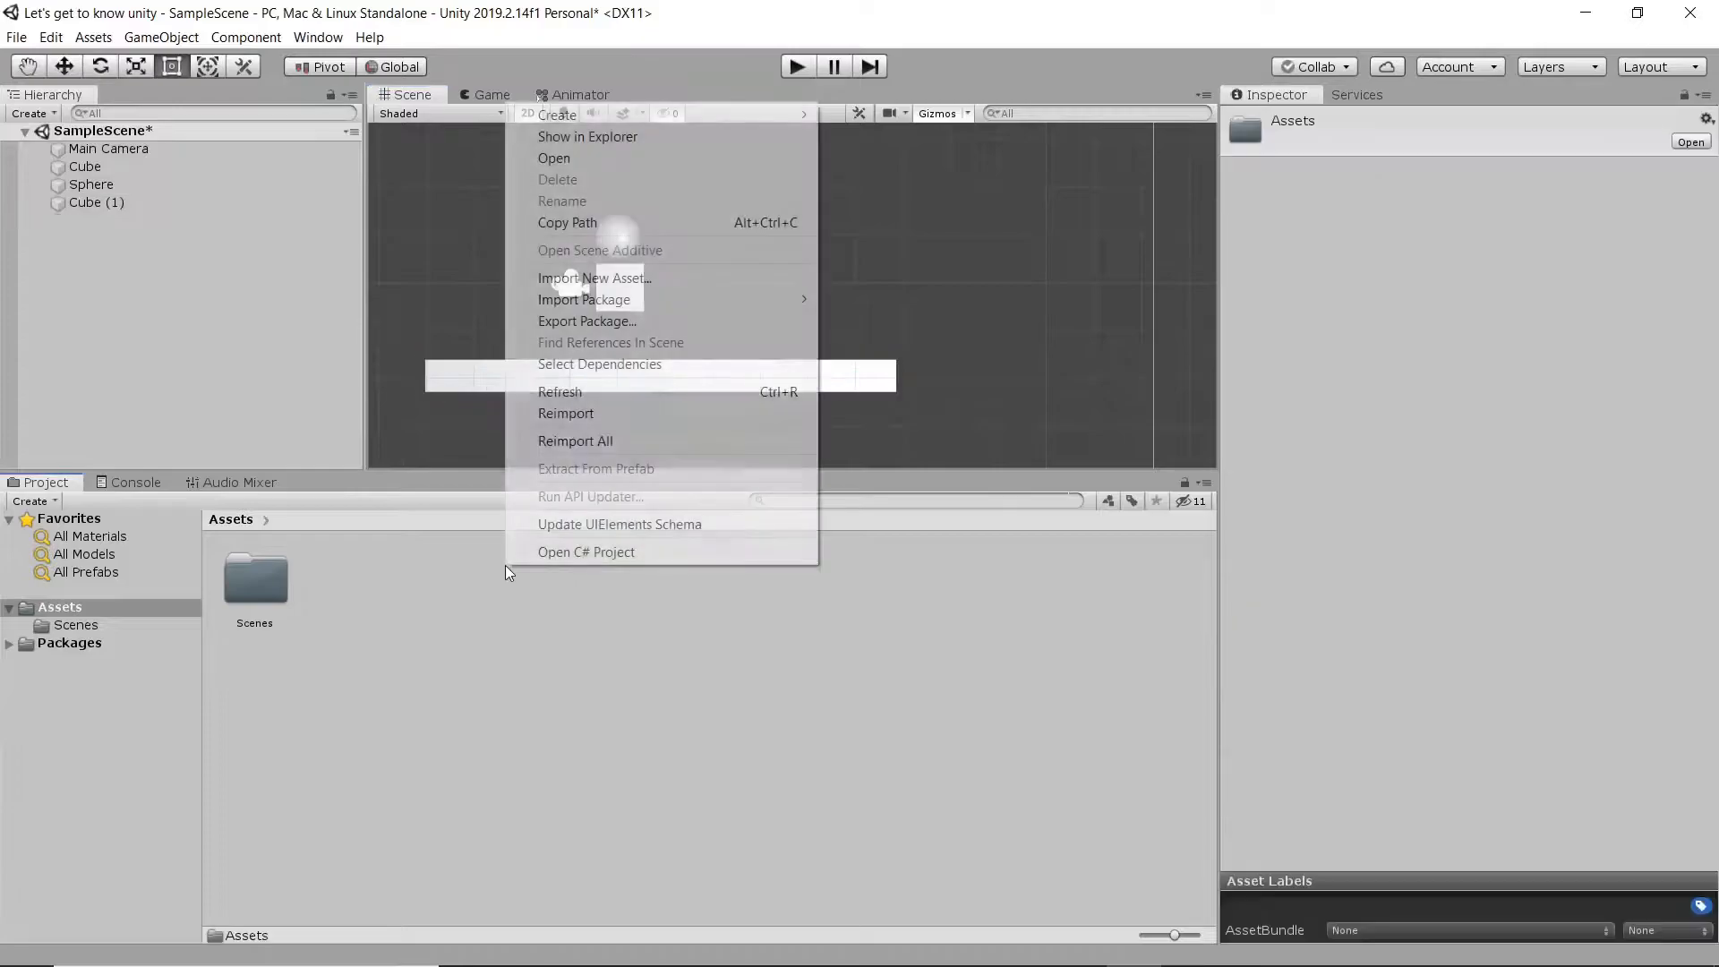
pyautogui.moveTo(635, 118)
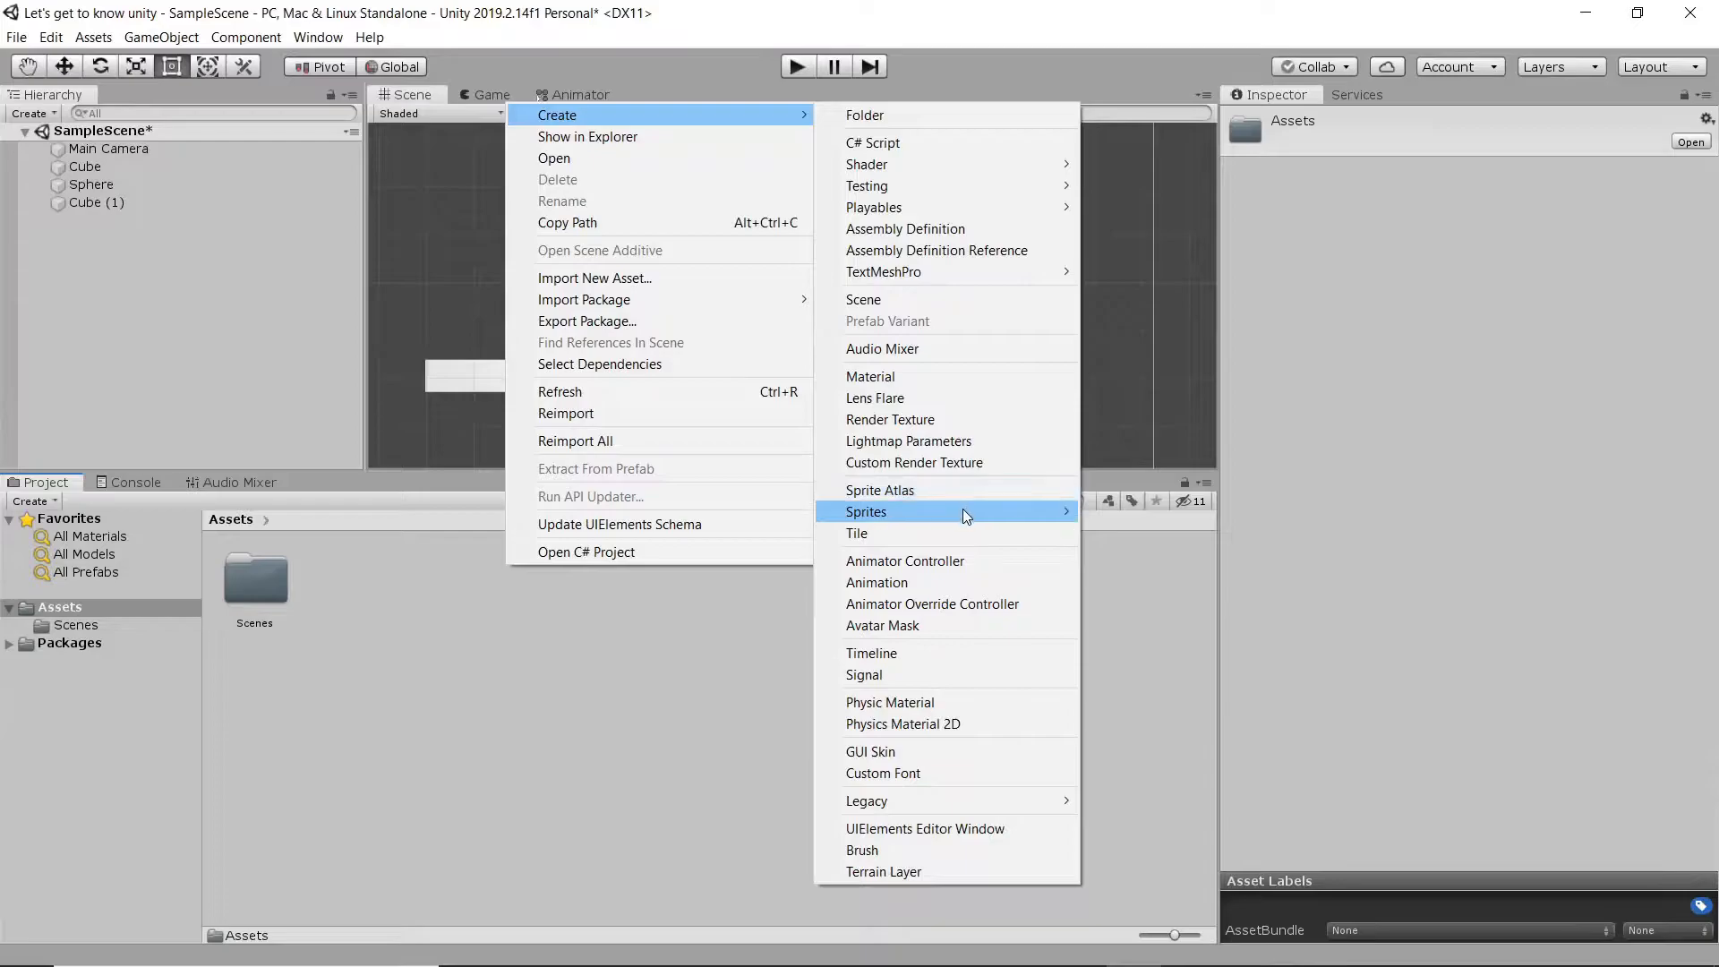
pyautogui.moveTo(965, 510)
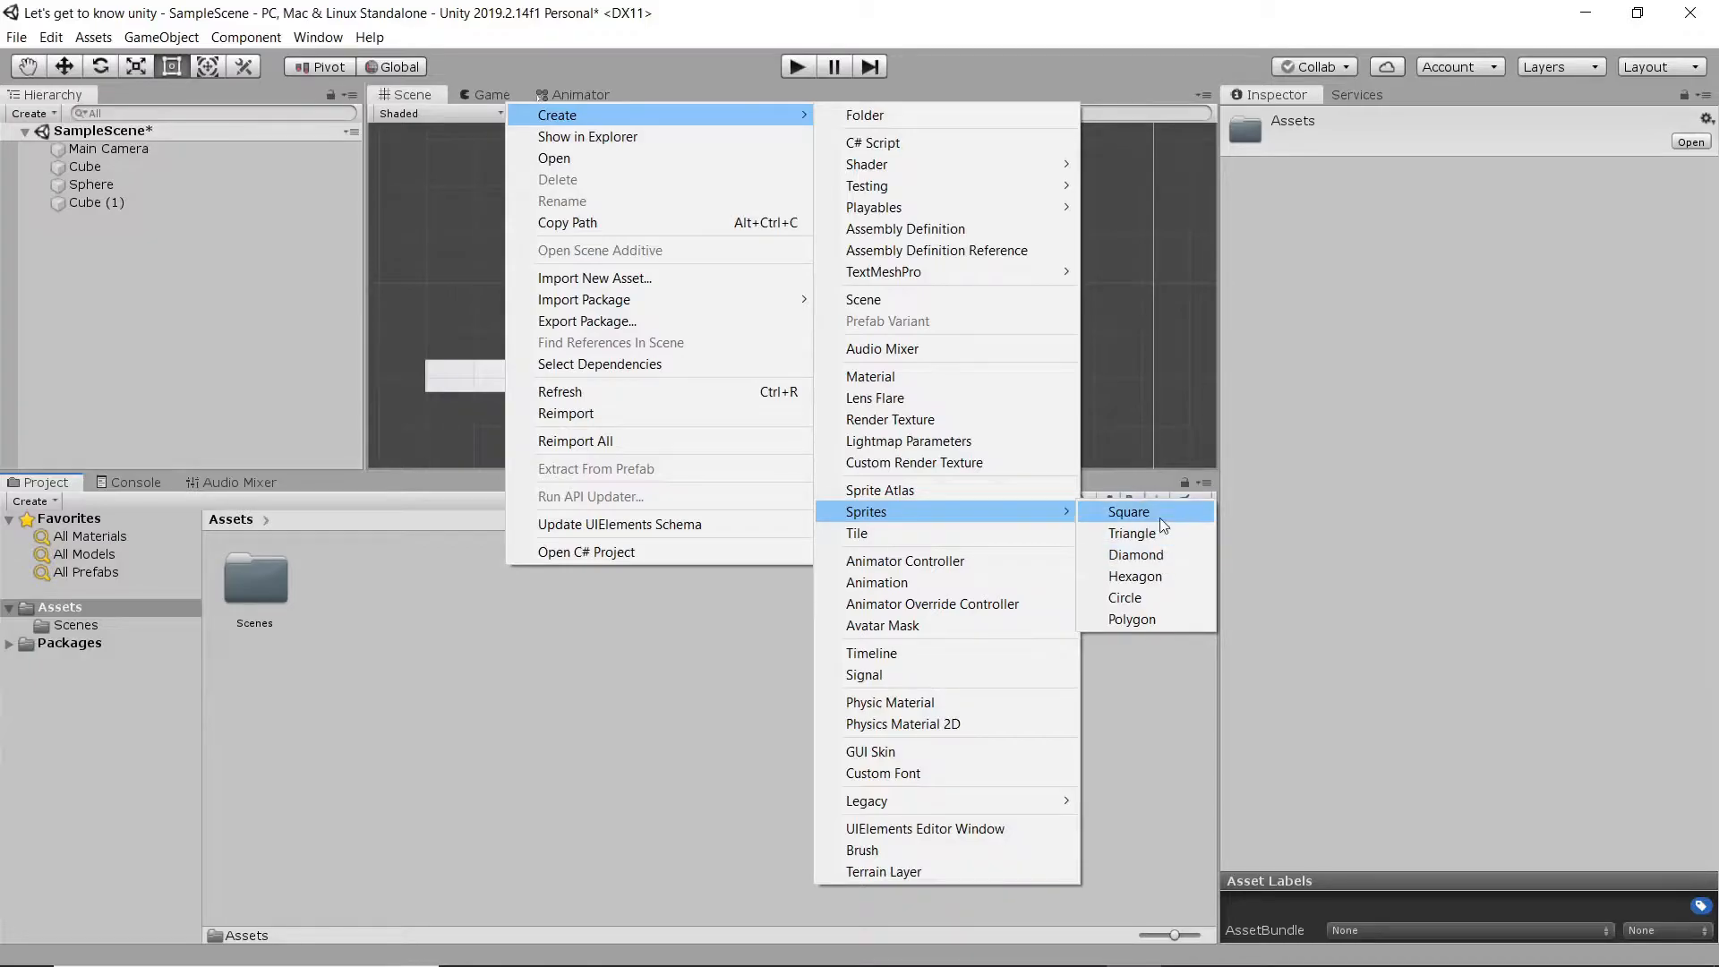
pyautogui.click(1132, 512)
pyautogui.moveTo(356, 608); pyautogui.dragTo(724, 299)
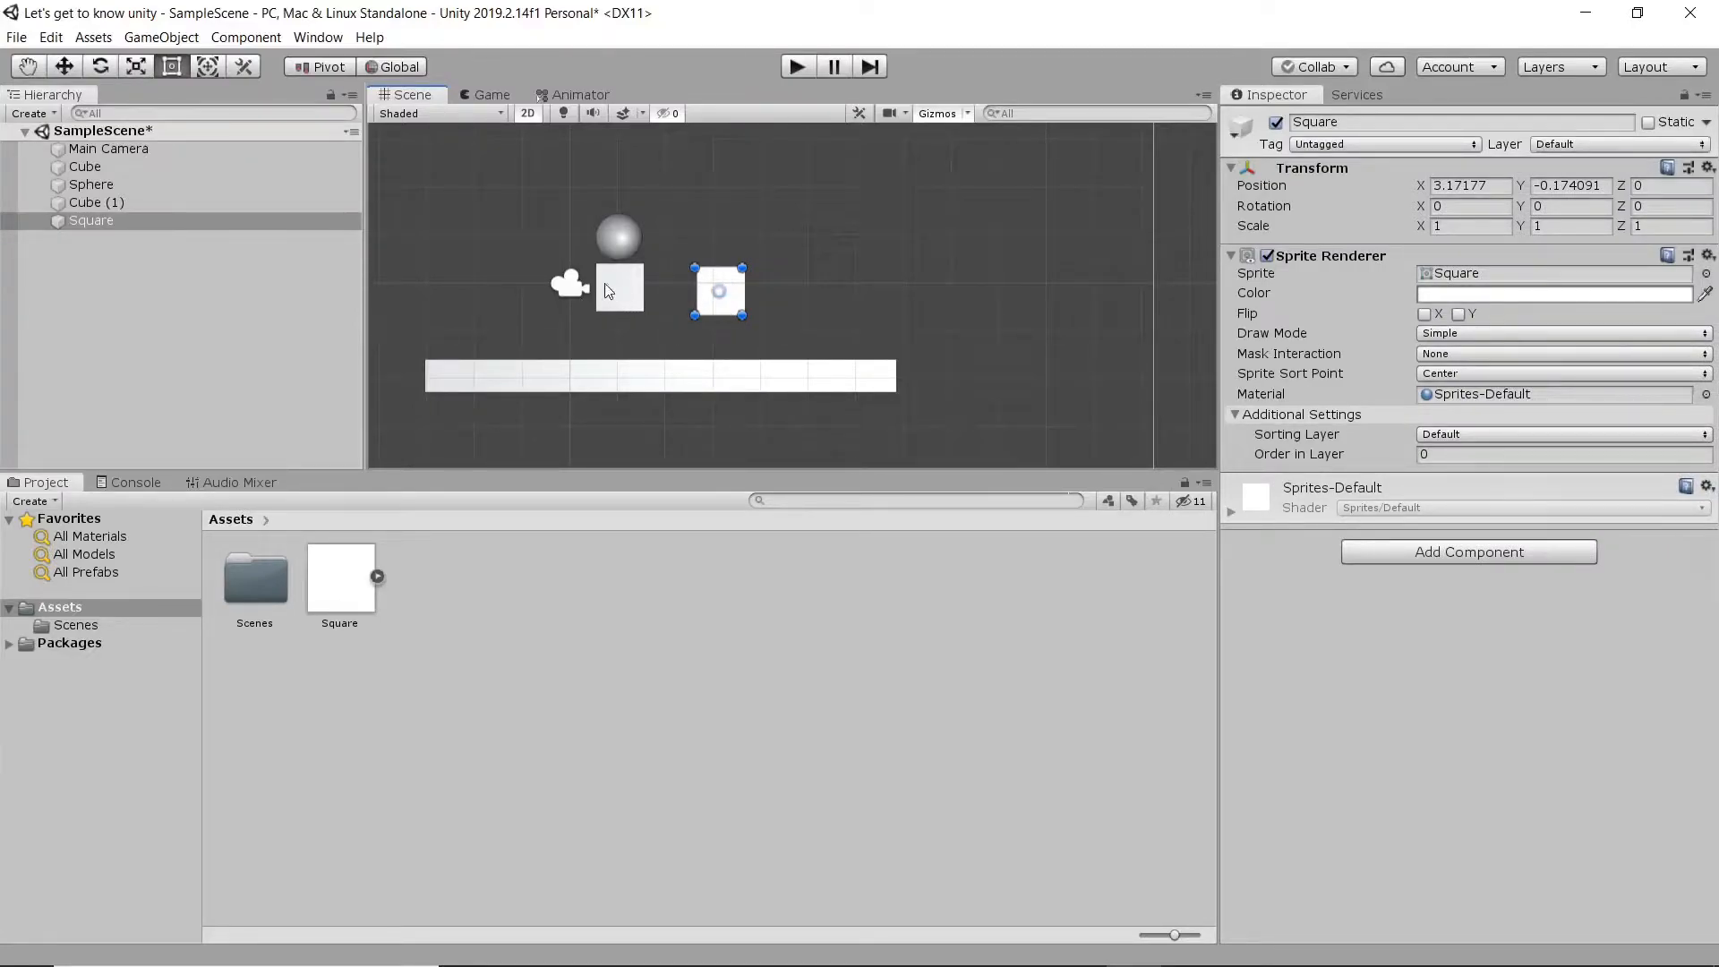
# - View the square sprite beside the cube in 3D, and move it in the 2D view to about X 3.12, Y 0.39
pyautogui.click(529, 117)
pyautogui.keyDown('alt'); pyautogui.moveTo(539, 346); pyautogui.dragTo(705, 300); pyautogui.keyUp('alt')
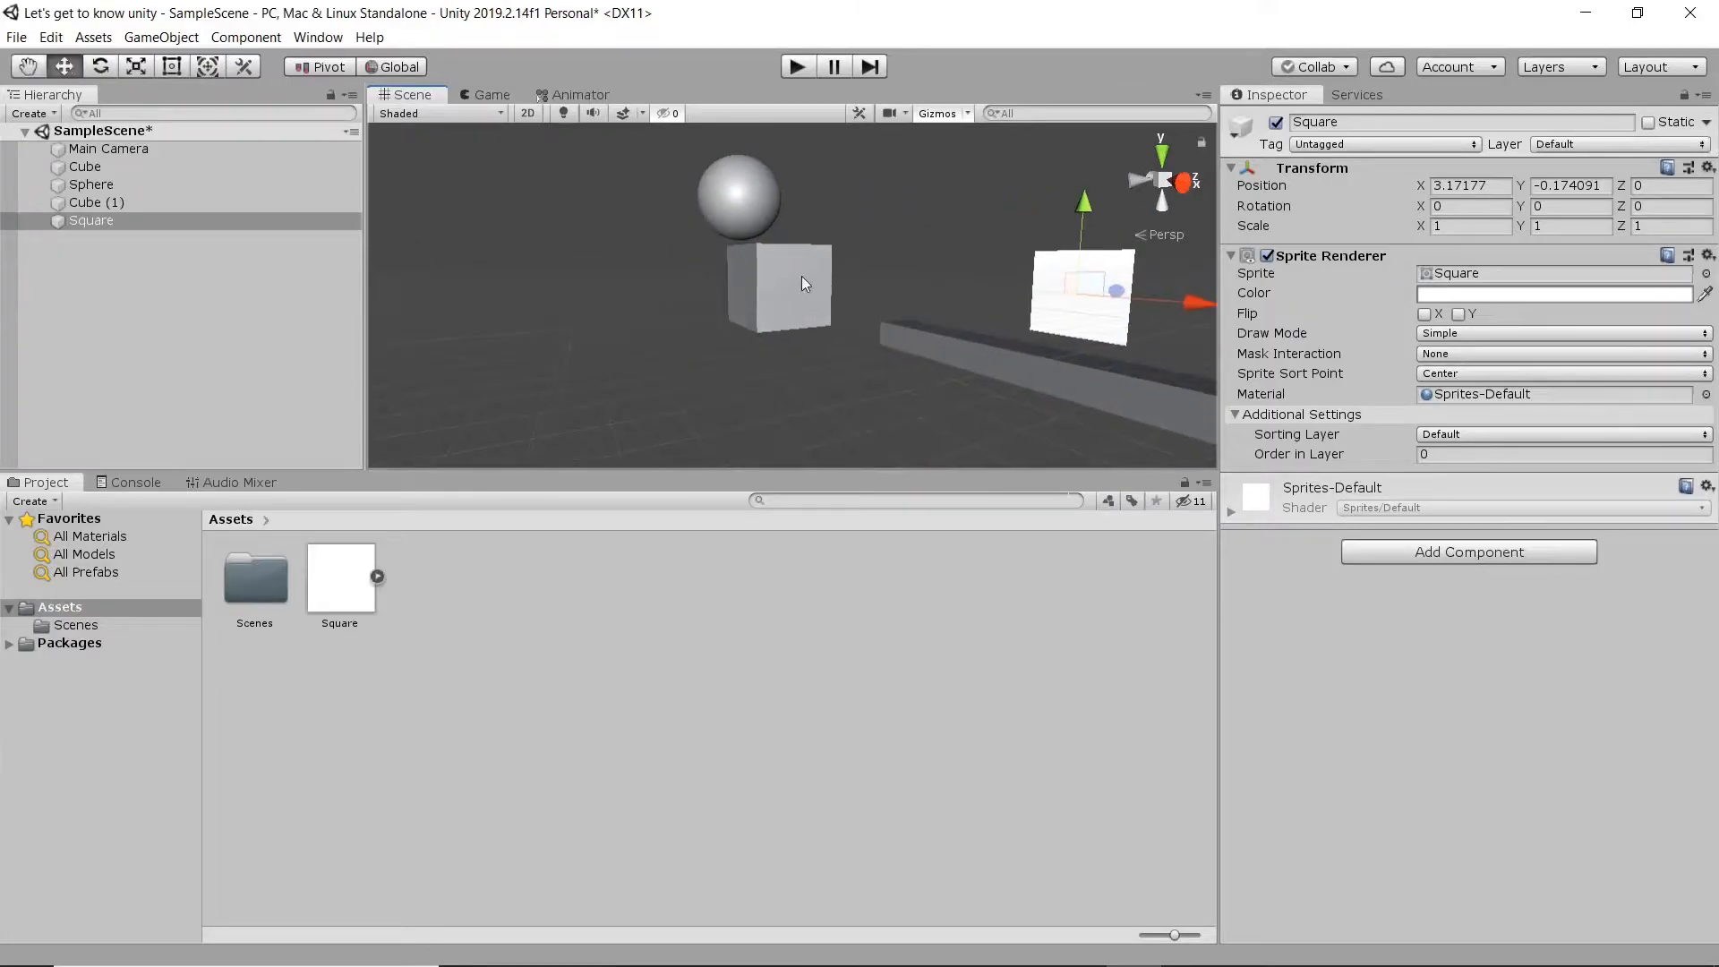
pyautogui.click(529, 114)
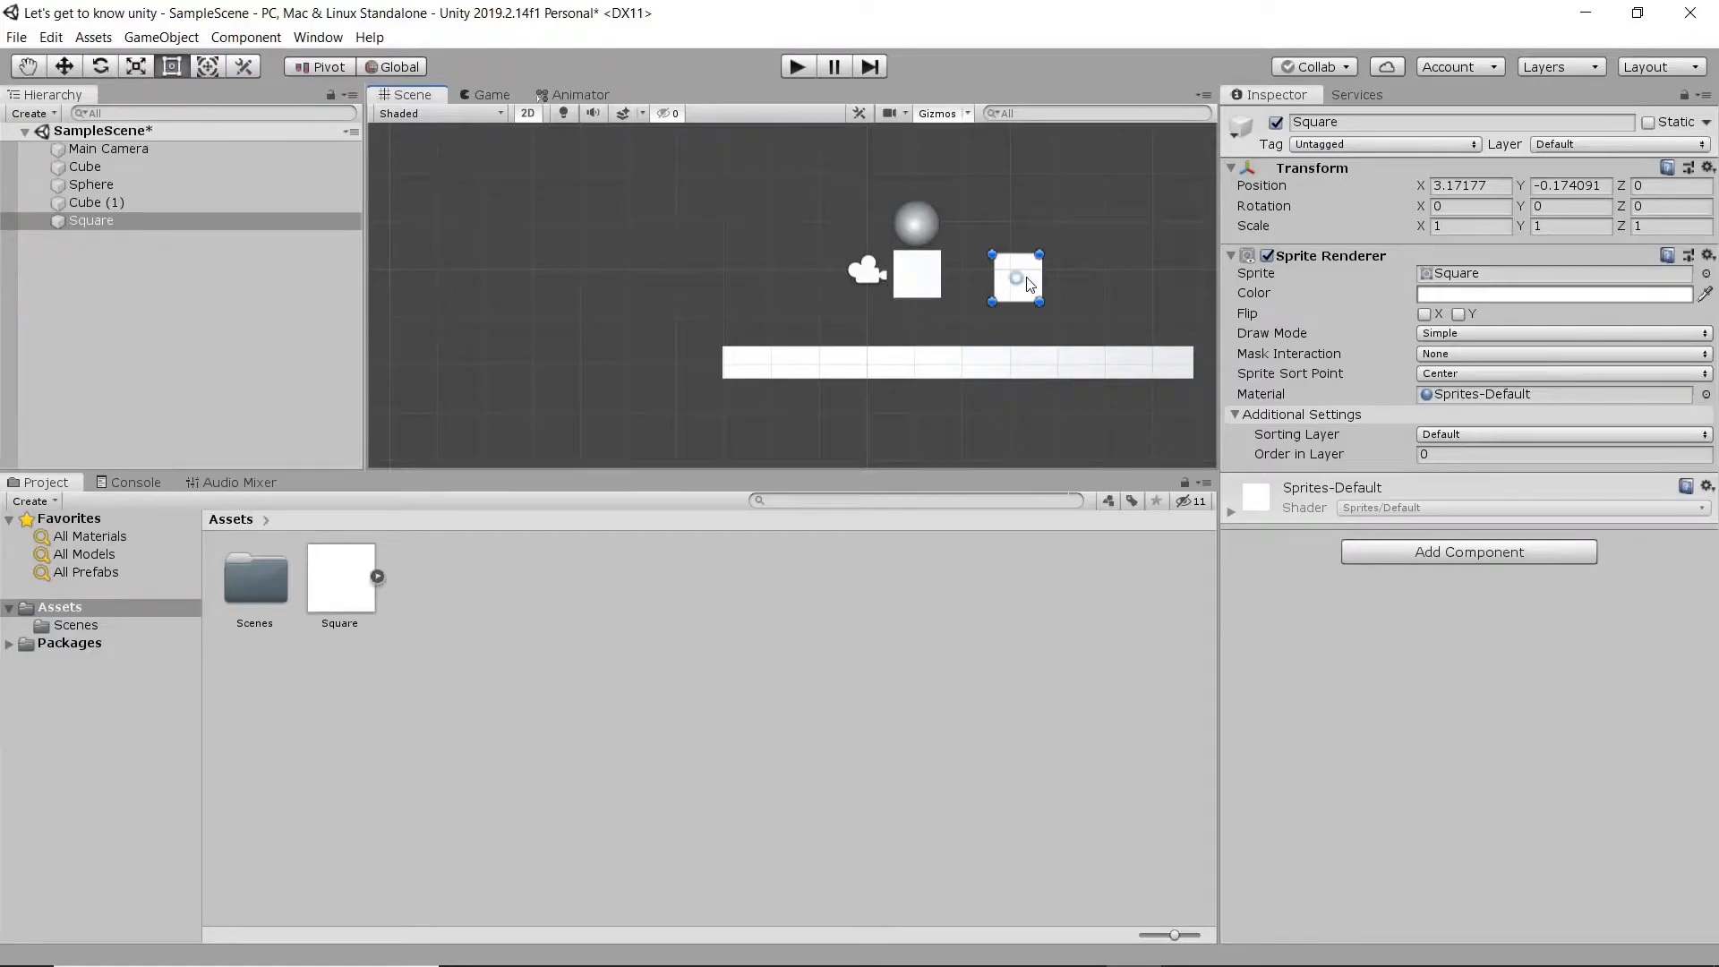
pyautogui.moveTo(1016, 282); pyautogui.dragTo(1013, 254)
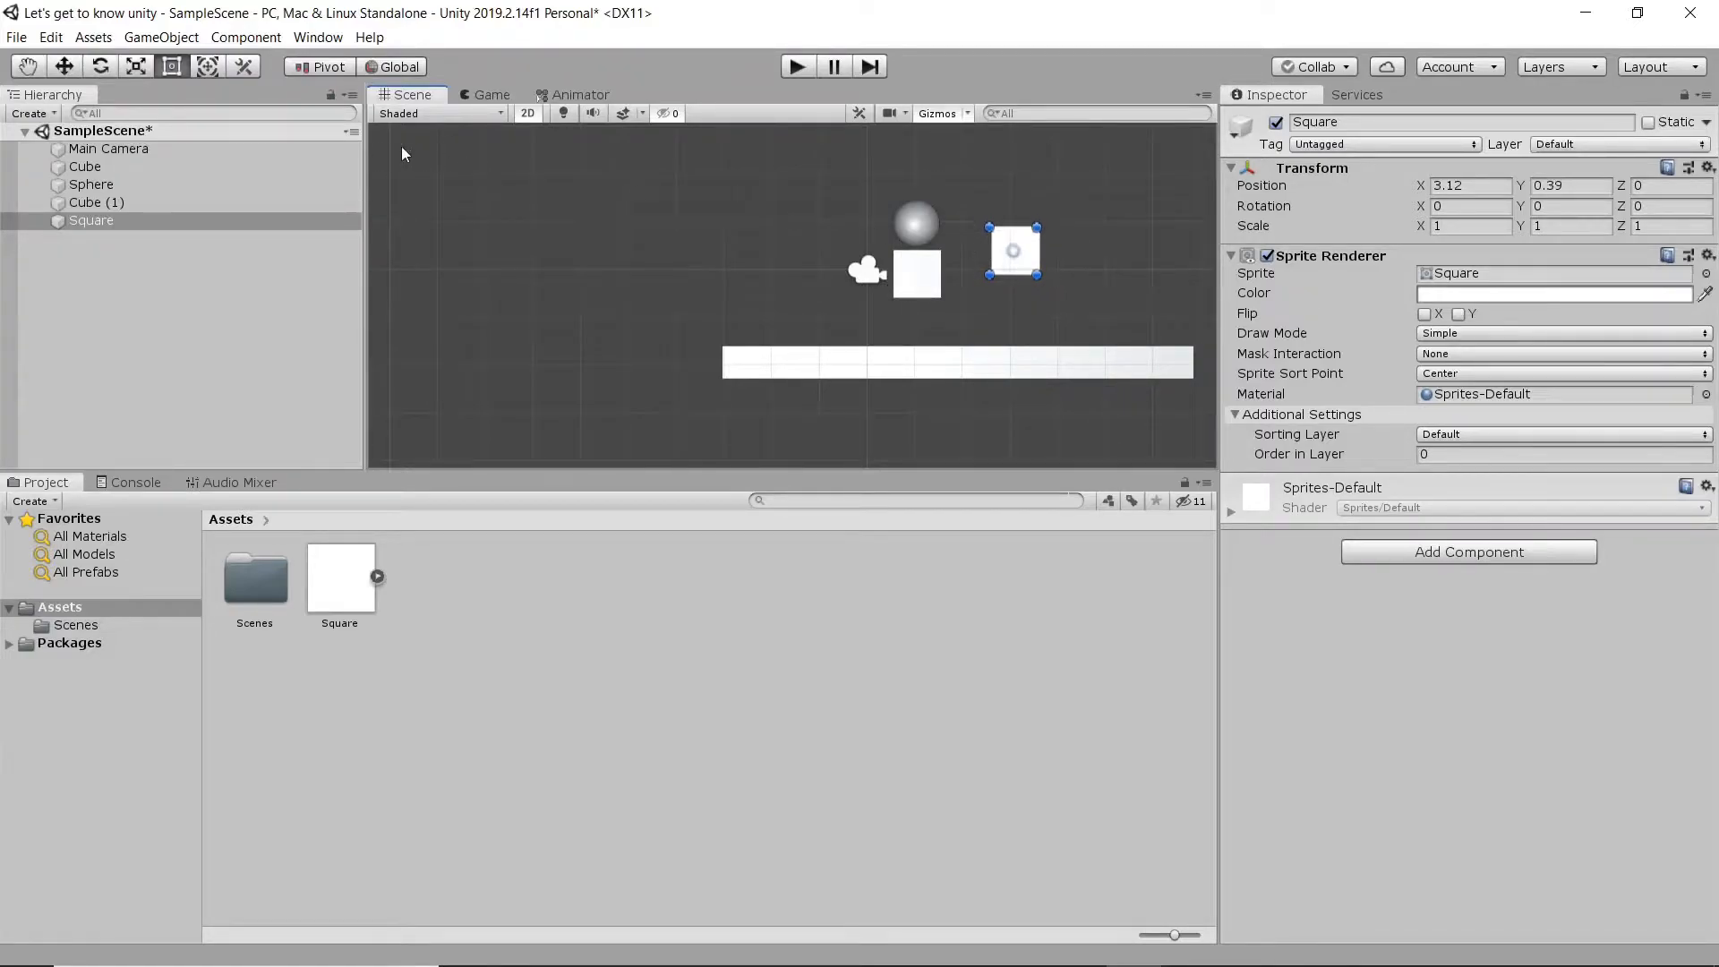
# - Add a Box Collider 2D component to the square sprite
pyautogui.click(251, 40)
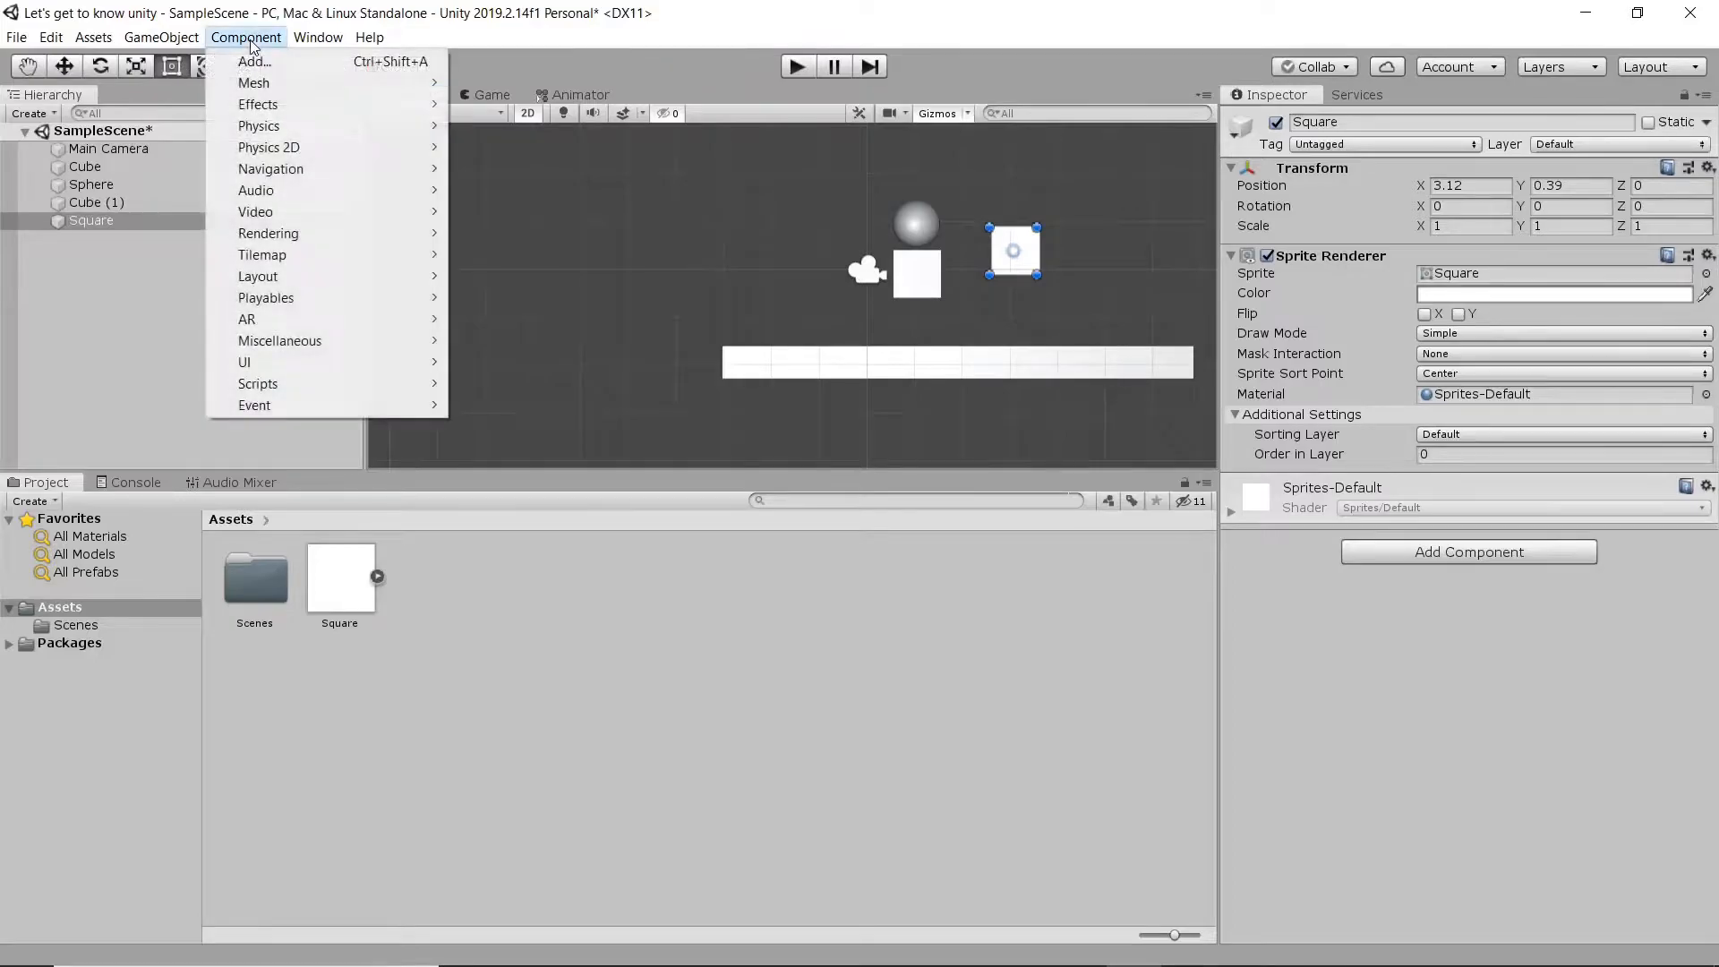
pyautogui.moveTo(395, 152)
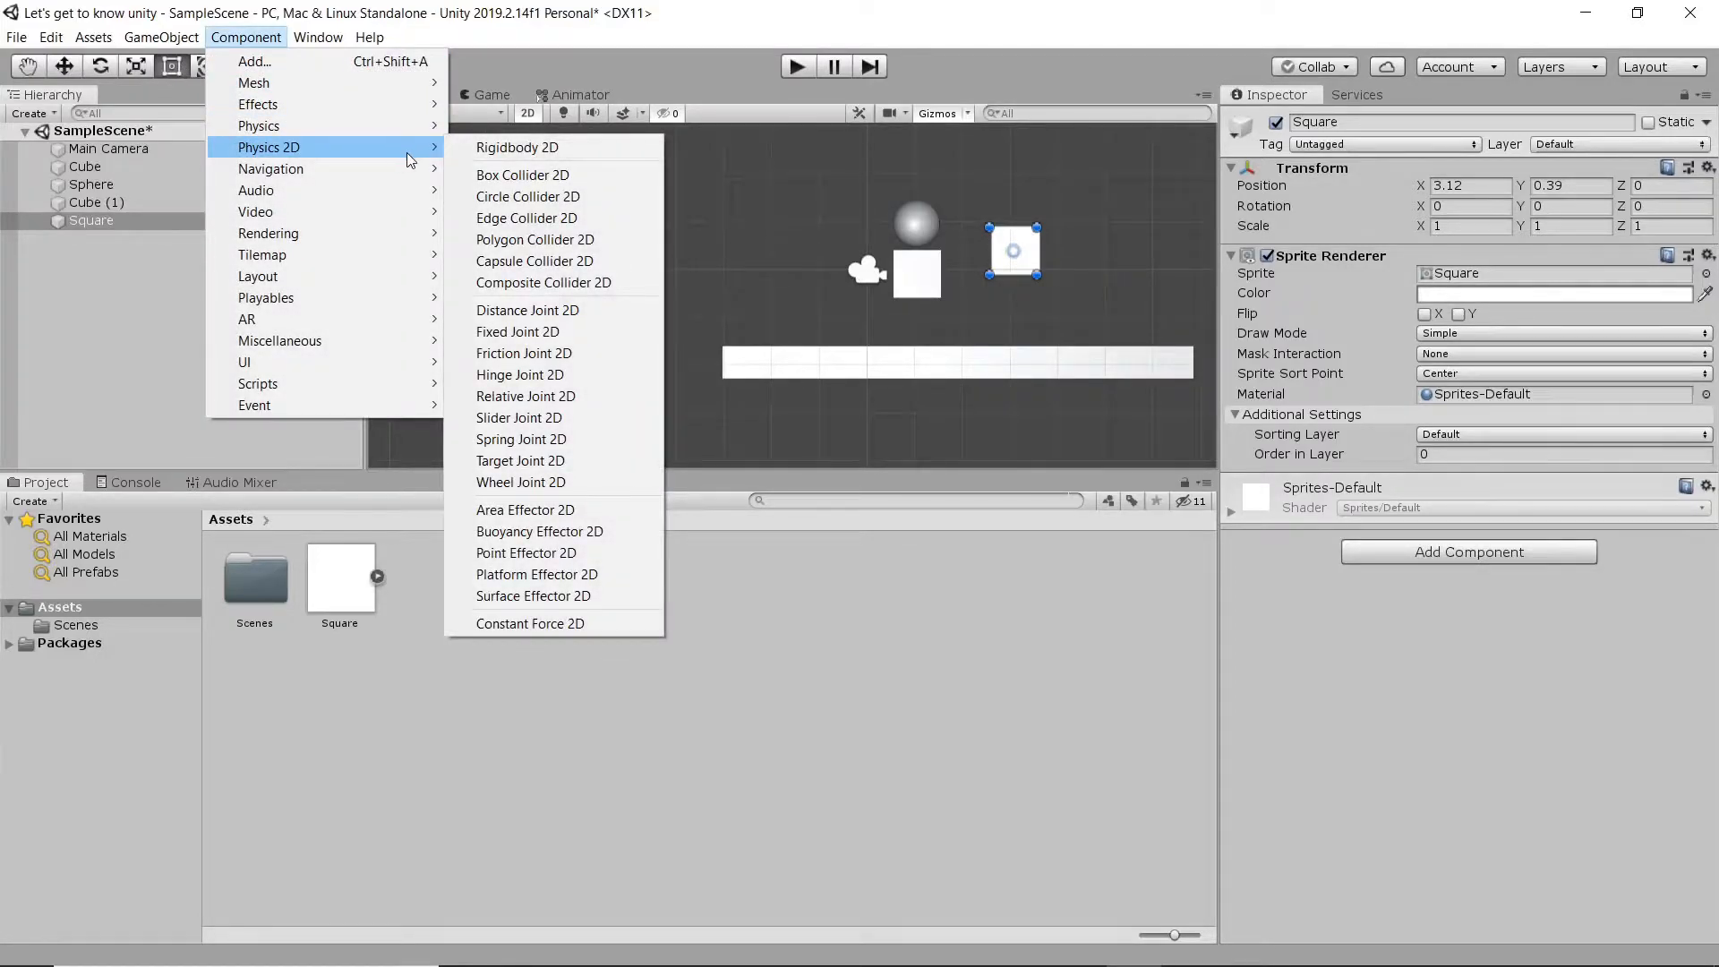
pyautogui.click(537, 176)
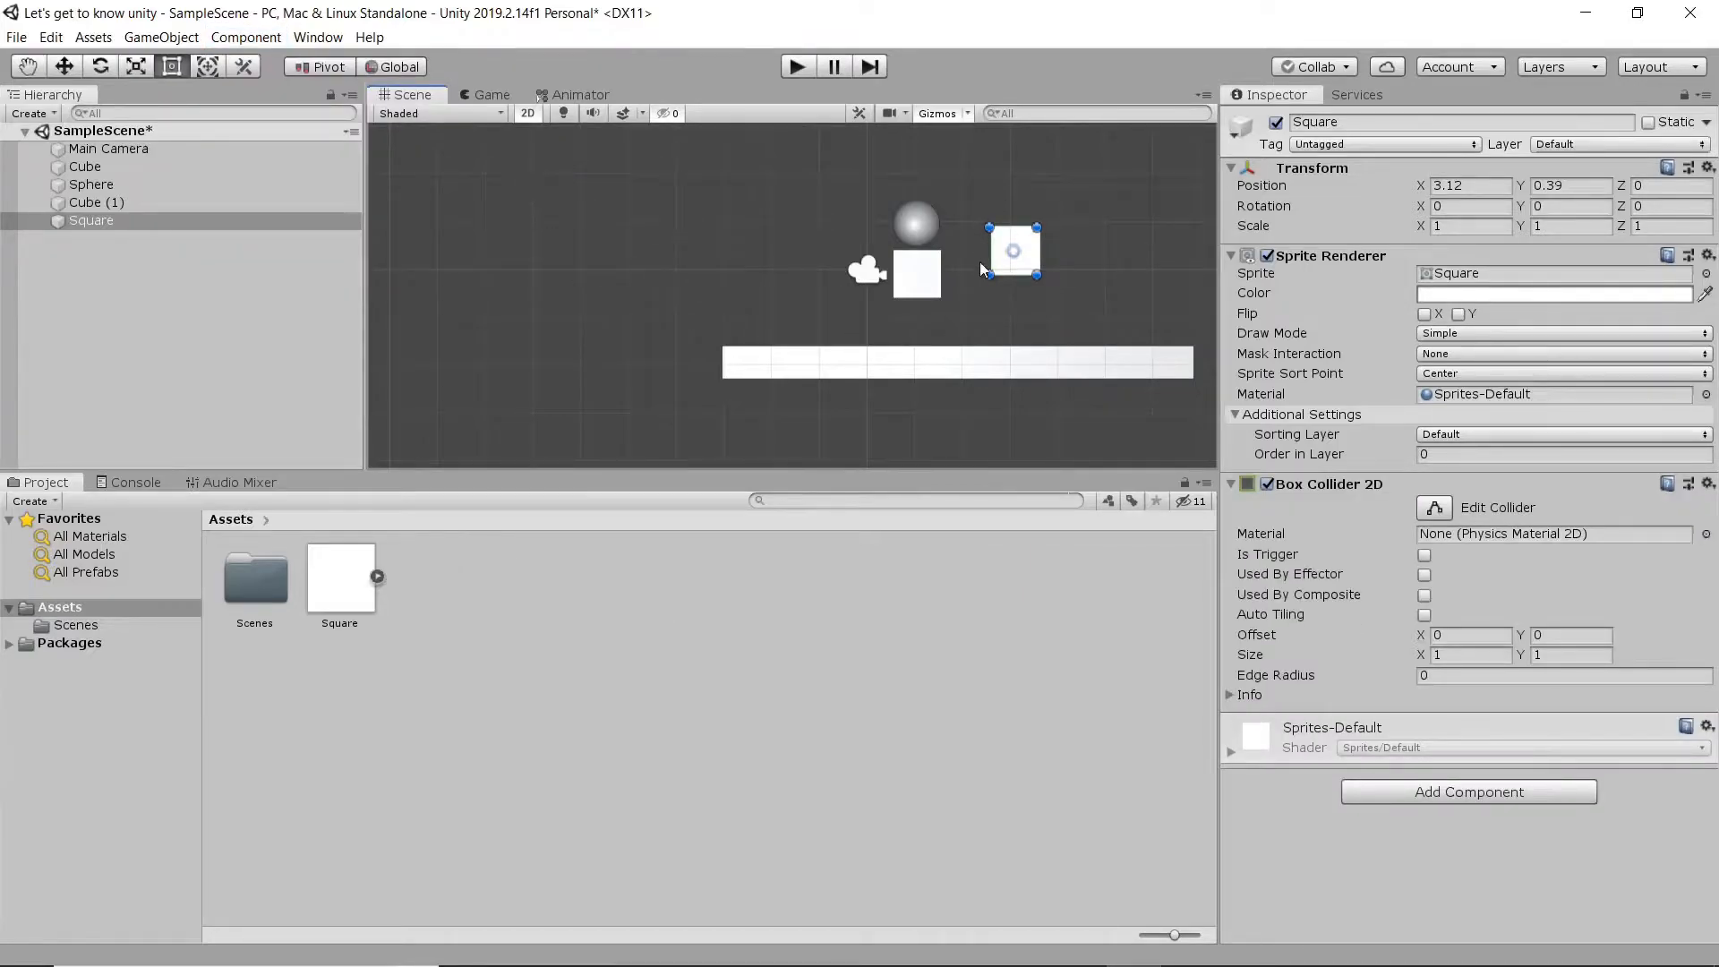
pyautogui.click(231, 40)
pyautogui.moveTo(324, 155)
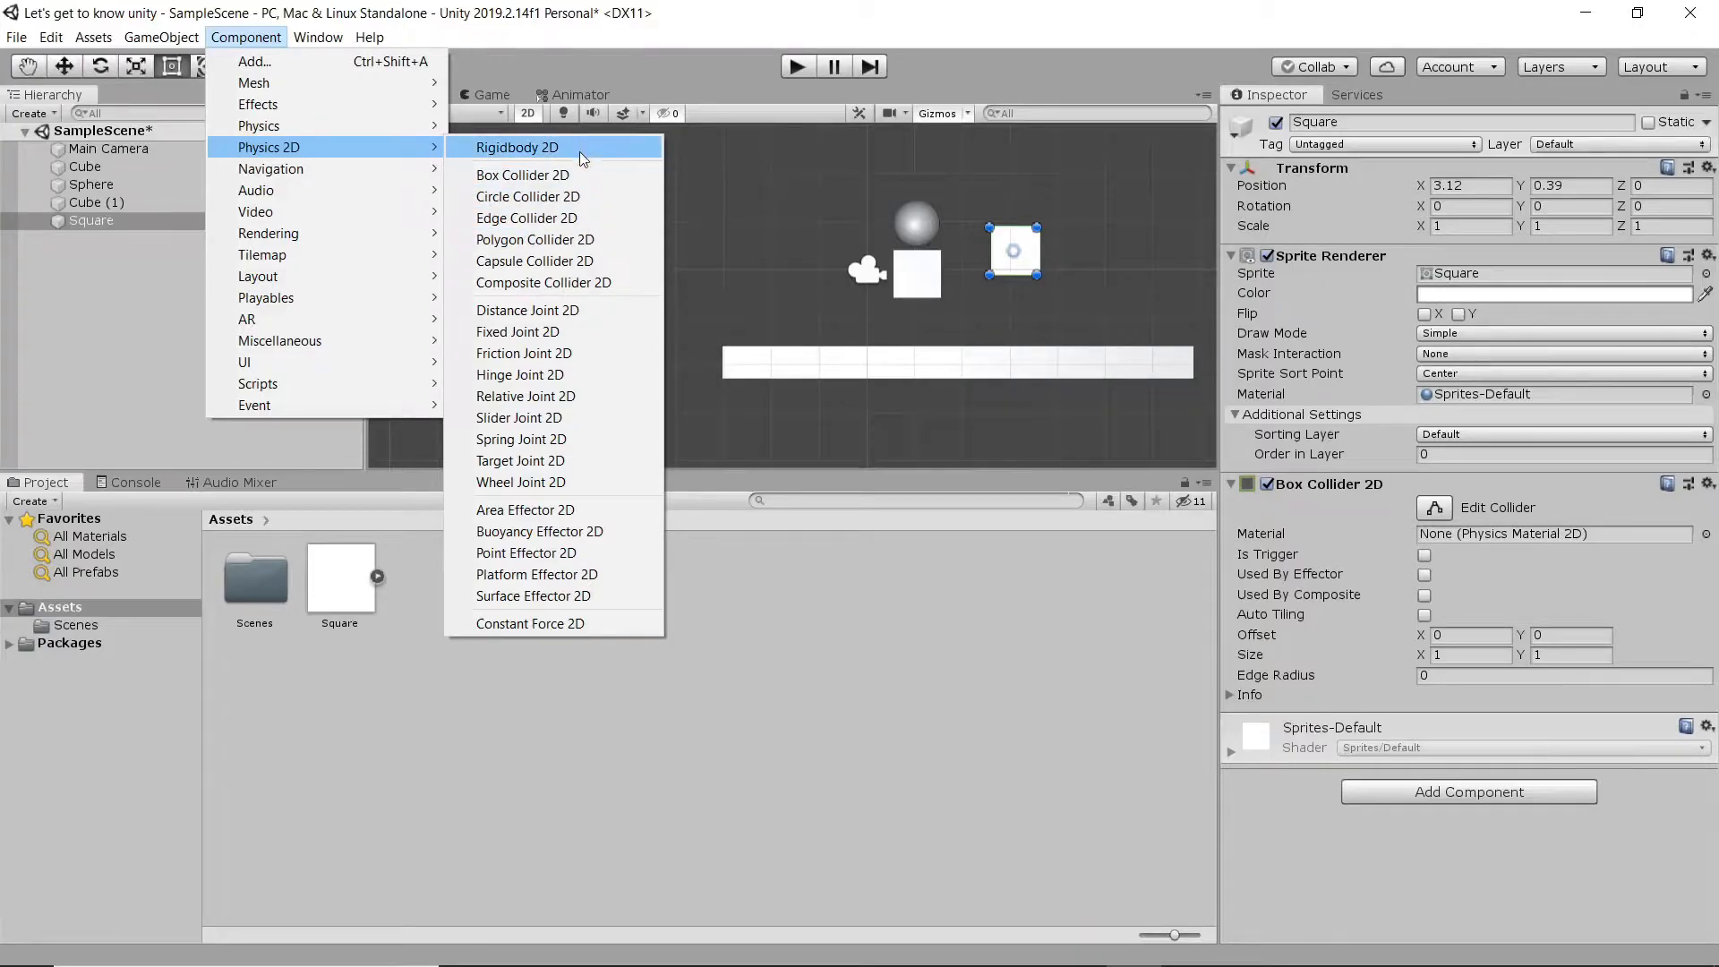
pyautogui.click(1306, 534)
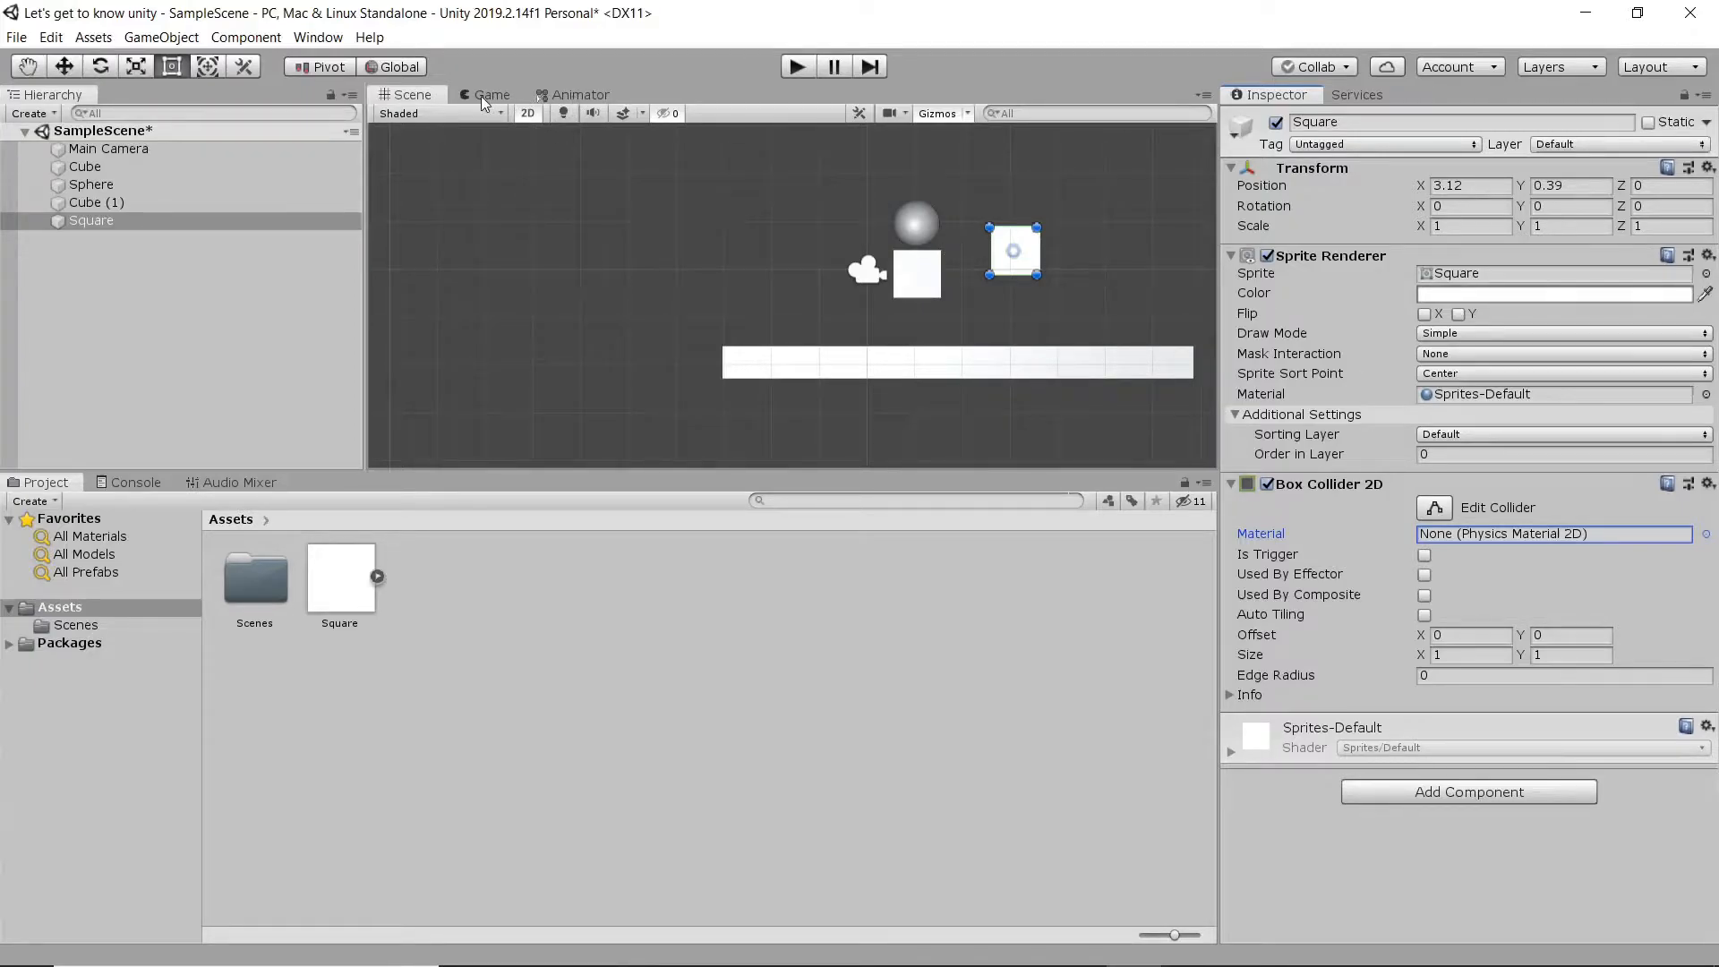
# - Move the square to about X 3.28, Y -0.01, add a Rigidbody 2D component to it, and review its properties
pyautogui.moveTo(1019, 255); pyautogui.dragTo(1028, 274)
pyautogui.click(246, 37)
pyautogui.moveTo(268, 146)
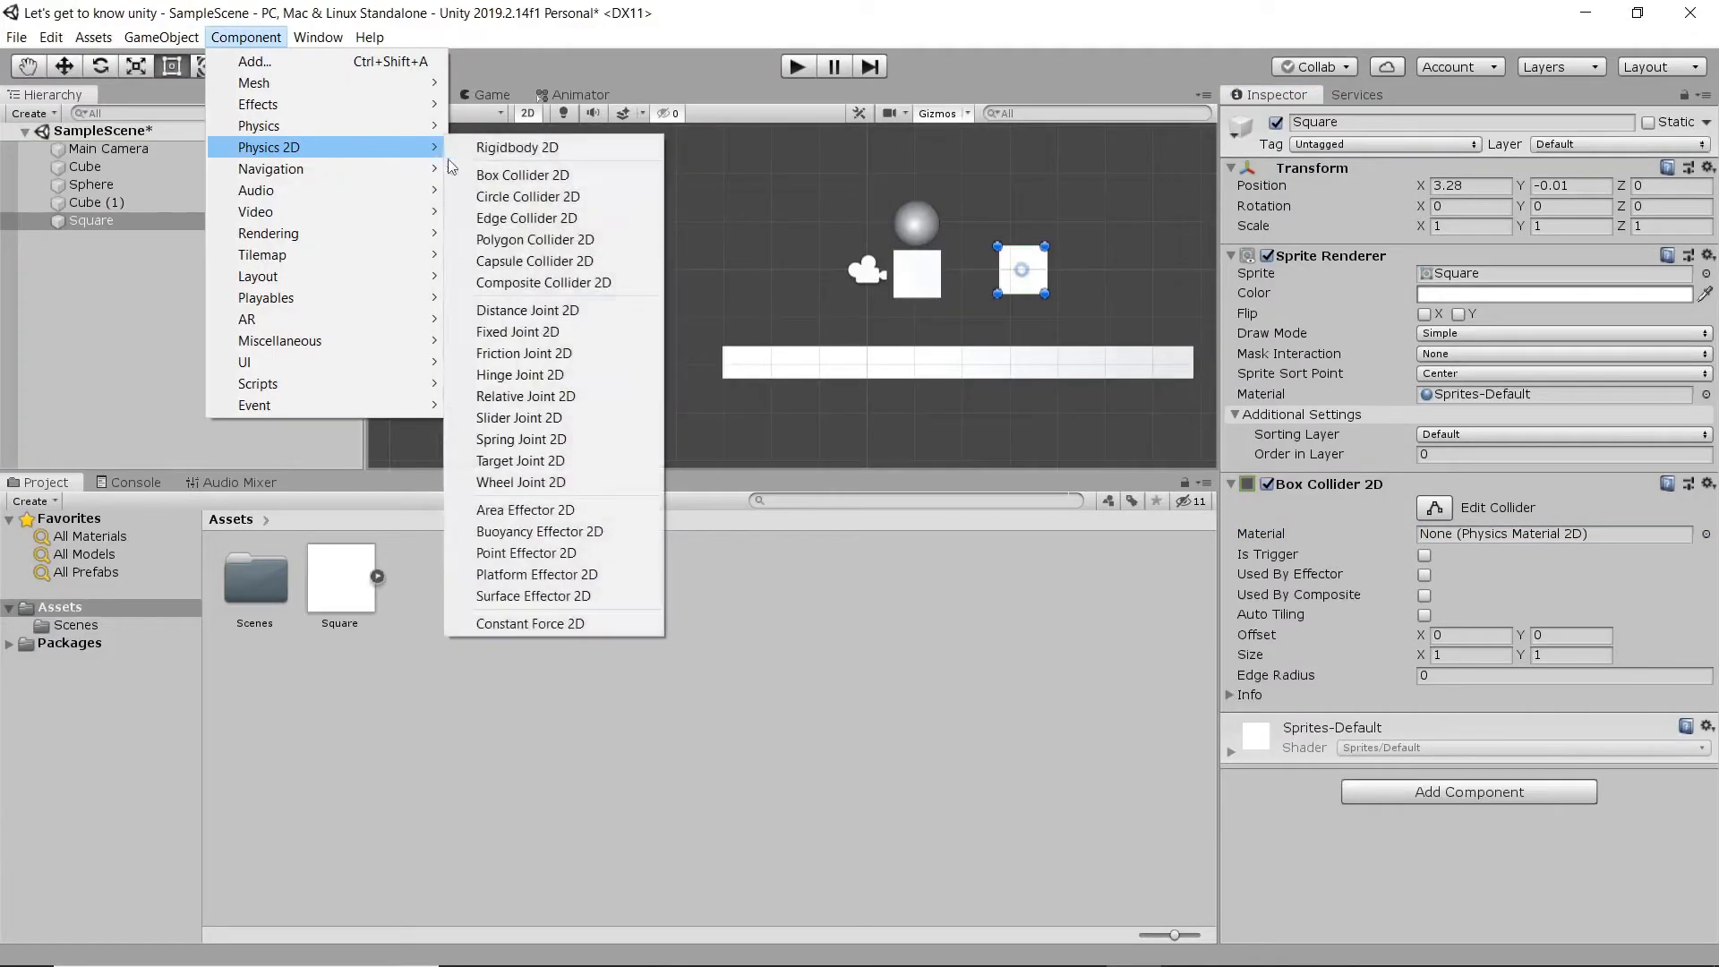
pyautogui.click(552, 153)
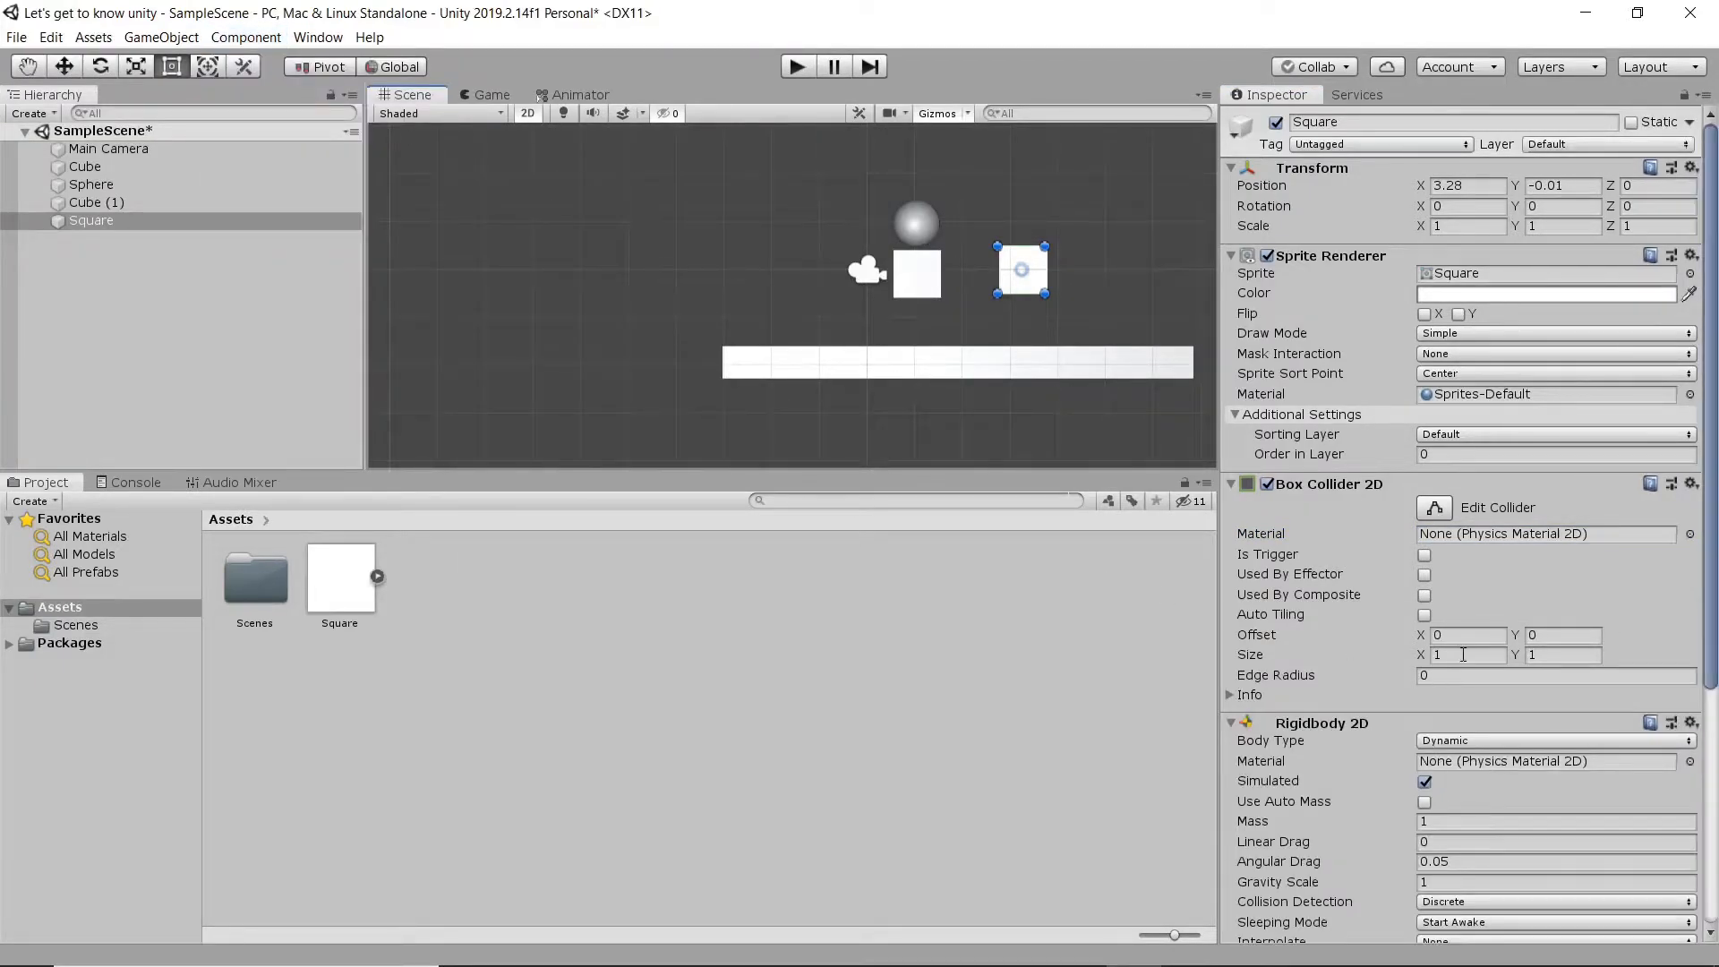
pyautogui.scroll(-5, 1464, 655)
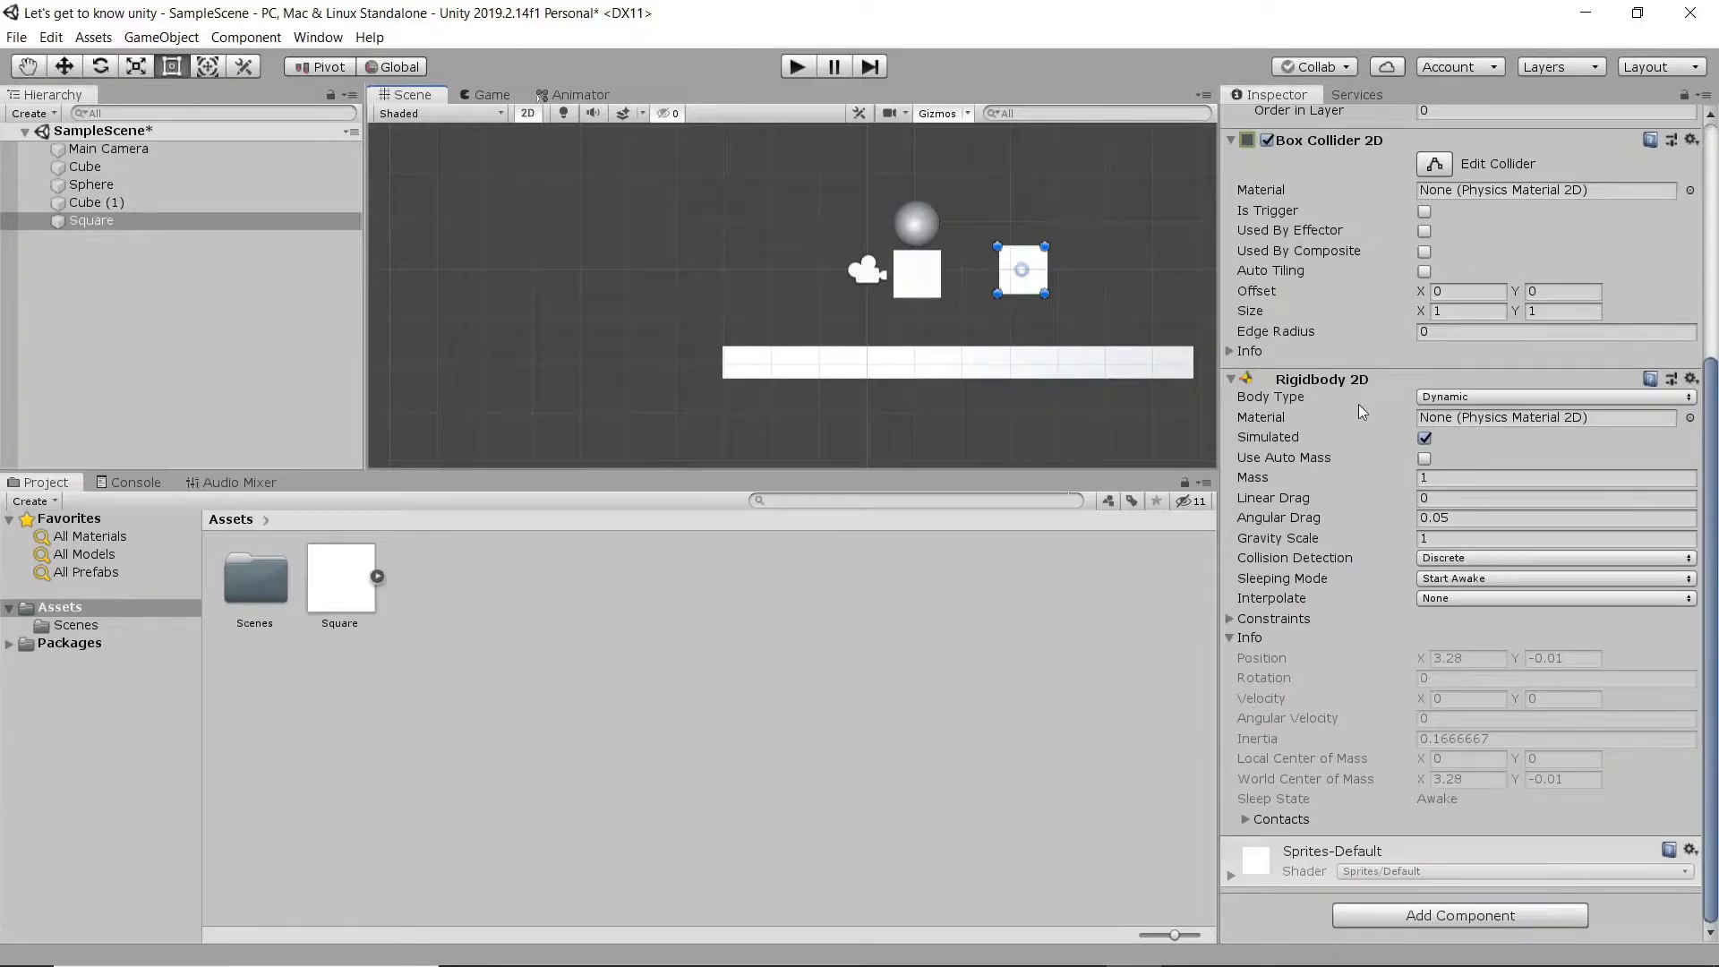
# - Raise the square to about X 3.68, Y 0.74 and test its physics by running and stopping the game
pyautogui.moveTo(1044, 326); pyautogui.dragTo(731, 335, button='middle')
pyautogui.moveTo(712, 318); pyautogui.dragTo(730, 283)
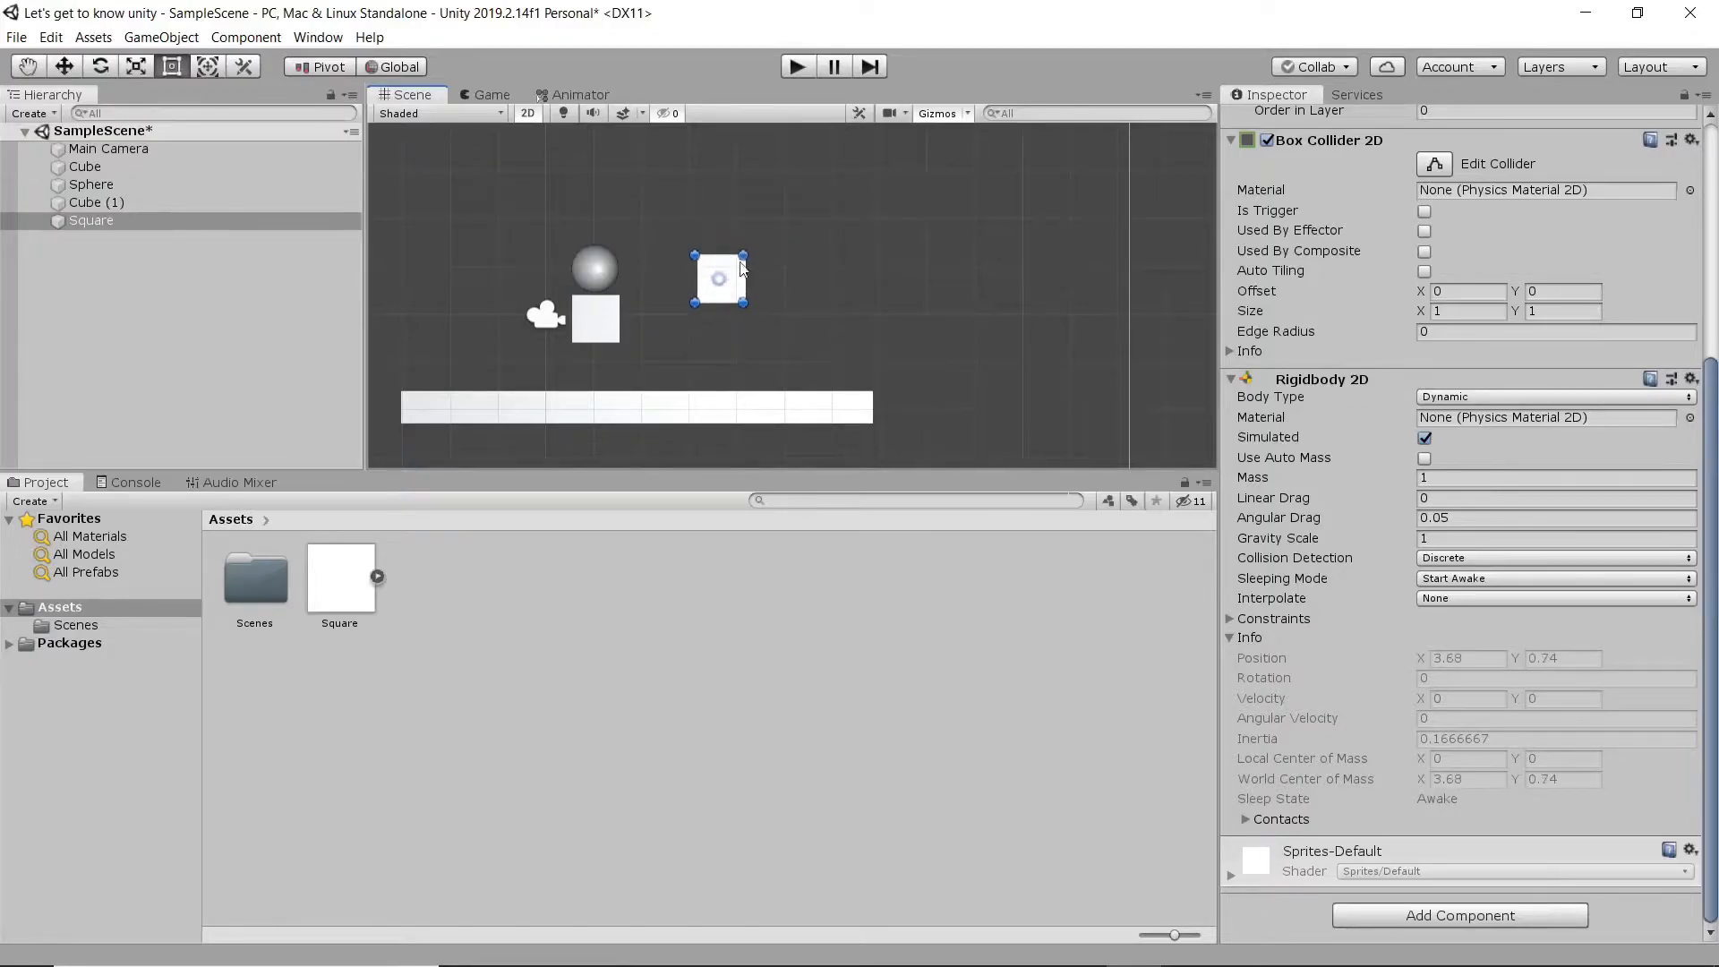
pyautogui.click(485, 95)
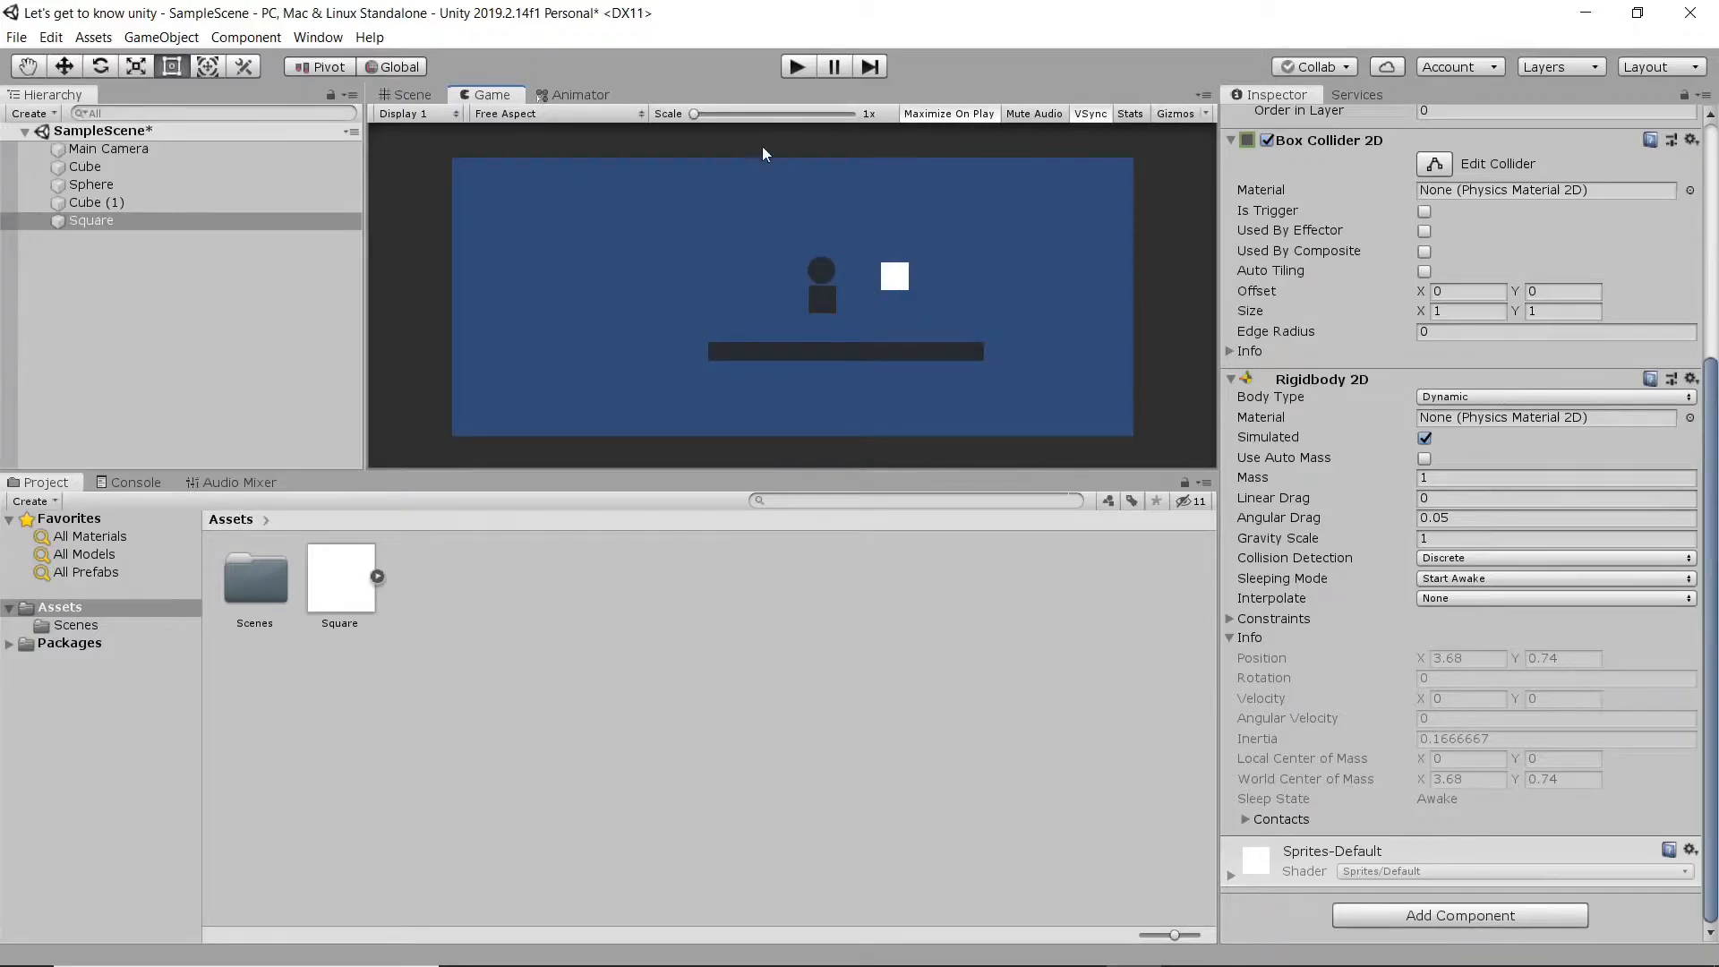
pyautogui.click(798, 69)
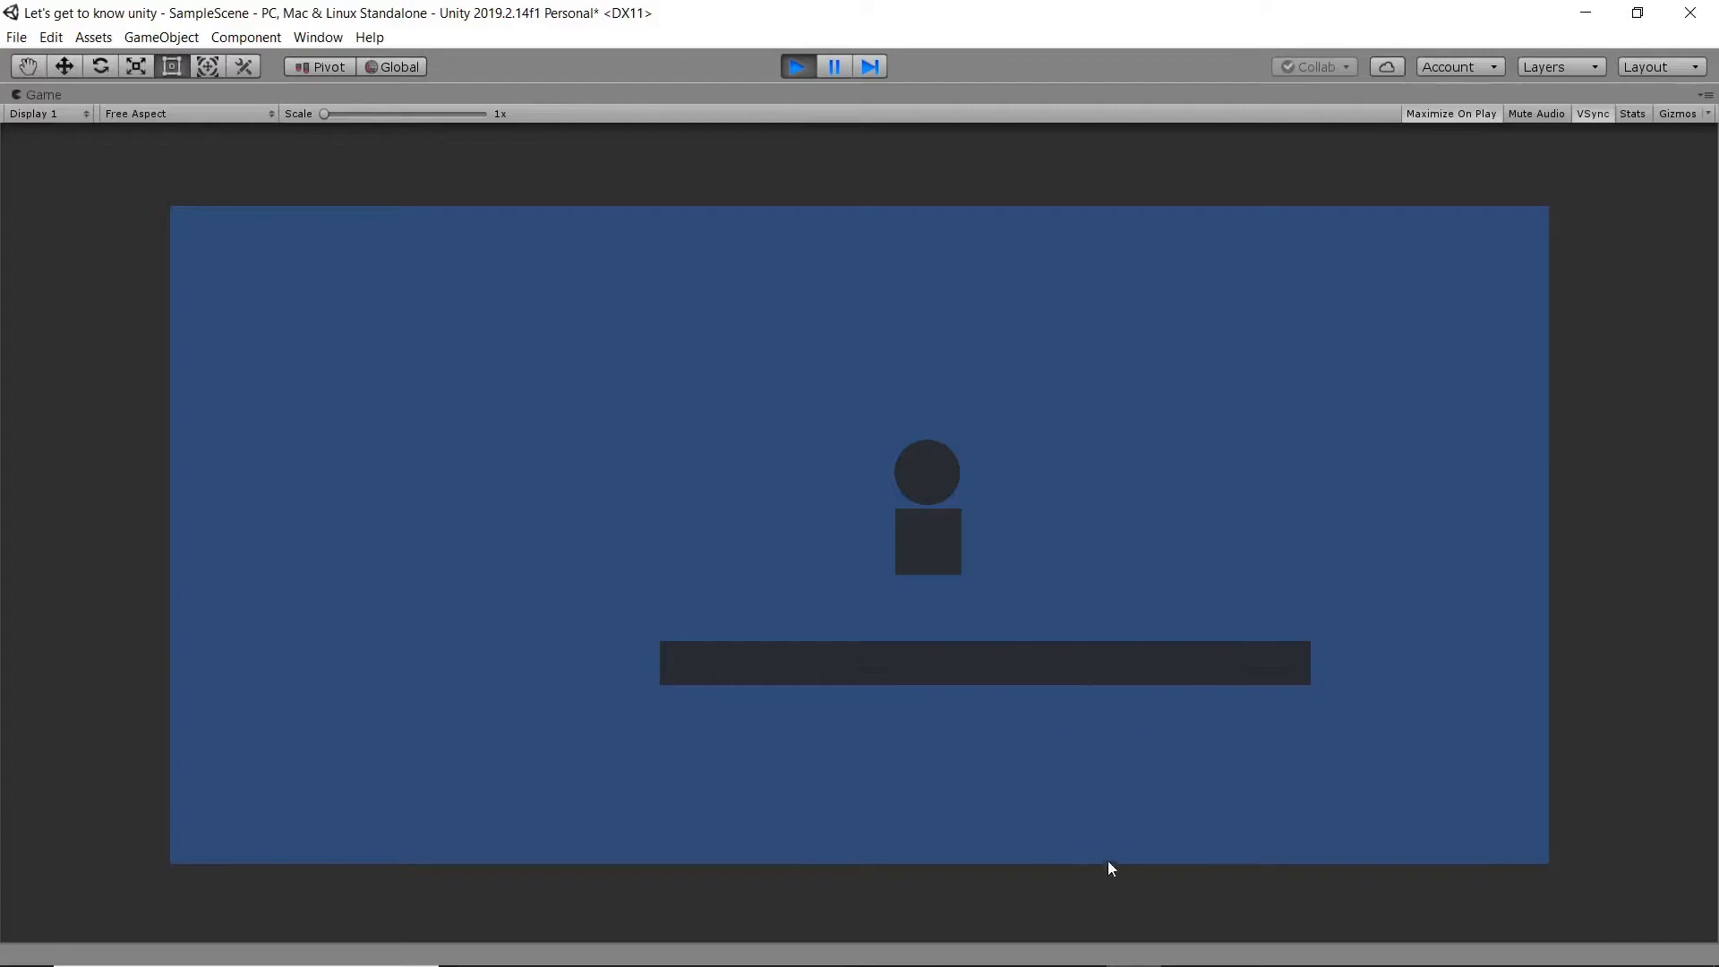
pyautogui.click(798, 66)
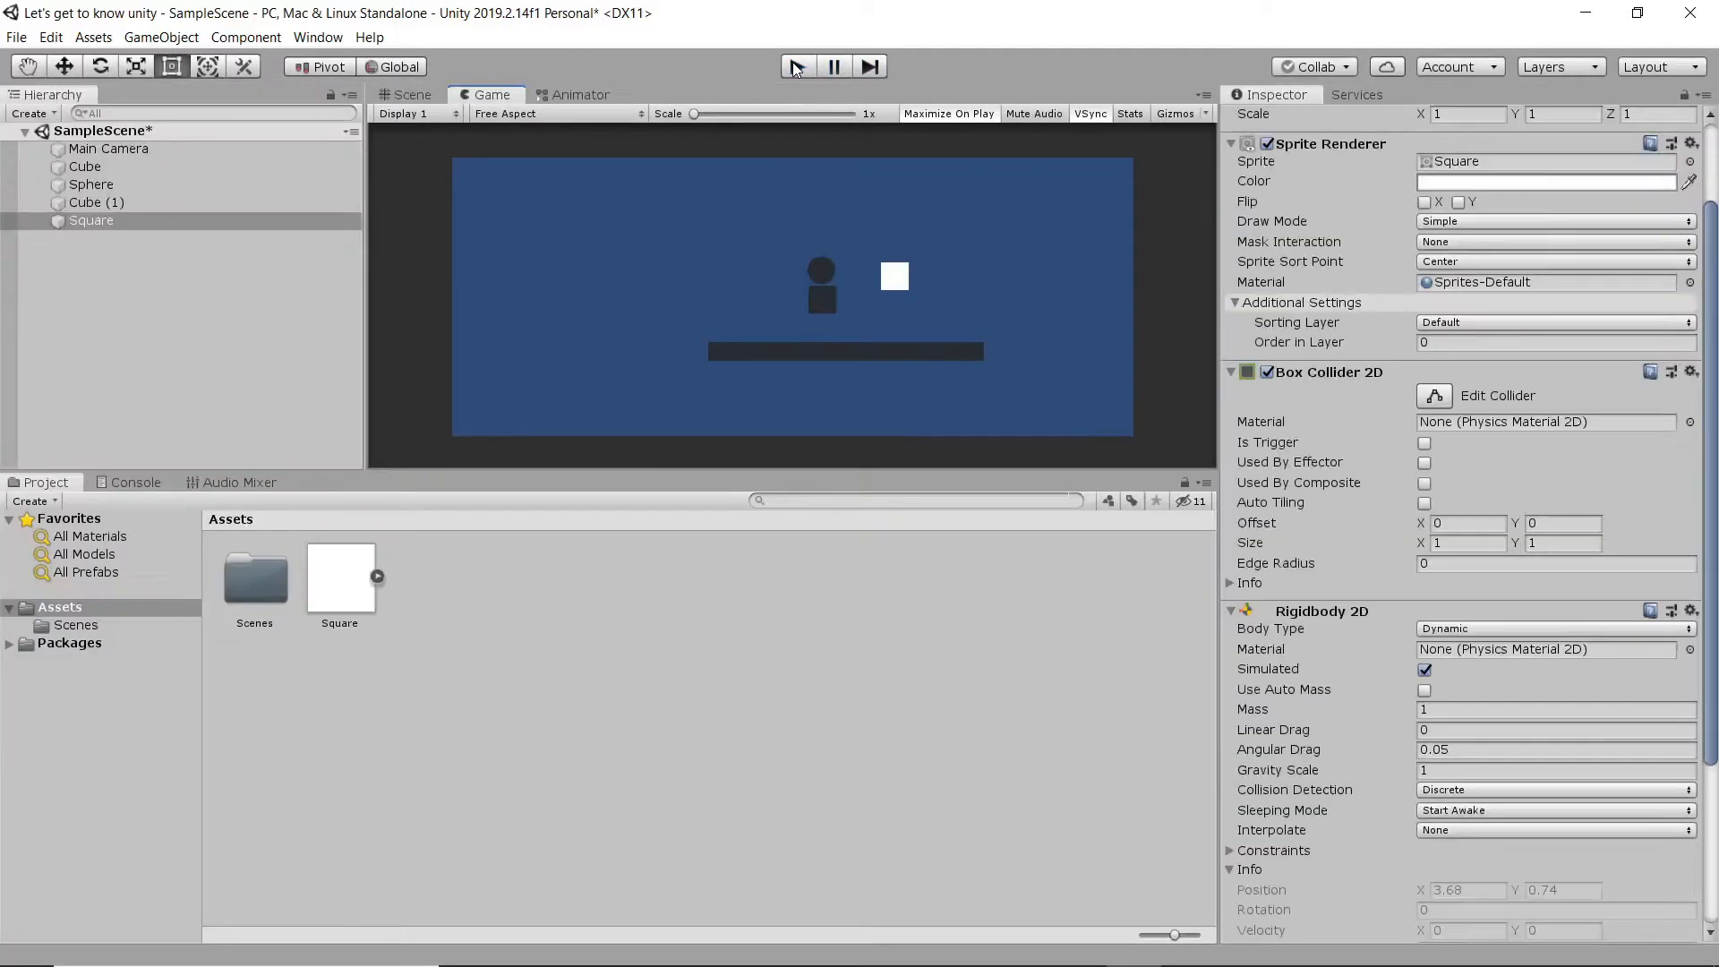
# - Compare how the objects and the camera frame appear in the Scene view and the Game view
pyautogui.click(407, 95)
pyautogui.moveTo(701, 308); pyautogui.dragTo(781, 240, button='middle')
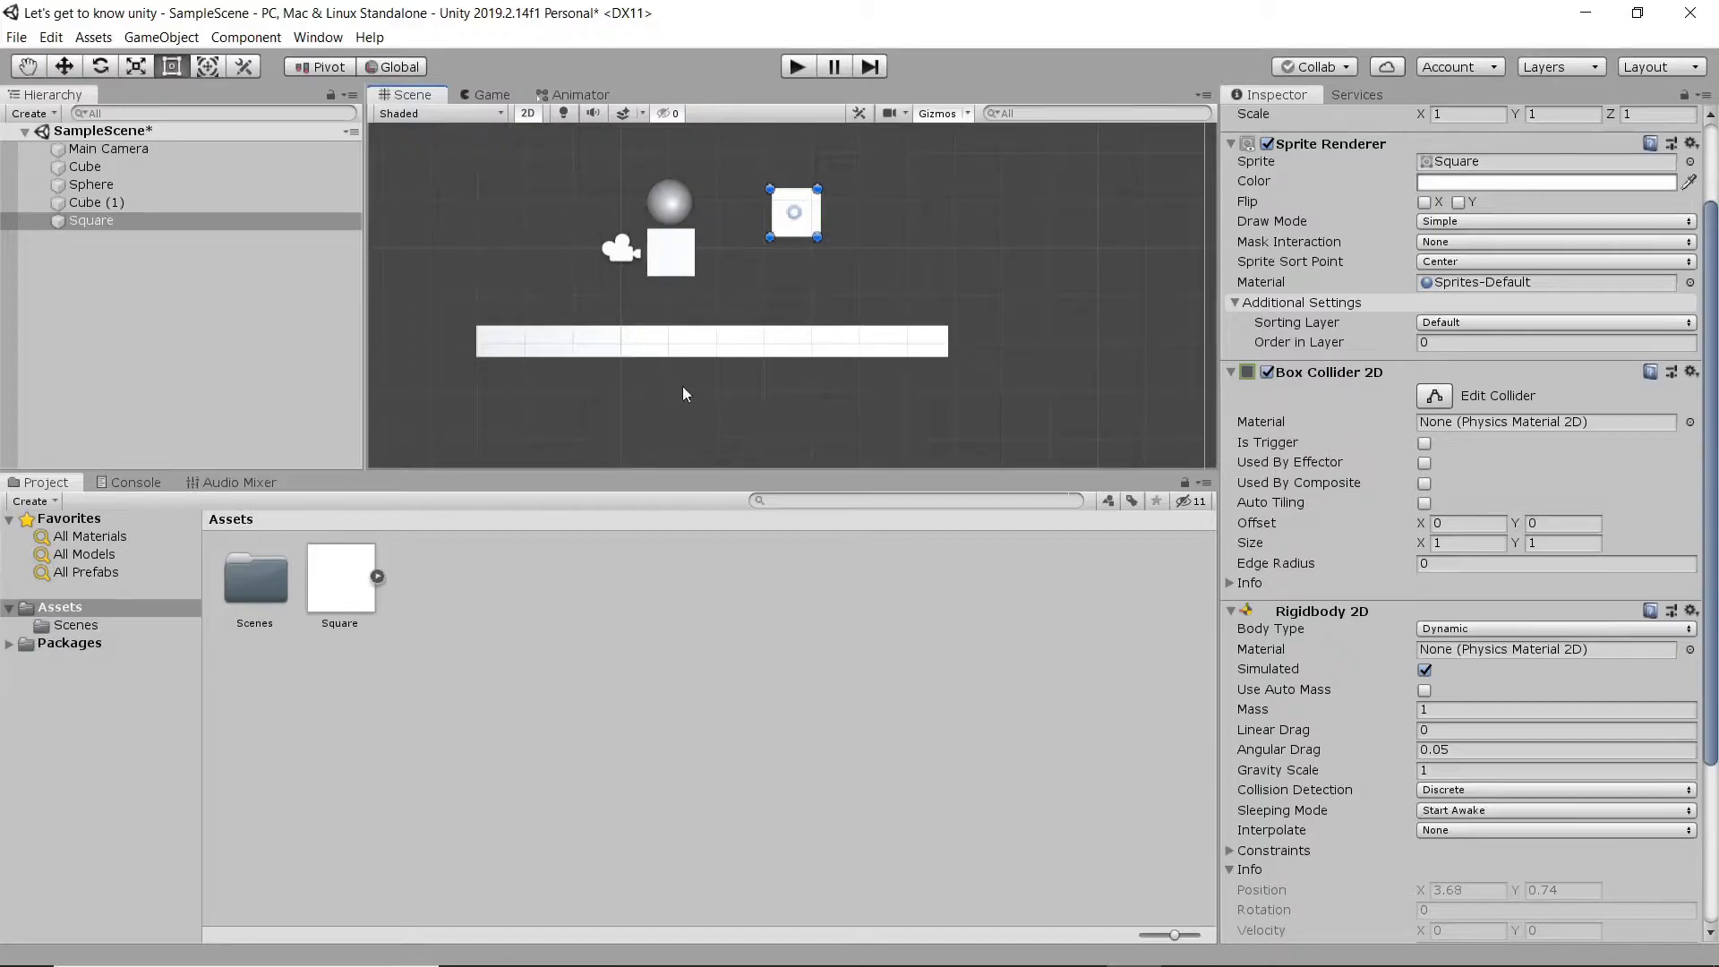
pyautogui.click(492, 95)
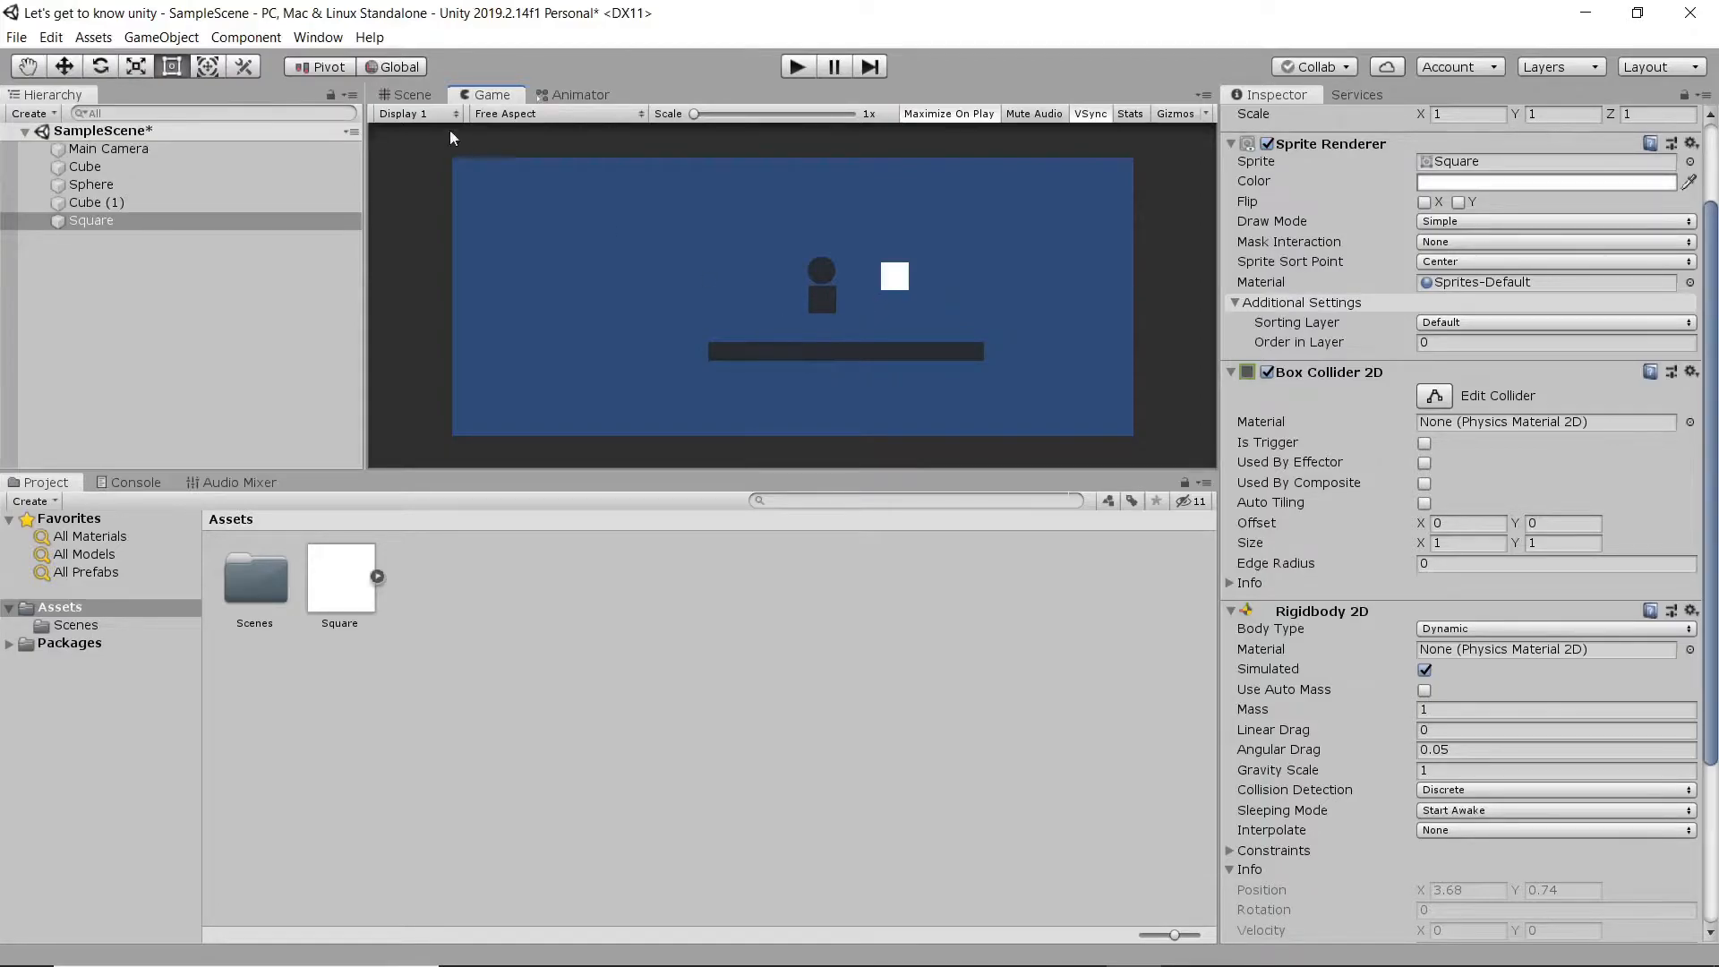
pyautogui.click(408, 94)
pyautogui.moveTo(623, 248); pyautogui.dragTo(654, 267, button='middle')
pyautogui.scroll(-1, 655, 267)
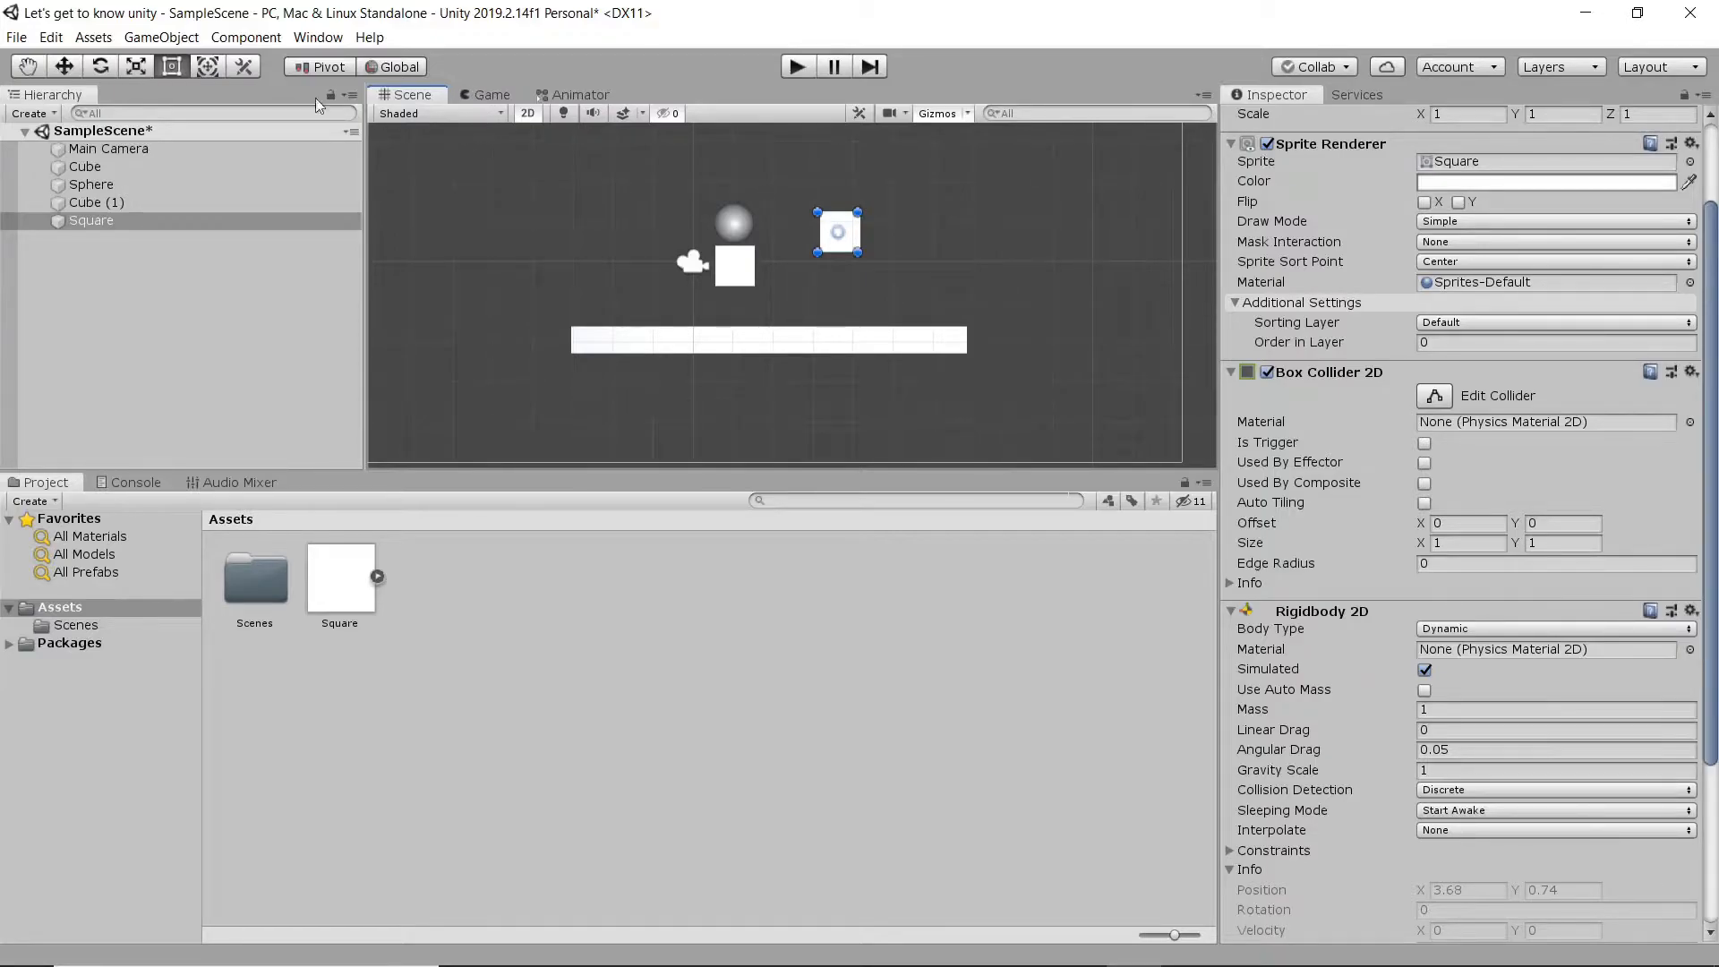
# - Add a Directional Light to the scene
pyautogui.click(237, 36)
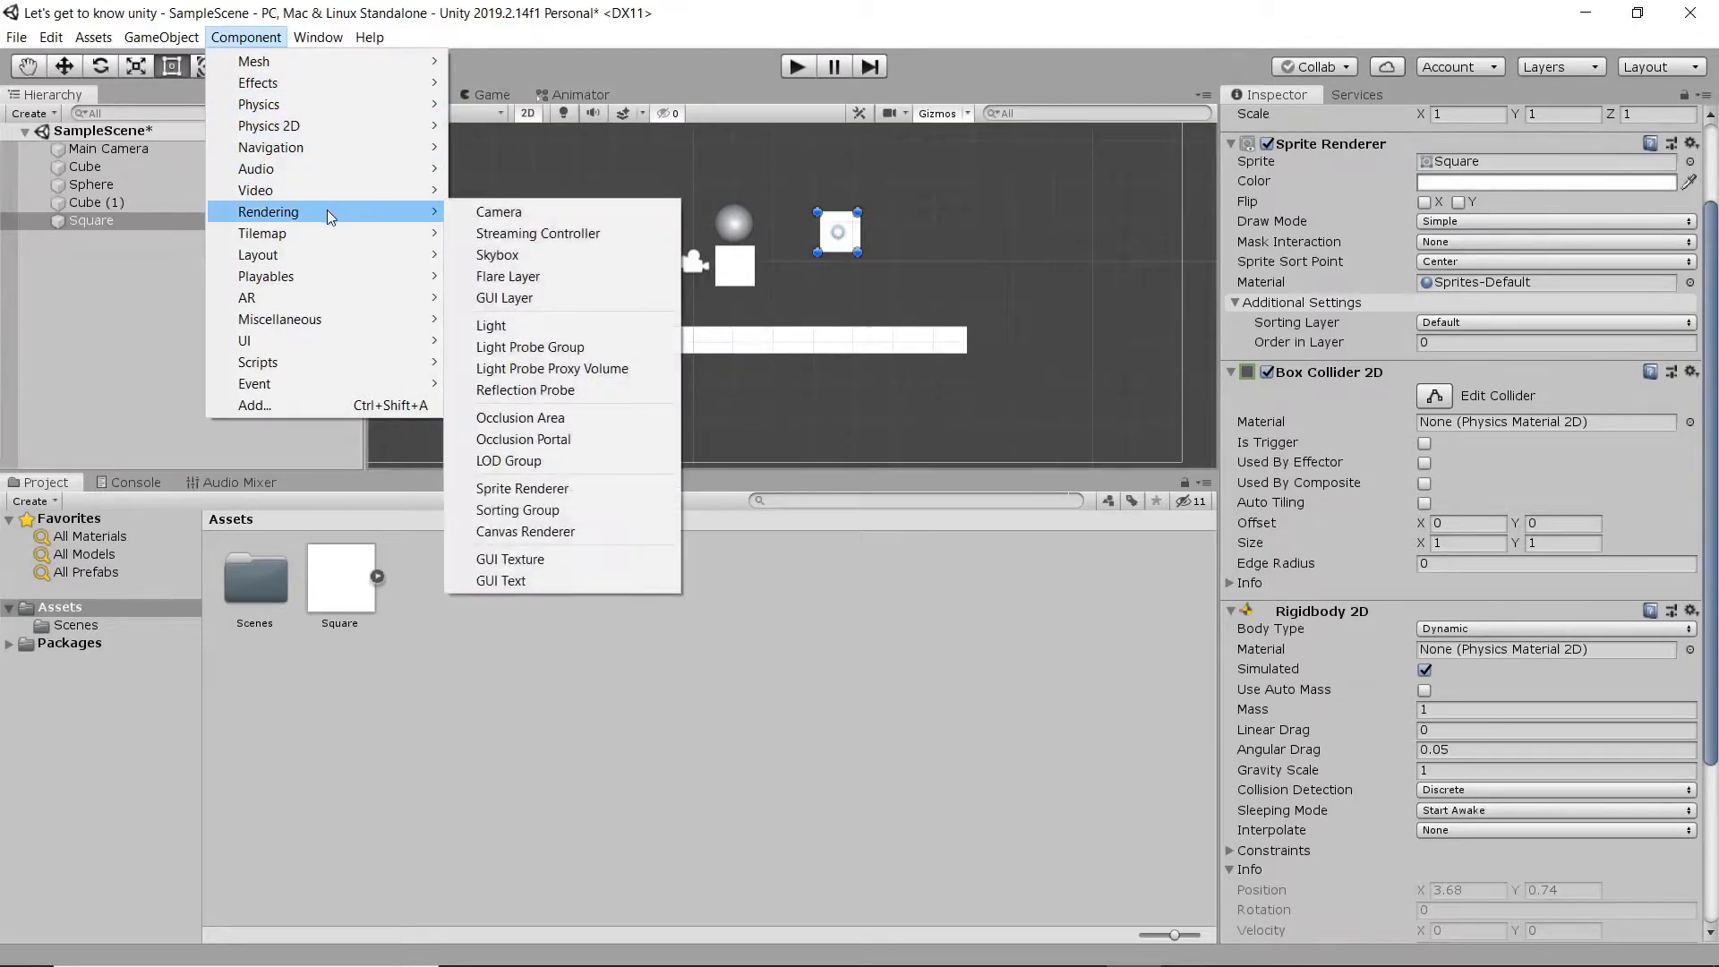
pyautogui.moveTo(180, 38)
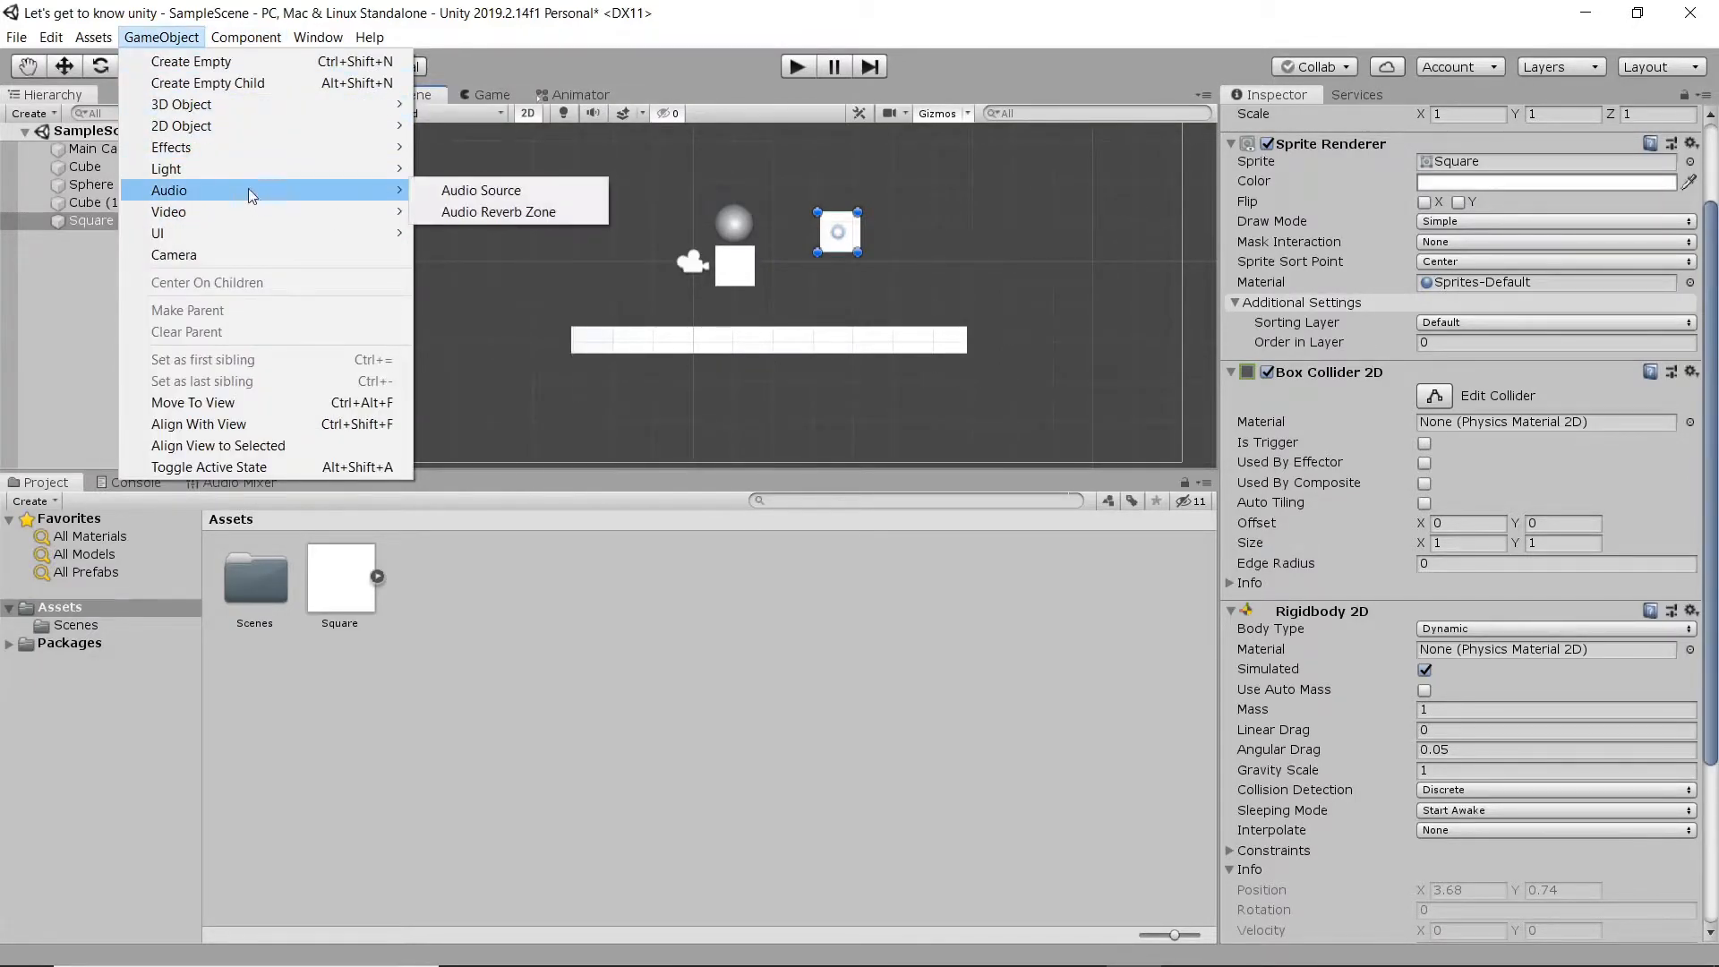
pyautogui.moveTo(327, 176)
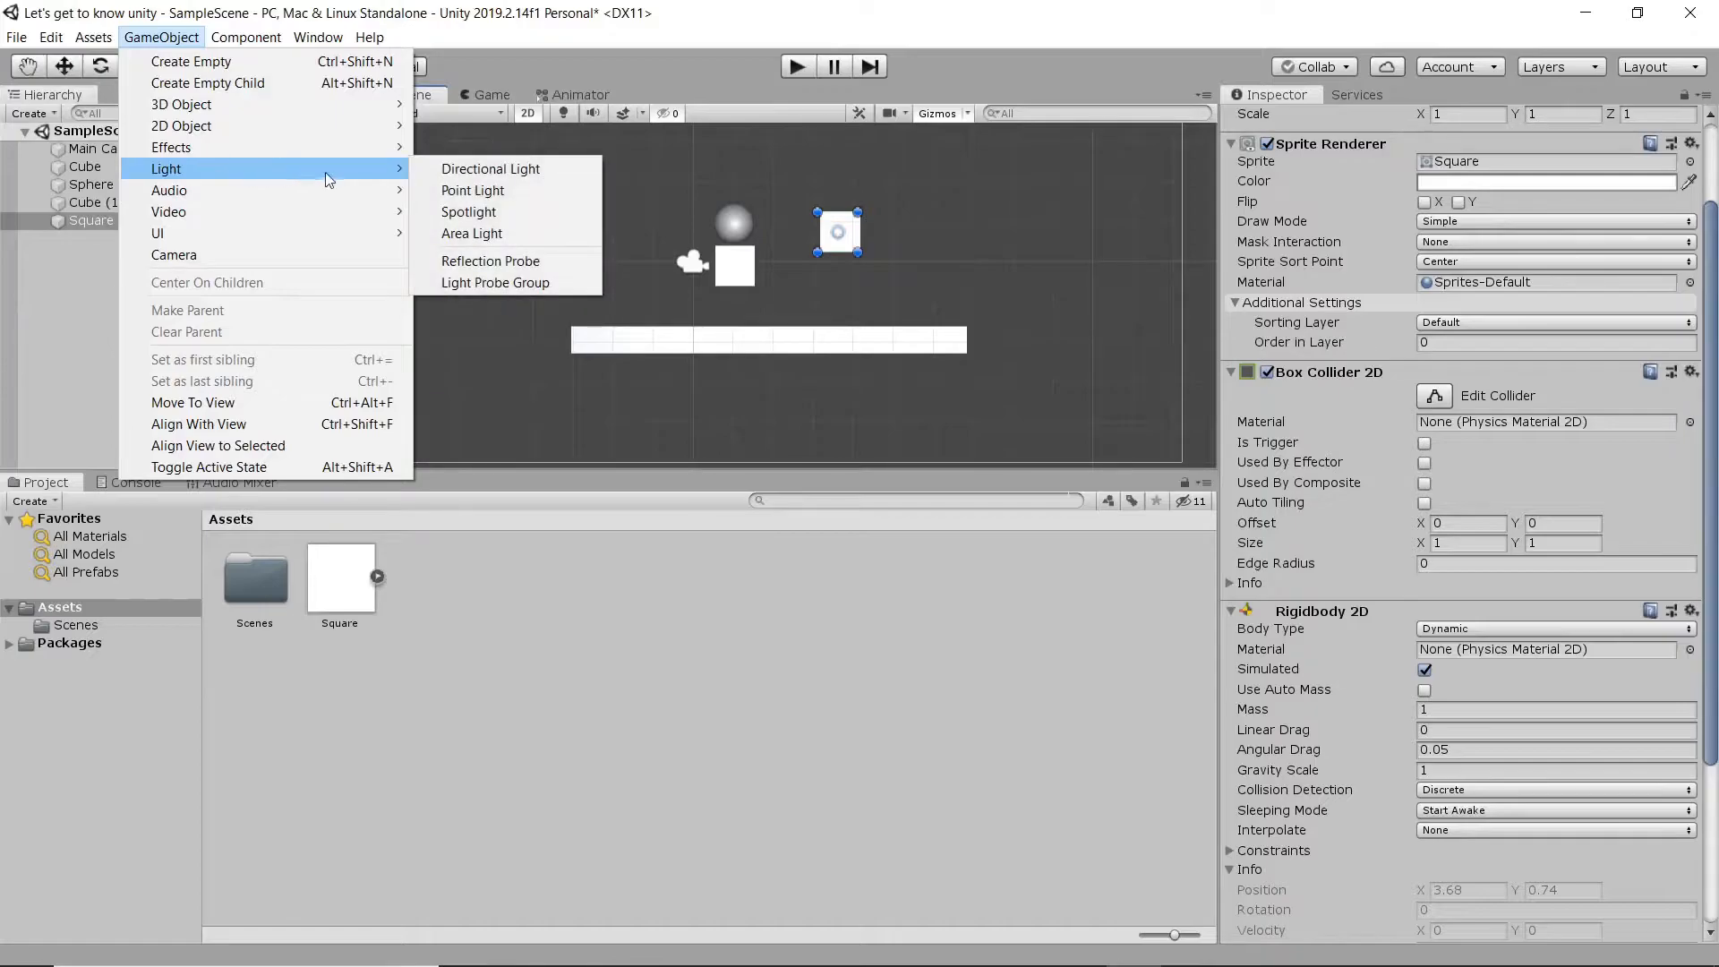
pyautogui.click(529, 183)
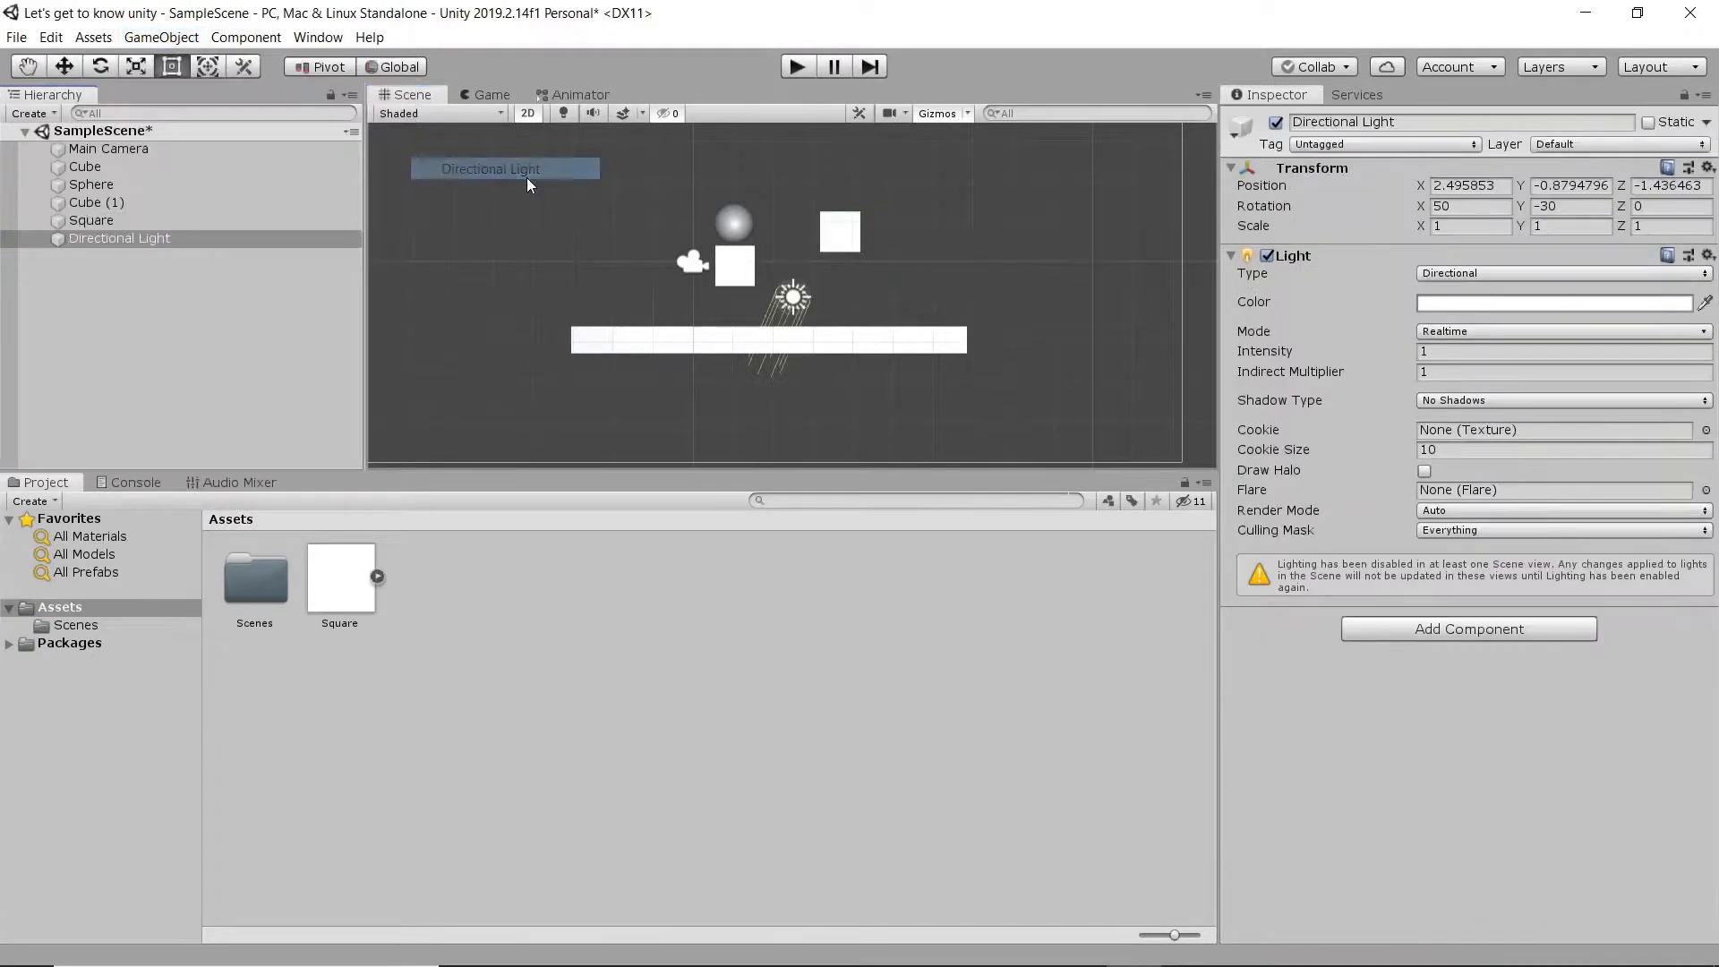
pyautogui.moveTo(764, 327); pyautogui.dragTo(608, 372, button='middle')
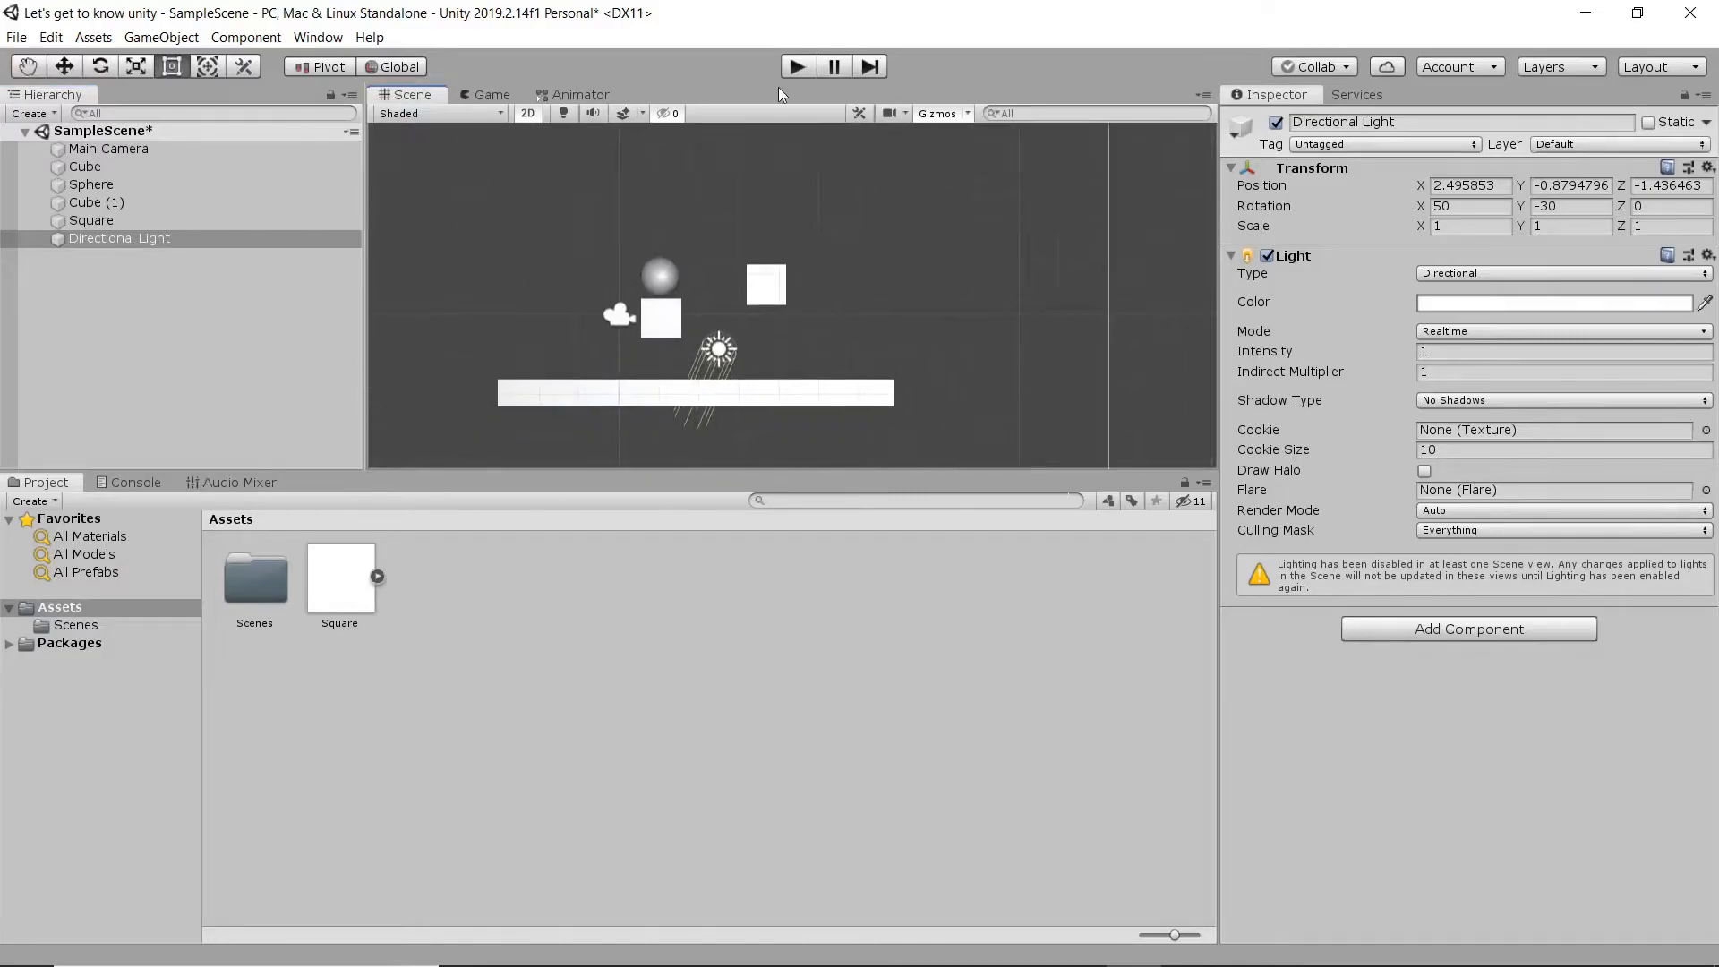
# - Check the lit objects in the Game view, then run and stop the game to test the scene
pyautogui.click(491, 97)
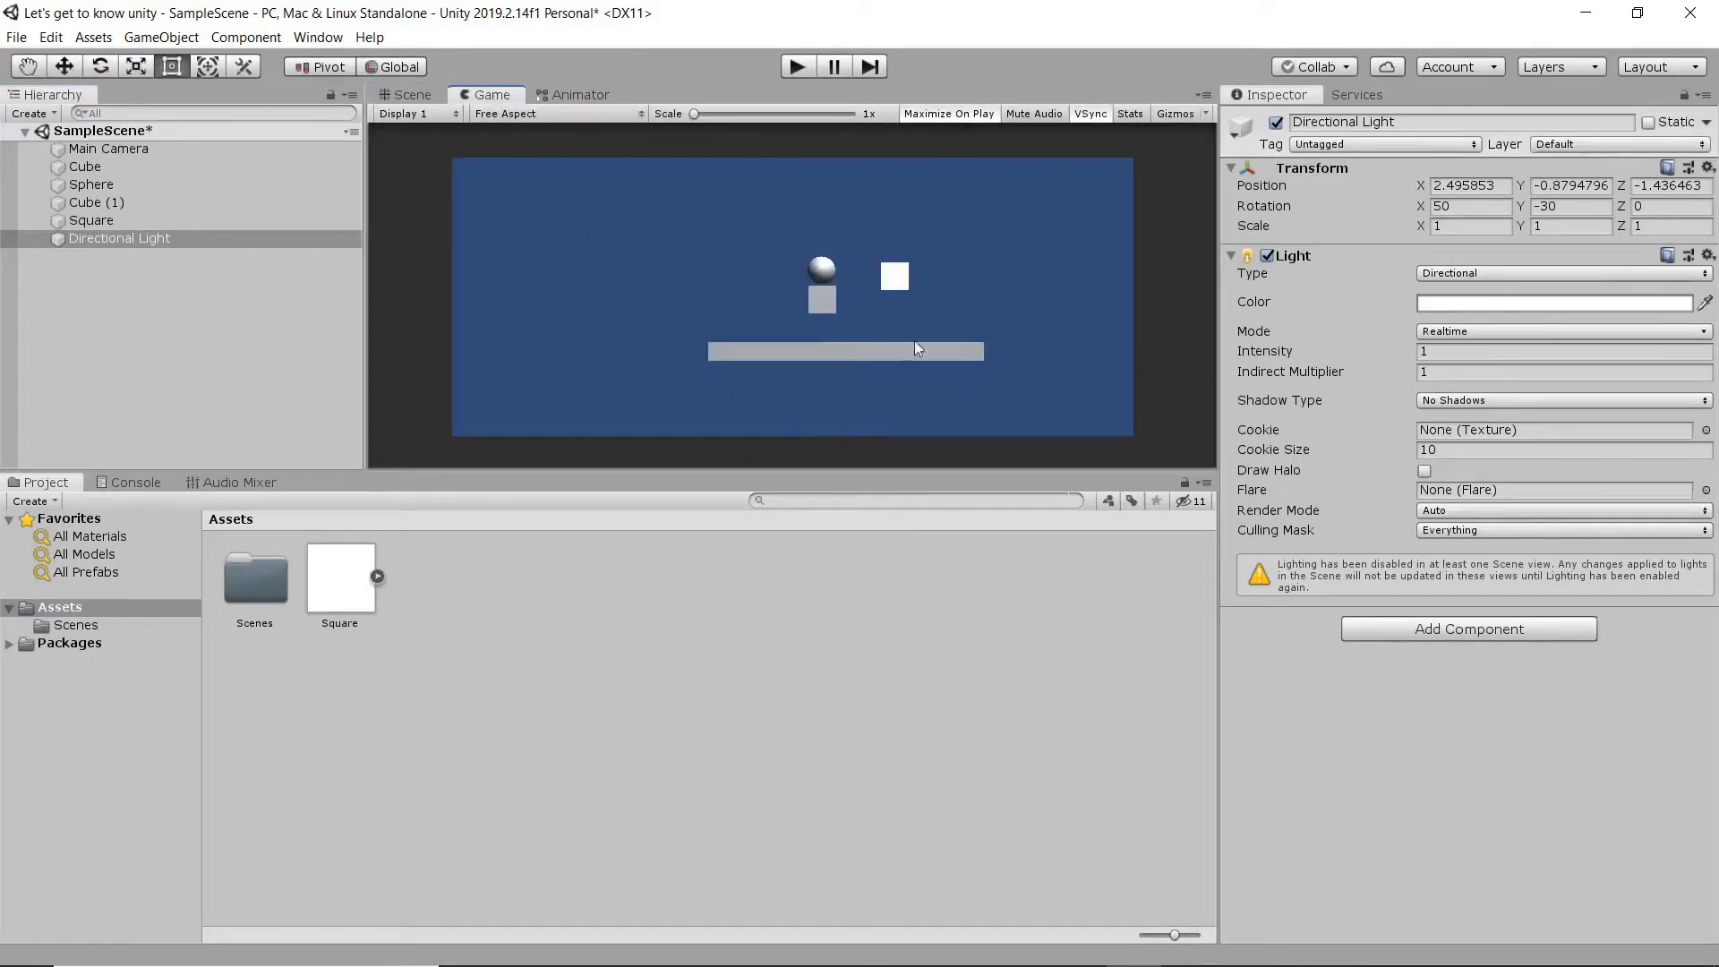
pyautogui.click(801, 68)
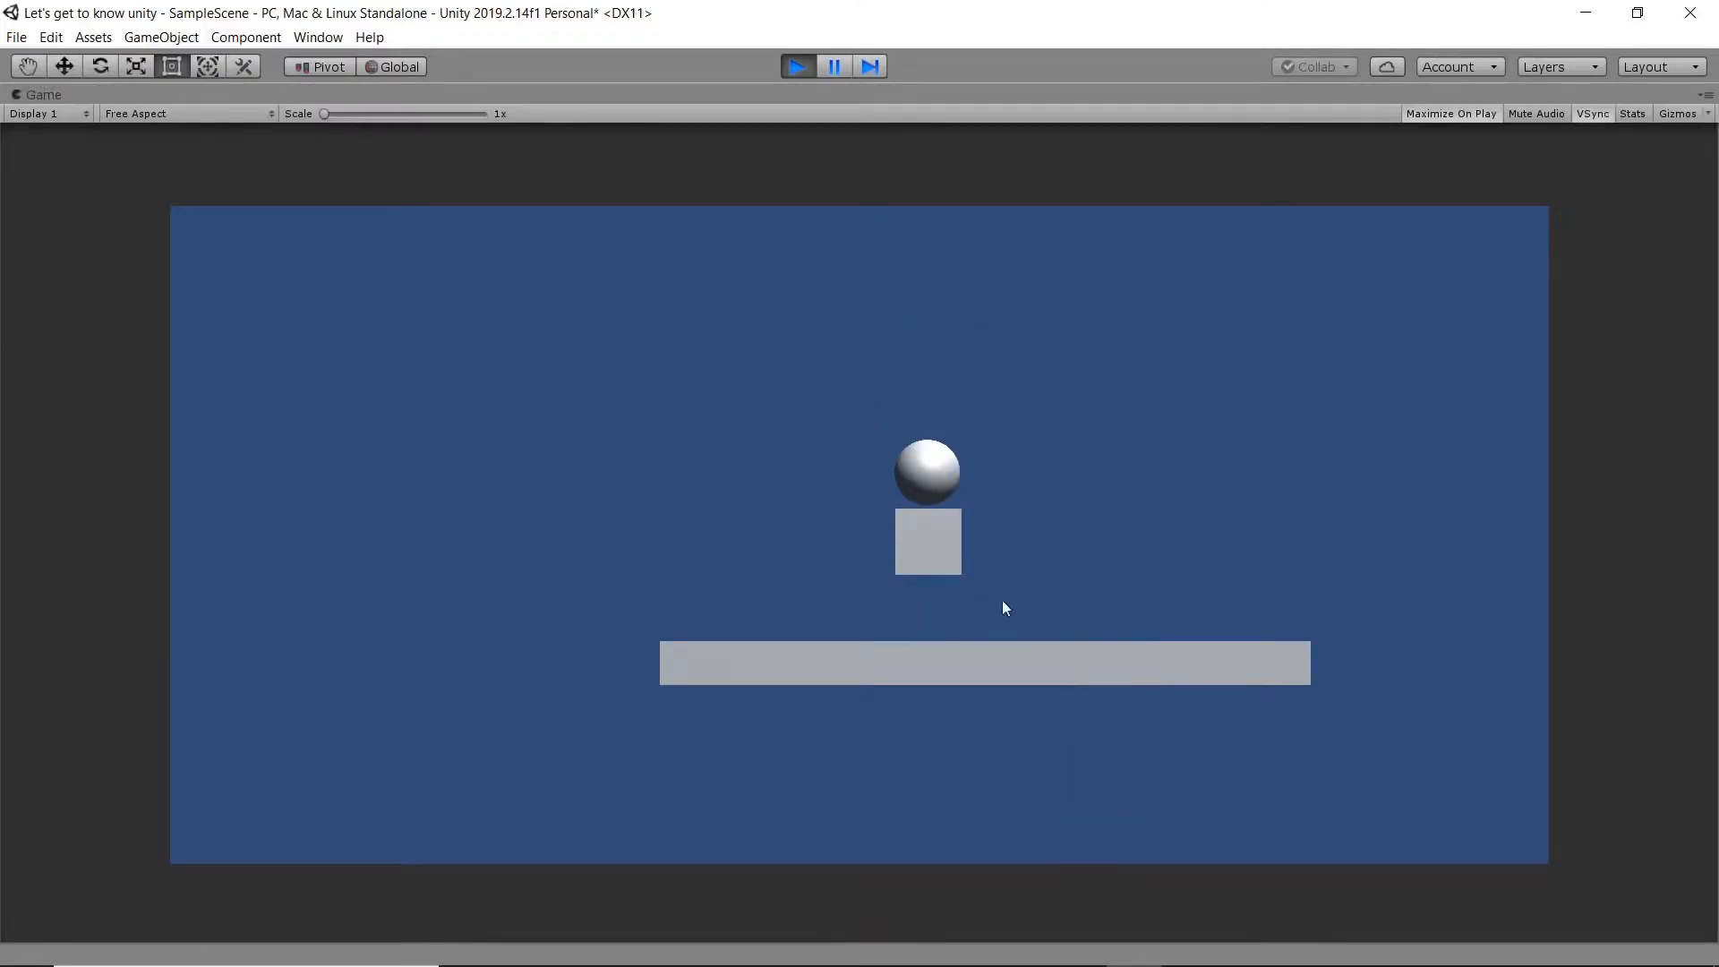
pyautogui.click(798, 68)
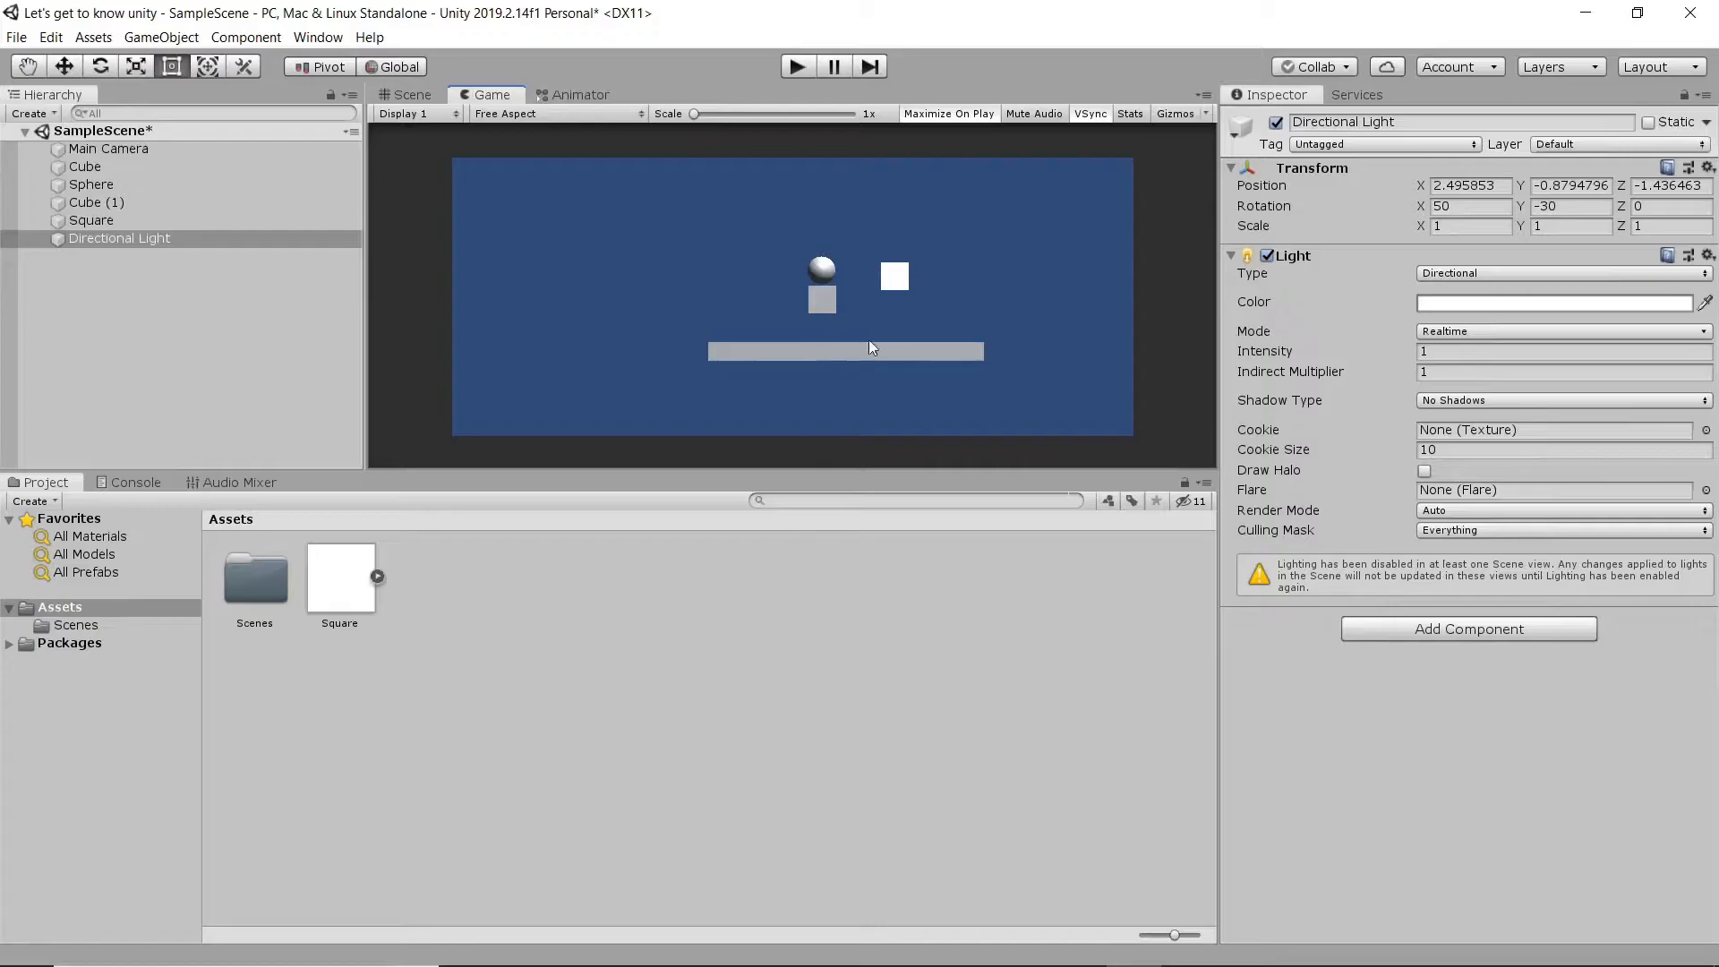
# - Inspect the components of the stretched platform cube and the square sprite in the Scene view to compare their colliders
pyautogui.click(407, 95)
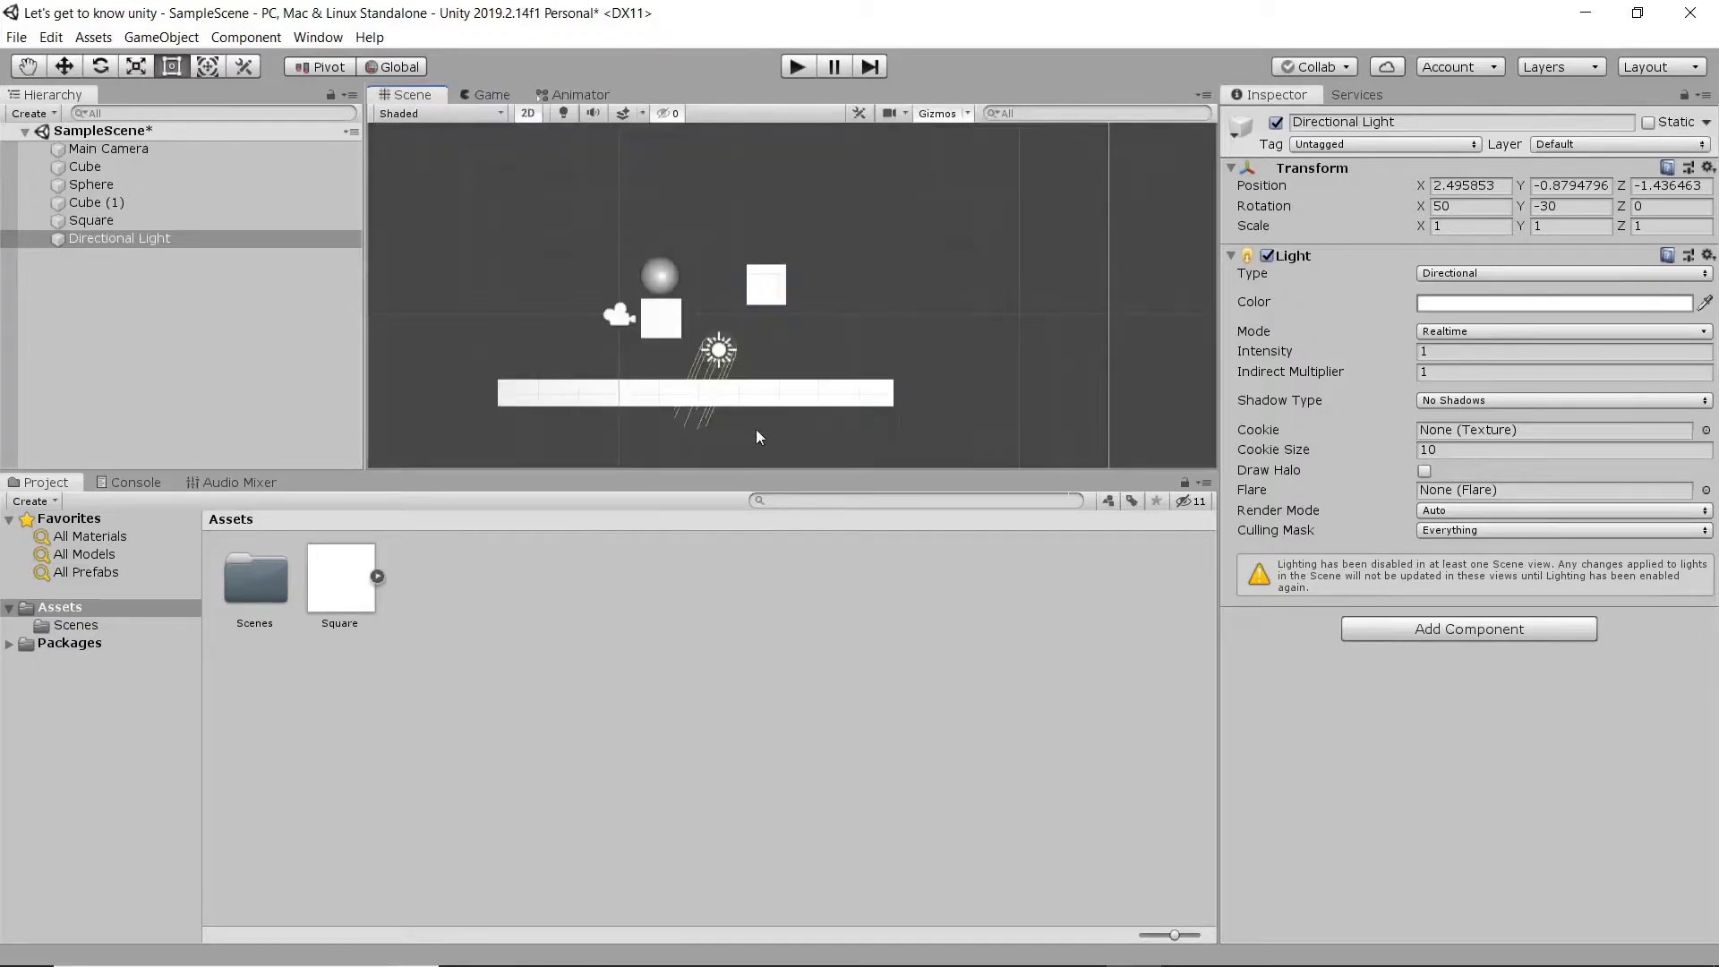
pyautogui.click(784, 403)
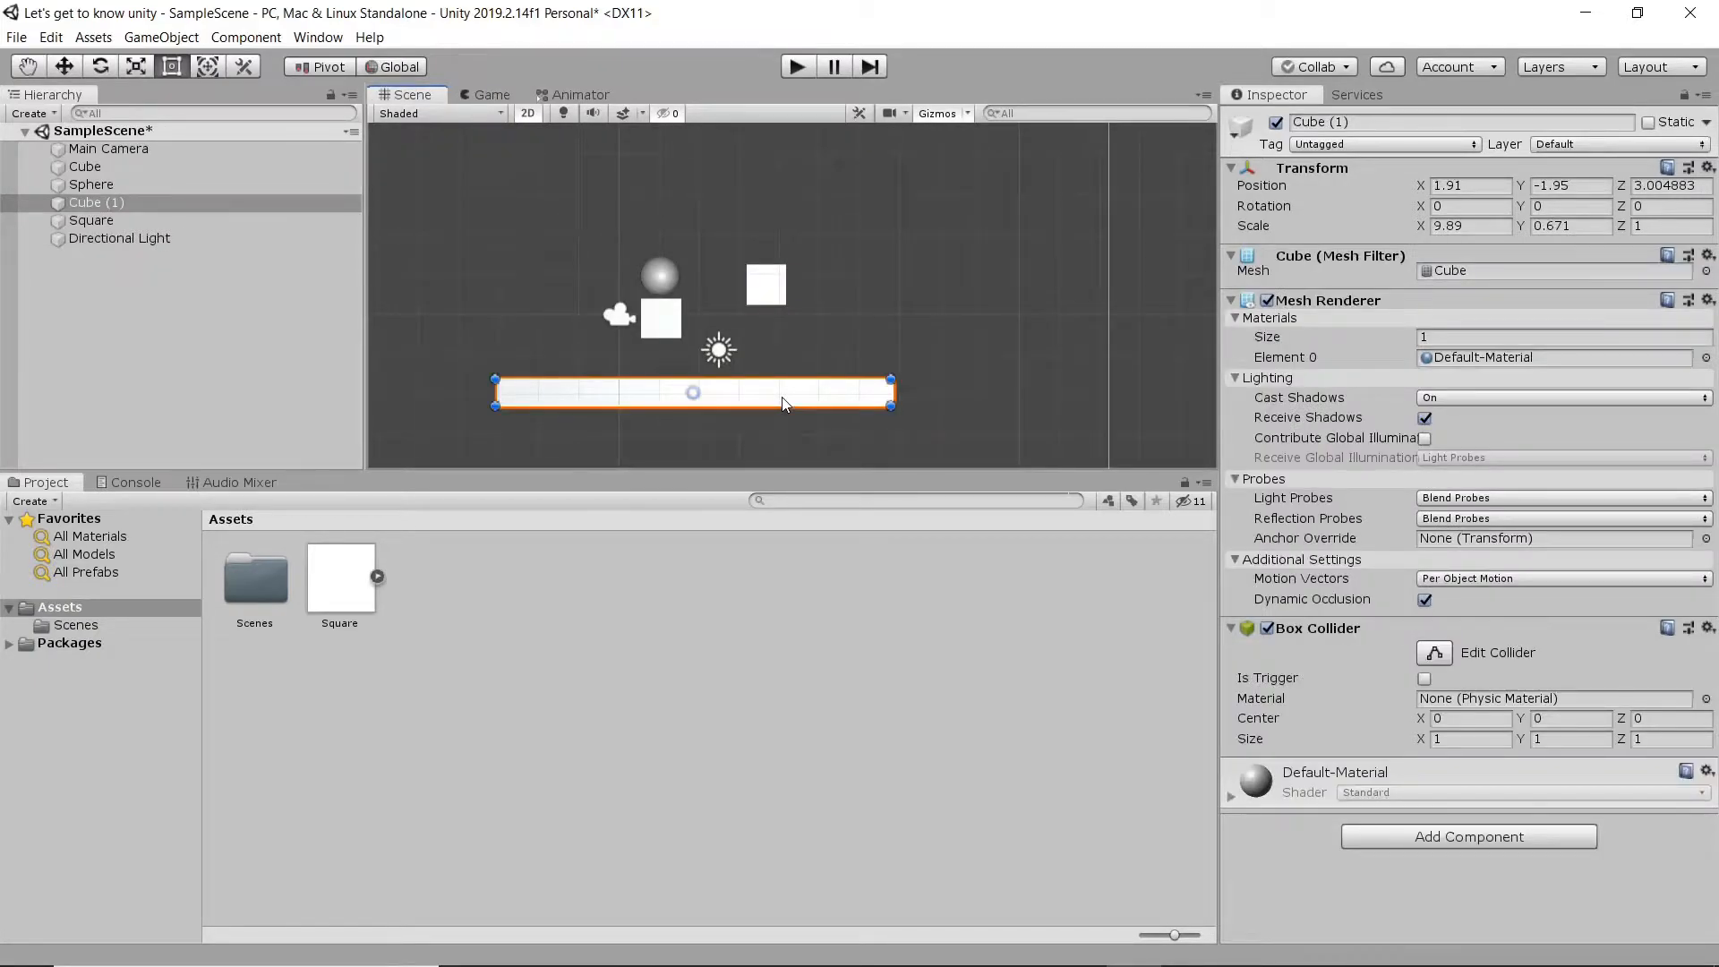
pyautogui.click(772, 303)
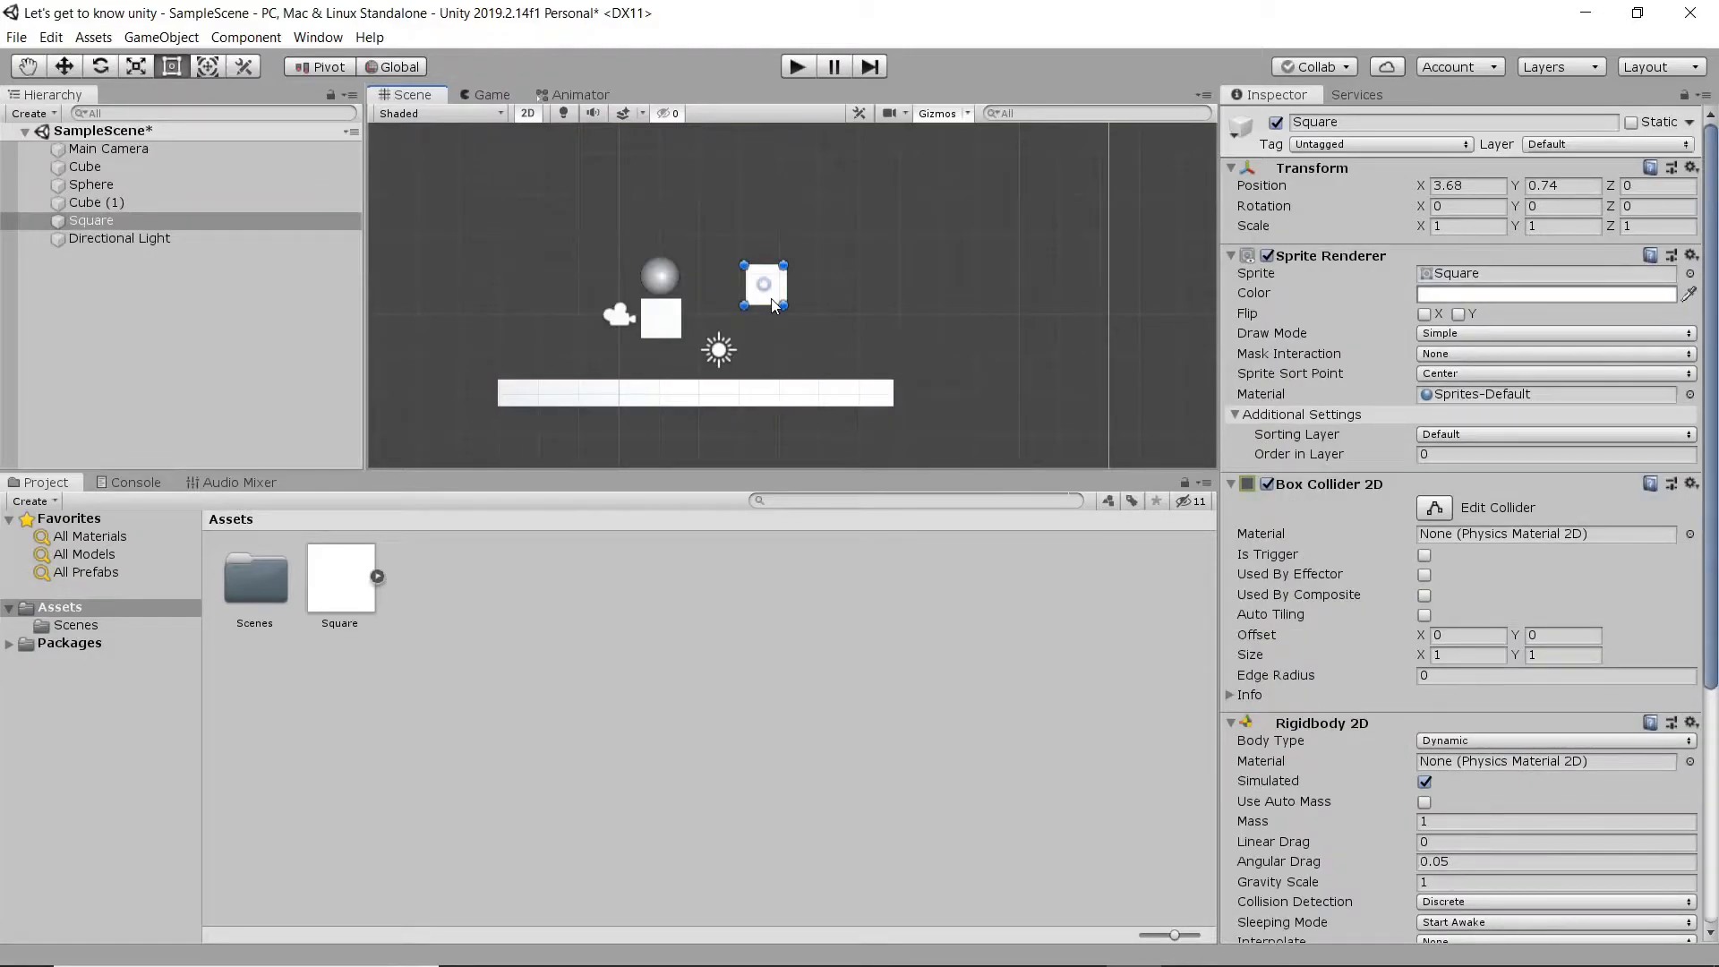
# - Compare the stretched platform cube with the square sprite and delete the platform cube from the scene
pyautogui.click(781, 390)
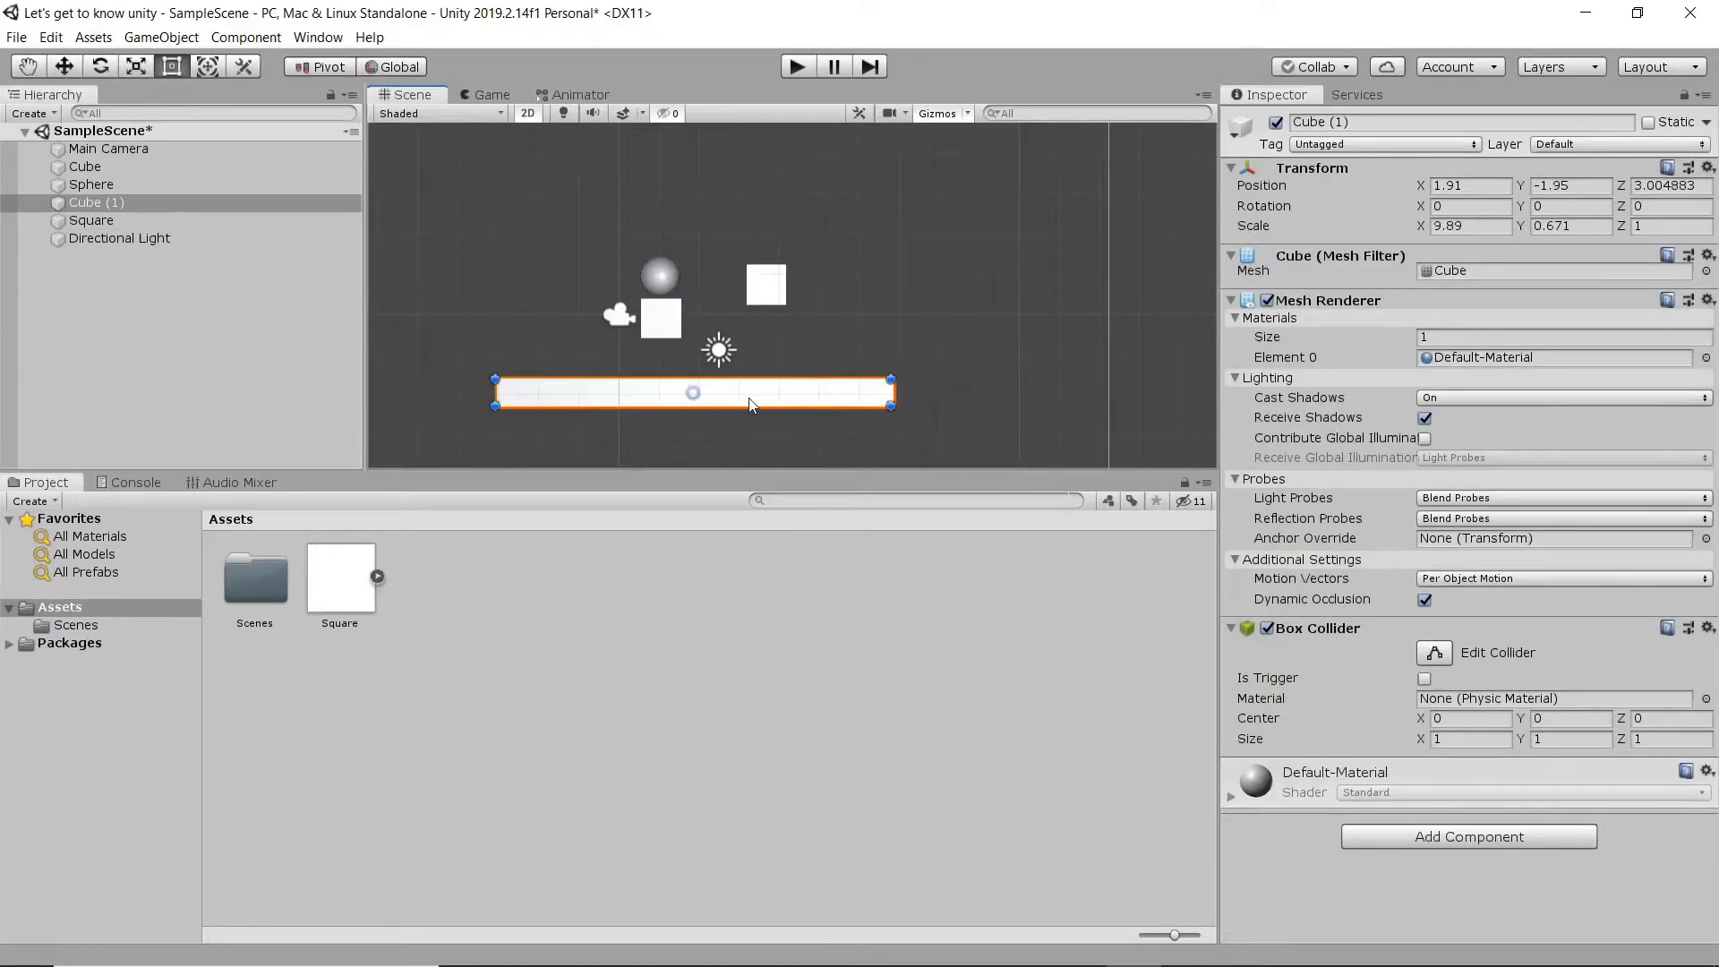
pyautogui.click(760, 295)
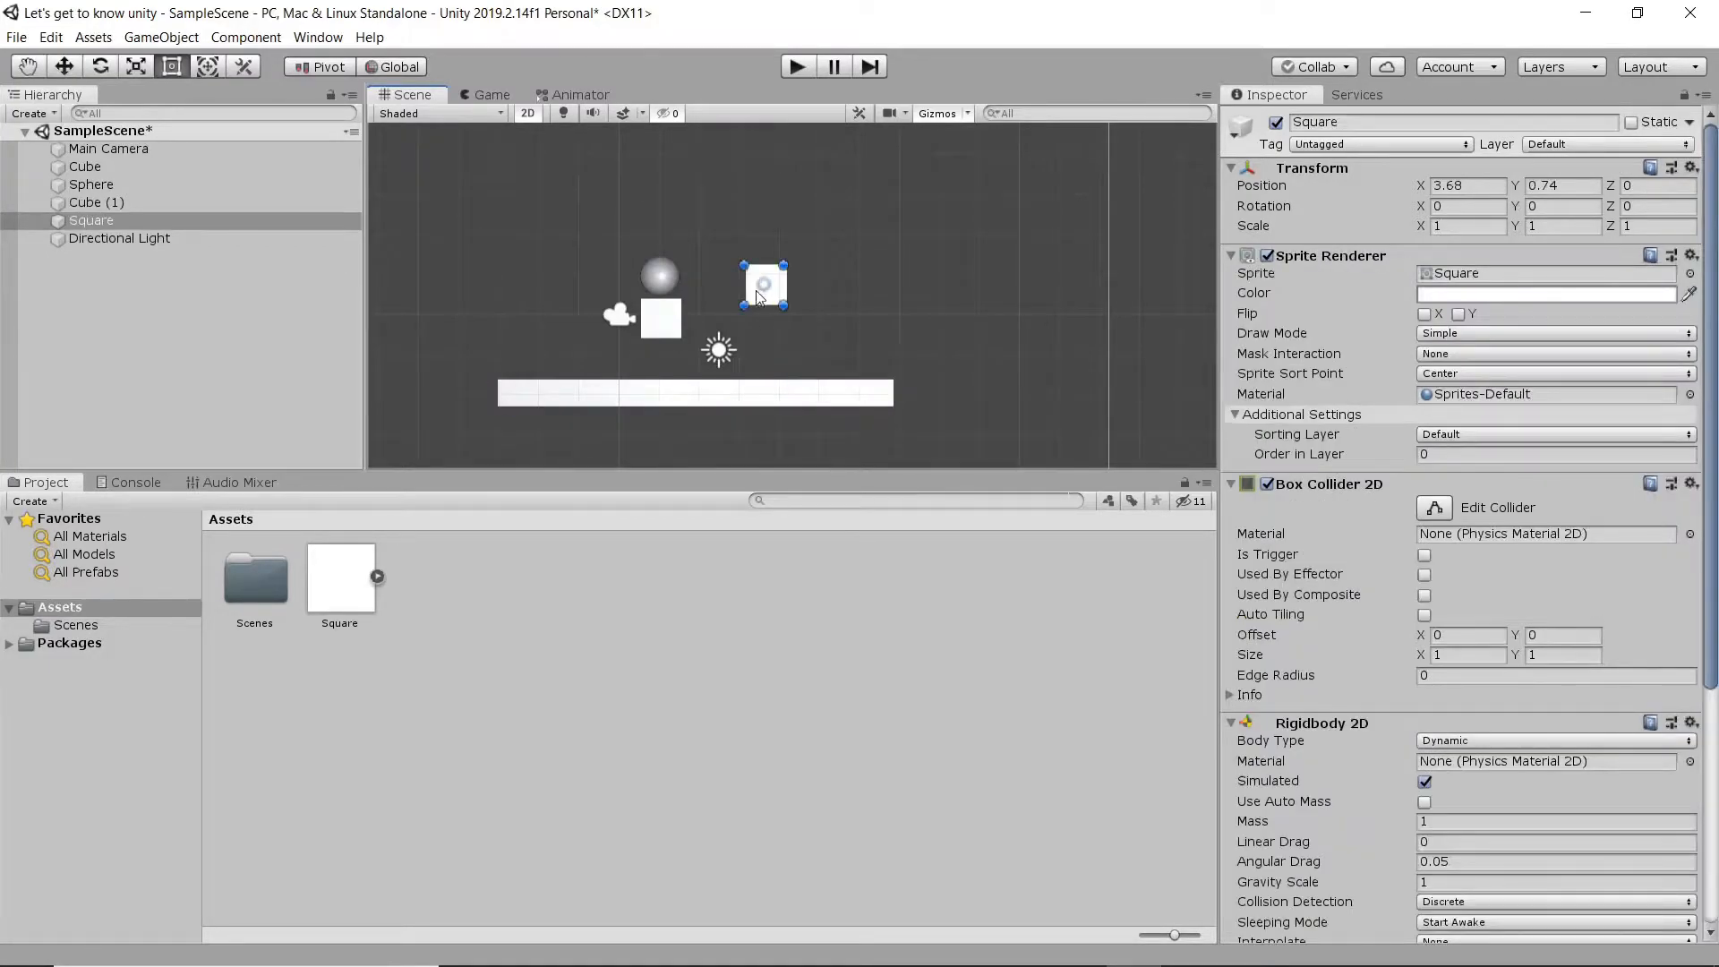
pyautogui.click(788, 398)
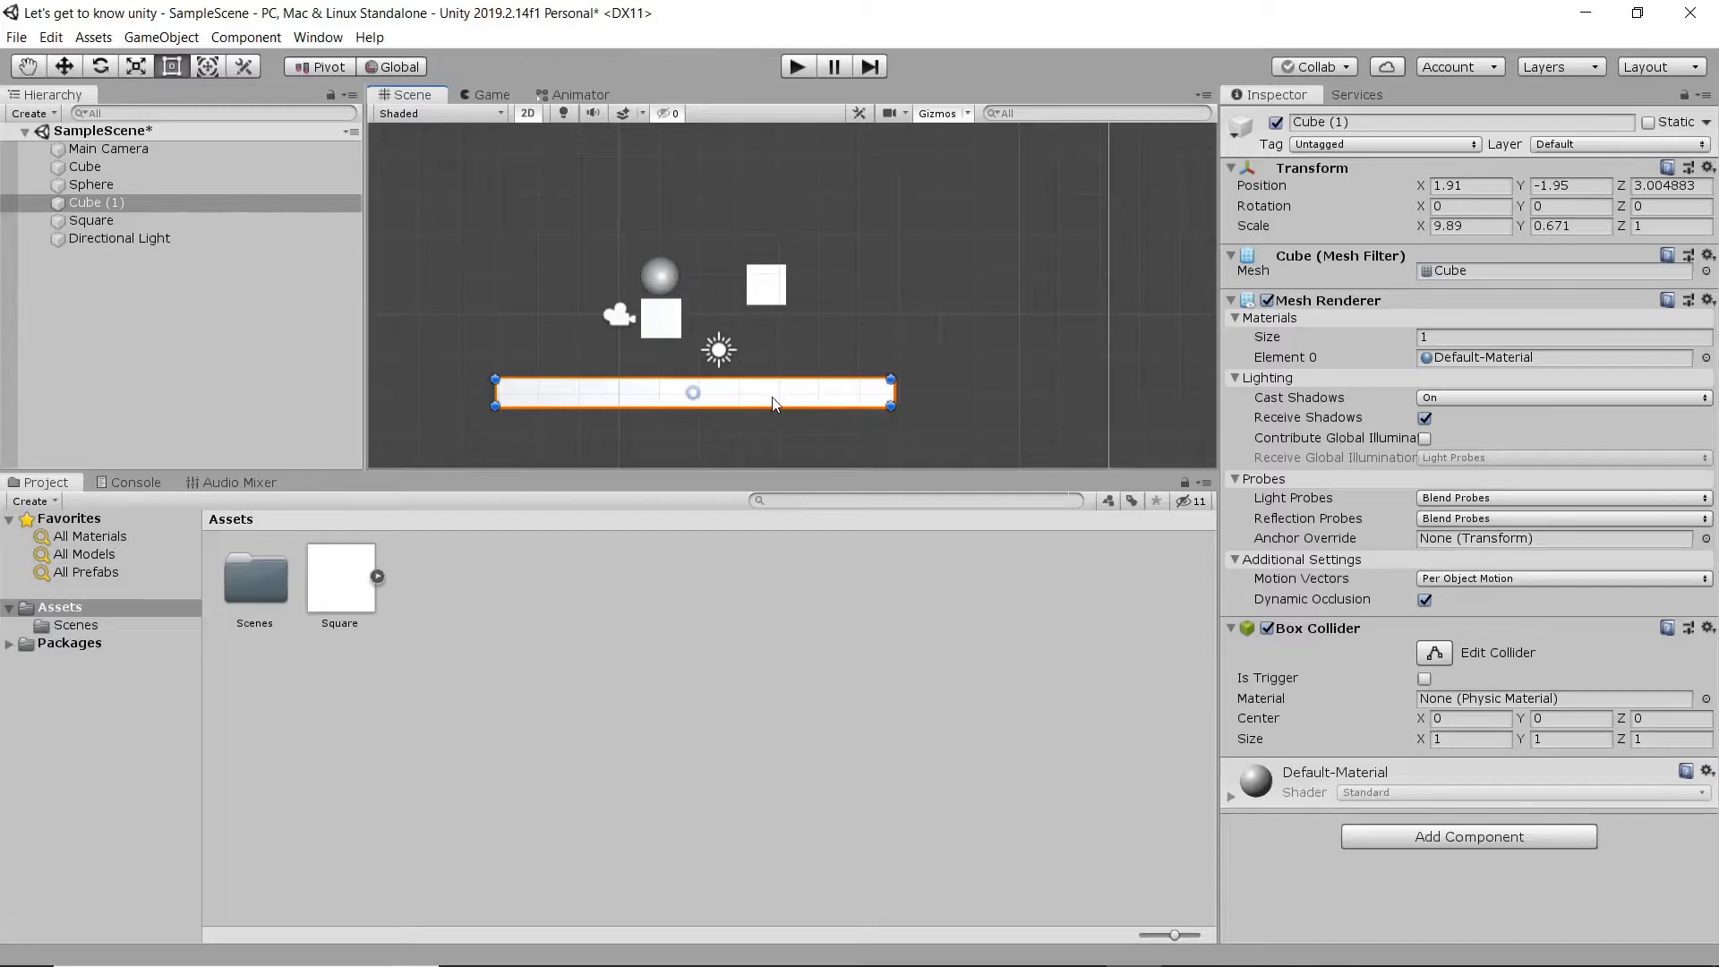
pyautogui.press('Delete')
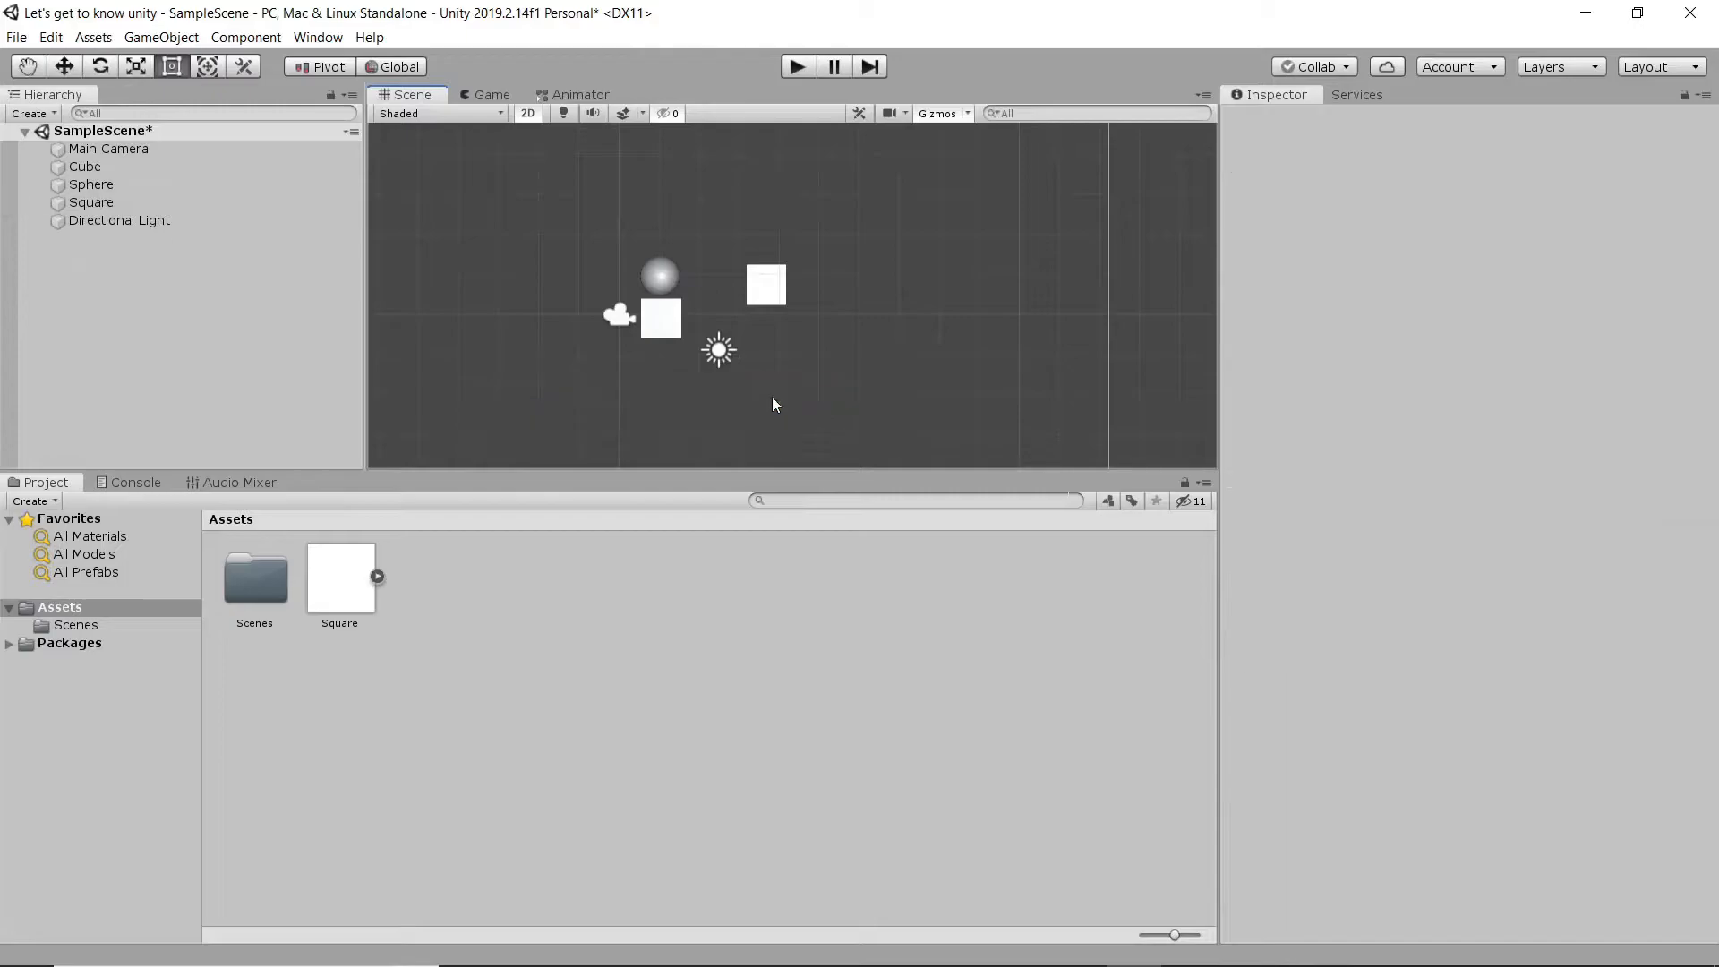
# - Duplicate the square sprite and shape the copy into a platform below it, about 8.1 by 0.78 in scale, at X 3.85, Y -1.97
pyautogui.click(771, 305)
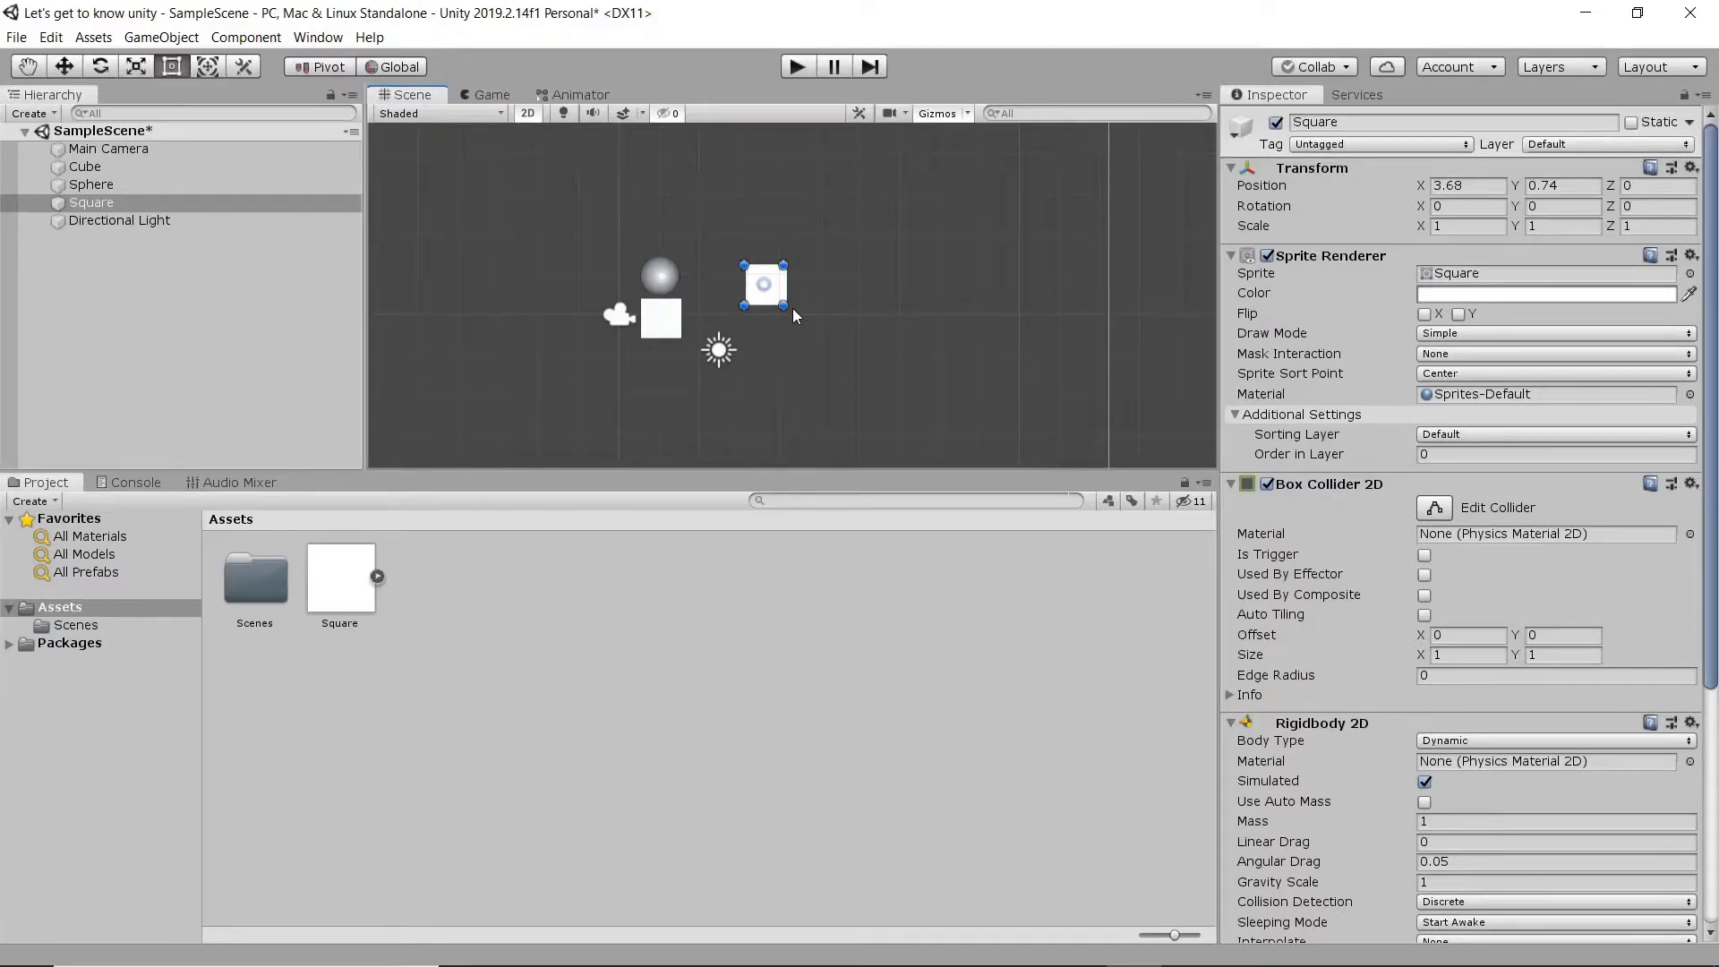
pyautogui.hotkey('ctrl', 'd')
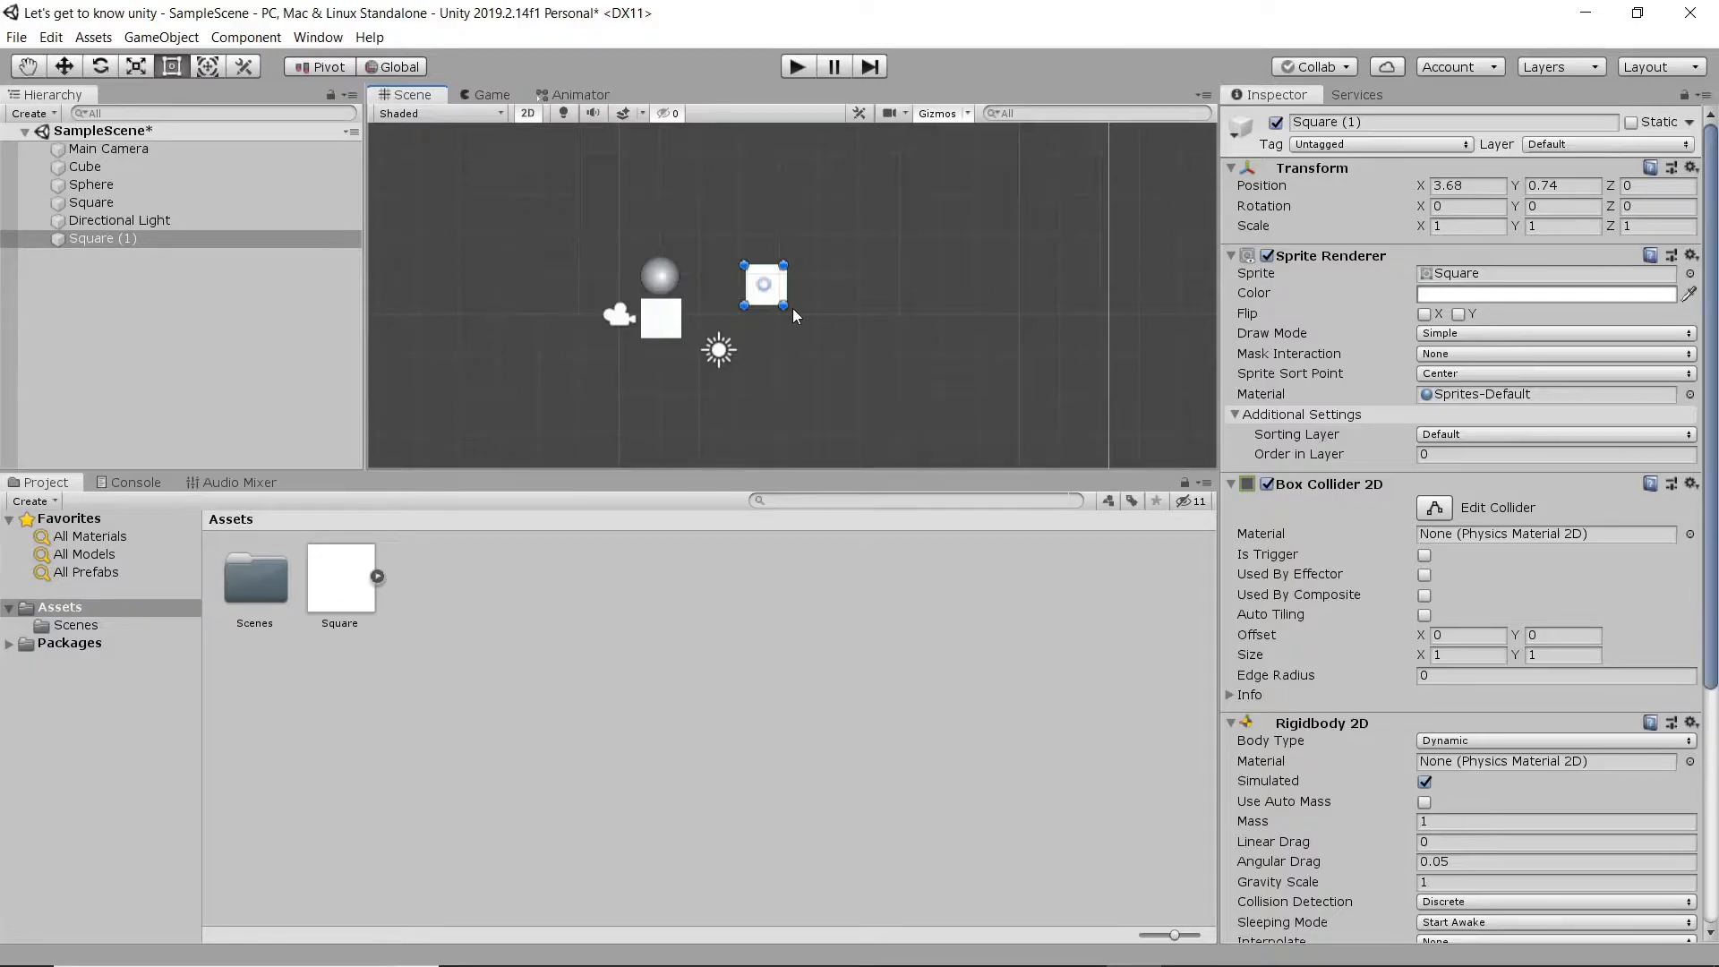
pyautogui.click(59, 37)
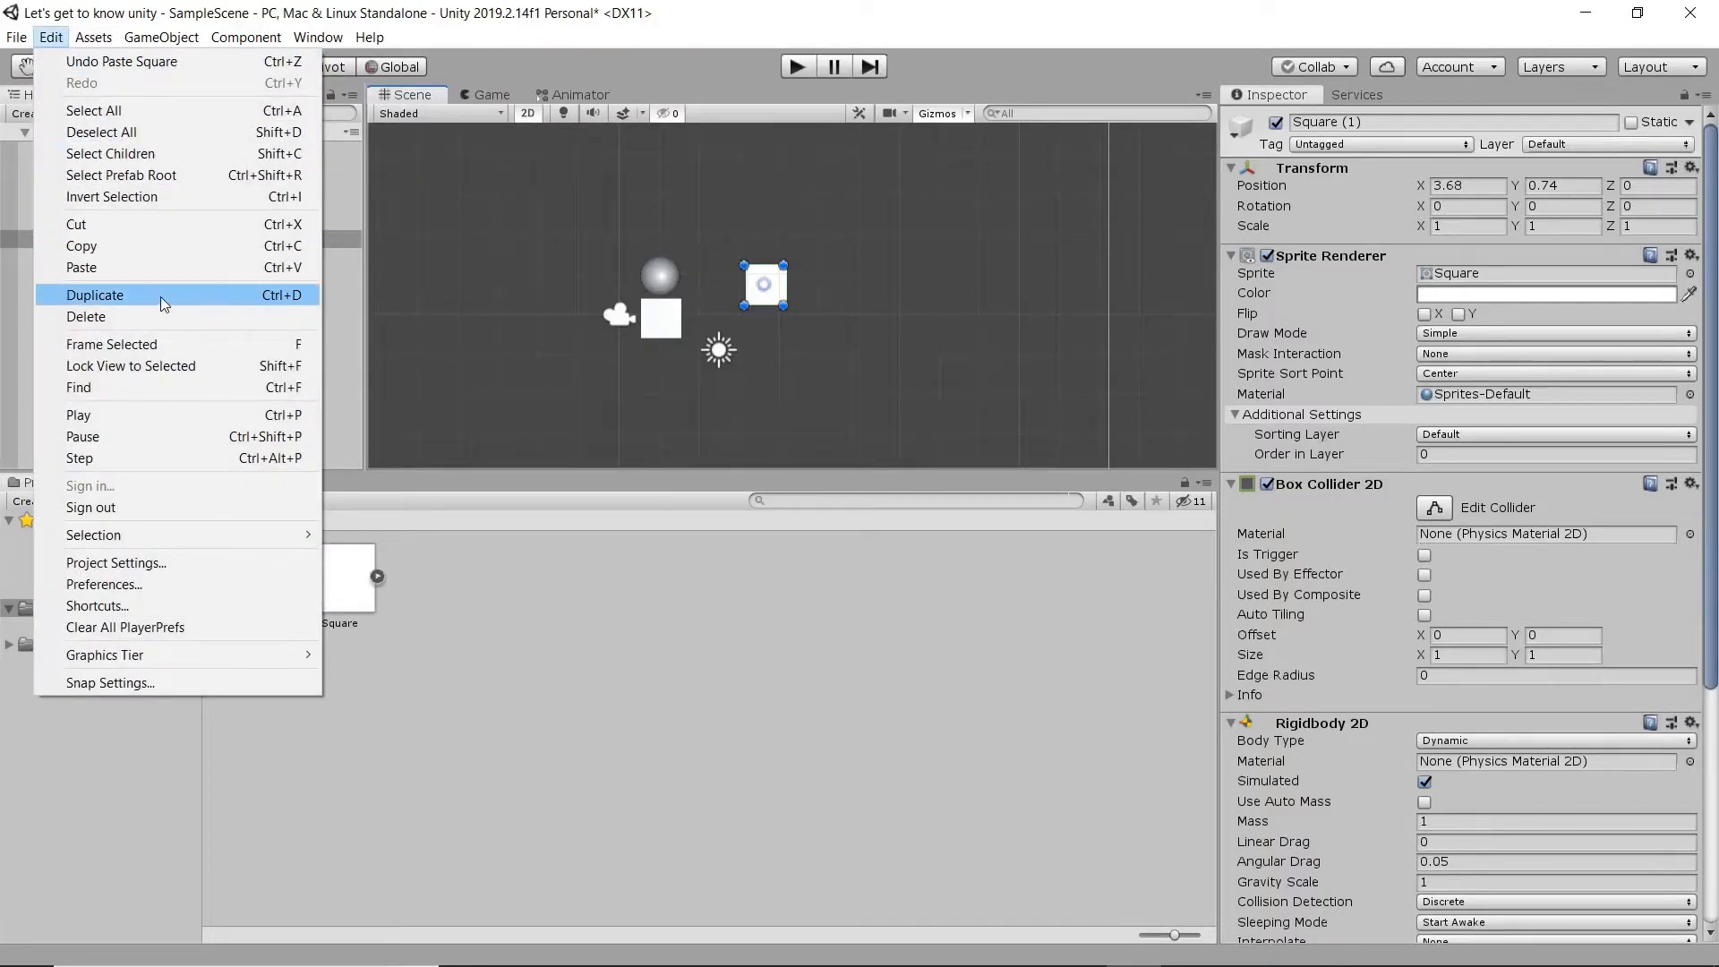
pyautogui.click(950, 24)
pyautogui.moveTo(770, 291); pyautogui.dragTo(967, 410)
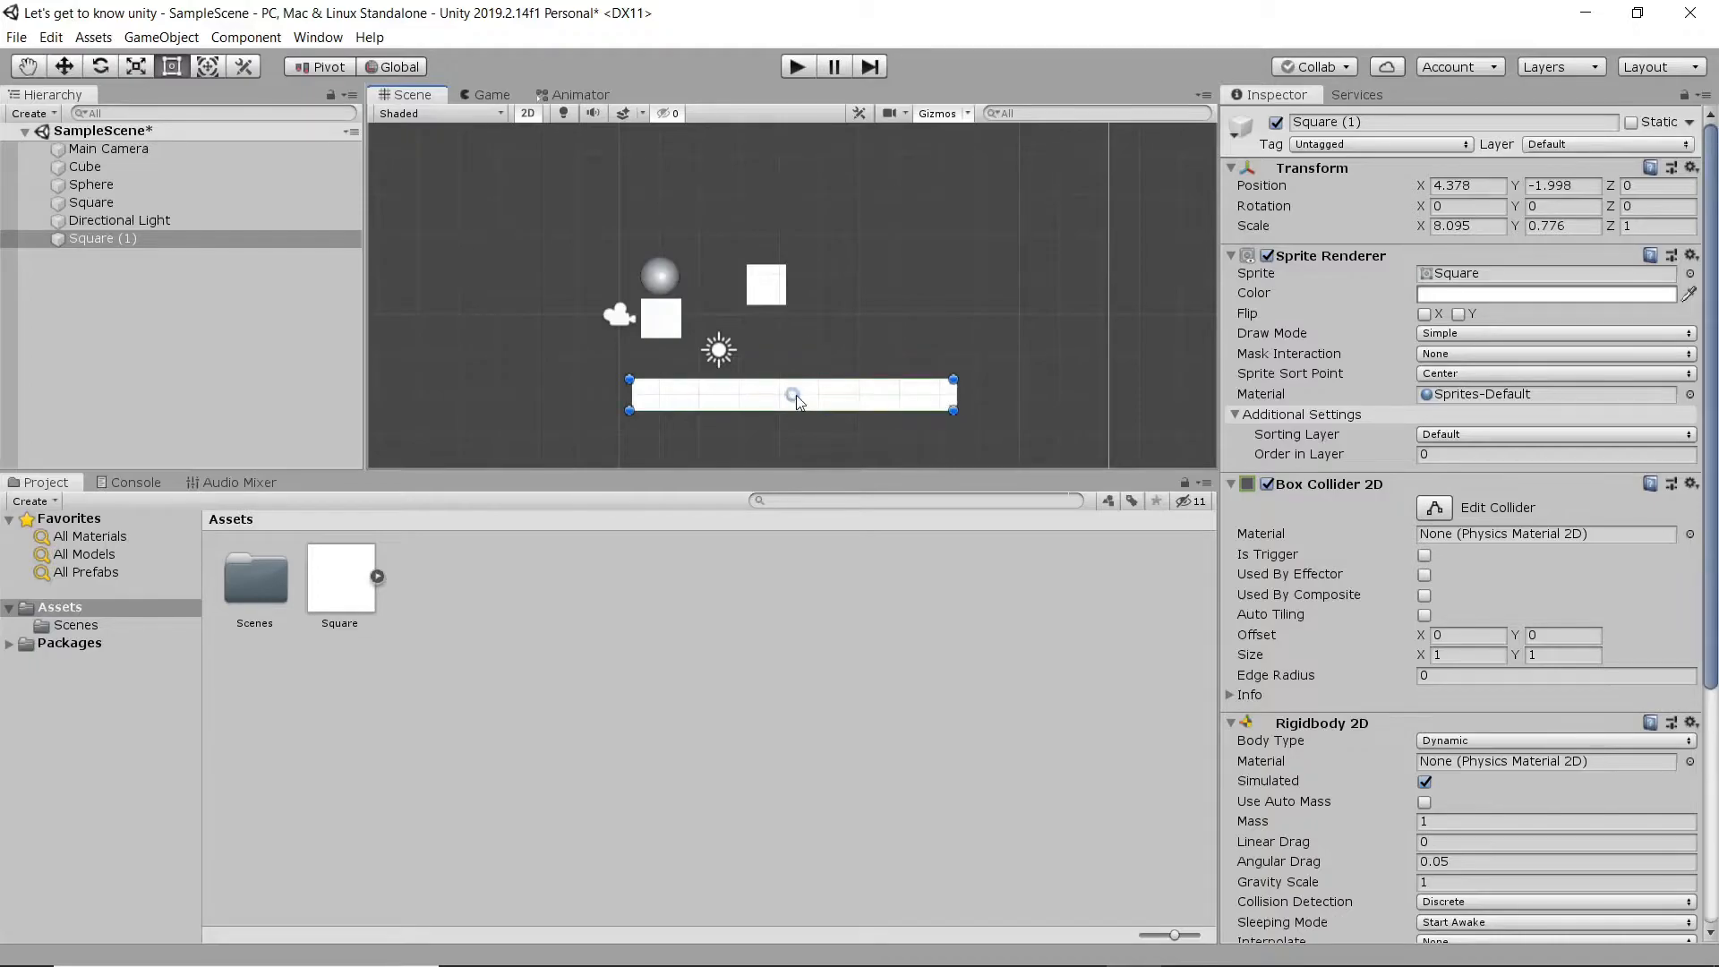
pyautogui.moveTo(799, 403); pyautogui.dragTo(772, 401)
# - Set the body type of the platform sprite's Rigidbody 2D to Static
pyautogui.scroll(-4, 1394, 631)
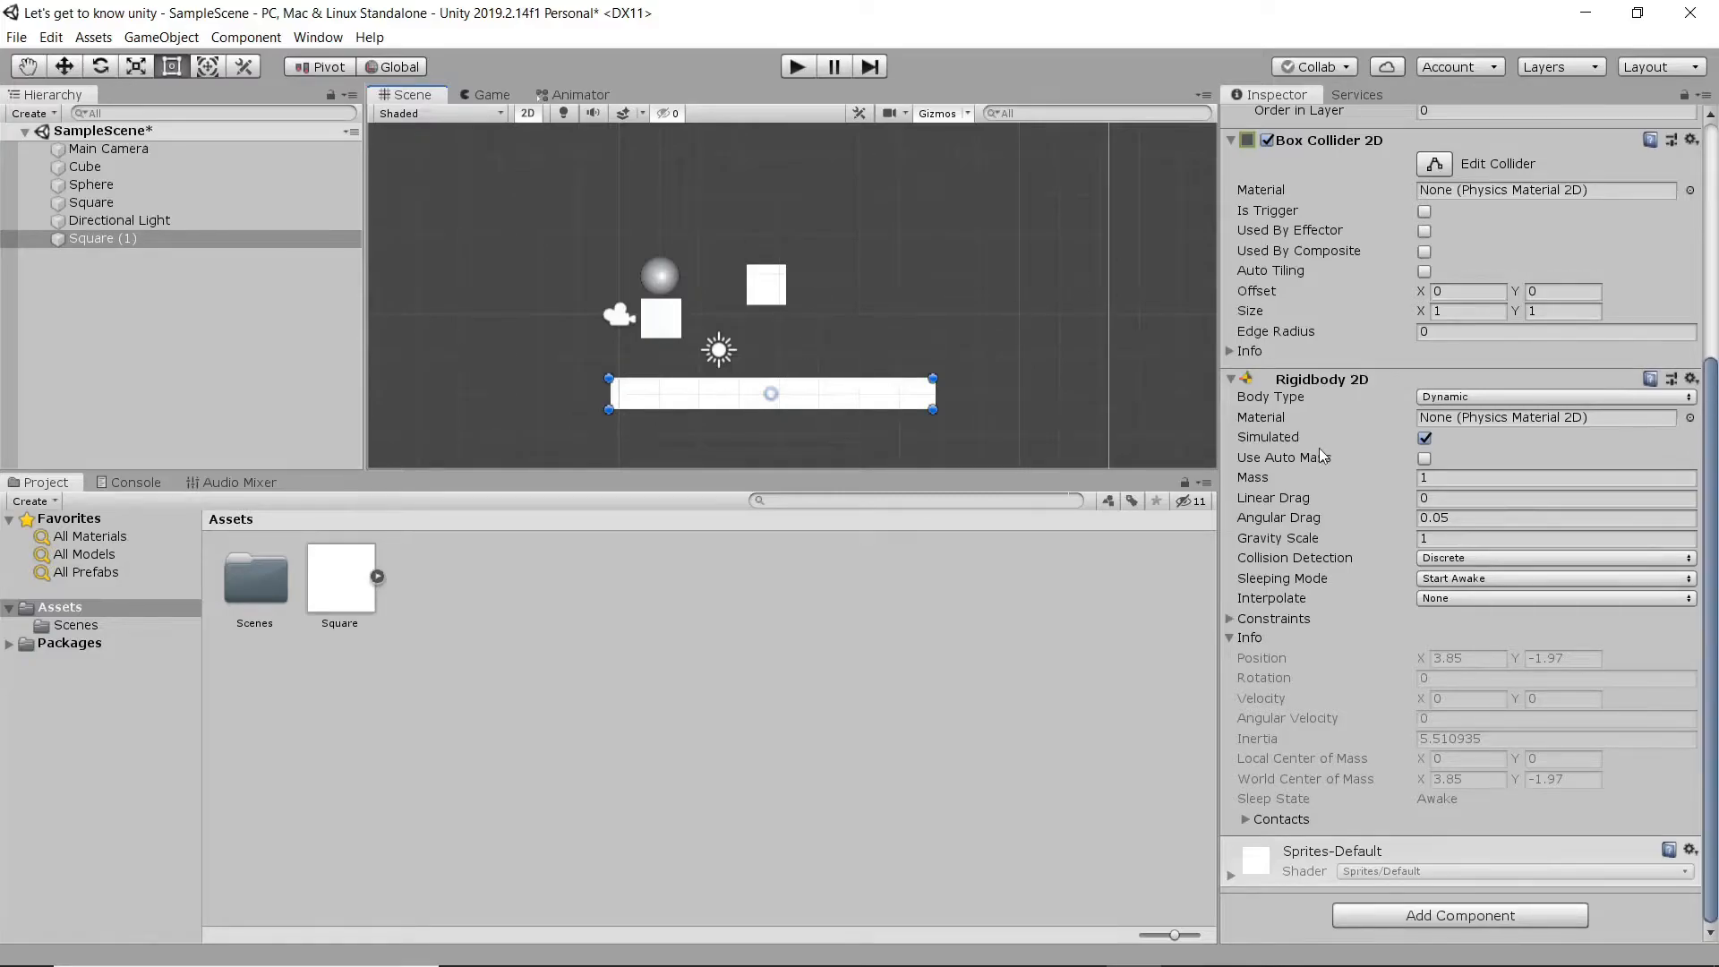
pyautogui.scroll(4, 1335, 457)
pyautogui.click(764, 289)
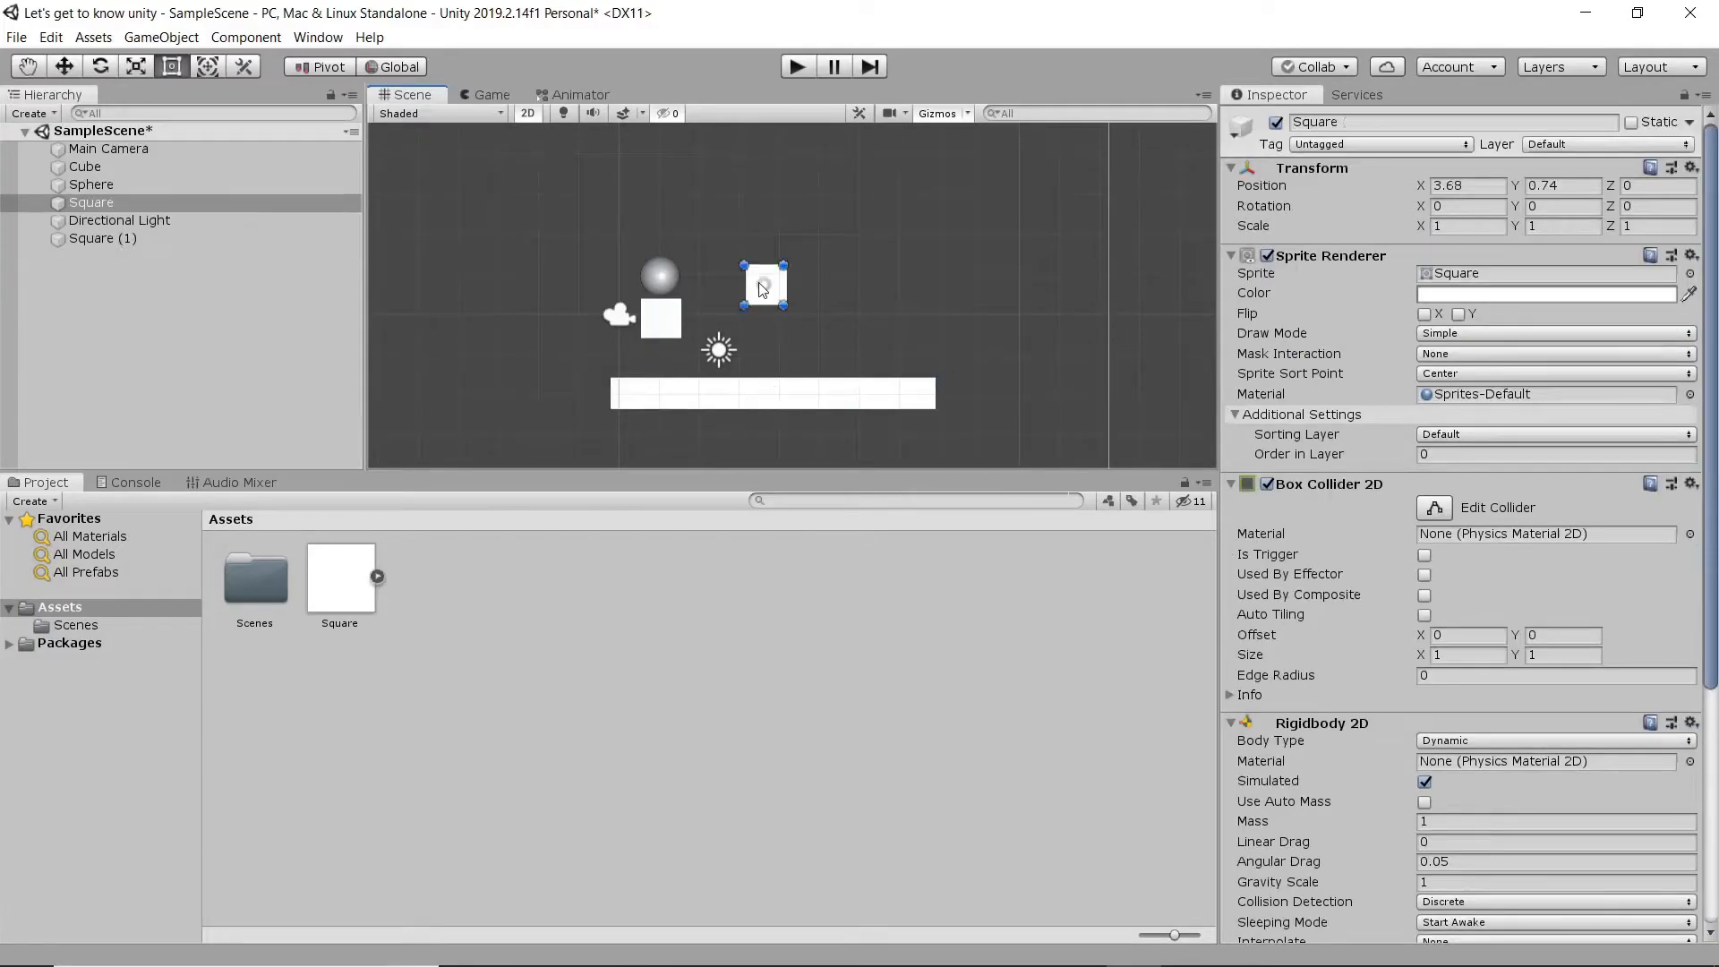
pyautogui.click(793, 394)
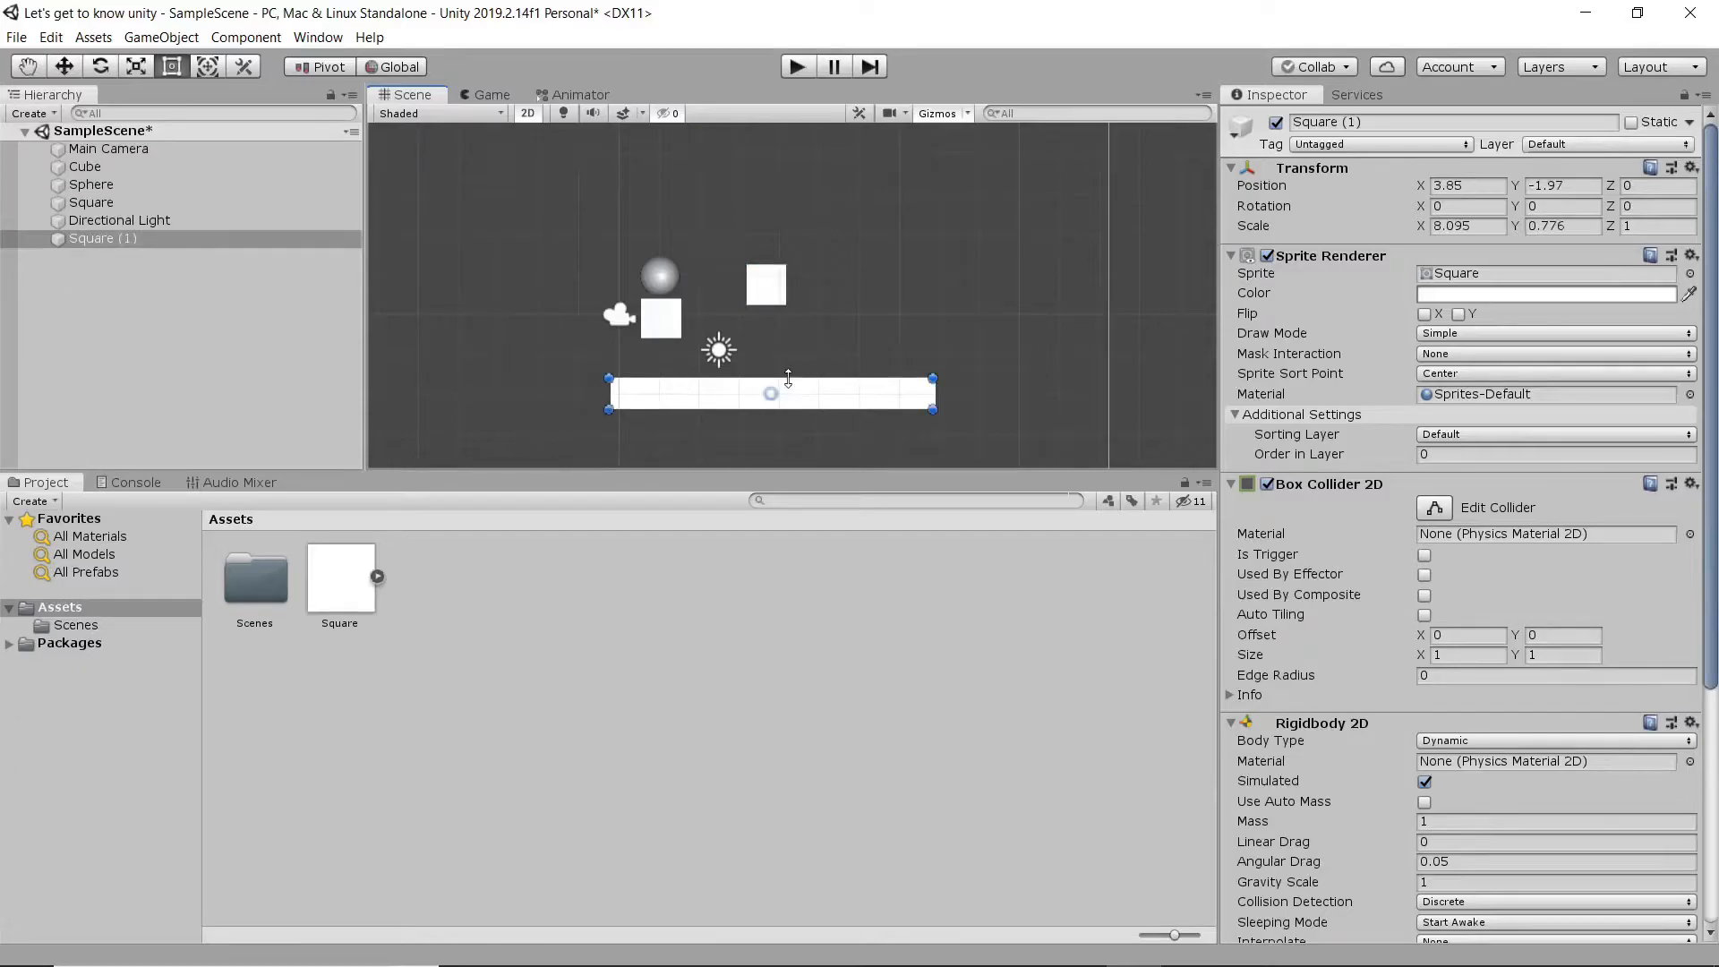
pyautogui.scroll(-4, 1289, 663)
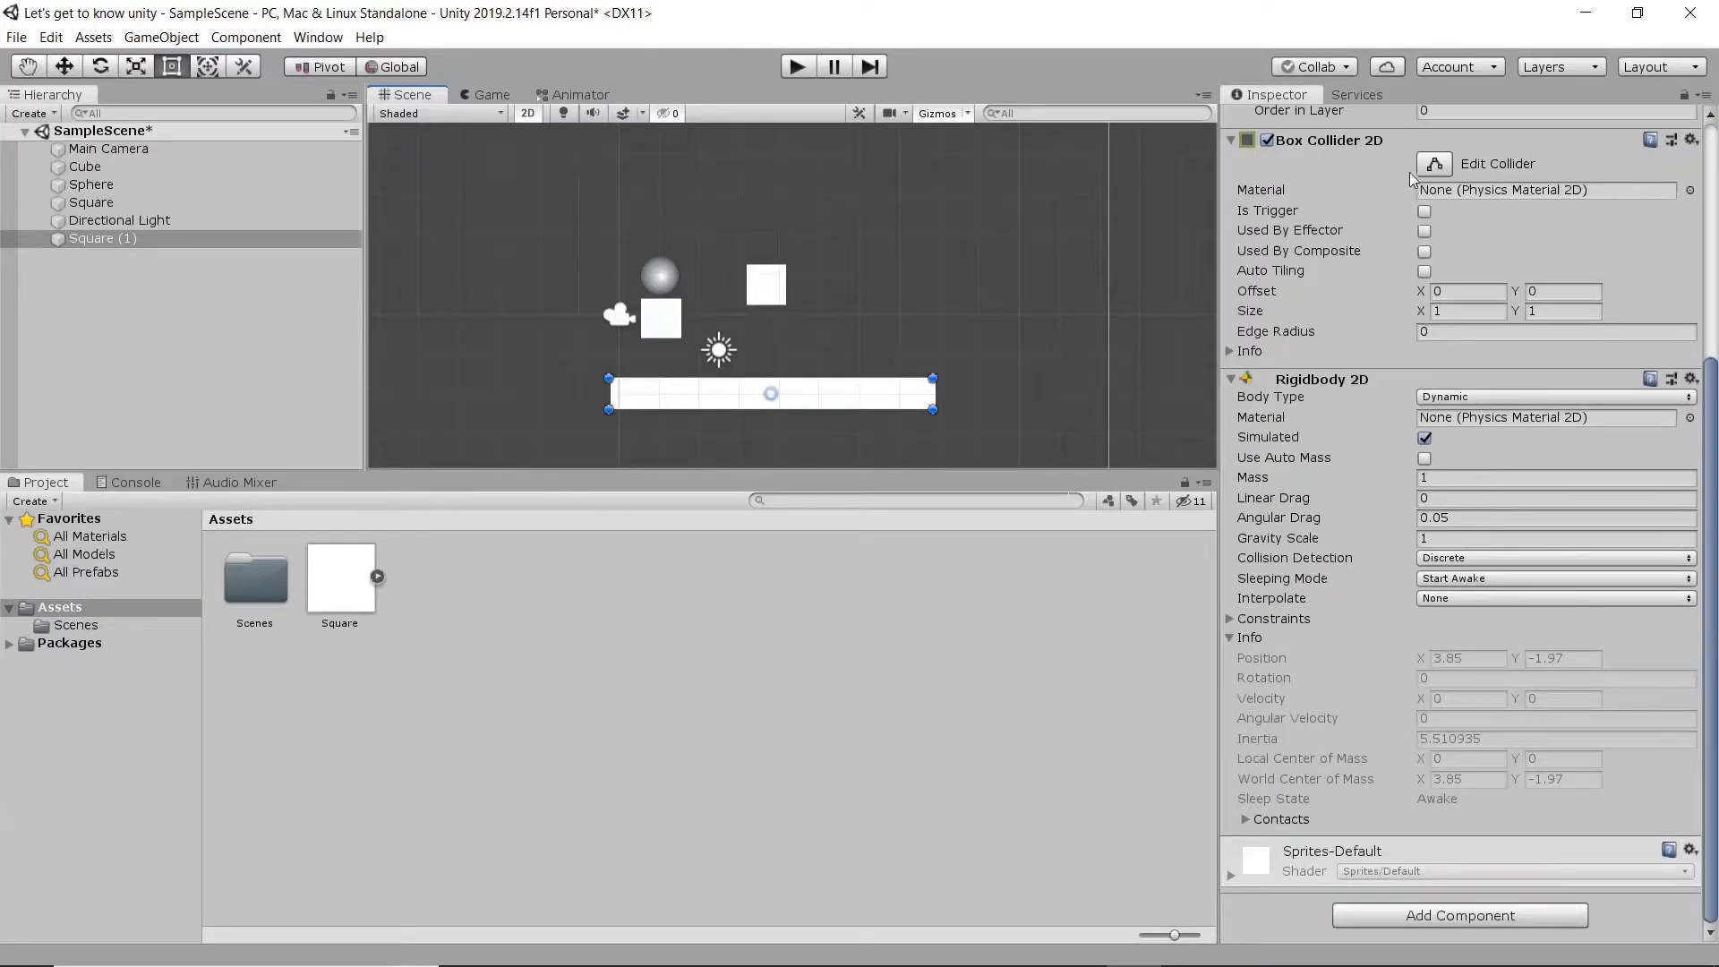
pyautogui.click(1476, 397)
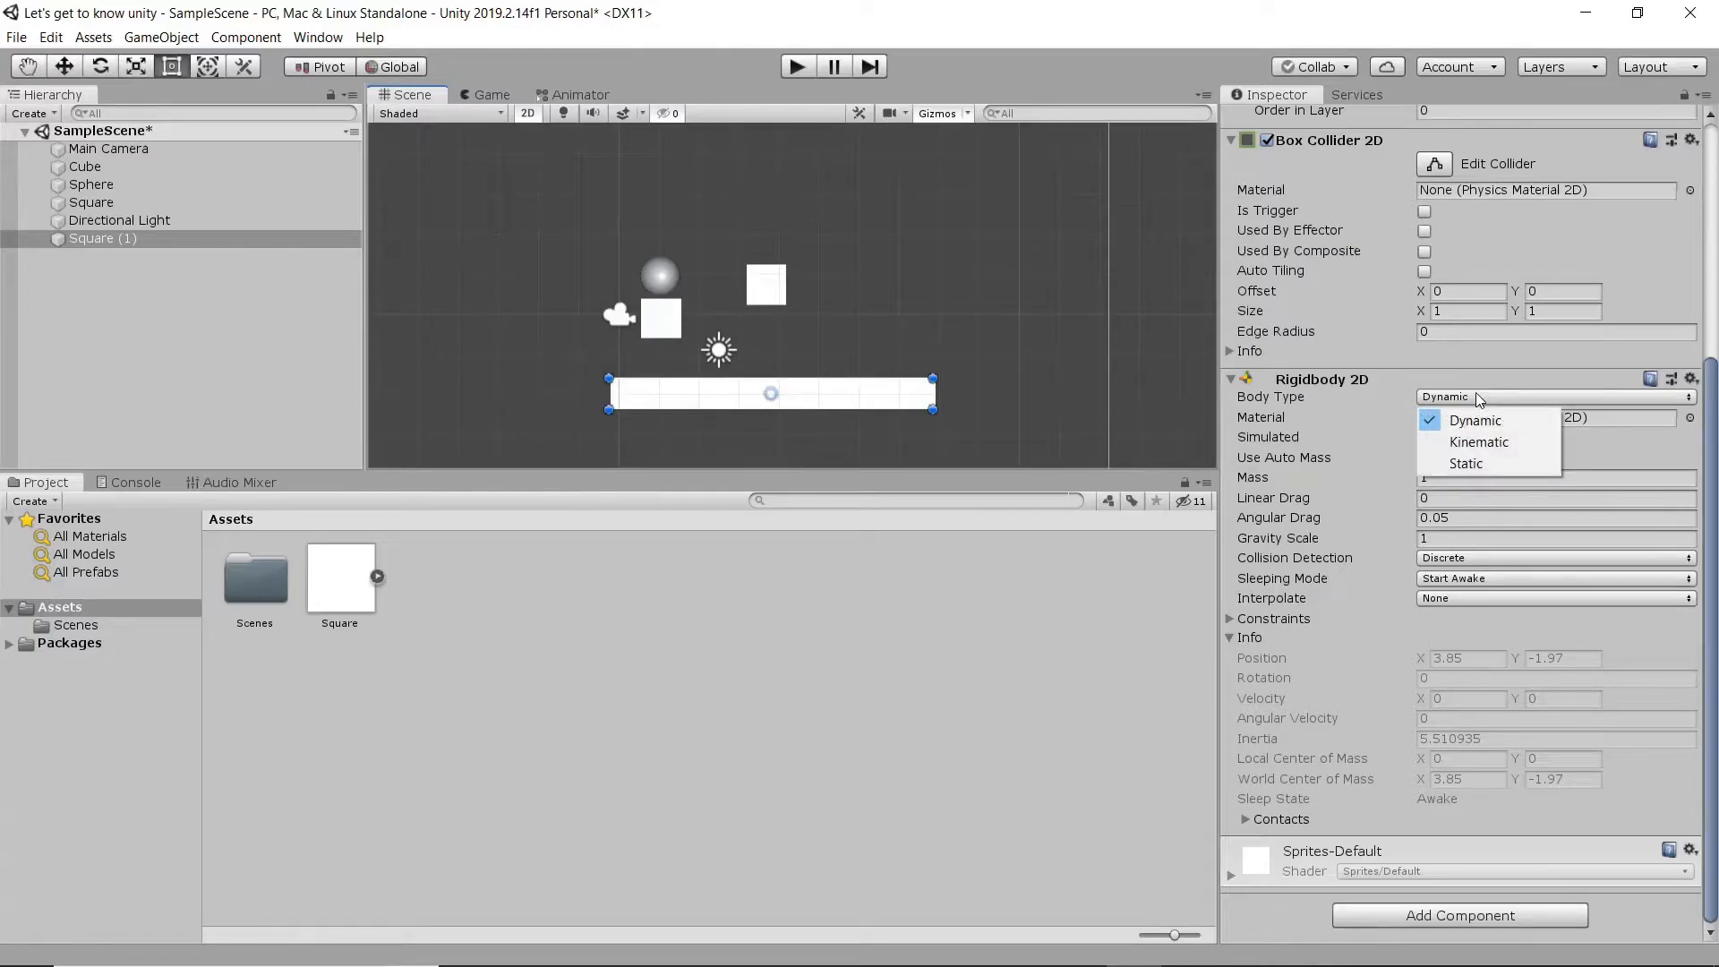
pyautogui.click(1505, 458)
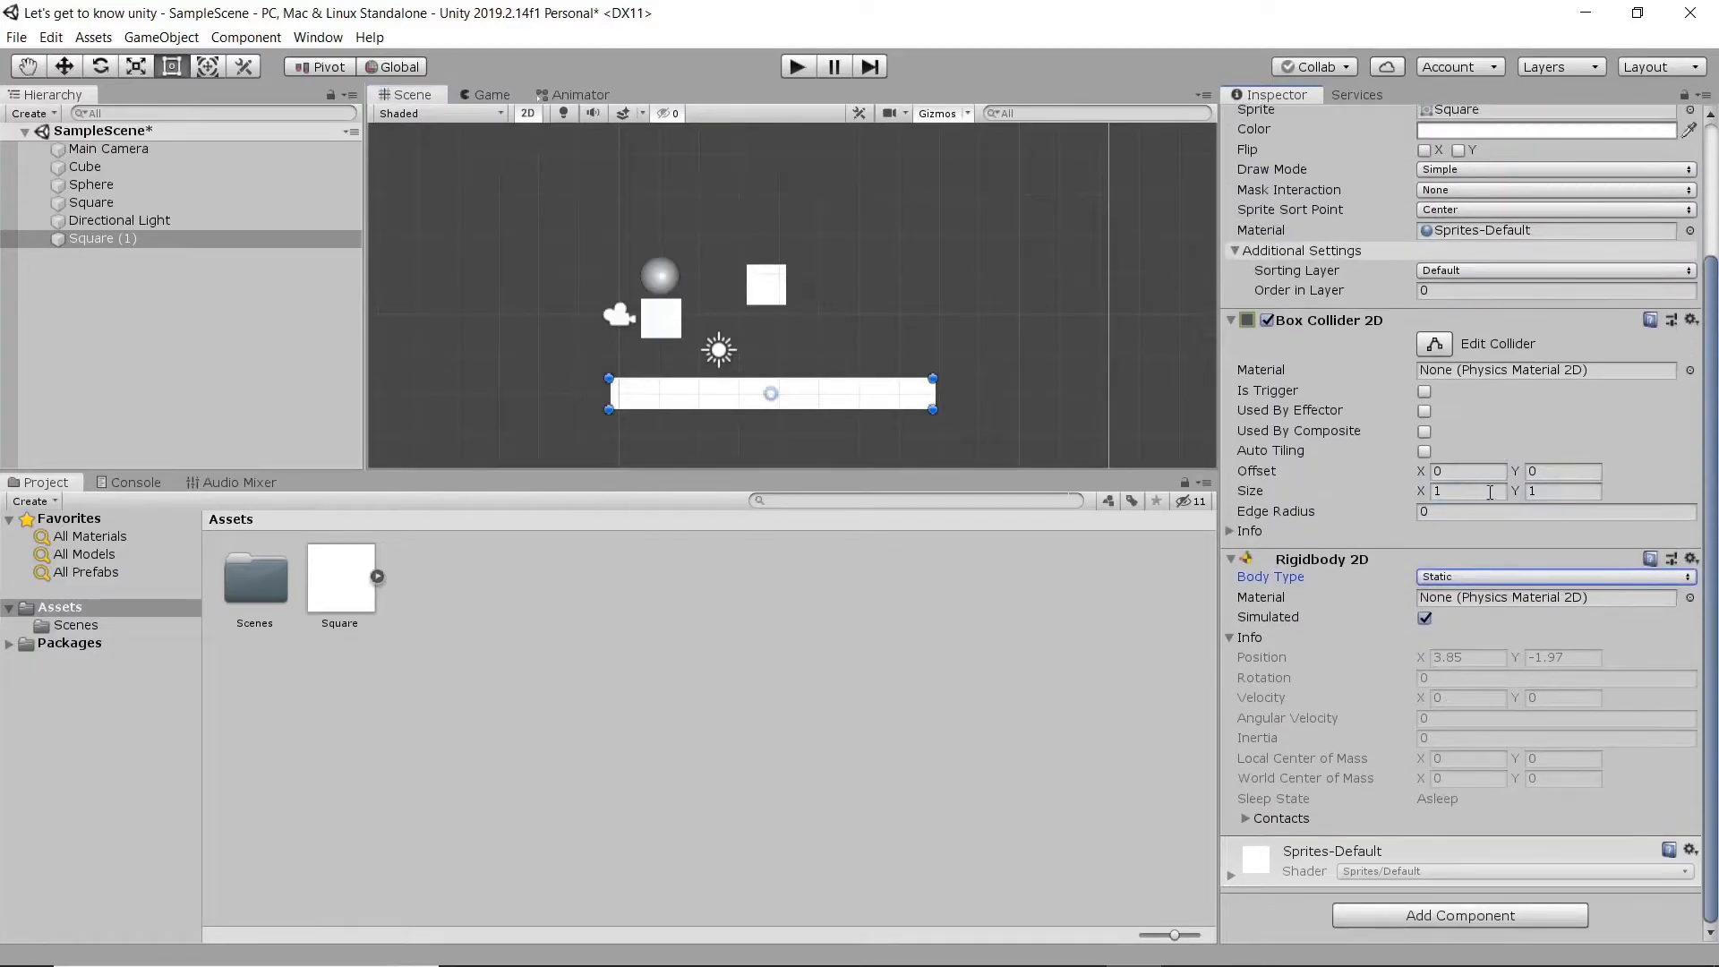
# - Remove the Rigidbody 2D component from the platform sprite, and run and stop the game to test the collision
pyautogui.click(1691, 559)
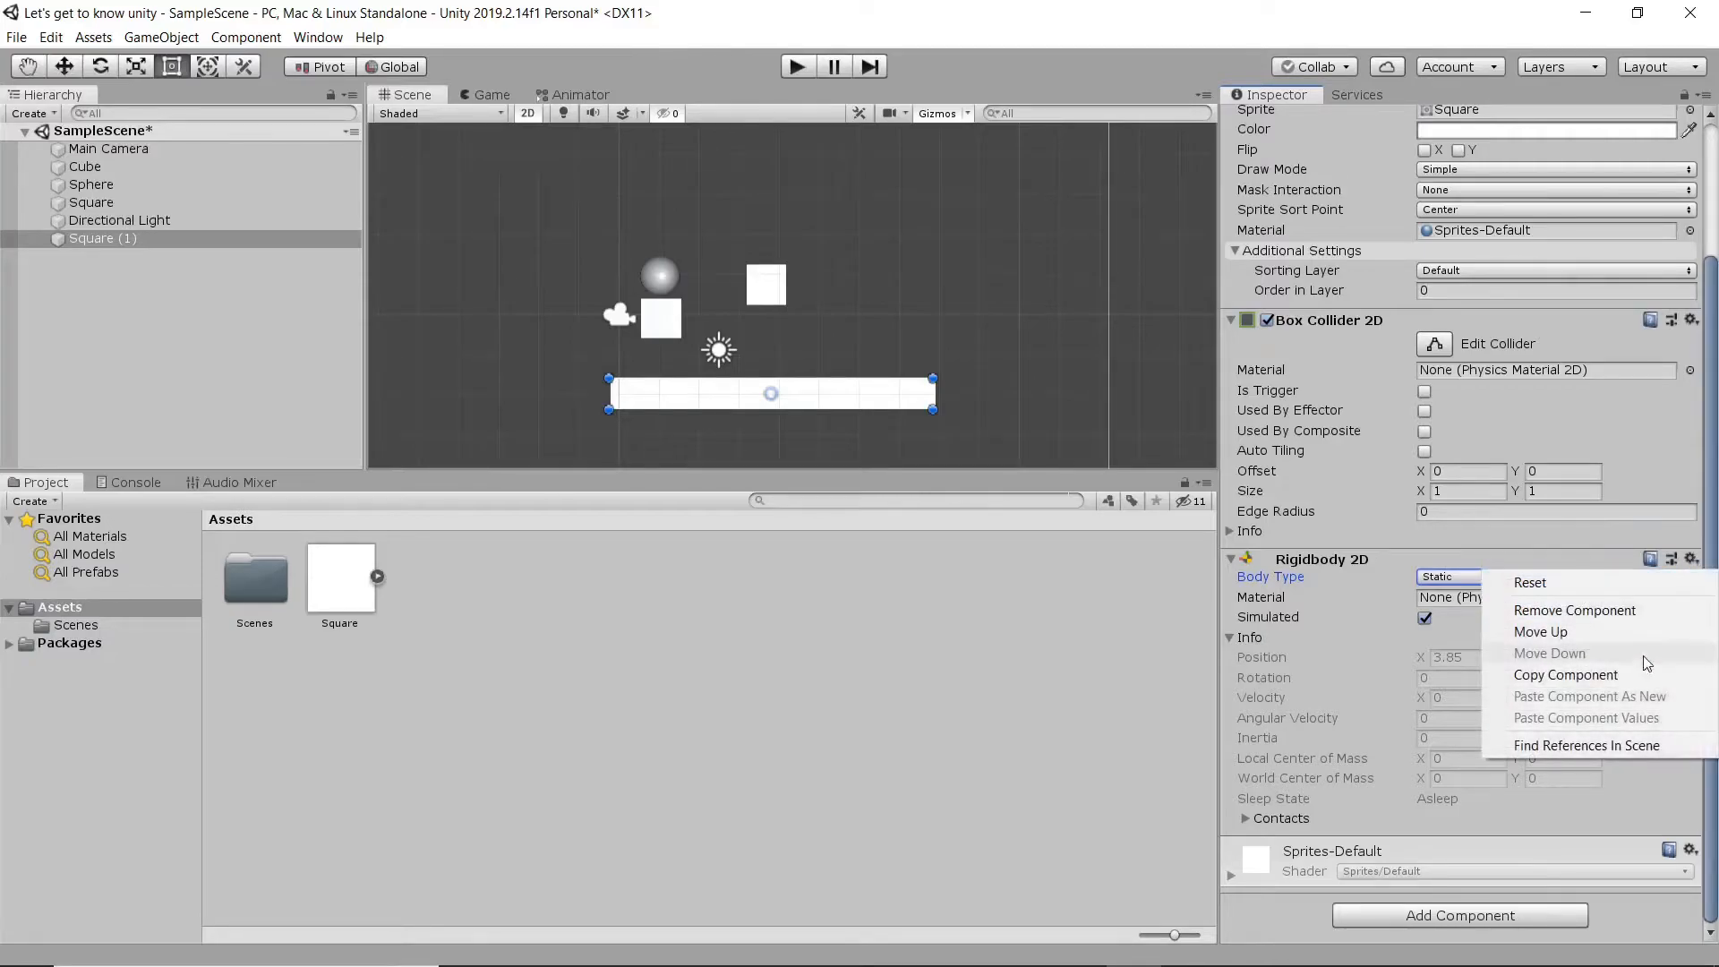
pyautogui.click(1628, 611)
pyautogui.click(796, 67)
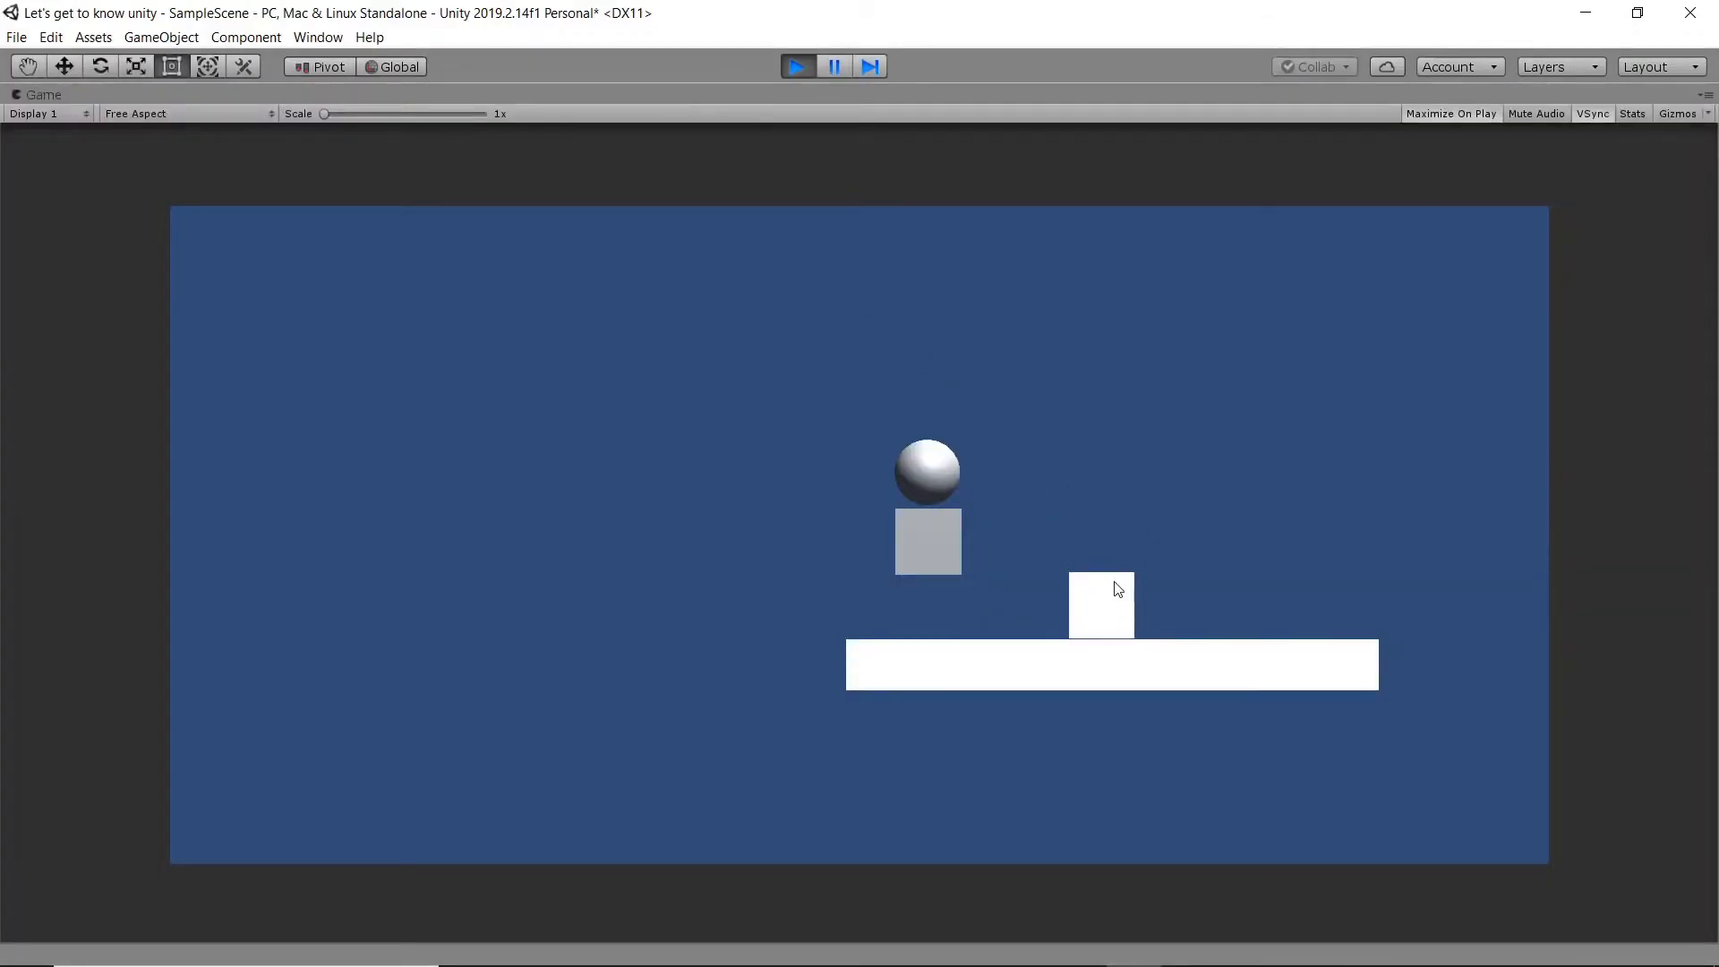
pyautogui.click(797, 70)
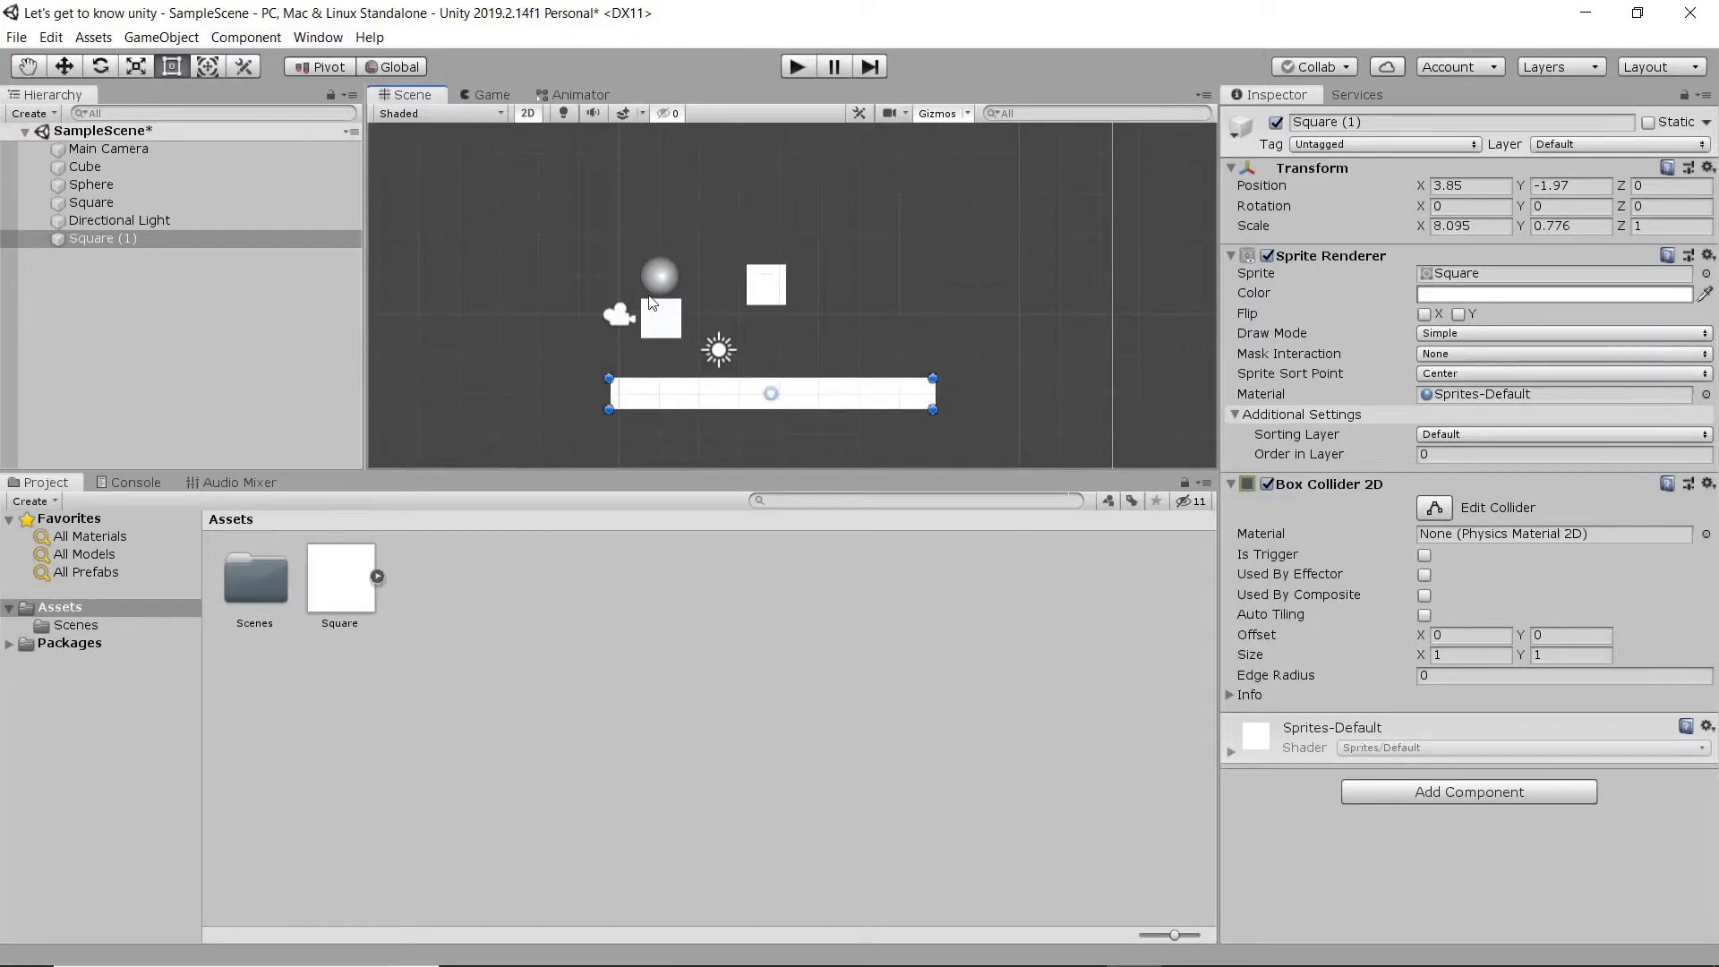
# - Move the small square sprite down and to the right, closer to the platform sprite
pyautogui.click(763, 298)
pyautogui.moveTo(763, 298); pyautogui.dragTo(826, 333)
pyautogui.click(759, 398)
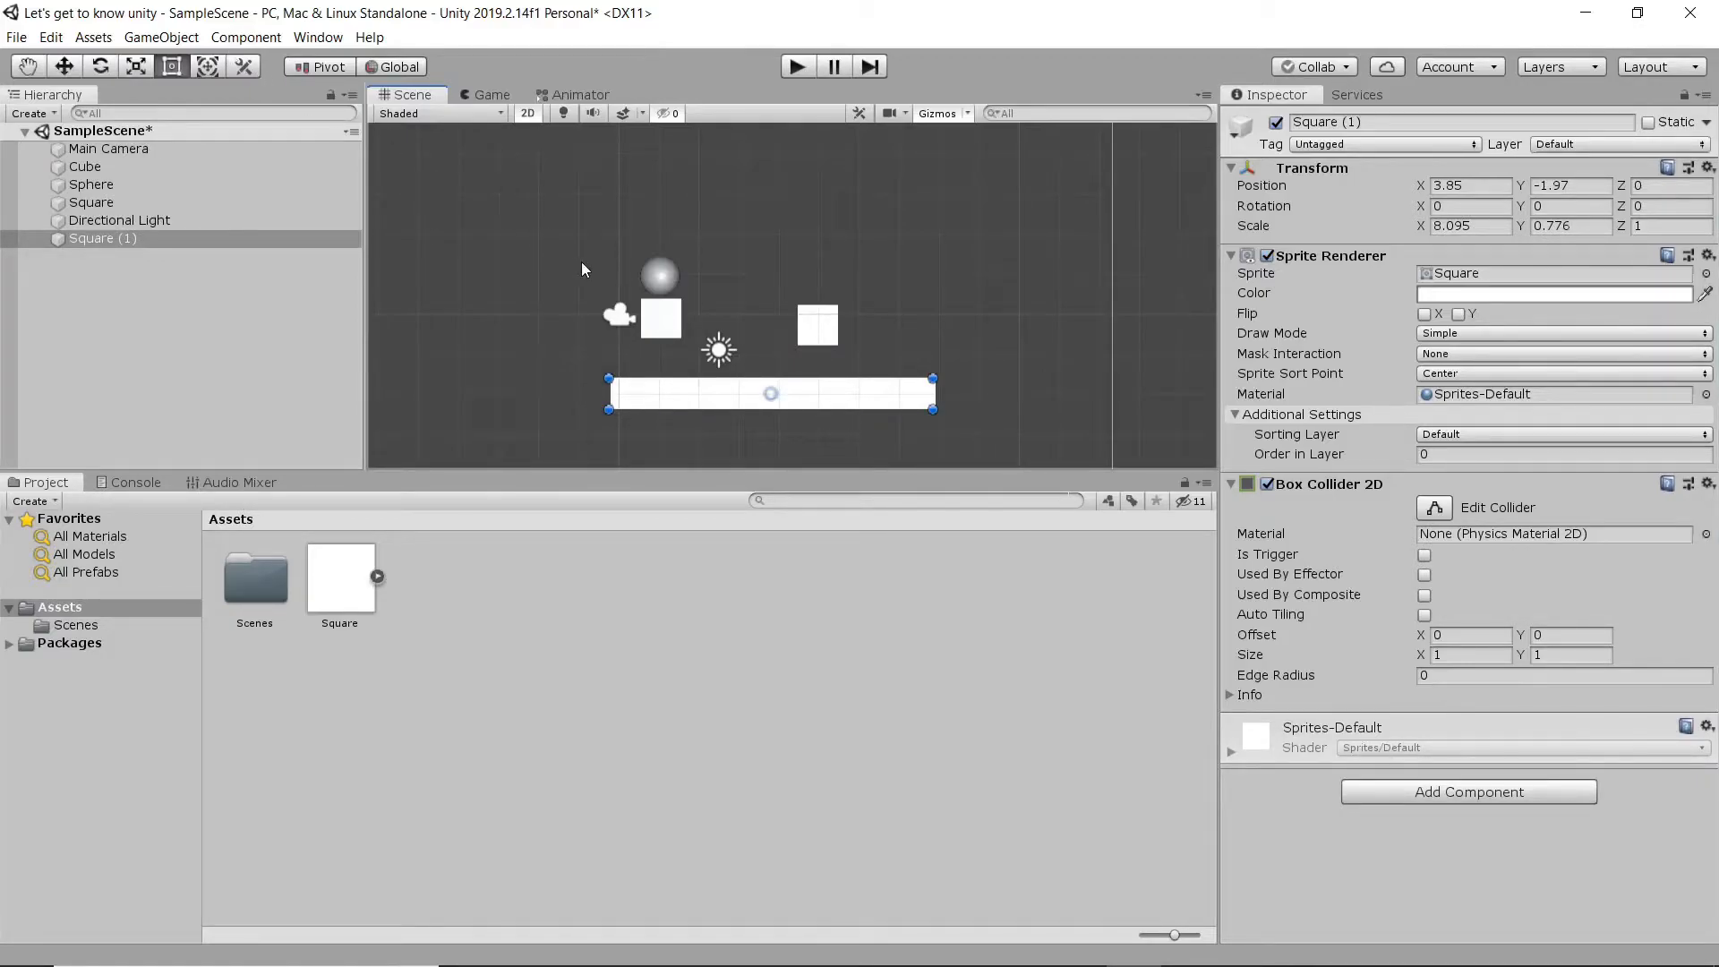
# - Add an Audio Source component to the platform sprite
pyautogui.moveTo(716, 250); pyautogui.dragTo(676, 264, button='middle')
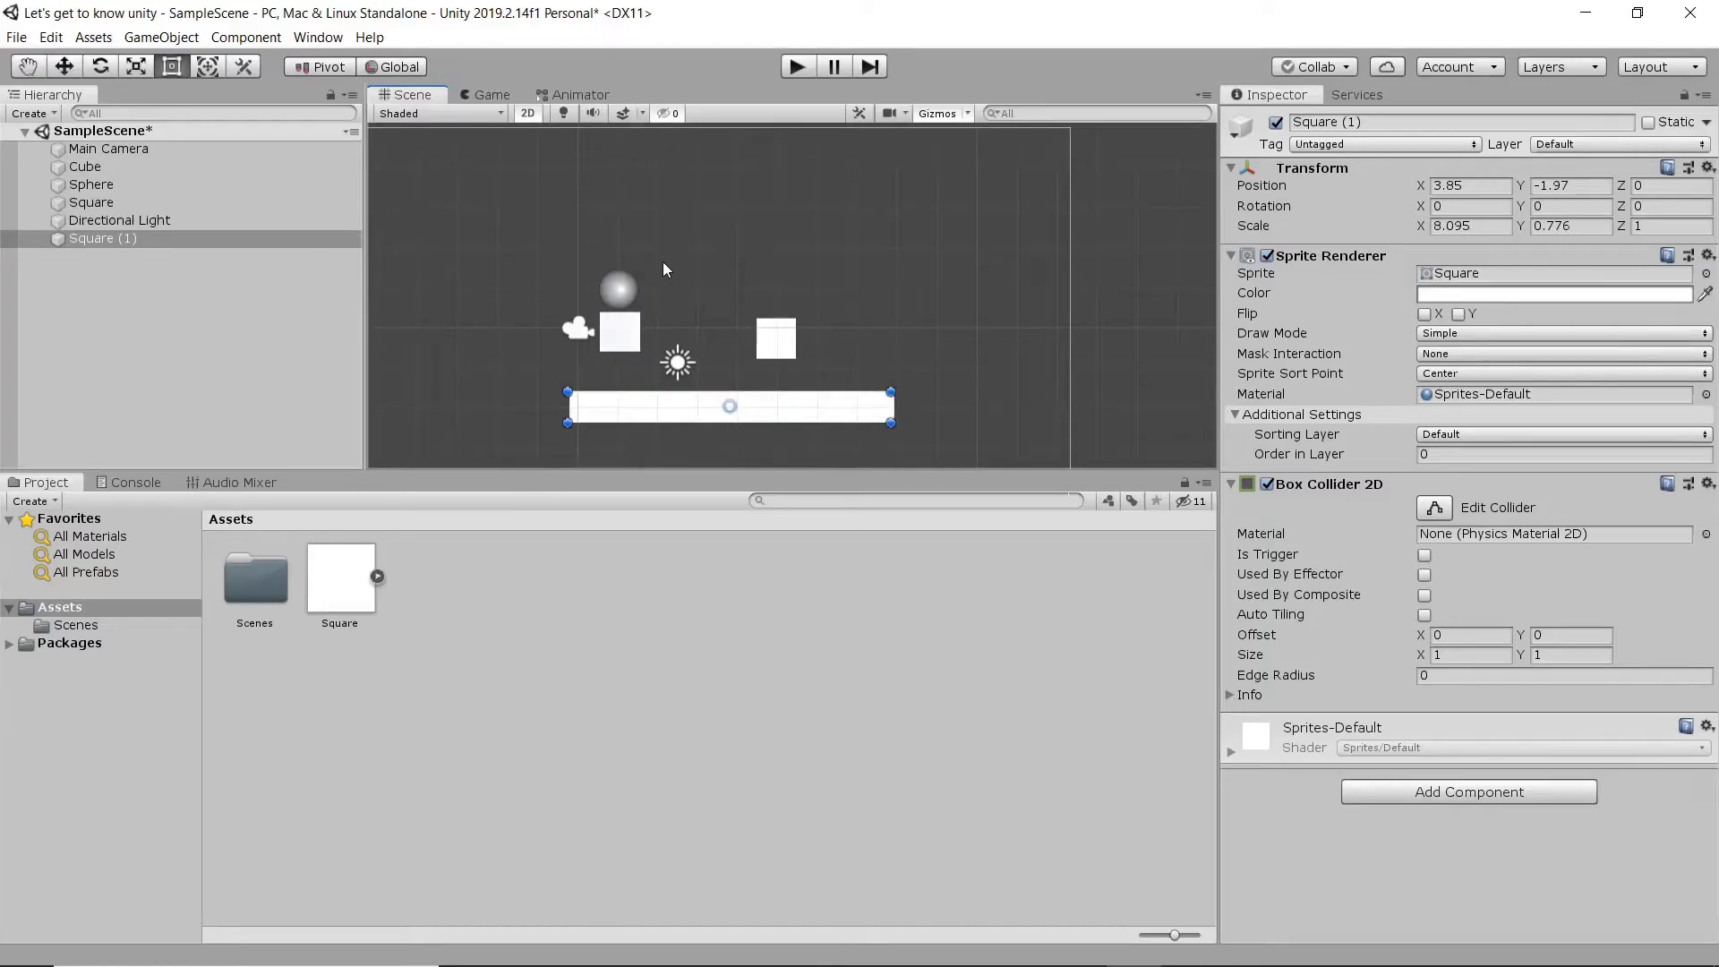
pyautogui.scroll(2, 717, 273)
pyautogui.moveTo(701, 290); pyautogui.dragTo(760, 273, button='middle')
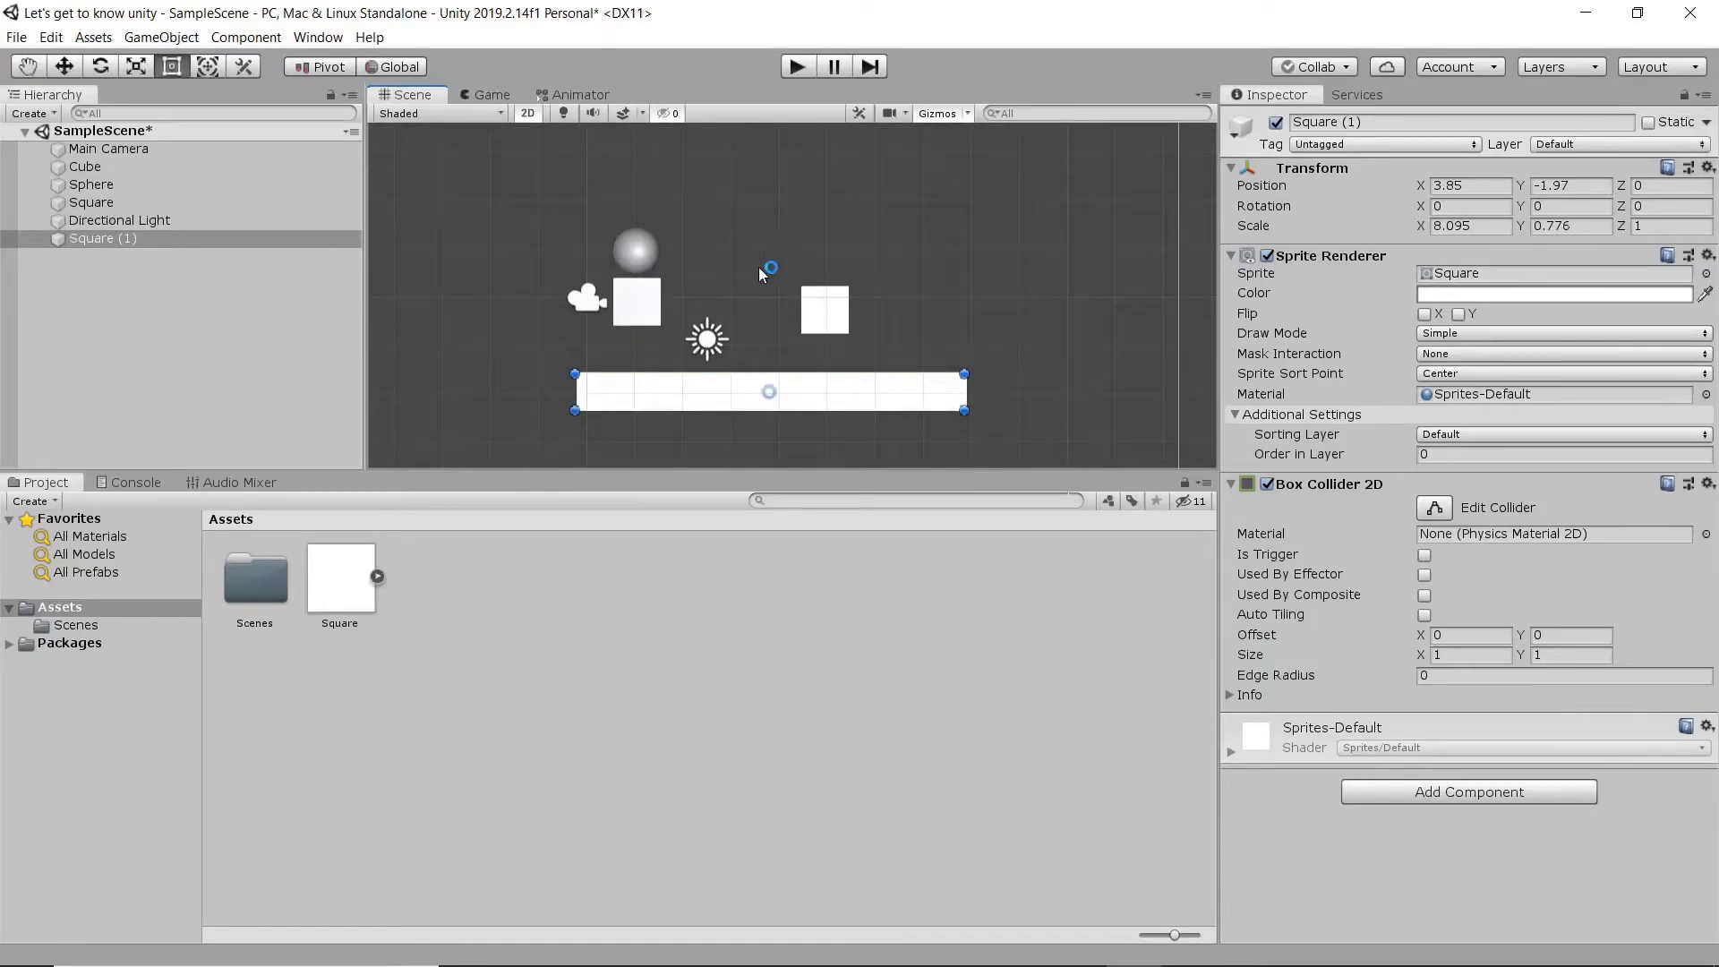
pyautogui.click(837, 319)
pyautogui.click(798, 399)
pyautogui.click(1470, 794)
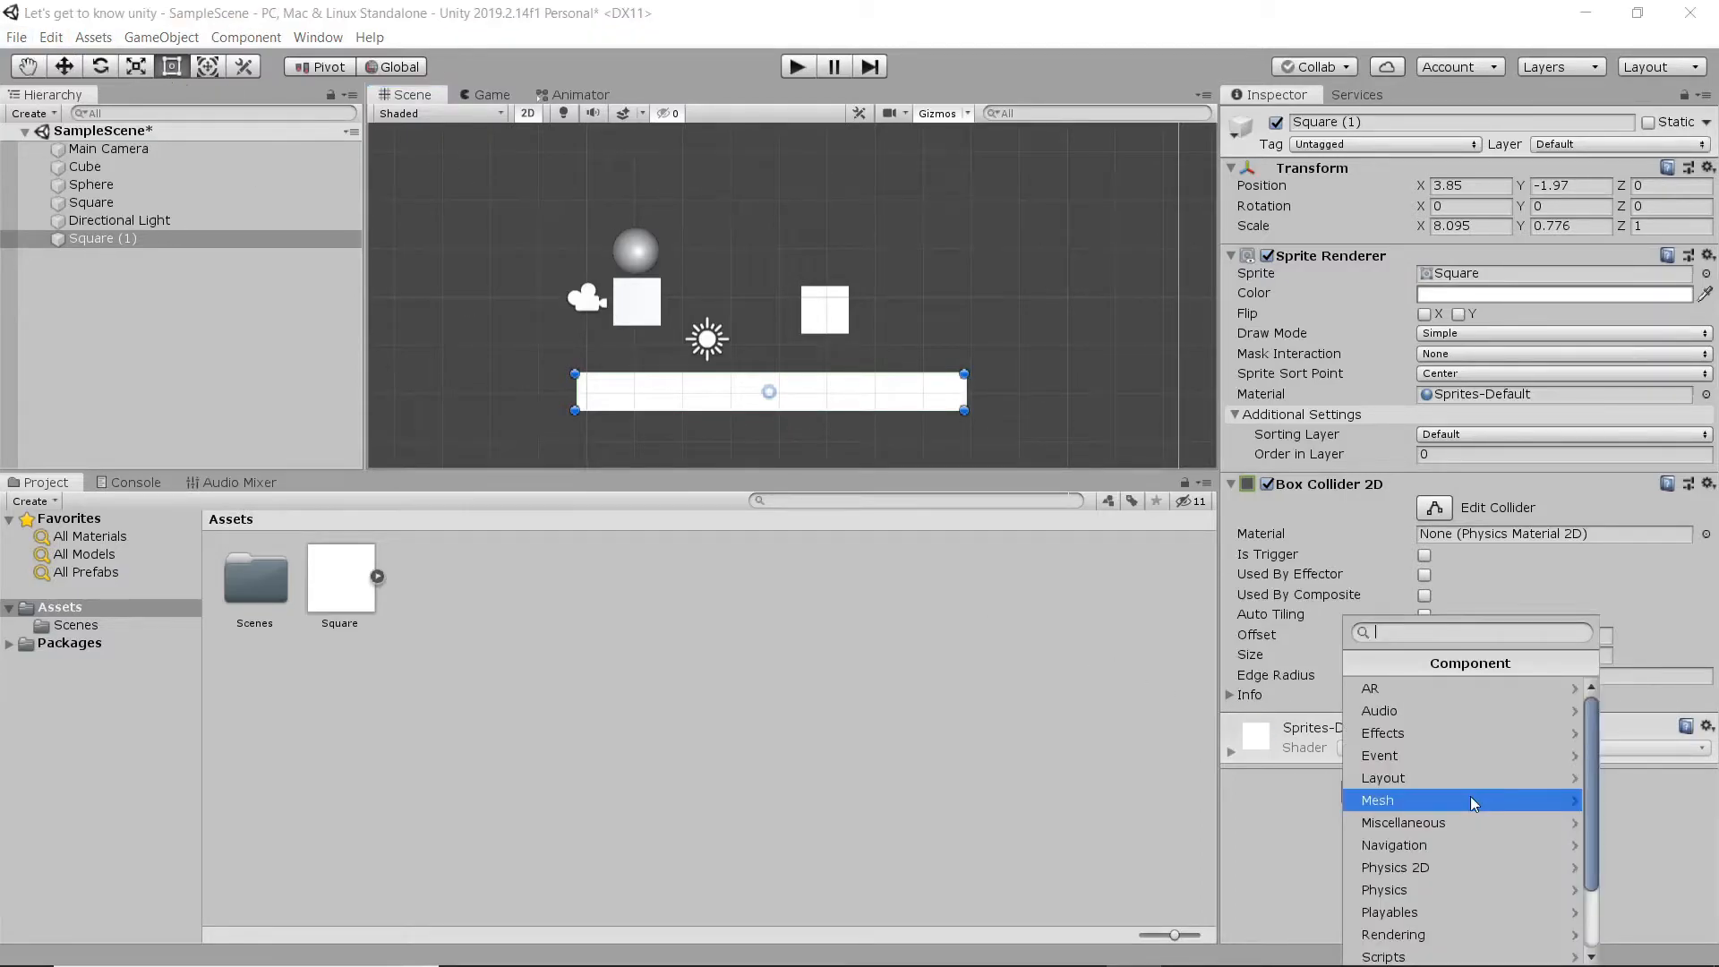
pyautogui.click(1483, 716)
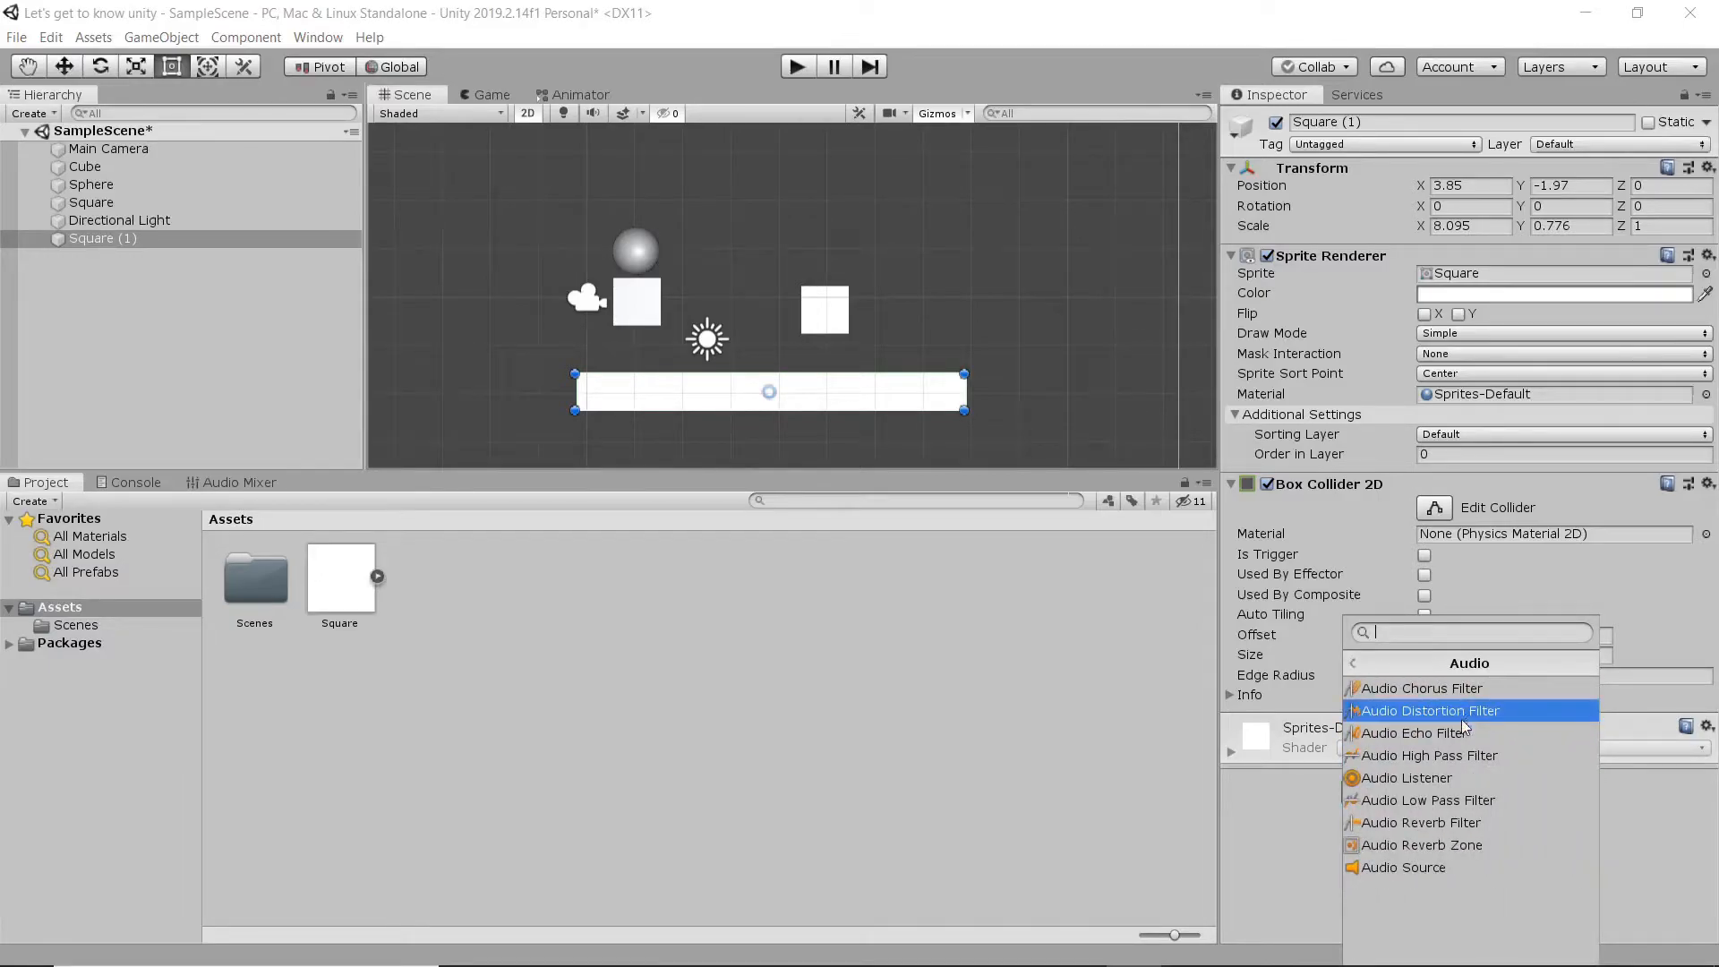
pyautogui.click(1458, 867)
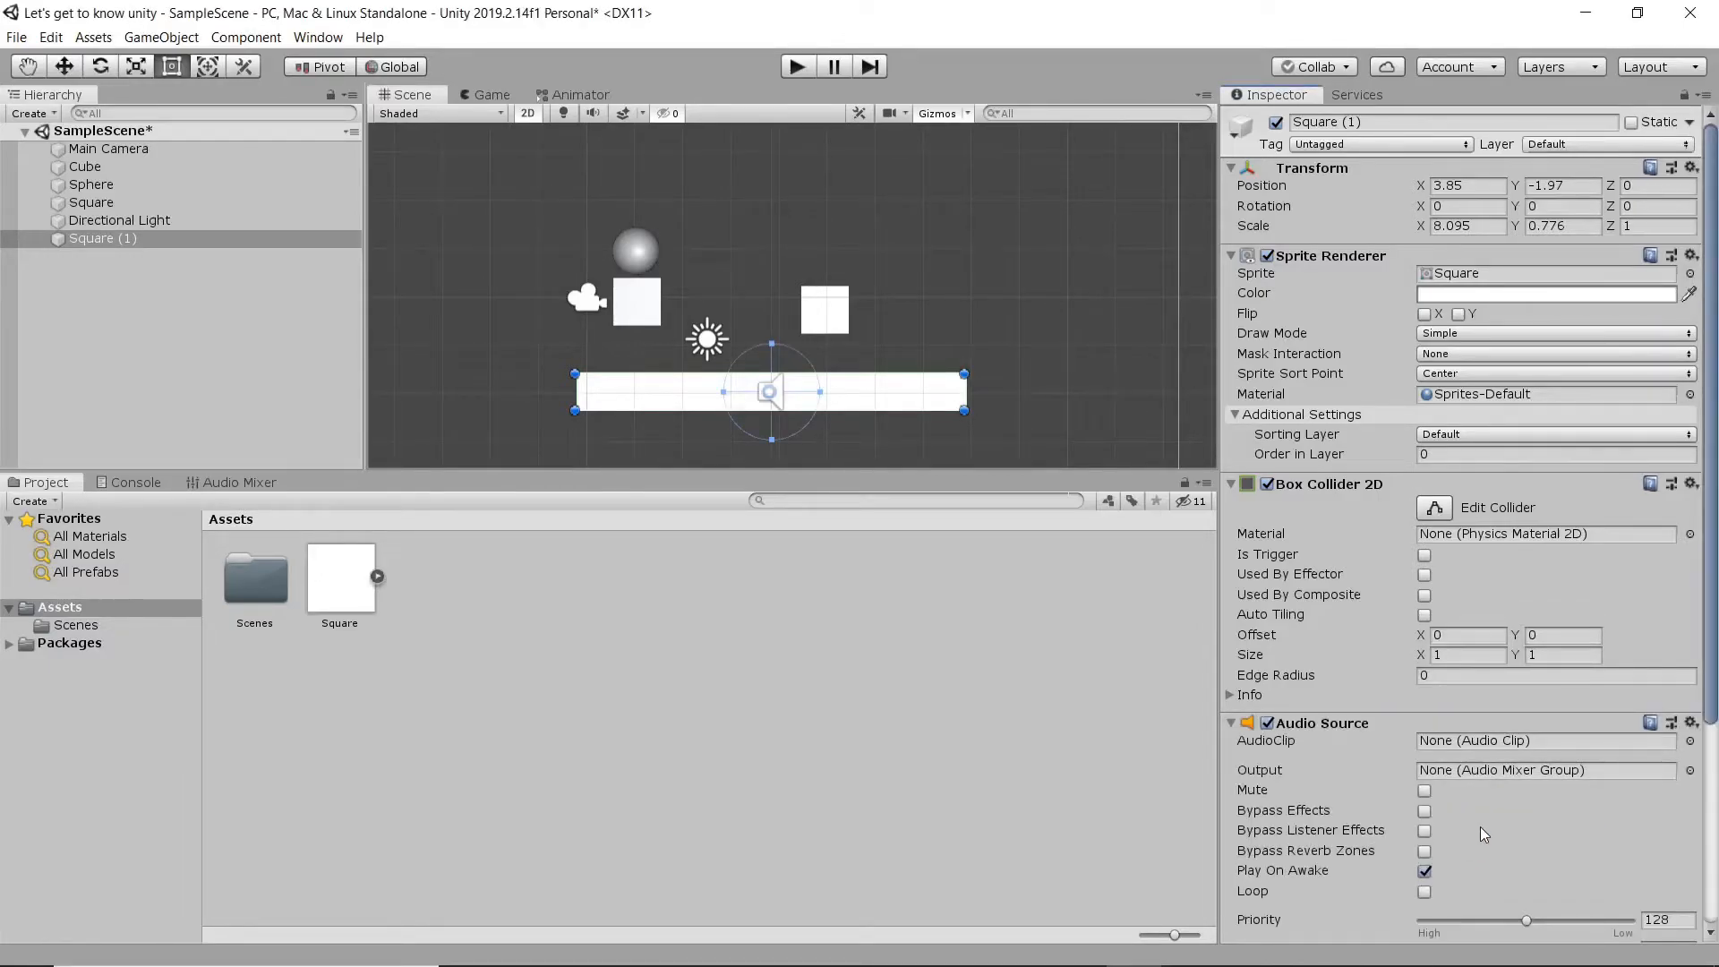
# - Examine the Audio Source's audio clip choices, Play On Awake option and 3D Sound Settings
pyautogui.scroll(-5, 1480, 826)
pyautogui.click(1689, 468)
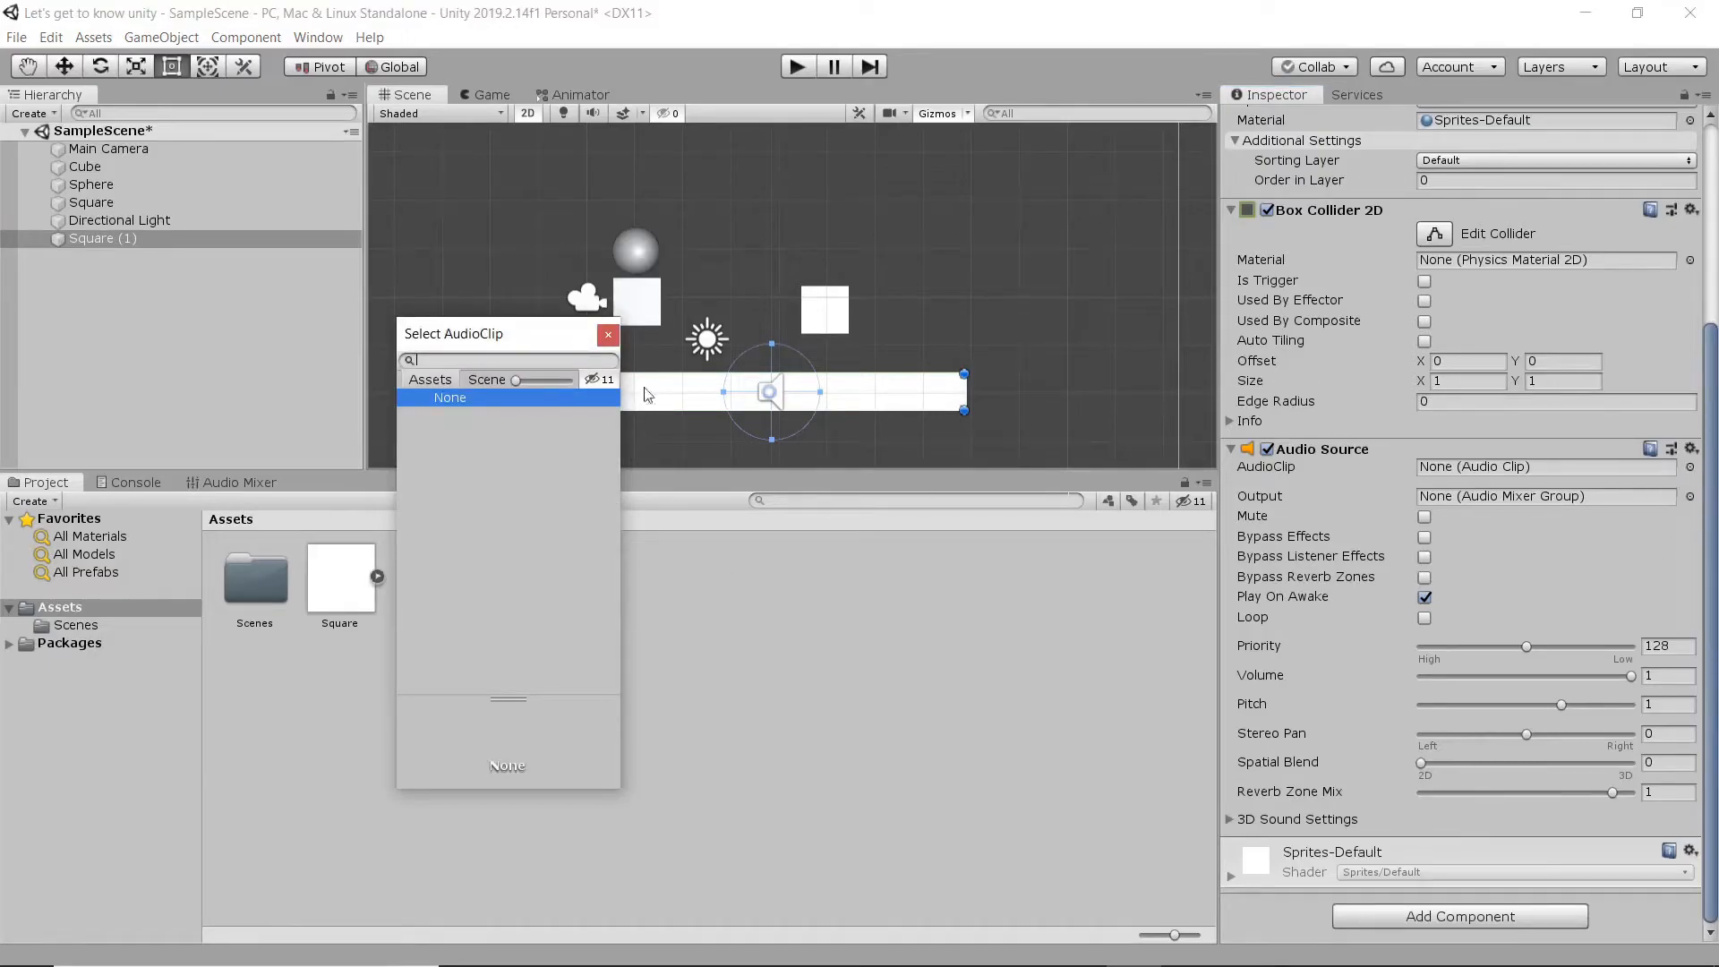
pyautogui.click(608, 336)
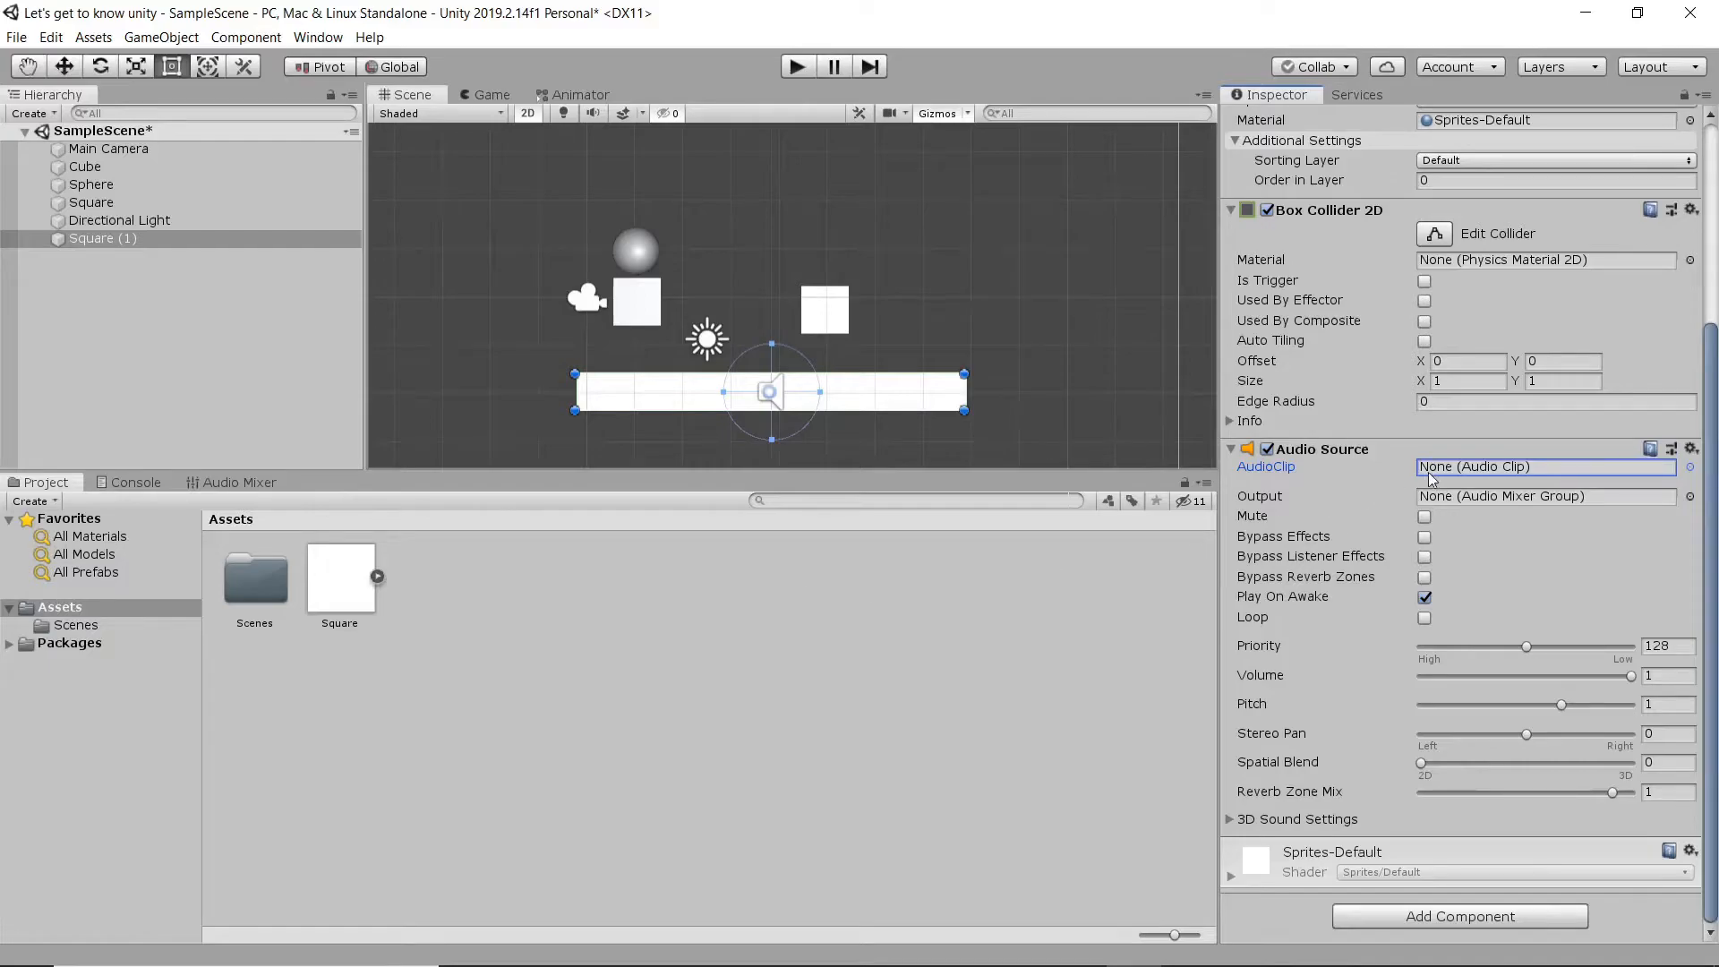
pyautogui.click(1690, 467)
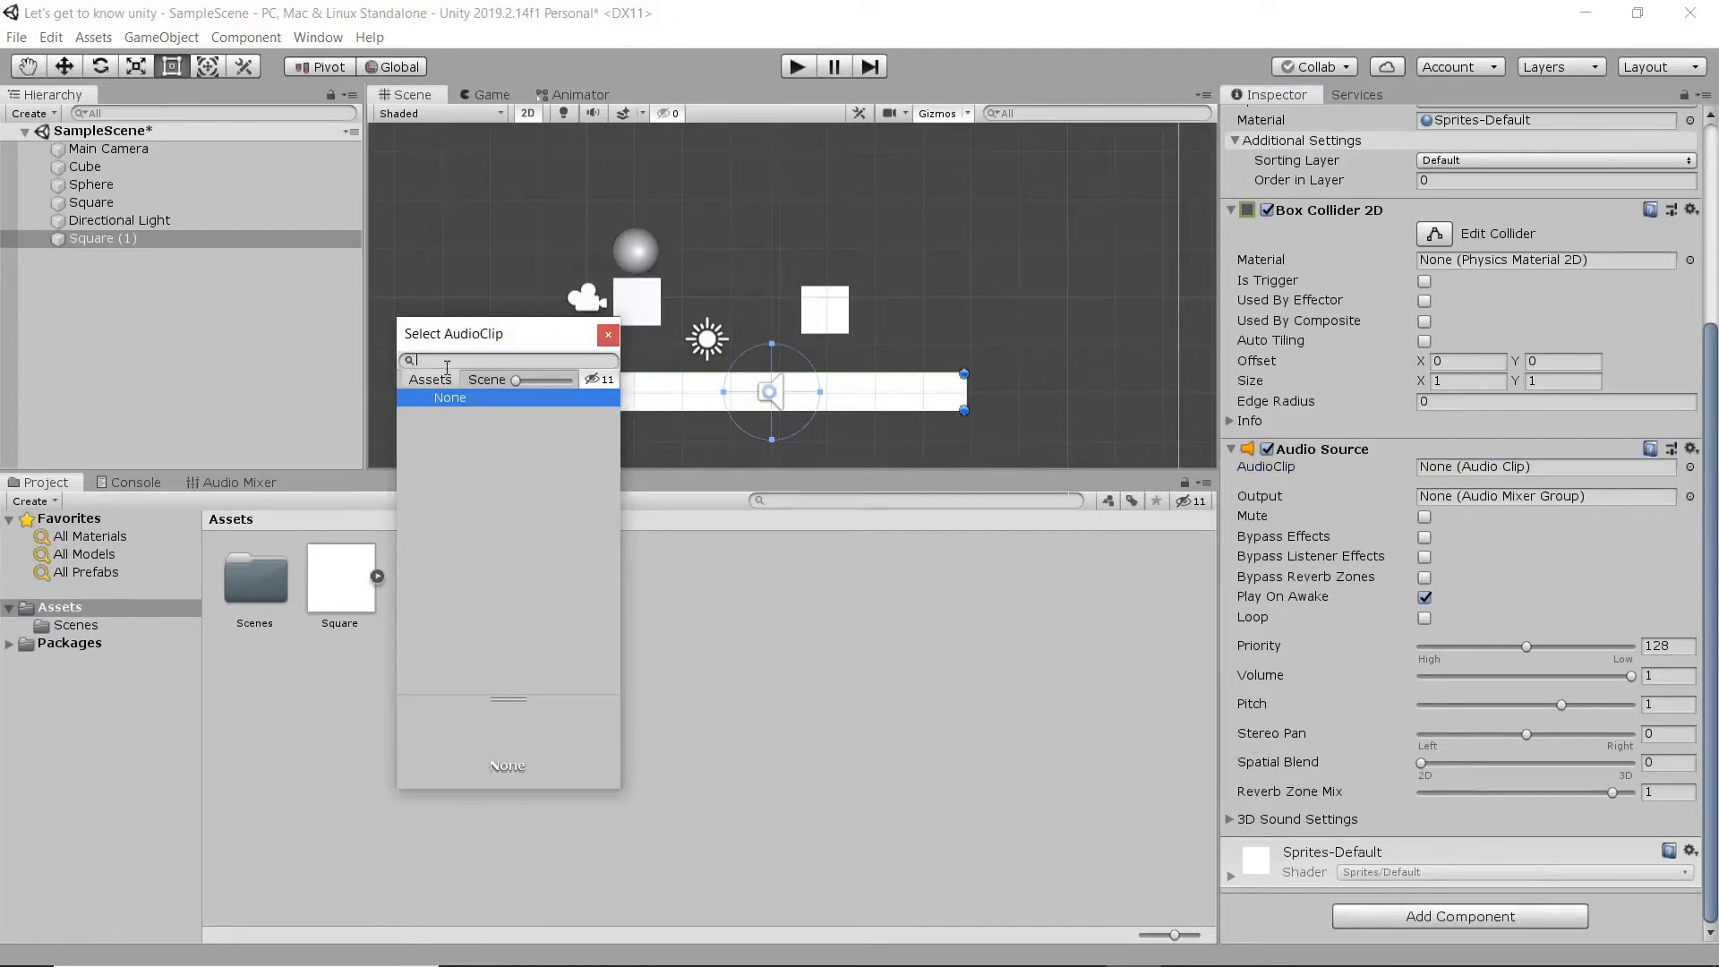
pyautogui.click(608, 334)
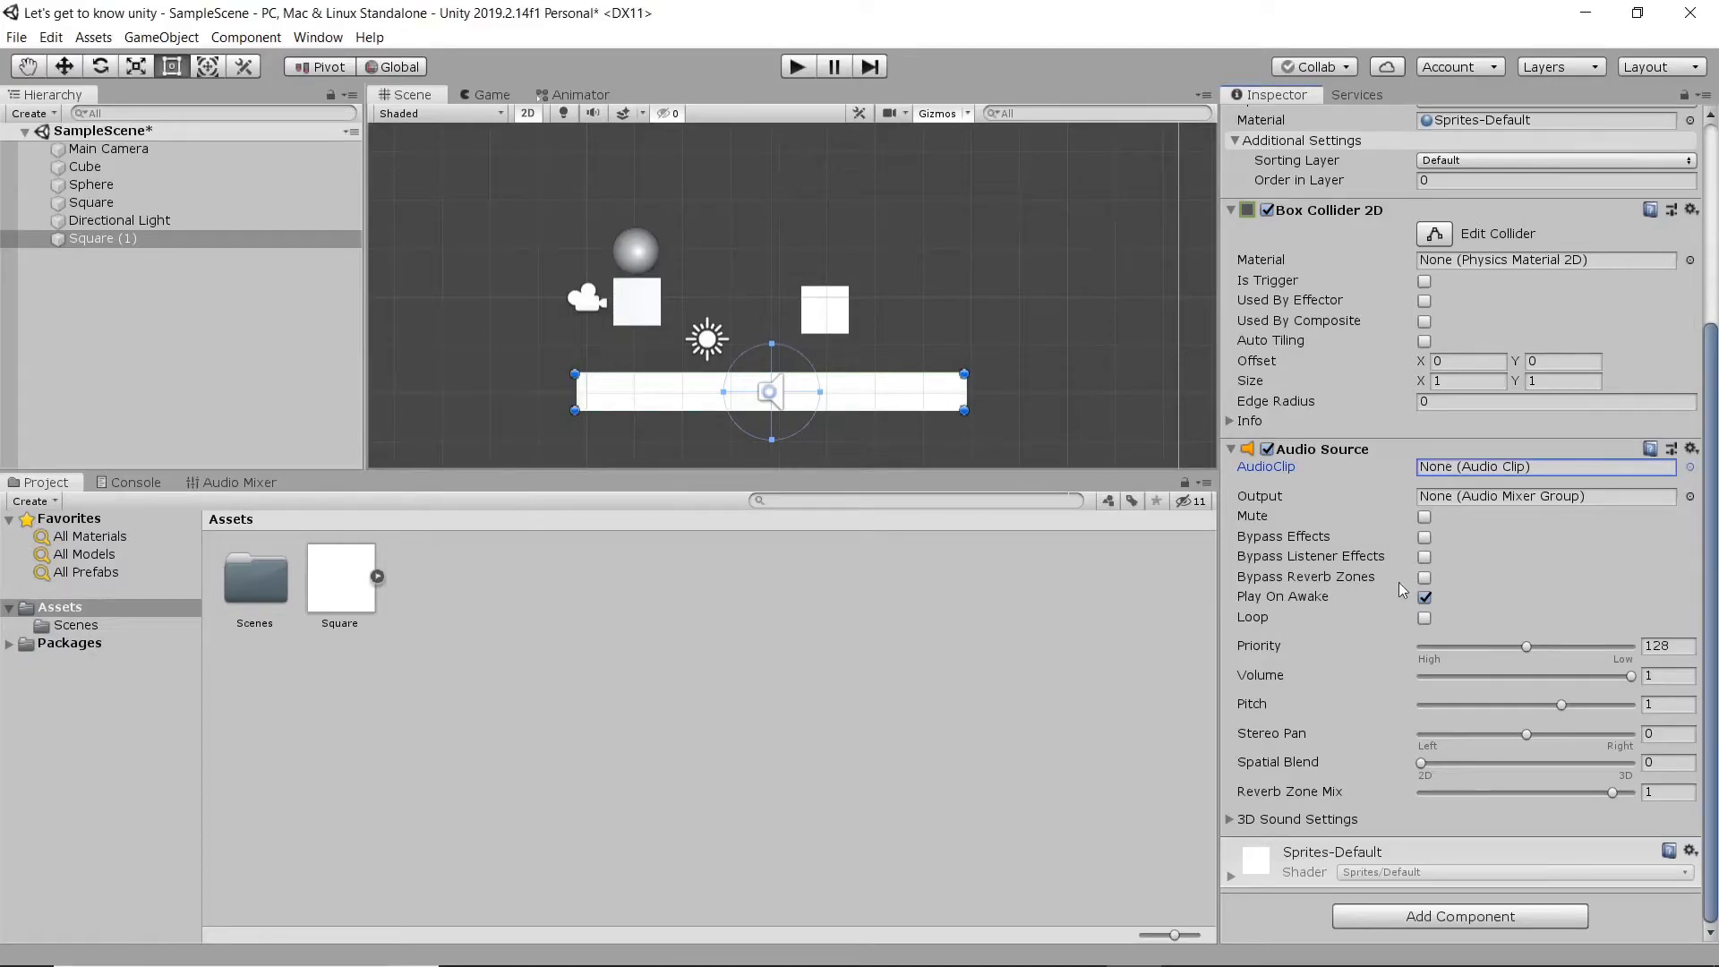
pyautogui.click(1300, 599)
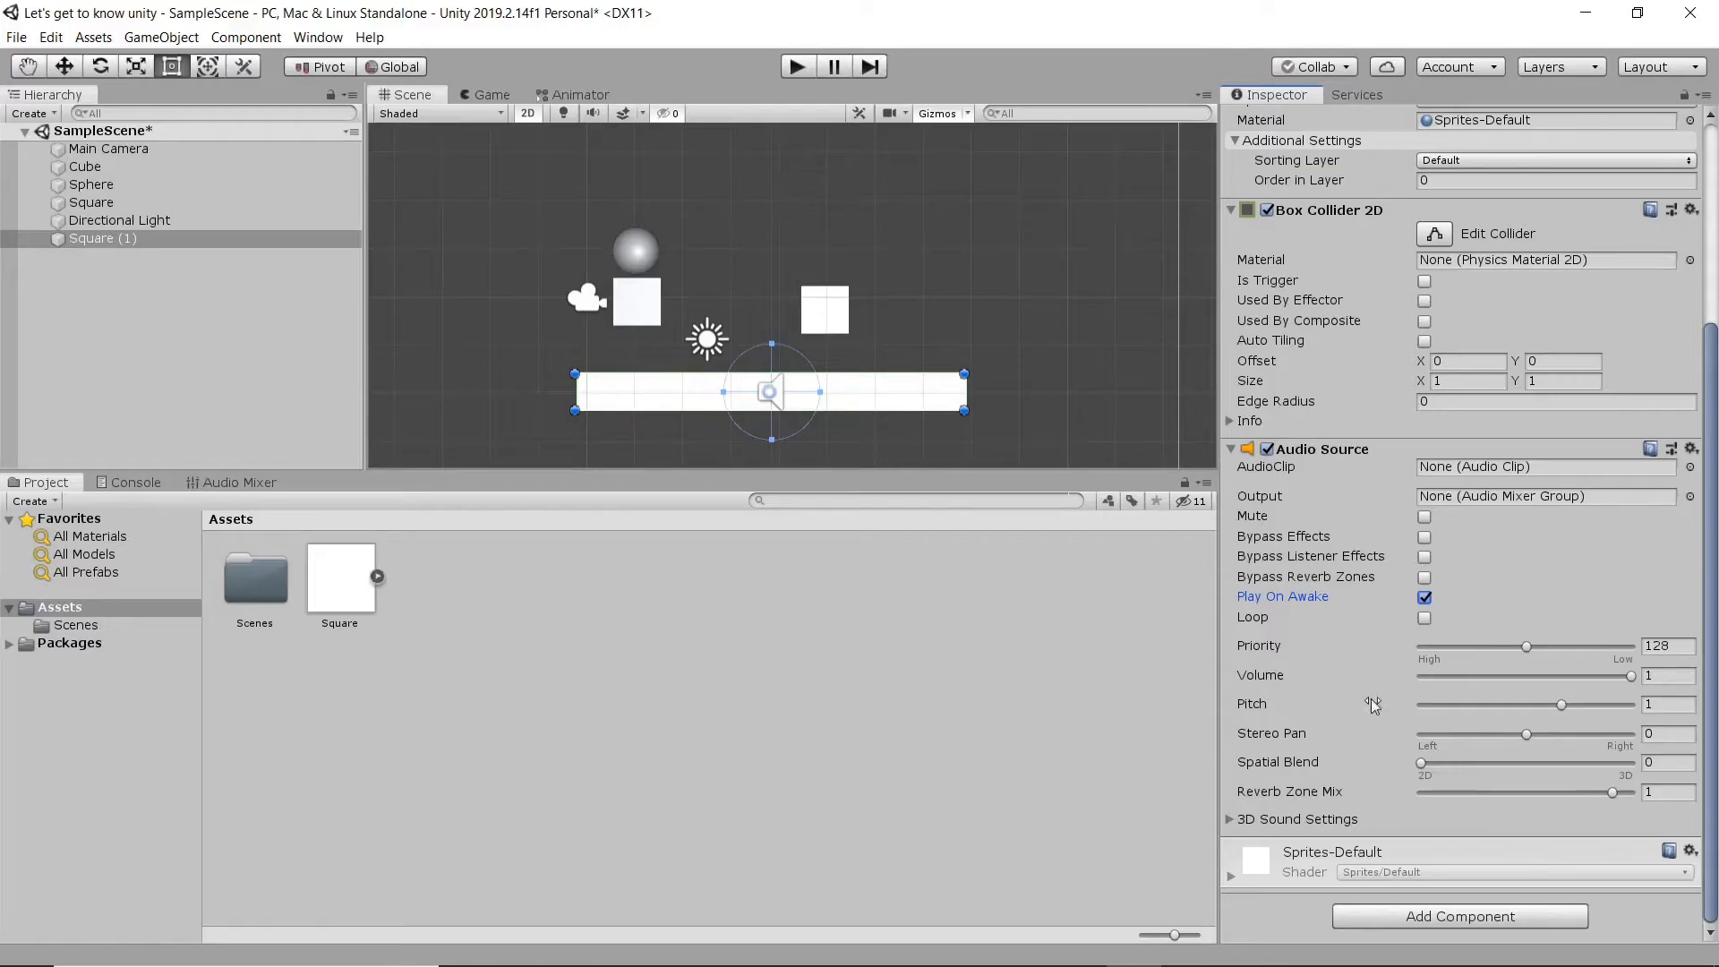
pyautogui.click(1716, 685)
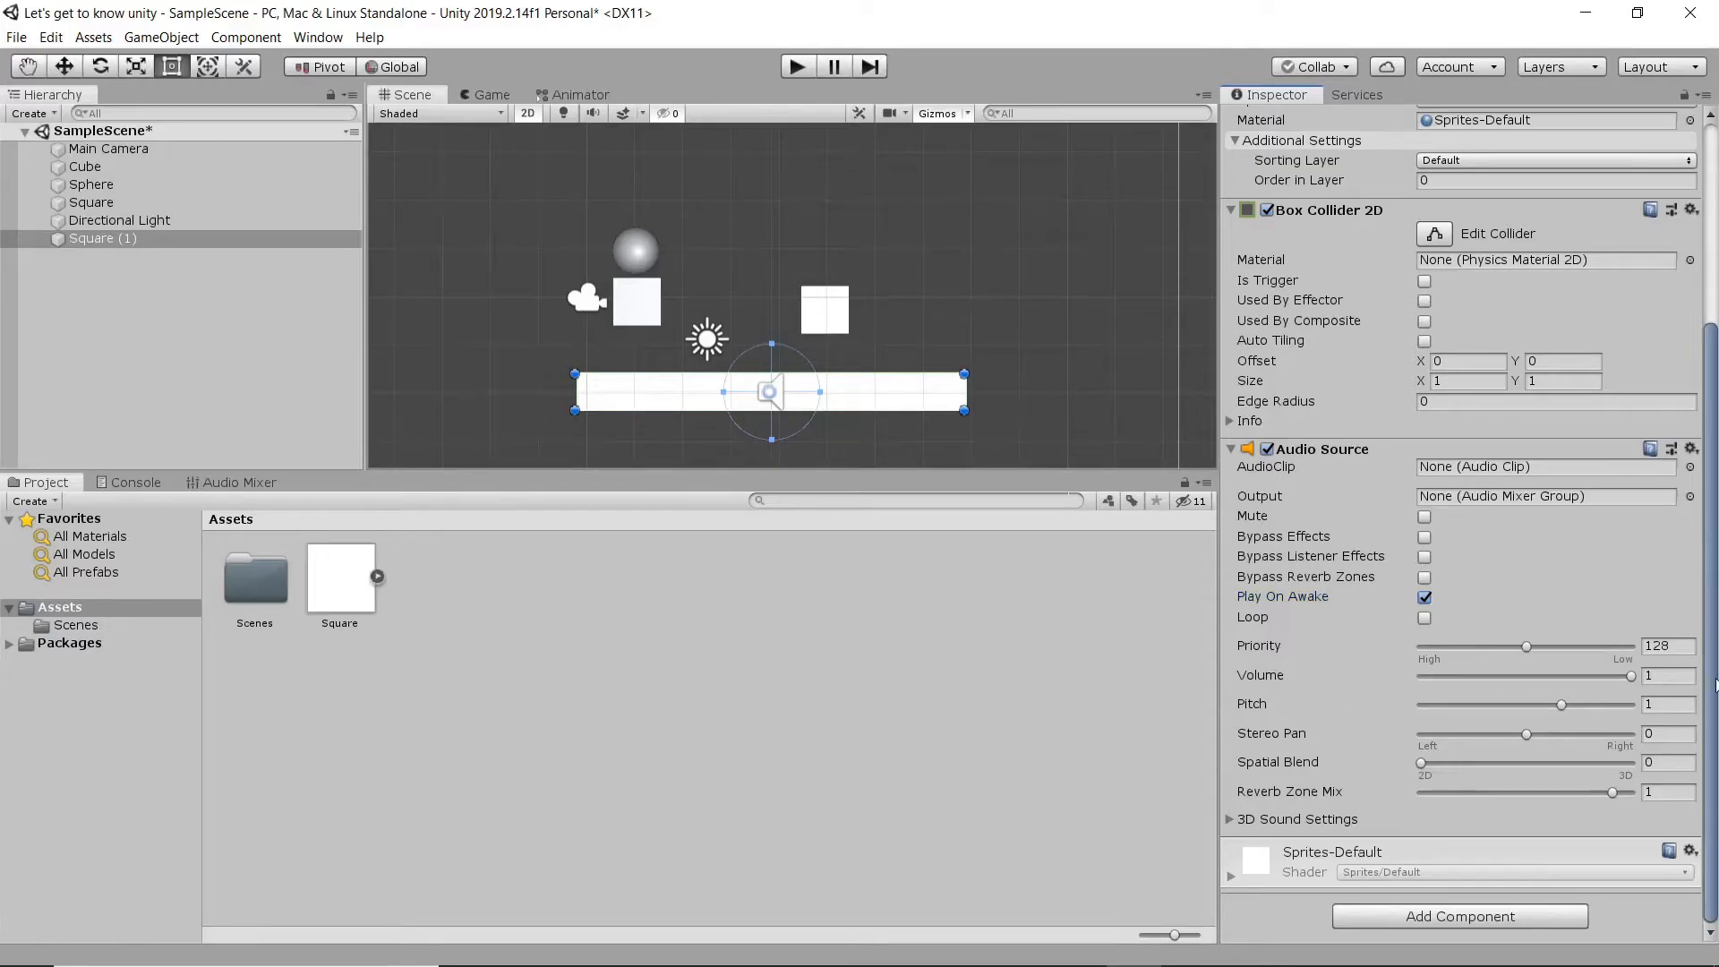
pyautogui.click(1230, 817)
pyautogui.scroll(-5, 1289, 698)
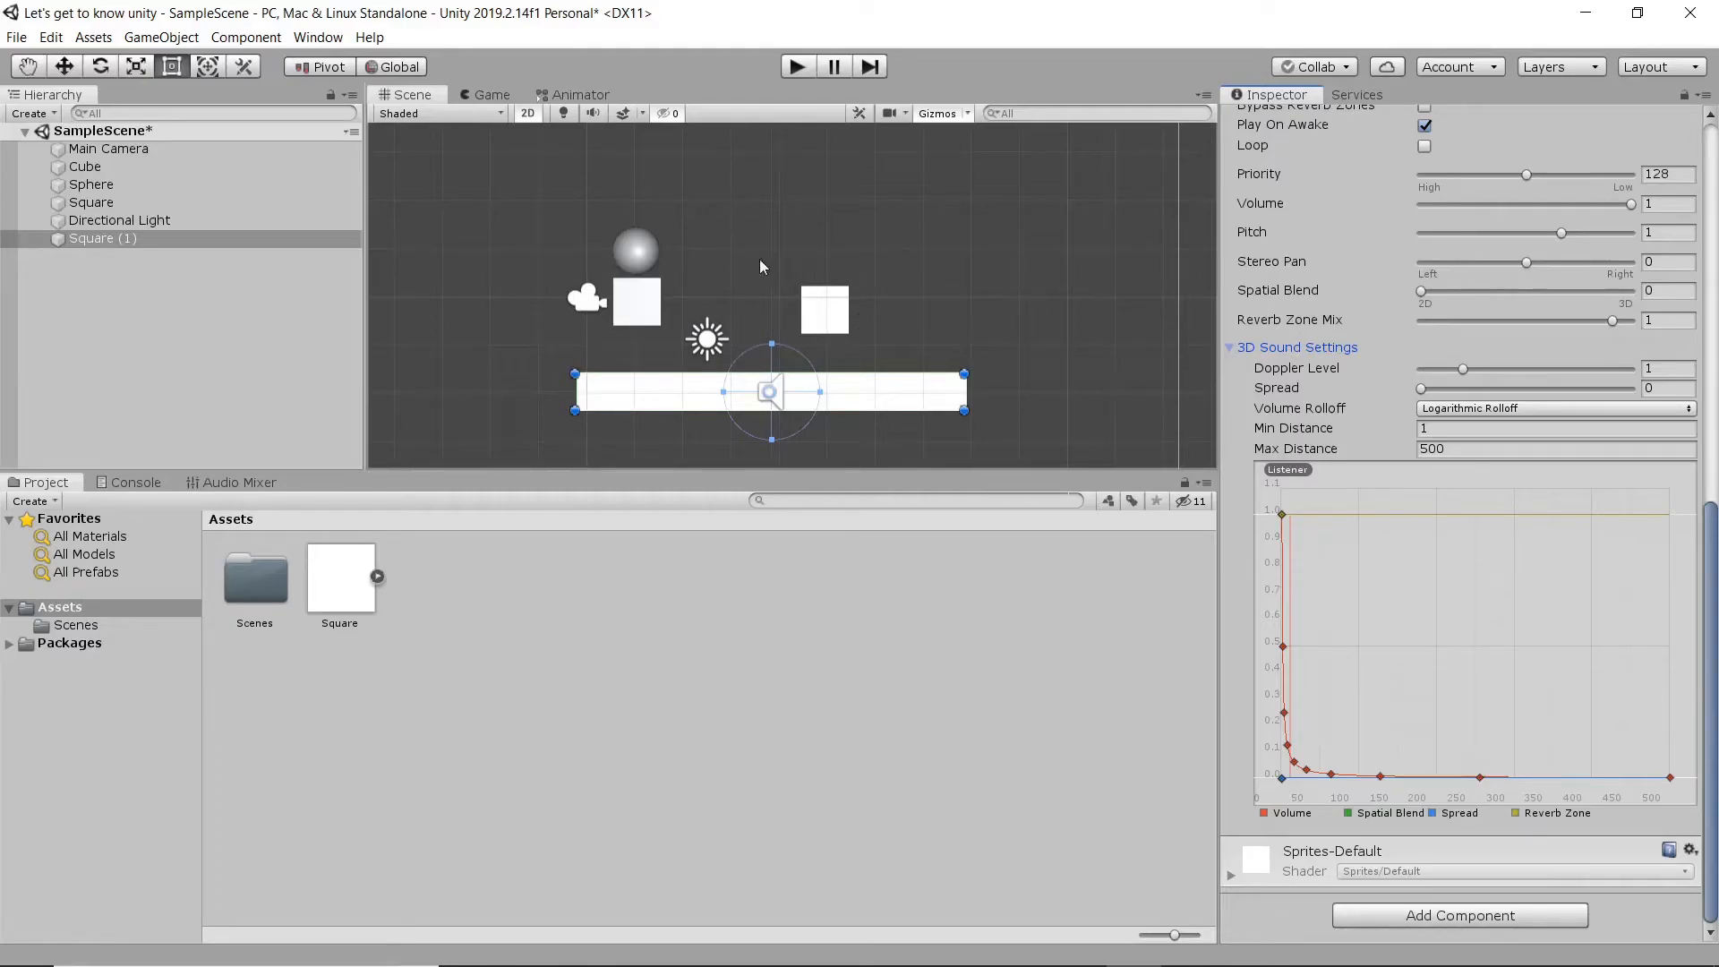
# - Inspect the Main Camera's components, including its Audio Listener, and review the platform sprite's 3D sound settings again
pyautogui.click(592, 304)
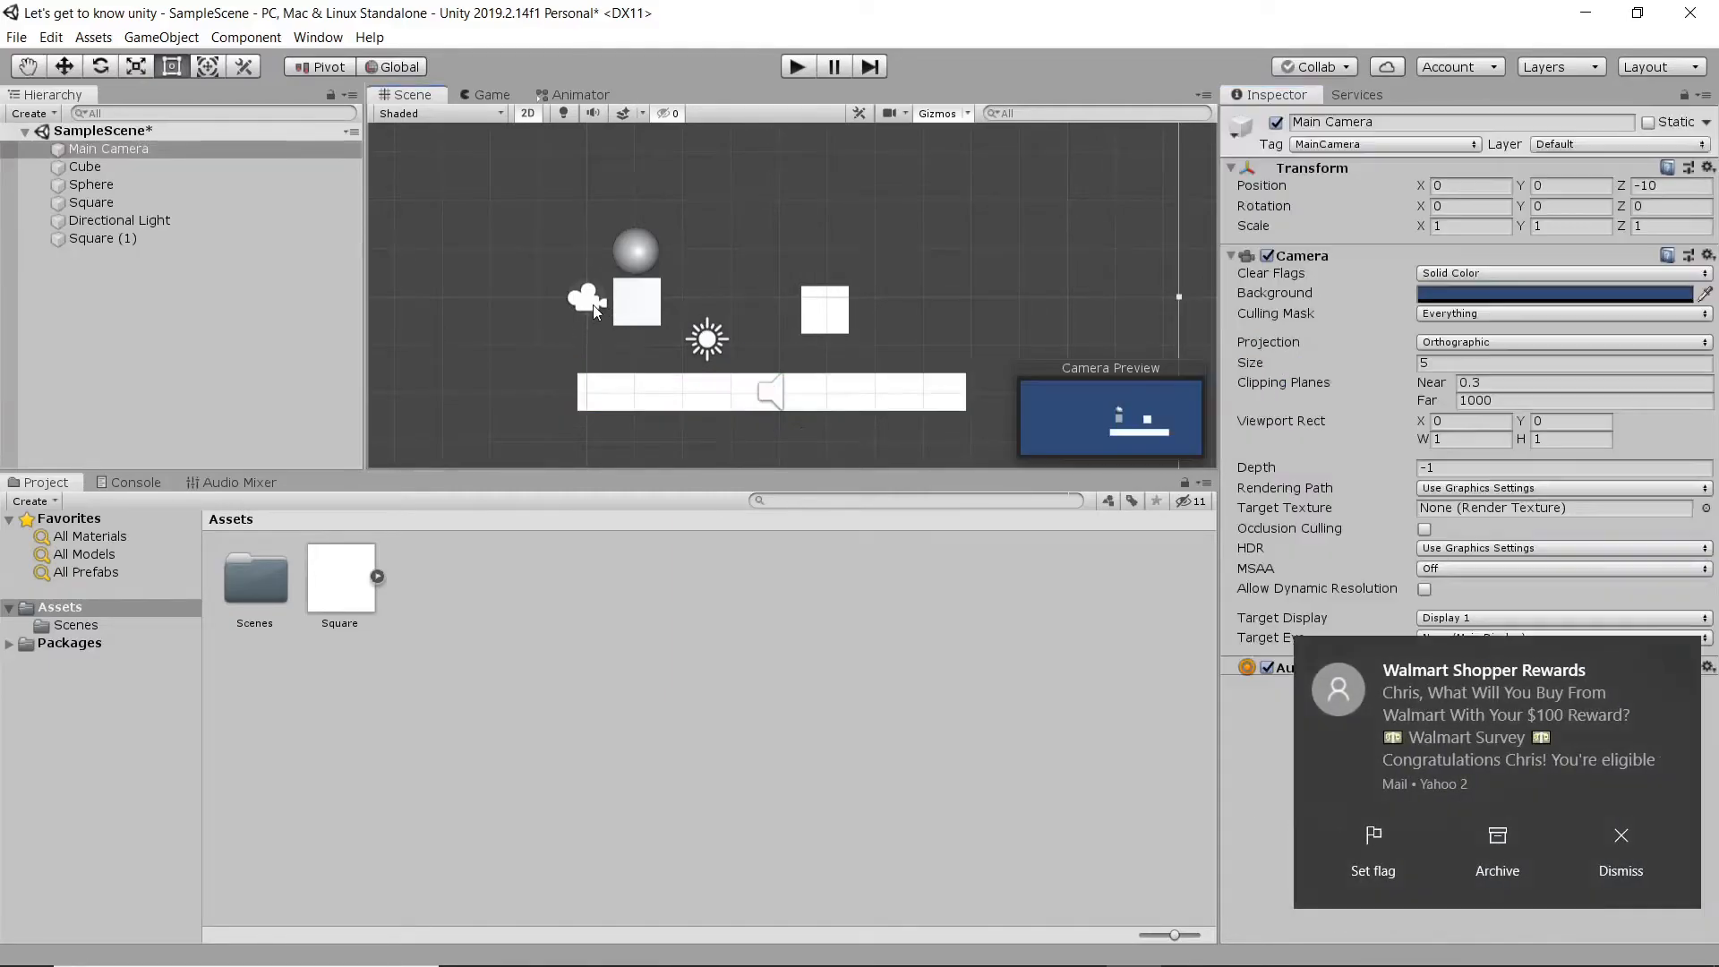
pyautogui.click(1636, 852)
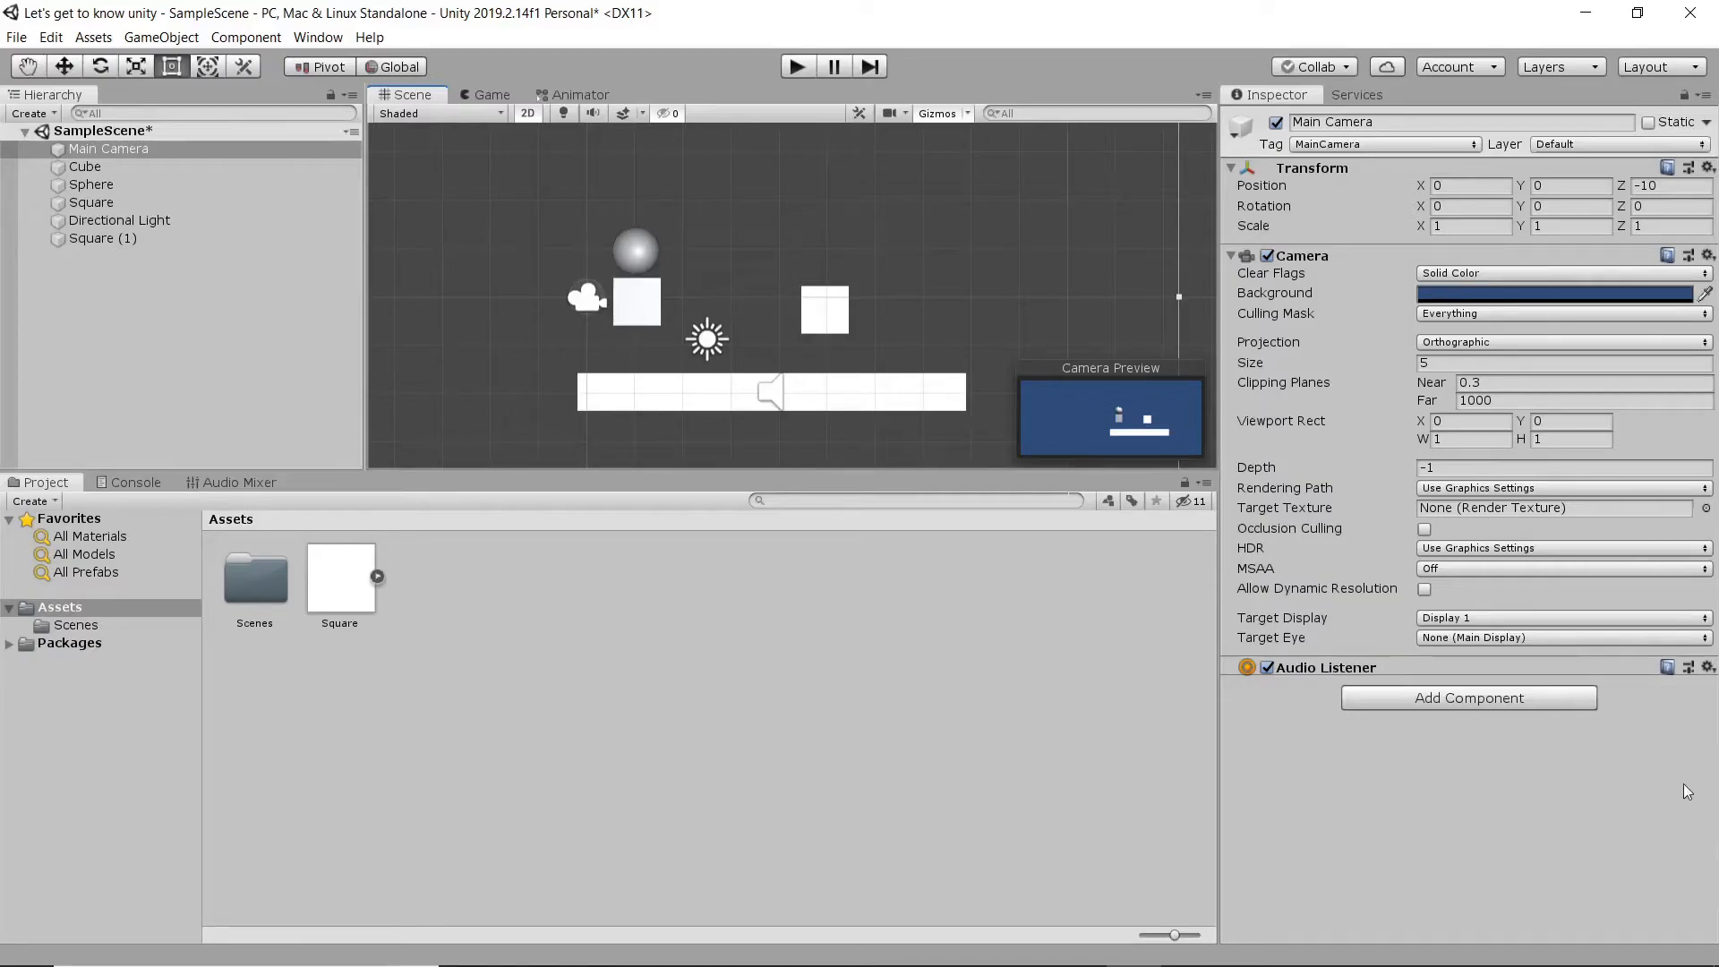
pyautogui.click(106, 132)
pyautogui.moveTo(121, 238); pyautogui.dragTo(130, 134)
pyautogui.click(128, 134)
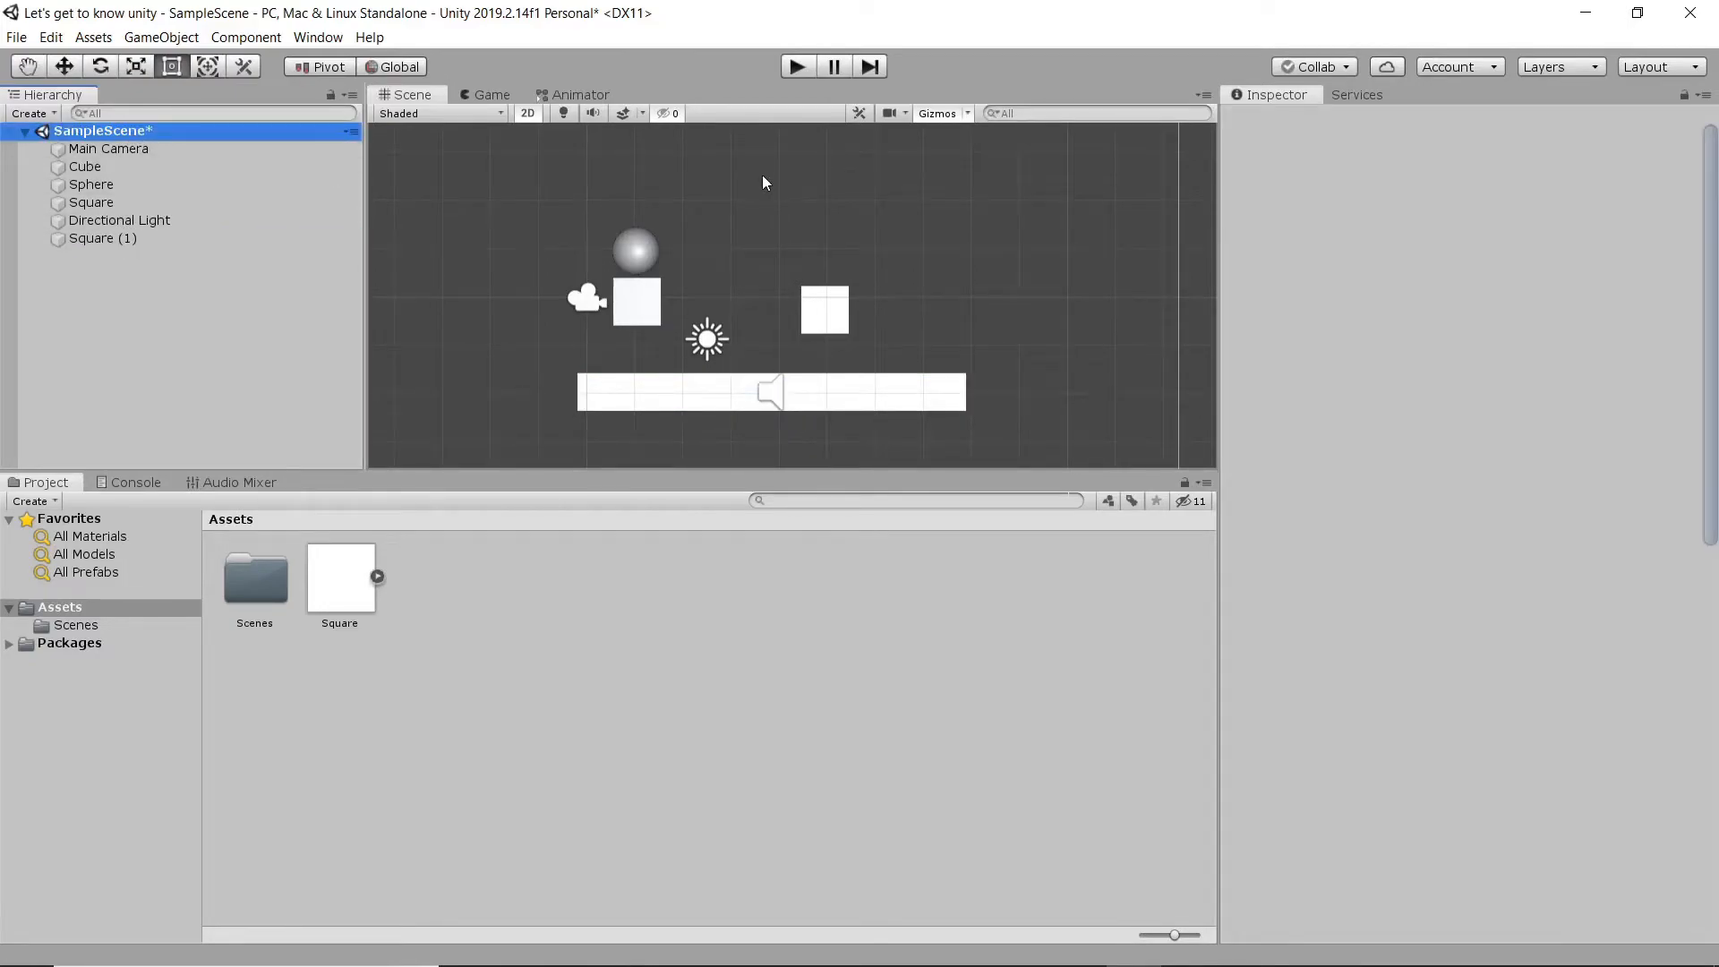
pyautogui.click(212, 239)
pyautogui.scroll(-10, 1282, 784)
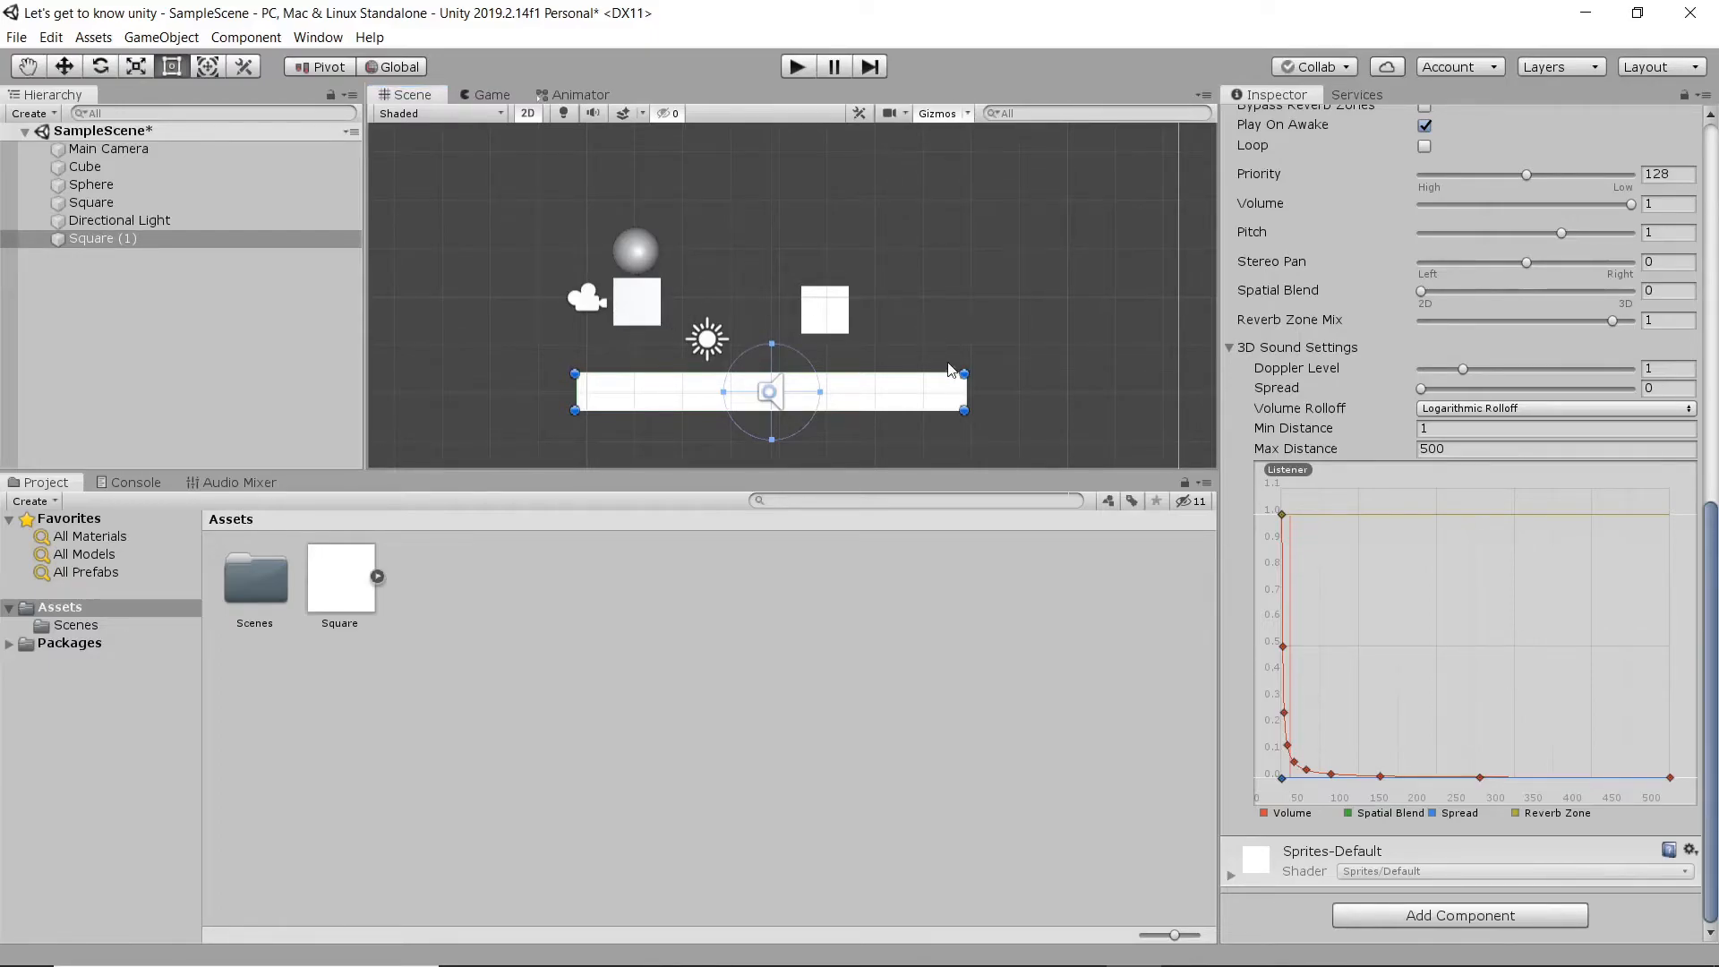
# - Place another Square sprite in the scene and enlarge it to about 6.5 by 6.7 in scale, at X 4.91, Y 0.69
pyautogui.click(425, 655)
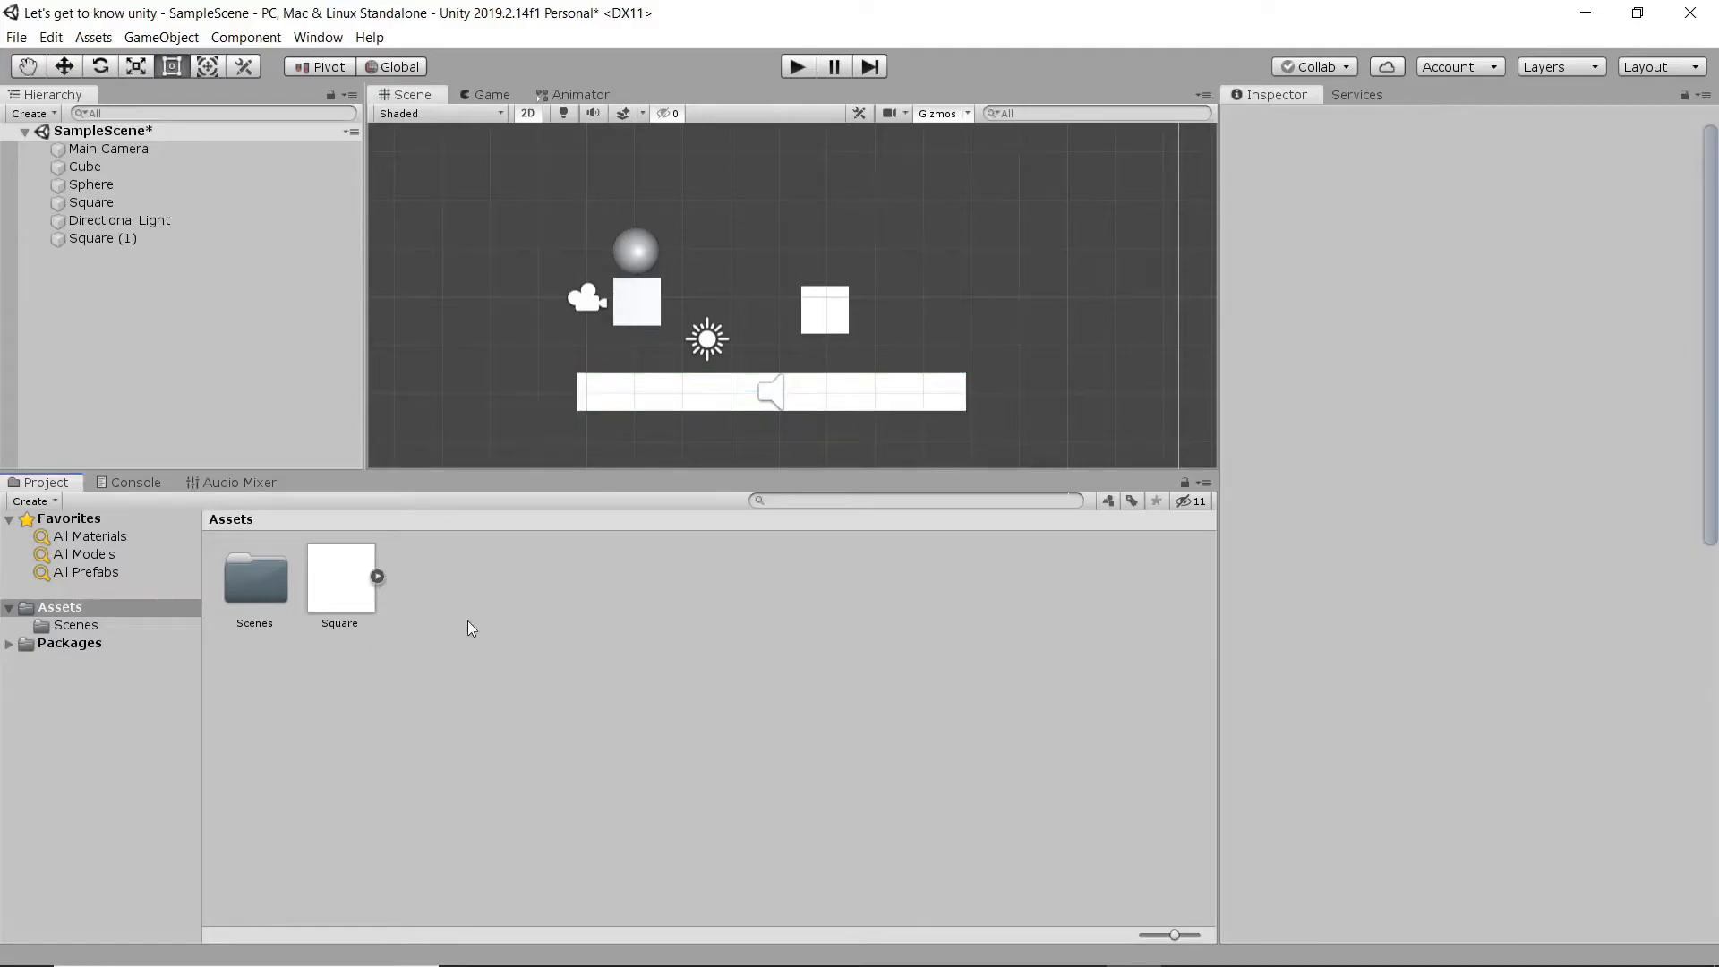
pyautogui.moveTo(335, 590); pyautogui.dragTo(1212, 540)
pyautogui.moveTo(1075, 398); pyautogui.dragTo(836, 282)
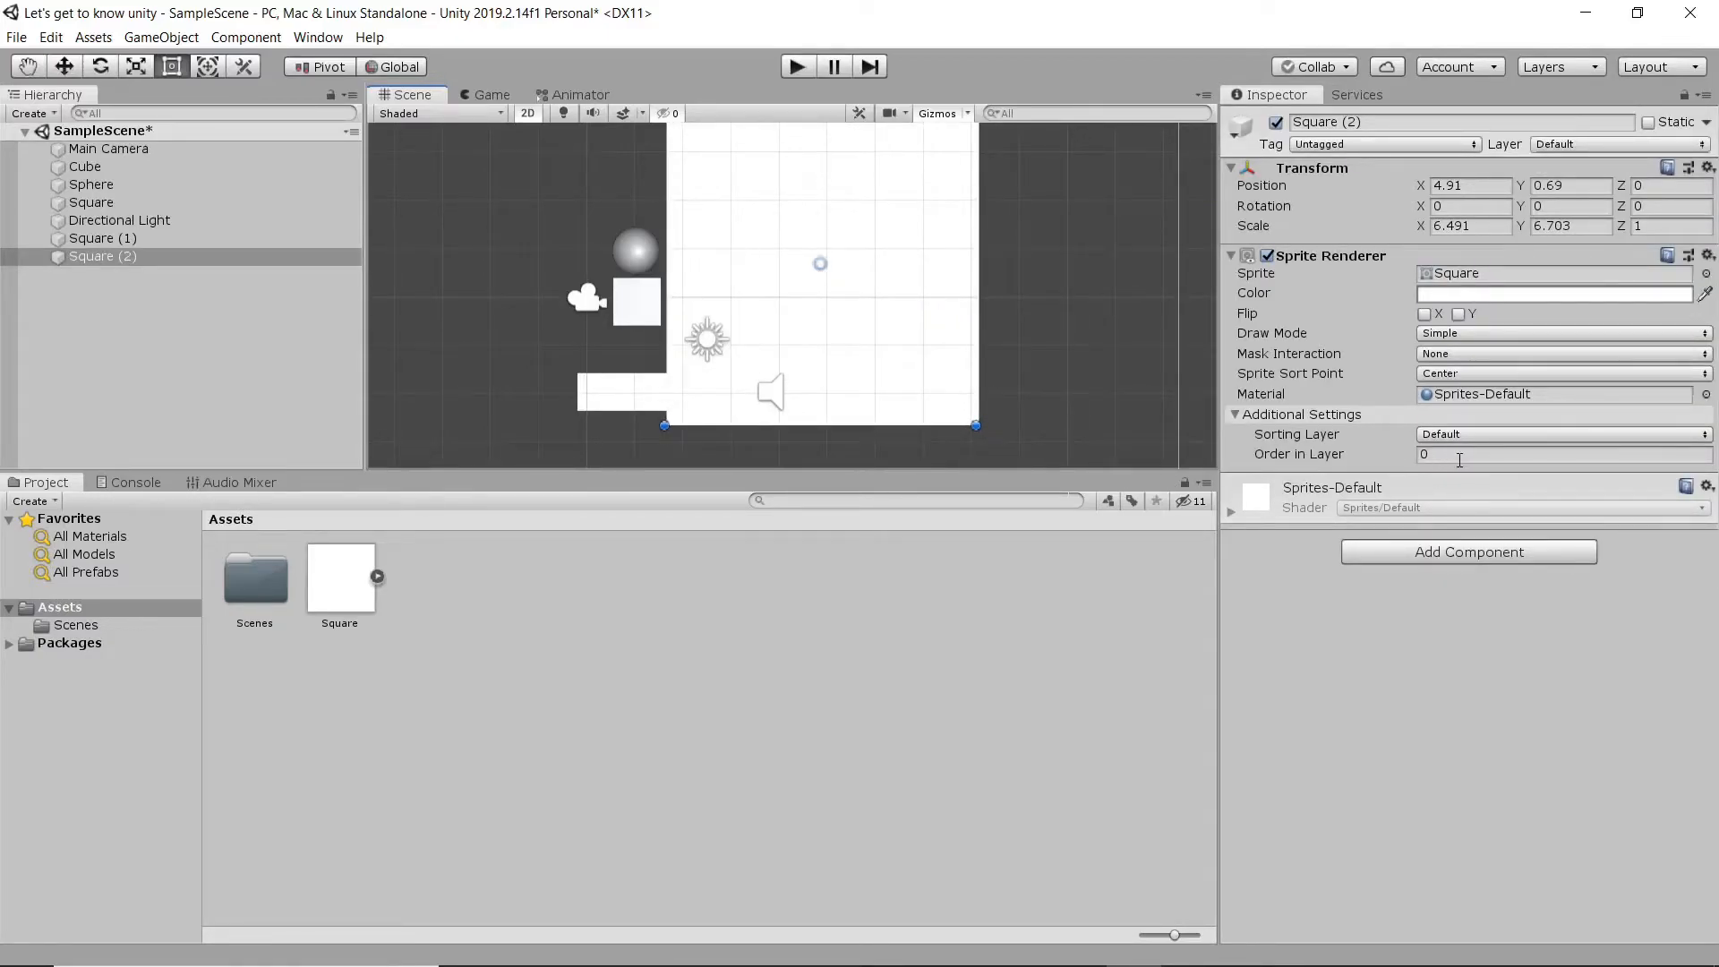
# - Set the large square's Order in Layer to -3 and reposition it at about X 4.36, Y 0.28
pyautogui.moveTo(840, 277); pyautogui.dragTo(922, 295)
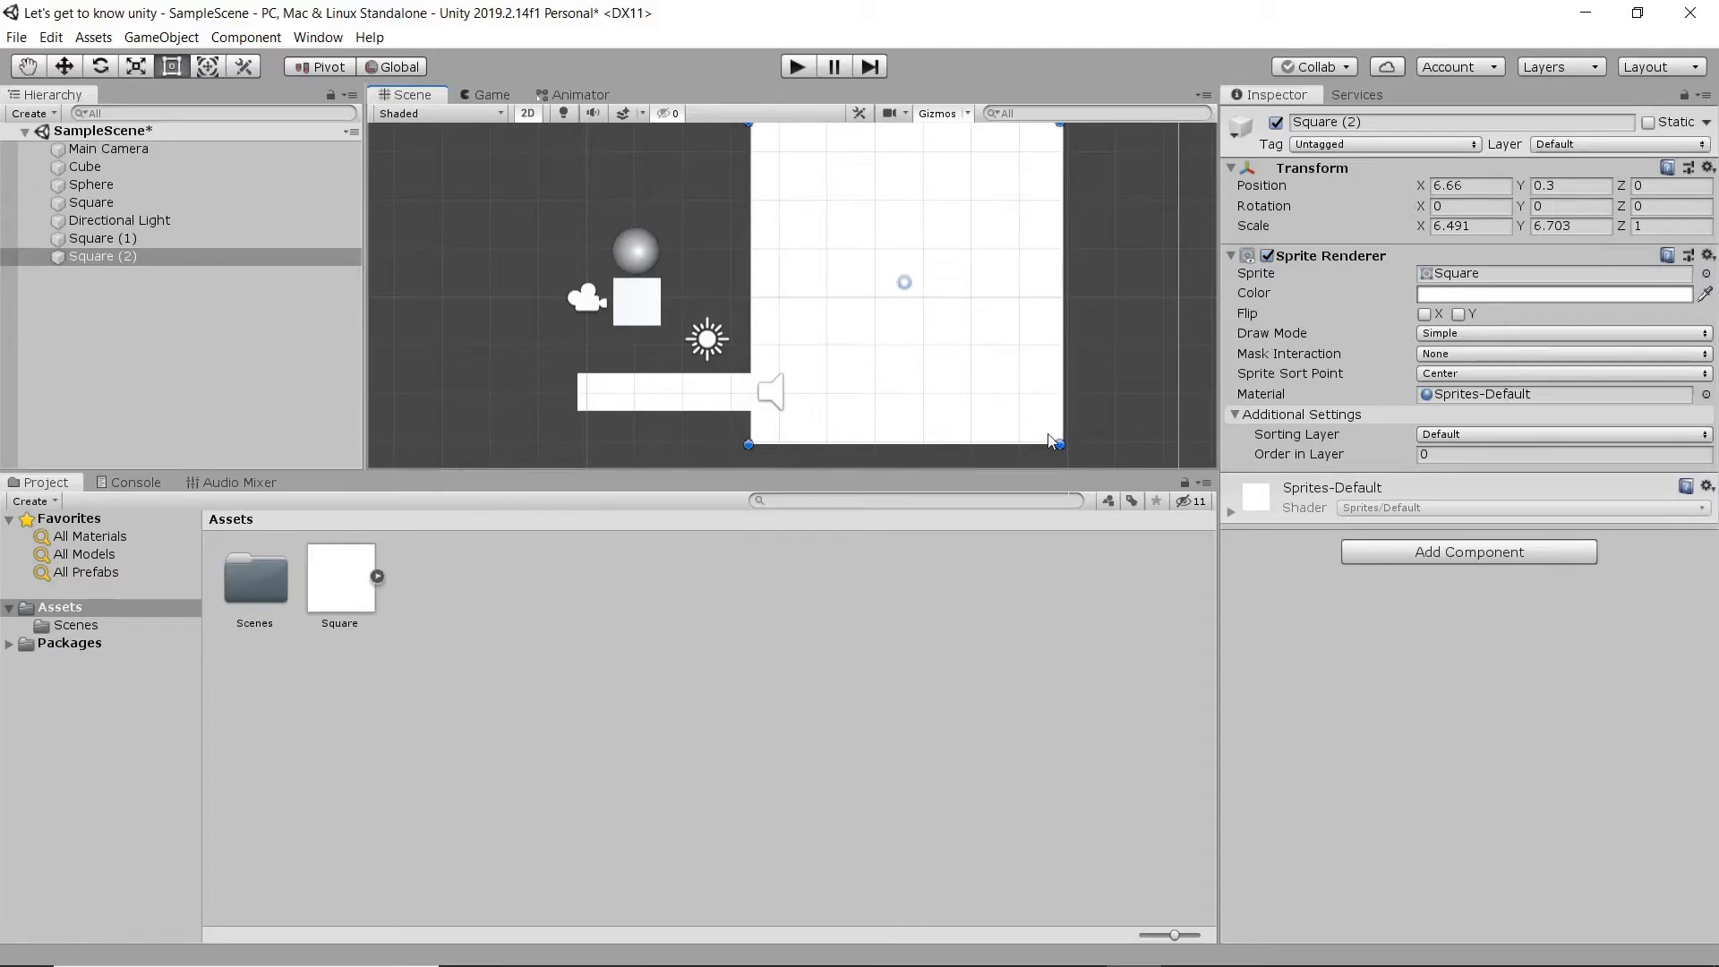
pyautogui.moveTo(1012, 379); pyautogui.dragTo(867, 386)
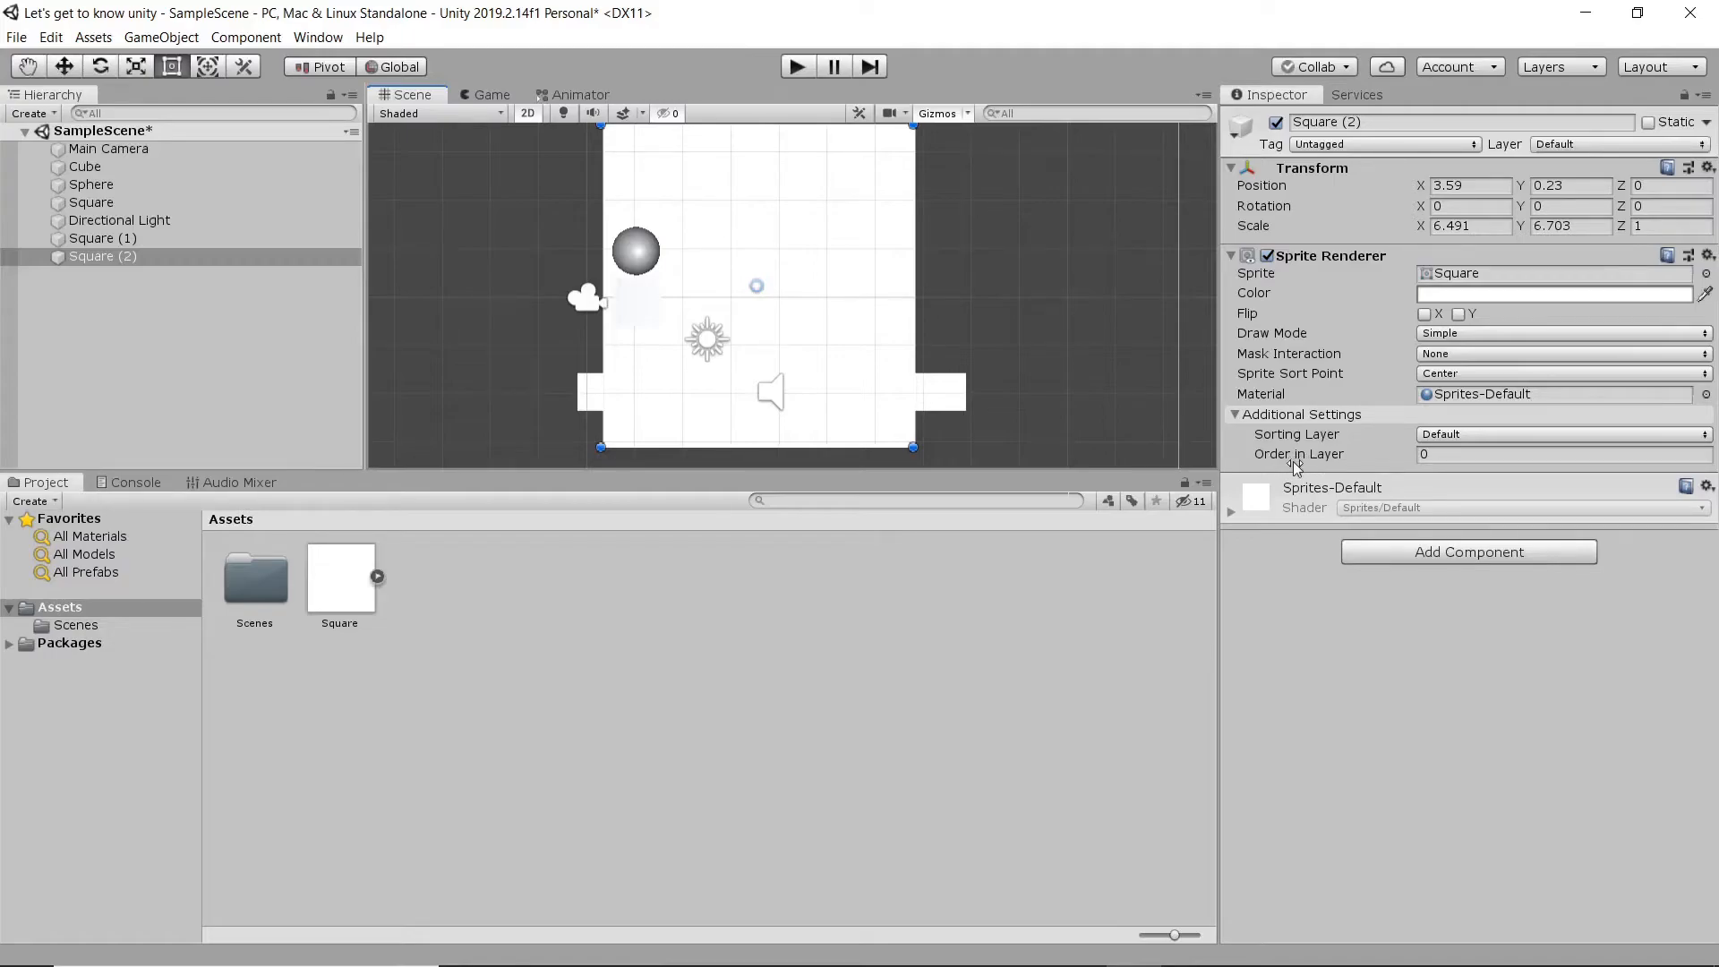
pyautogui.click(1350, 465)
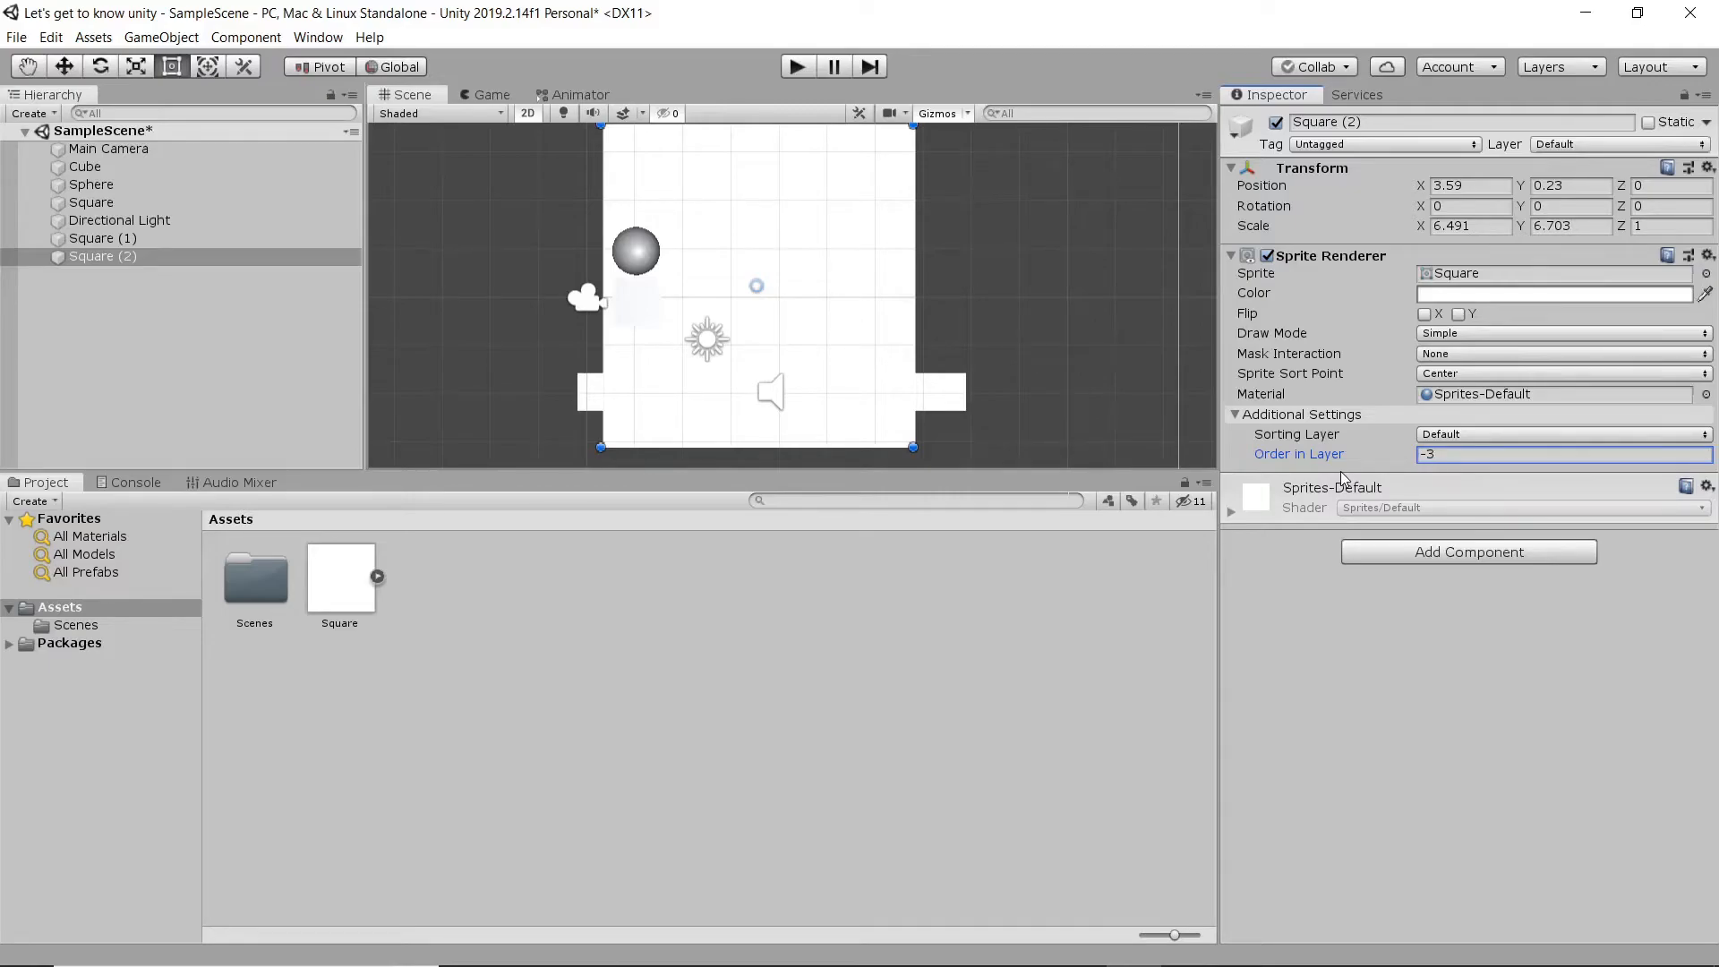
pyautogui.click(1404, 664)
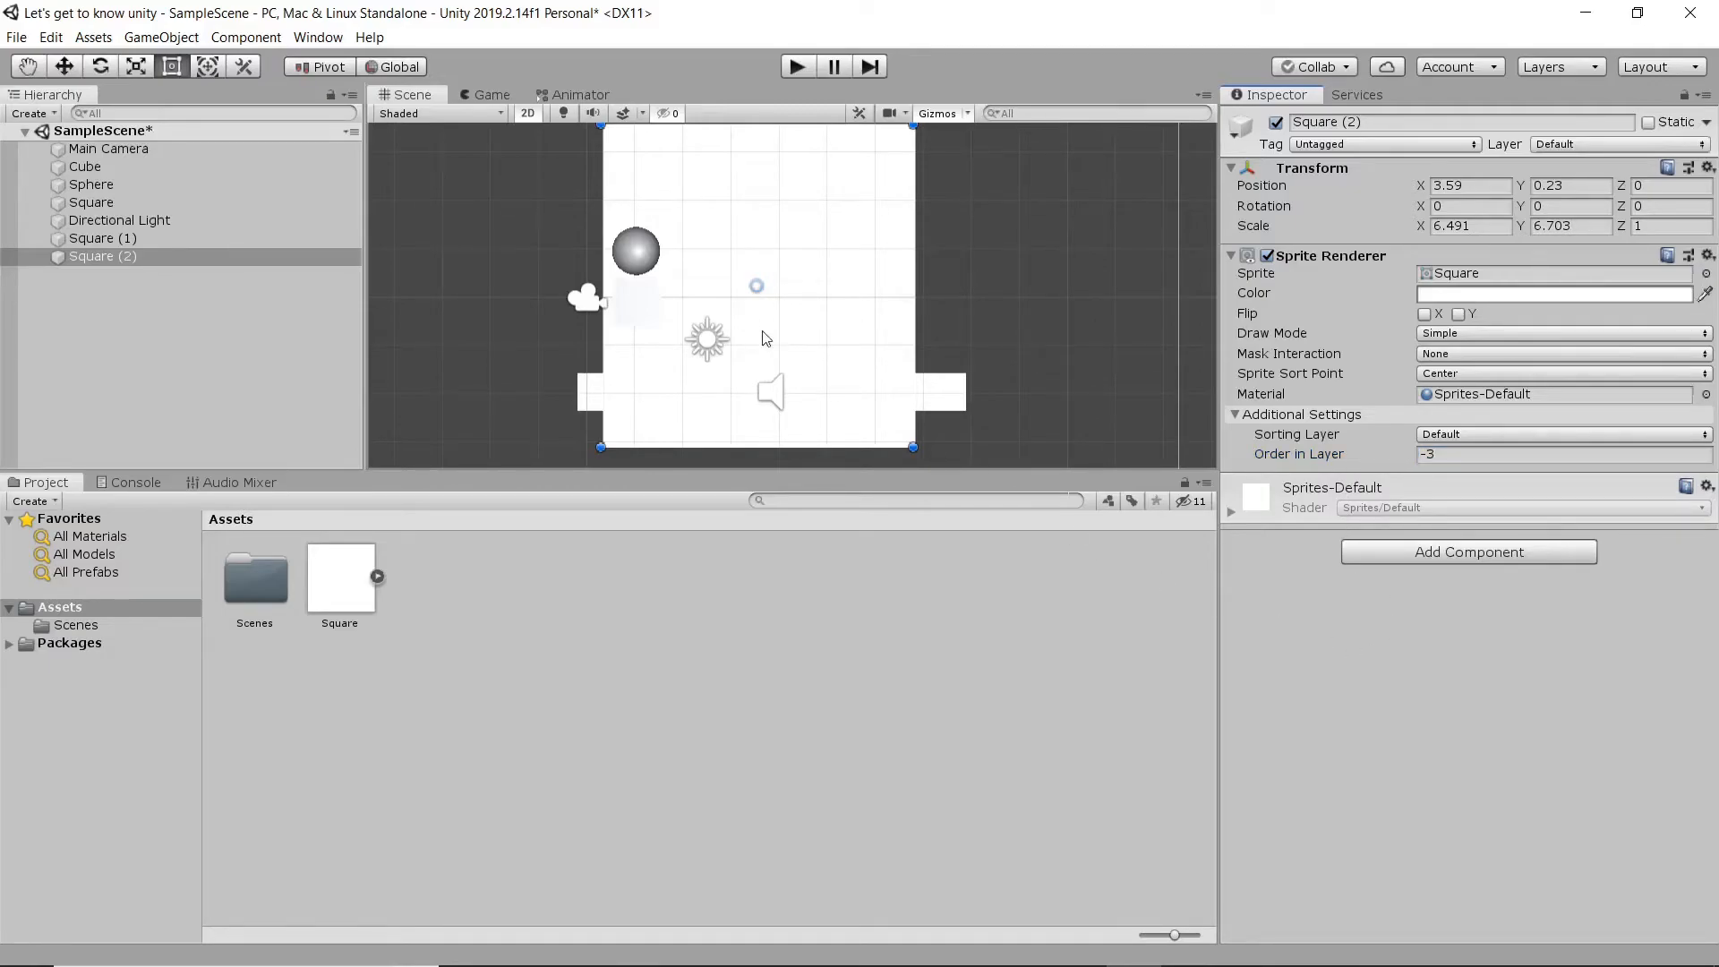
pyautogui.moveTo(829, 322); pyautogui.dragTo(865, 325)
# - Change the large square's sprite color to pure red (FF0000), then deselect it
pyautogui.click(1487, 296)
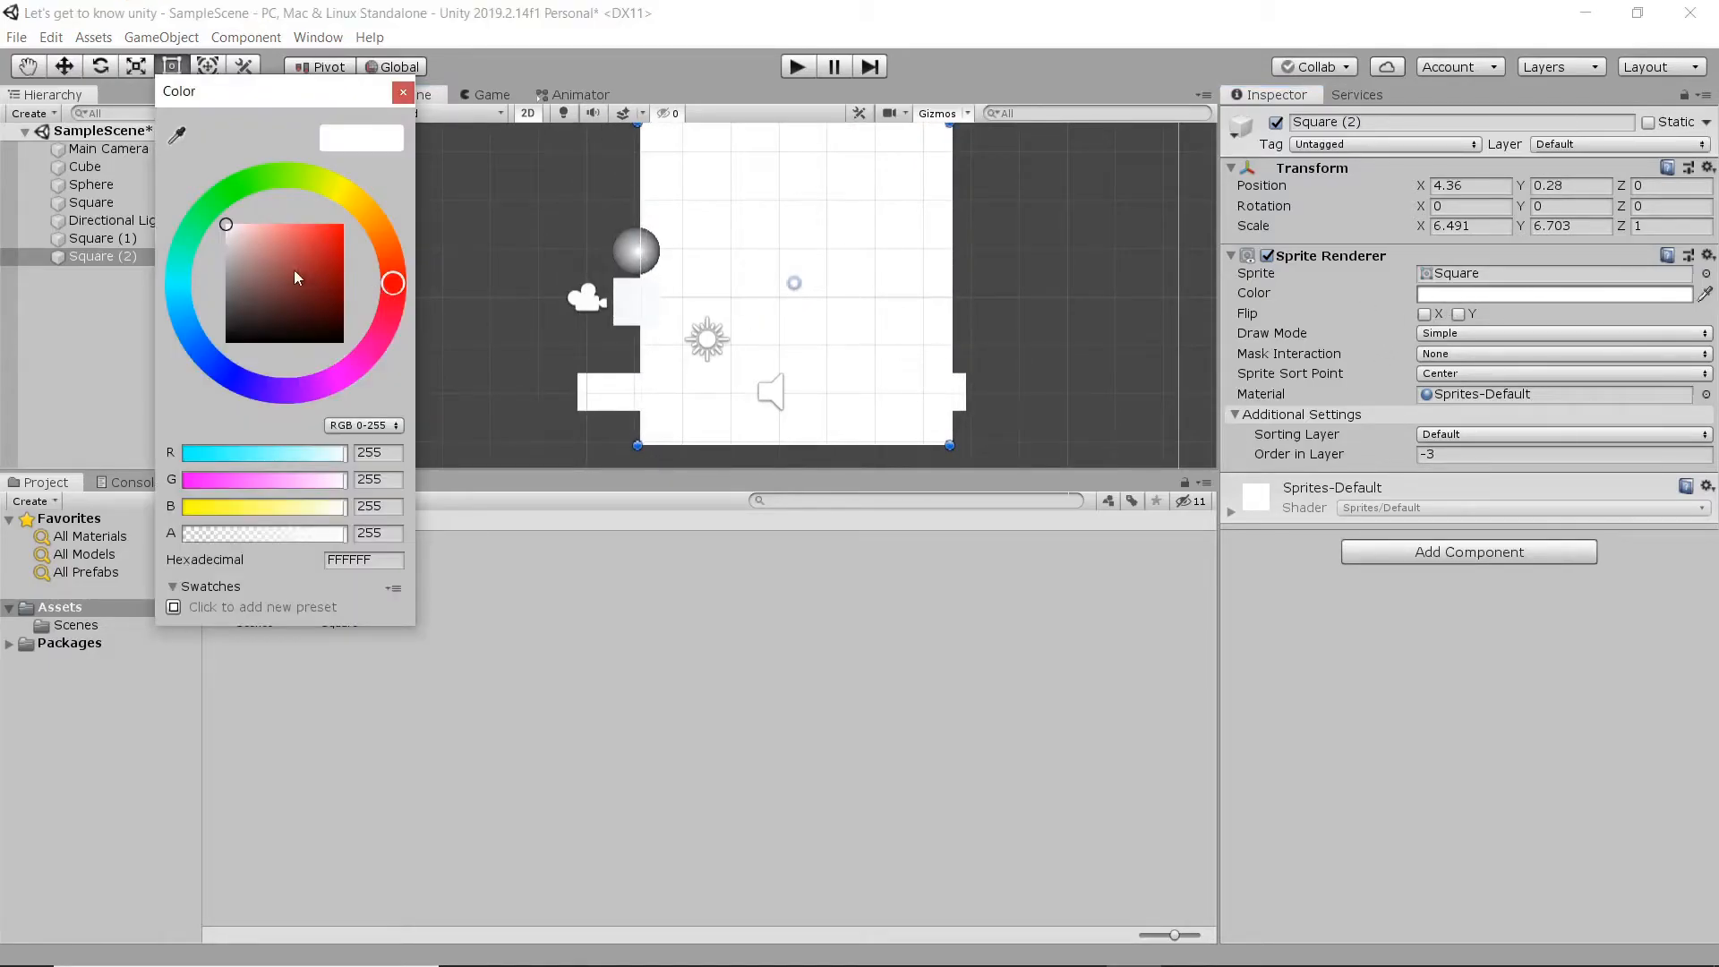
pyautogui.moveTo(251, 234); pyautogui.dragTo(395, 215)
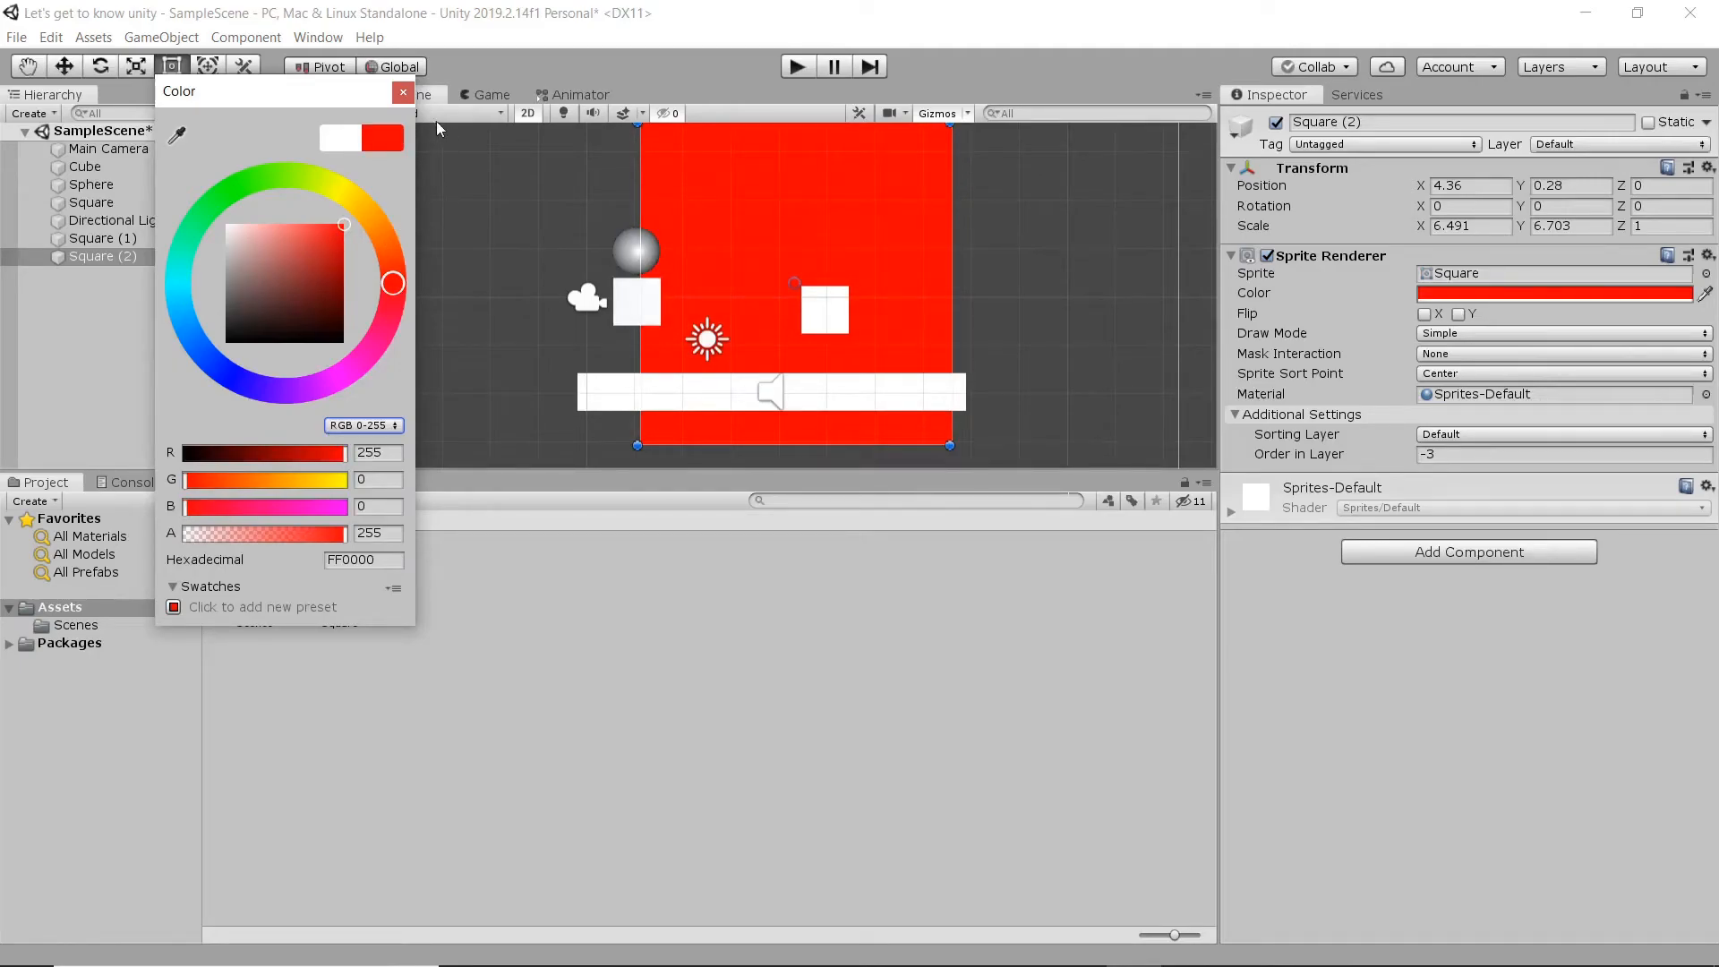
pyautogui.click(402, 93)
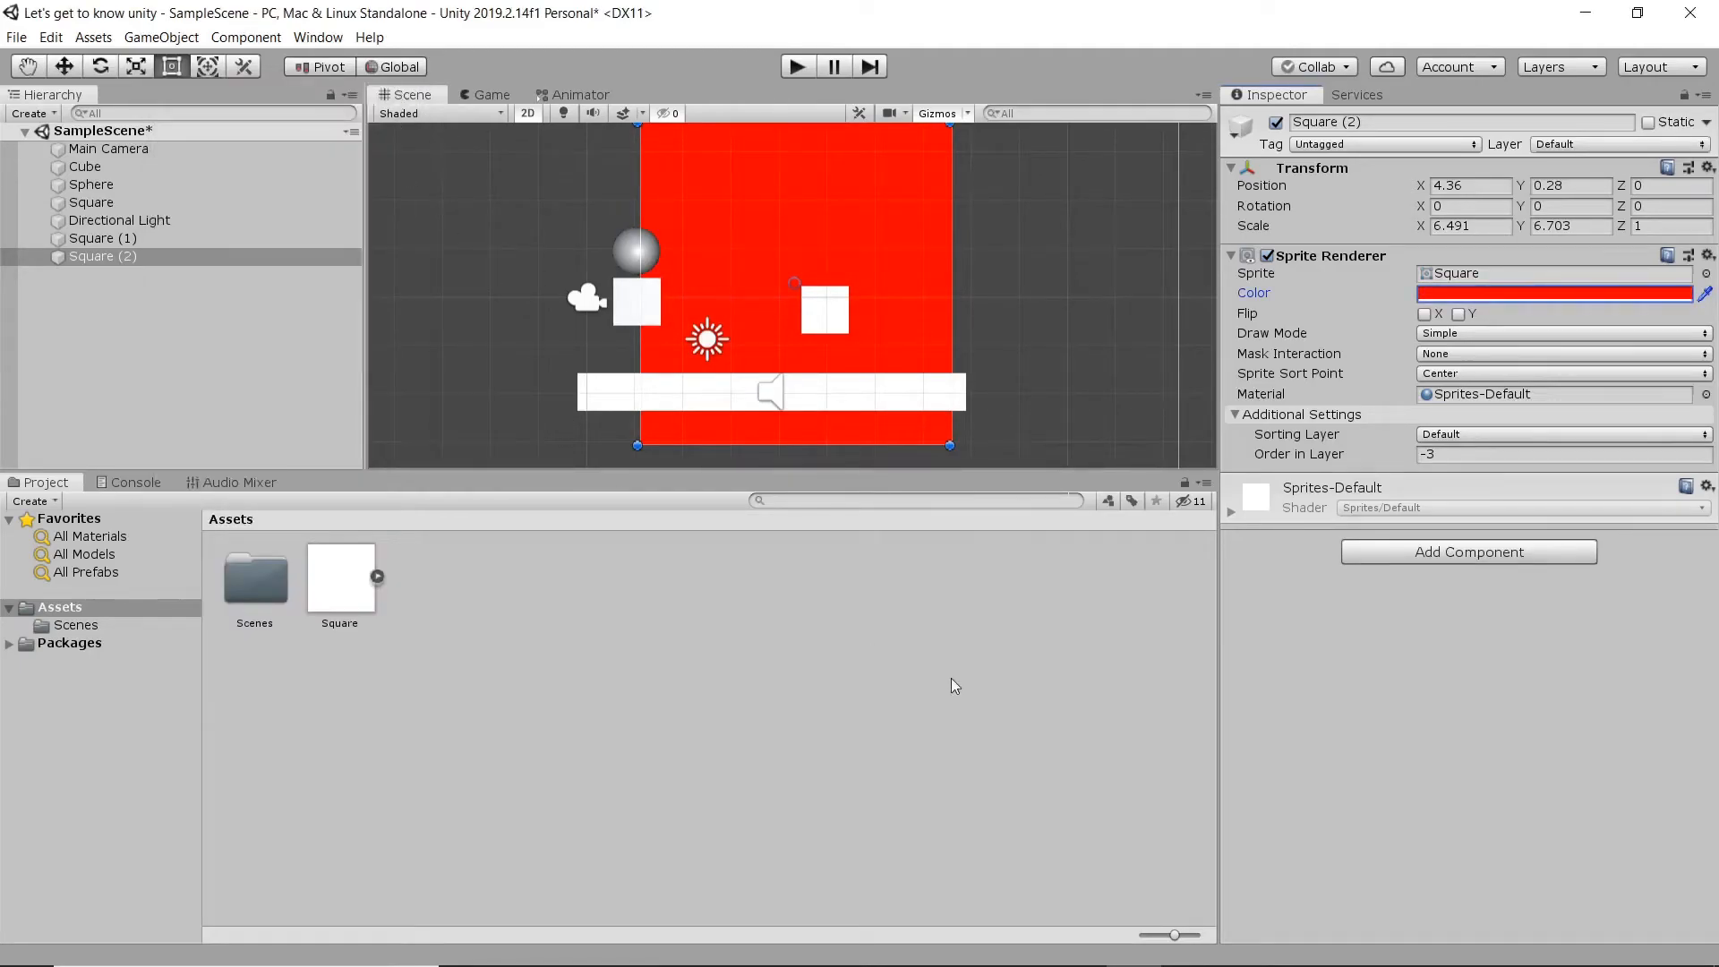
pyautogui.click(915, 561)
pyautogui.moveTo(877, 320); pyautogui.dragTo(879, 320)
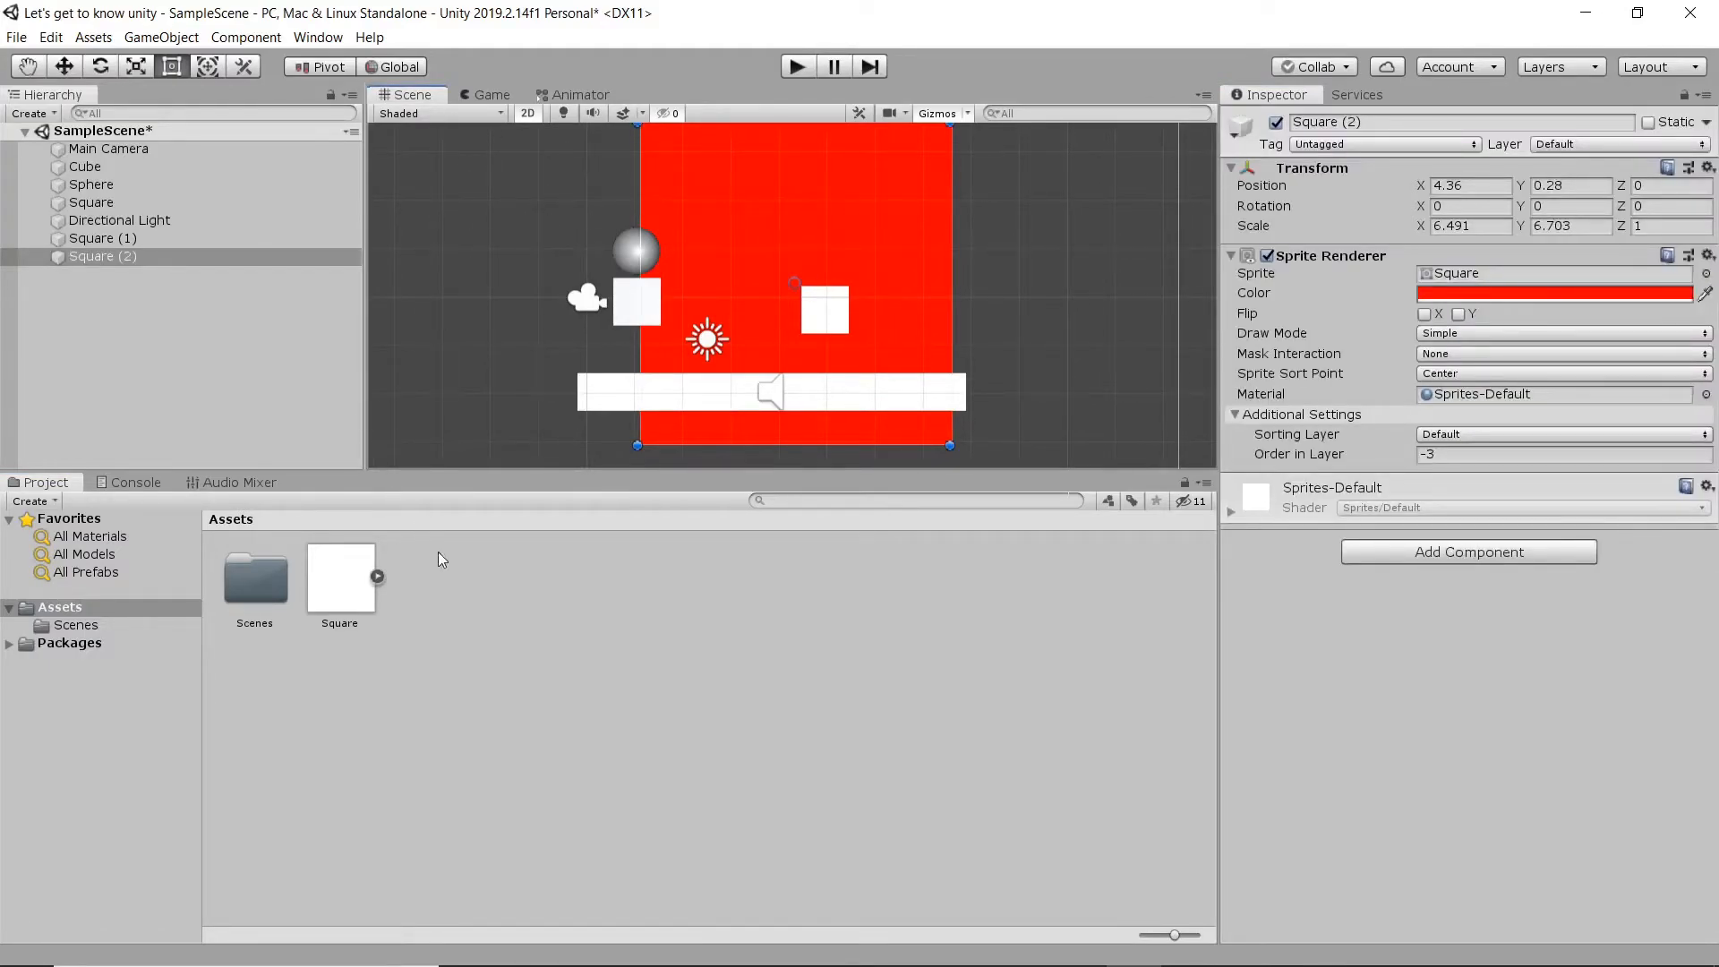
pyautogui.click(653, 696)
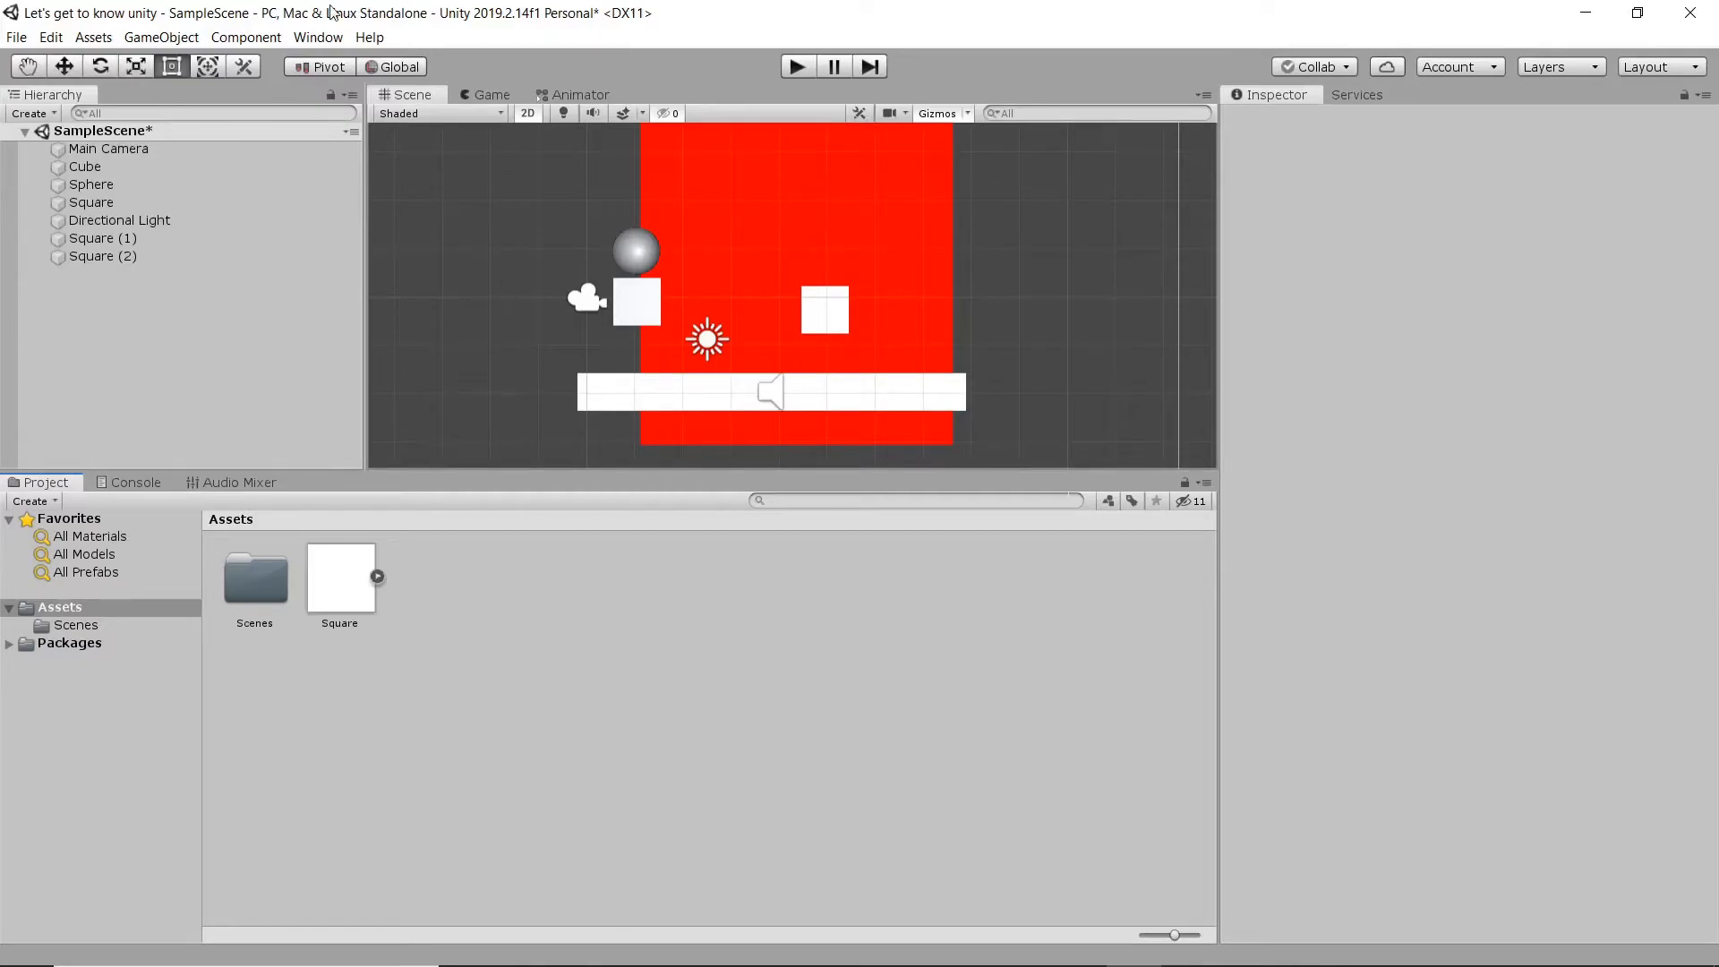
# - Open the Animation window and create an animation clip named New Animation for the large red square
pyautogui.click(318, 39)
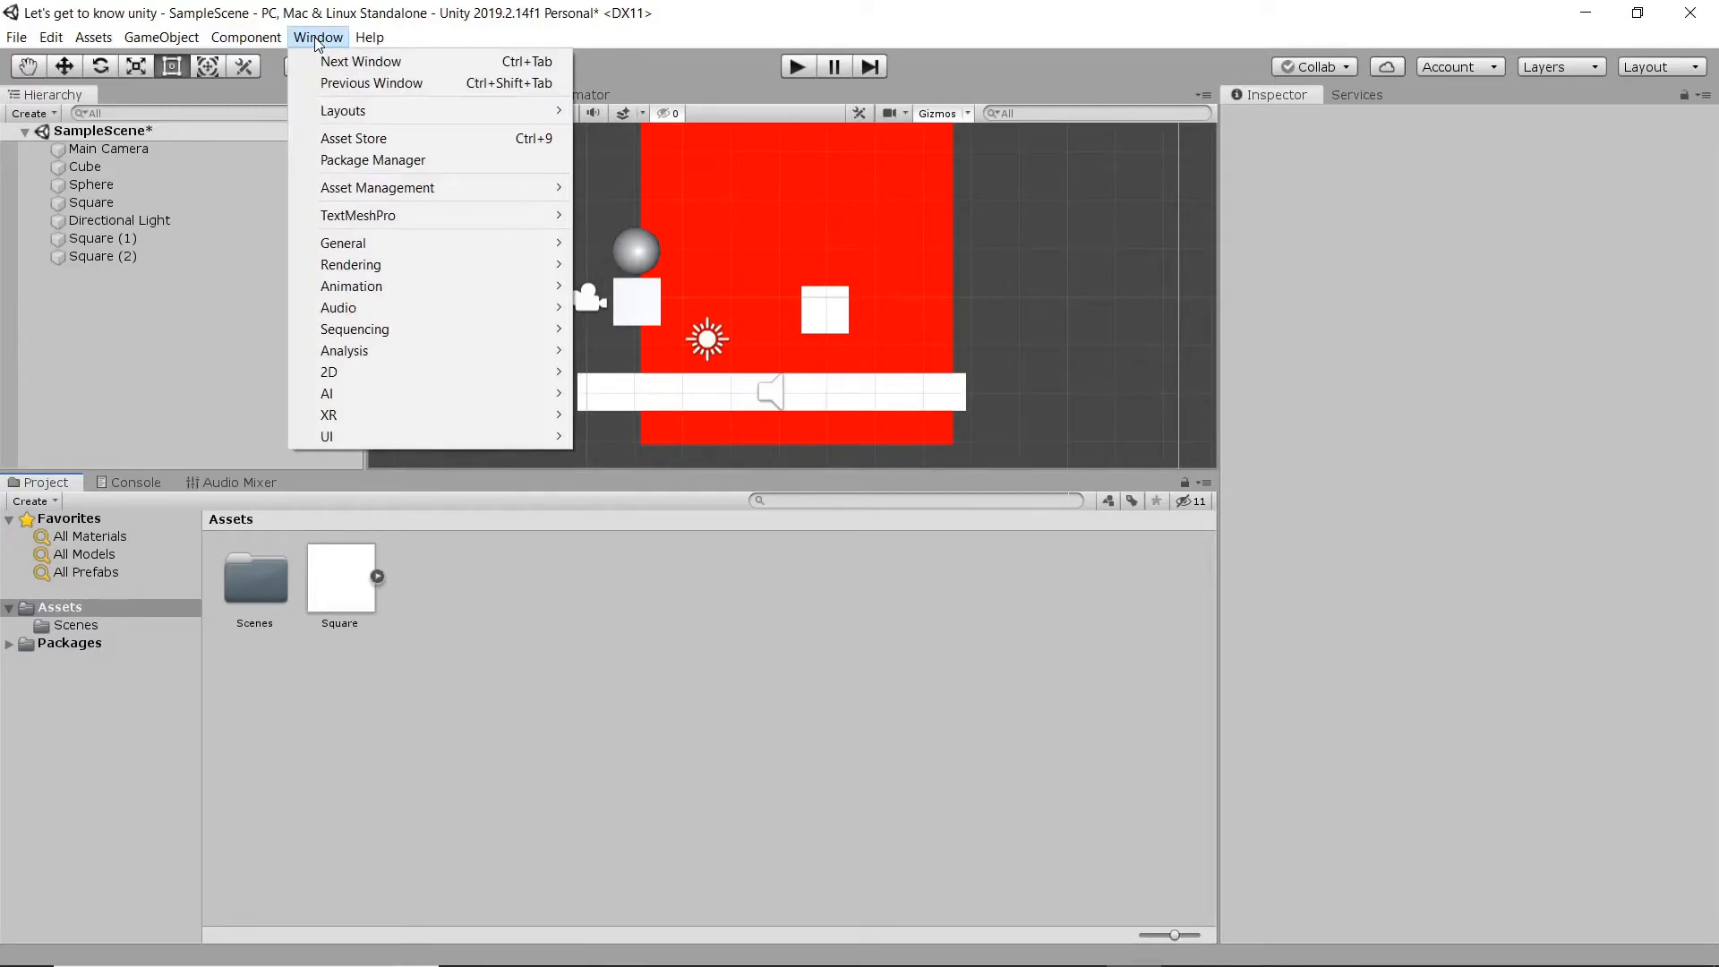
pyautogui.moveTo(455, 283)
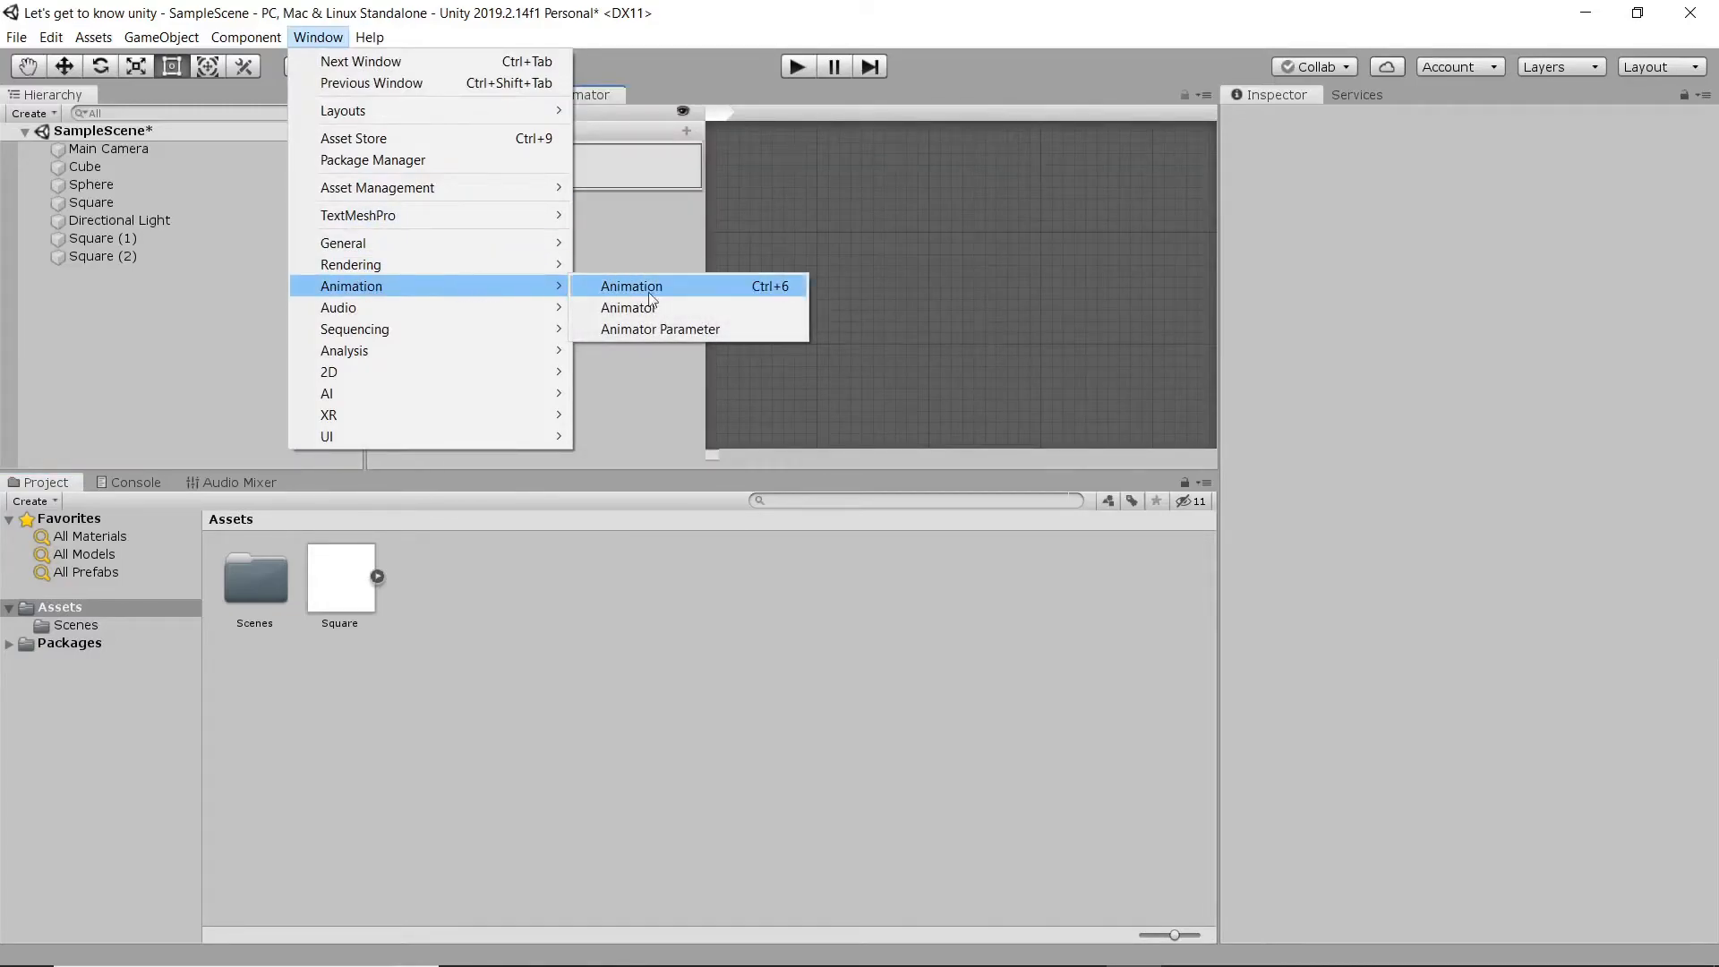
pyautogui.click(707, 287)
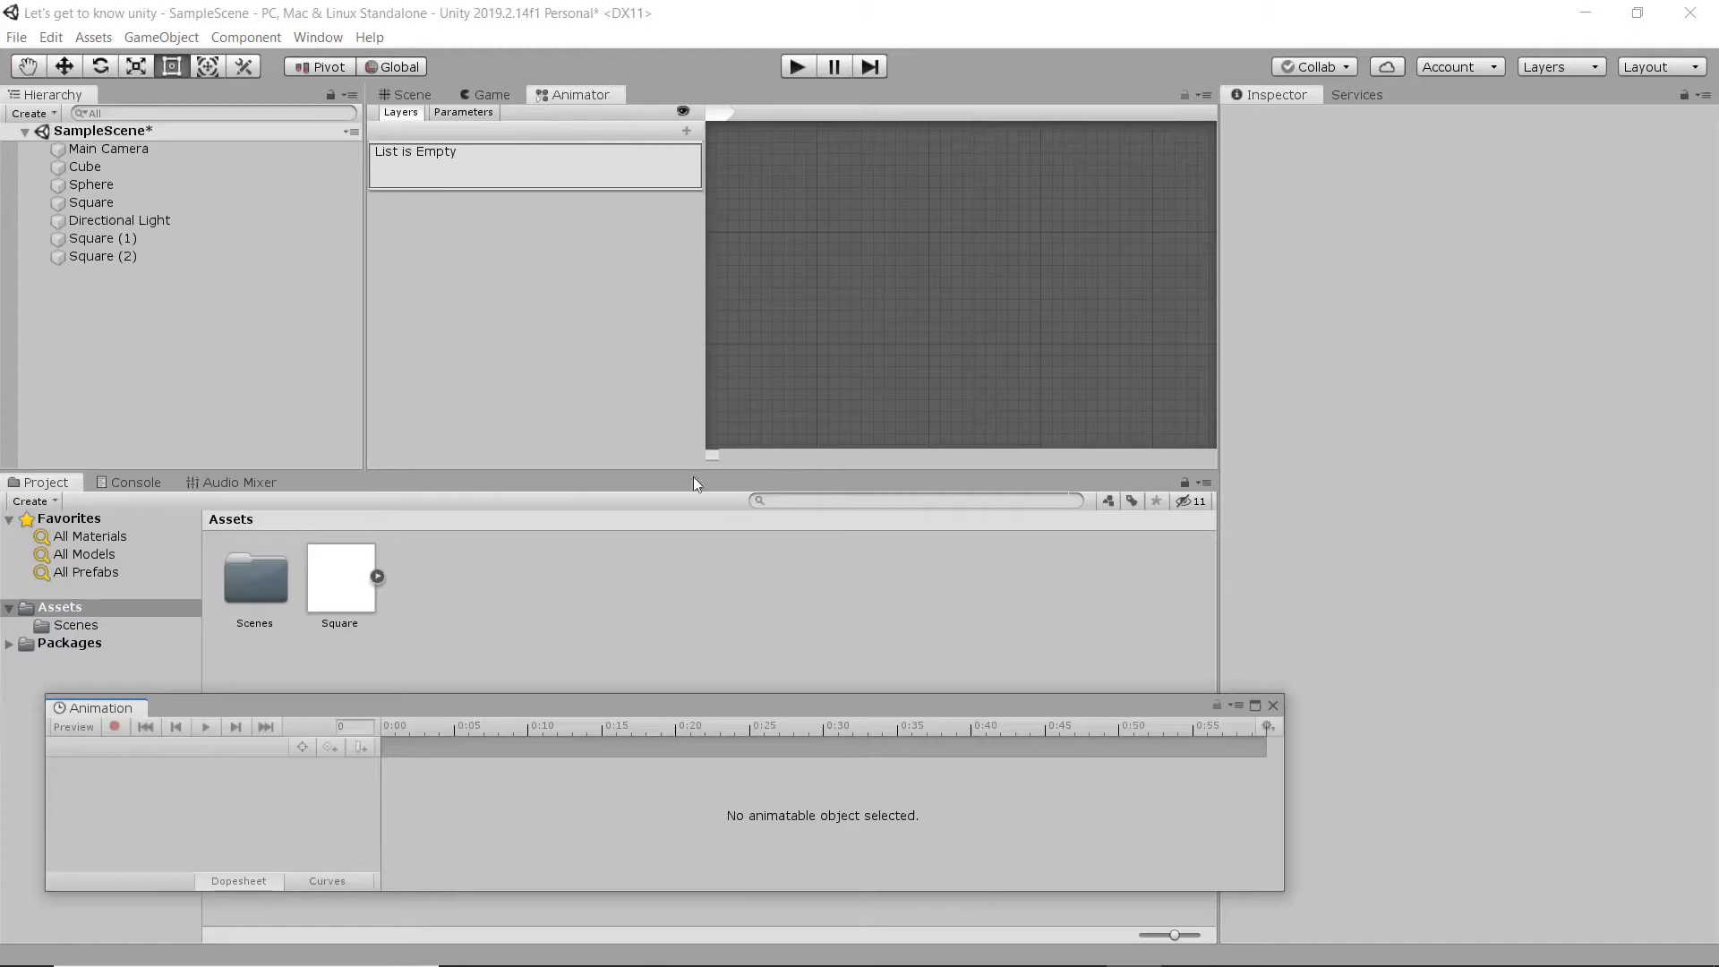
pyautogui.click(414, 94)
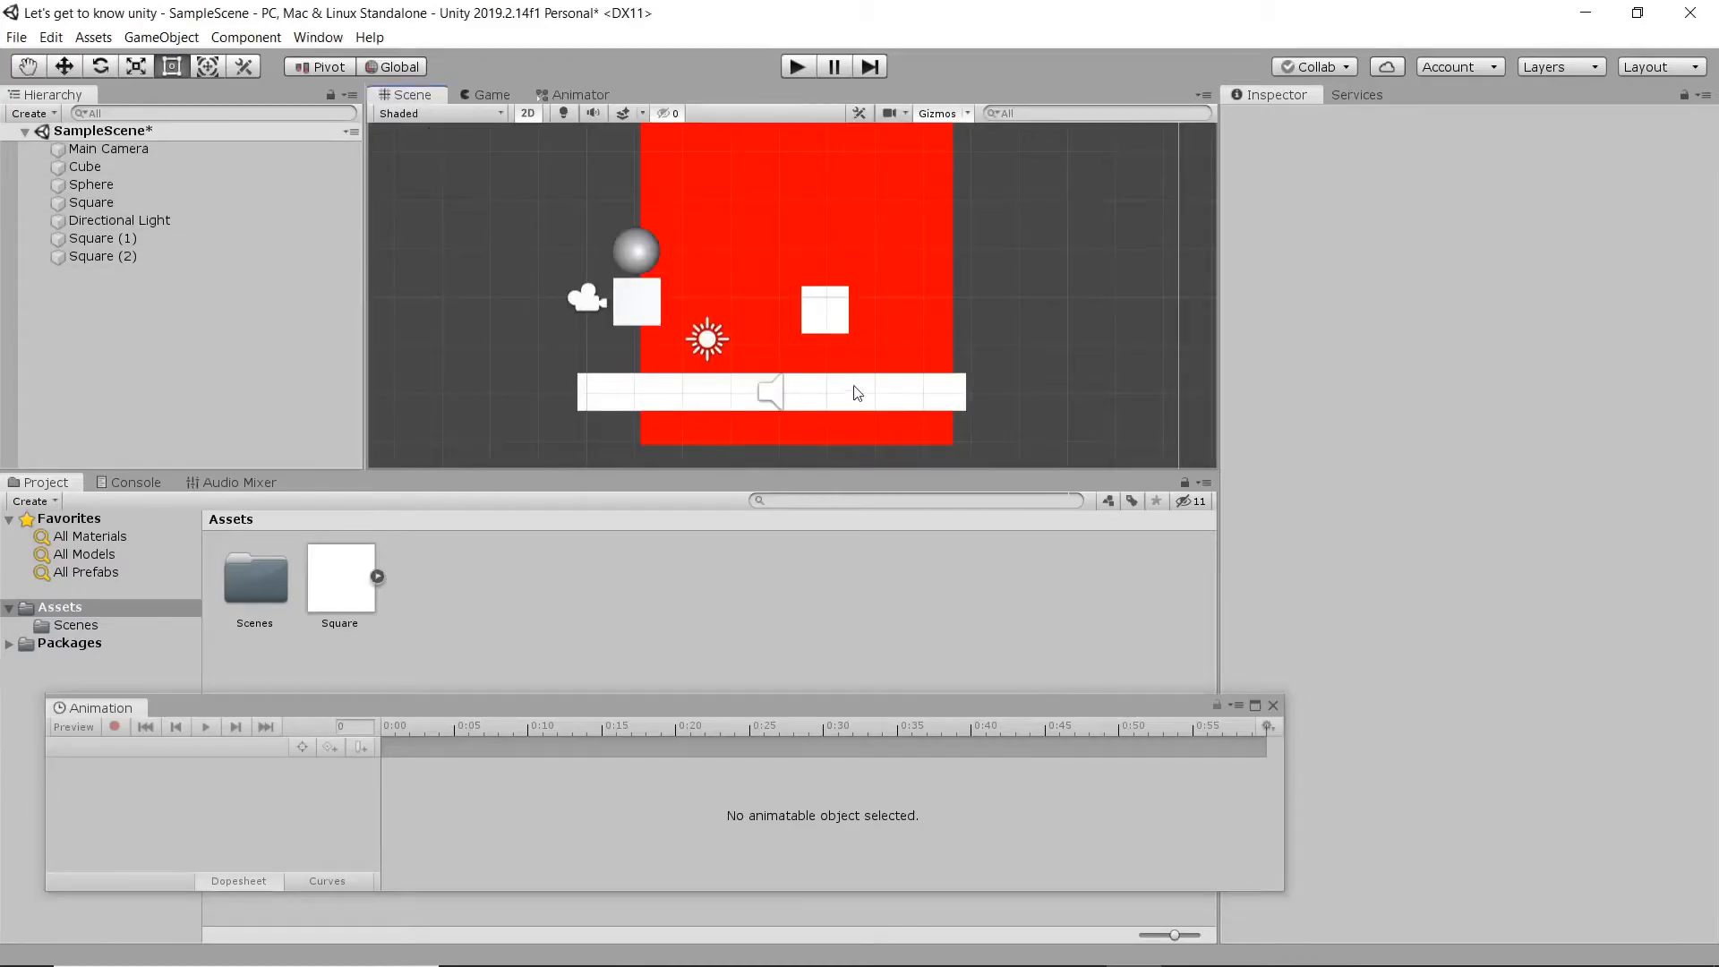
pyautogui.click(894, 226)
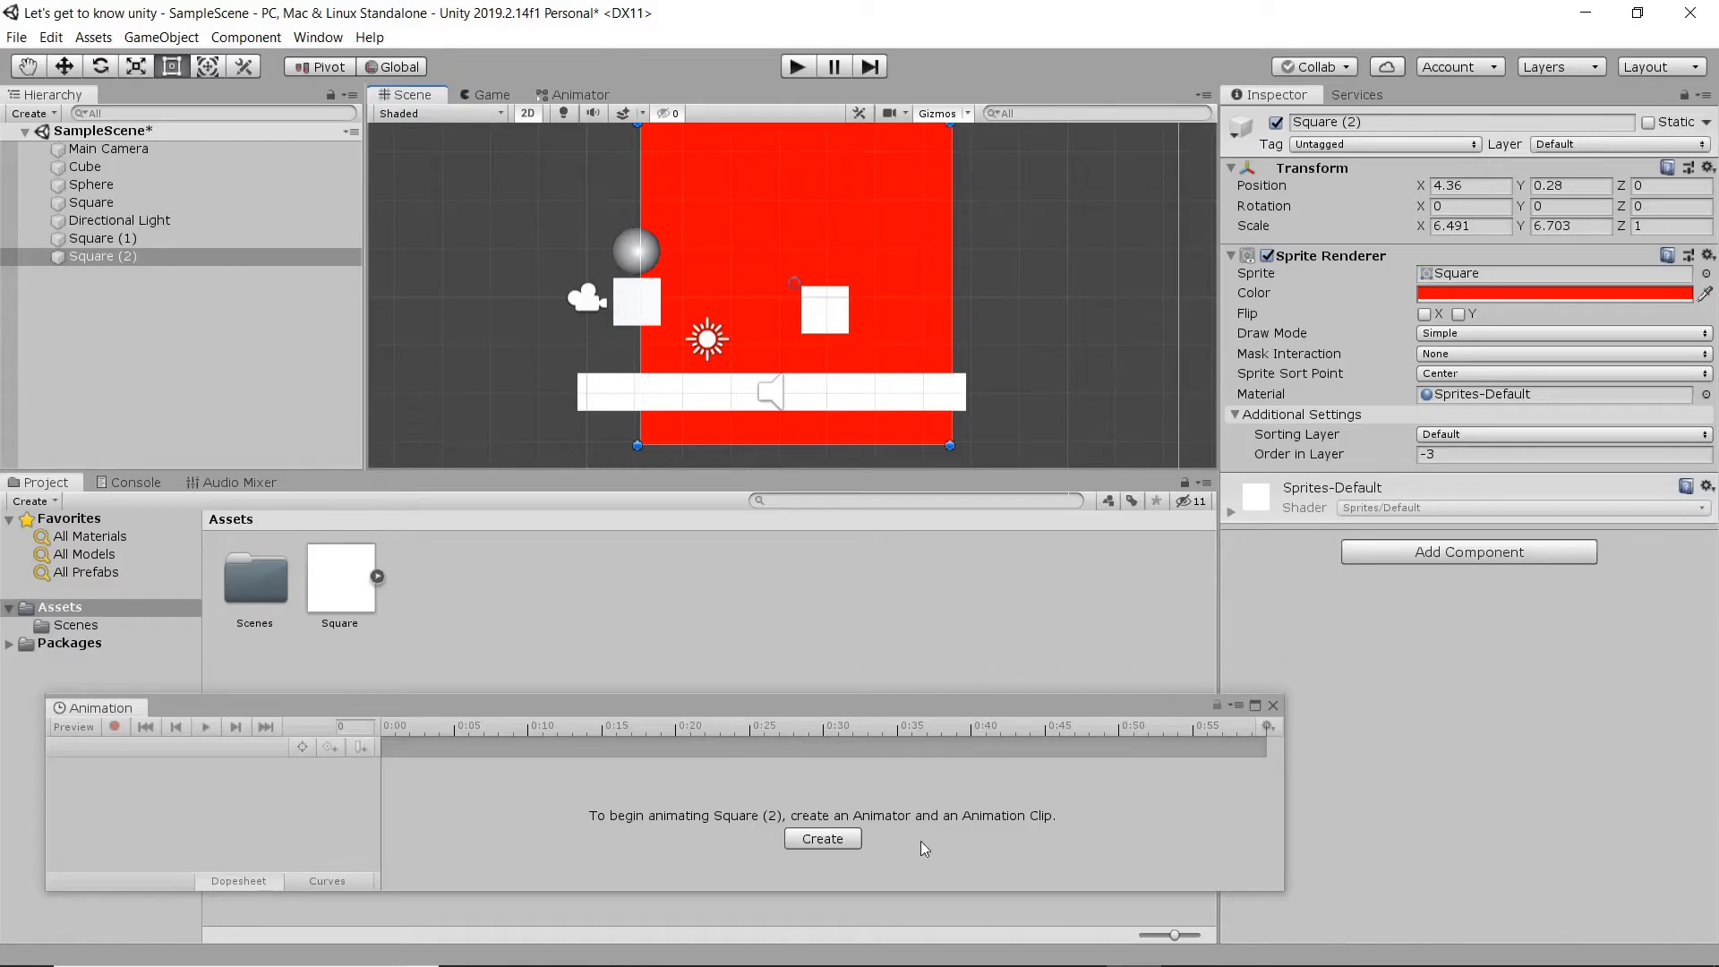
pyautogui.click(838, 840)
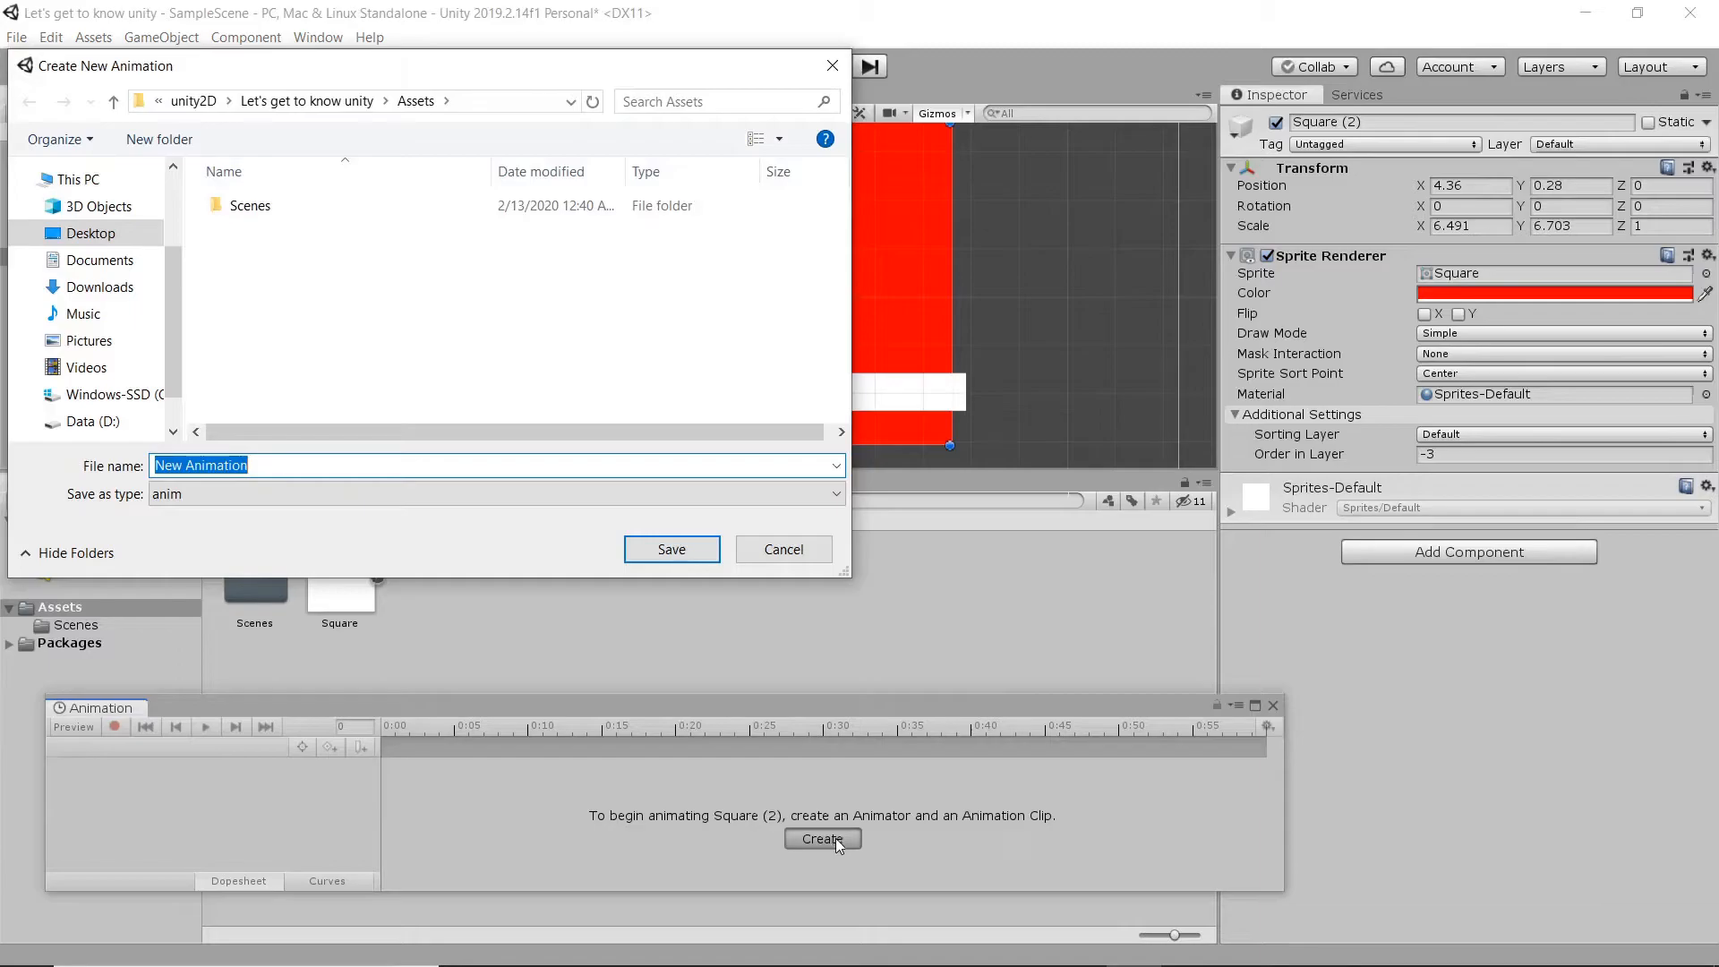
pyautogui.click(669, 551)
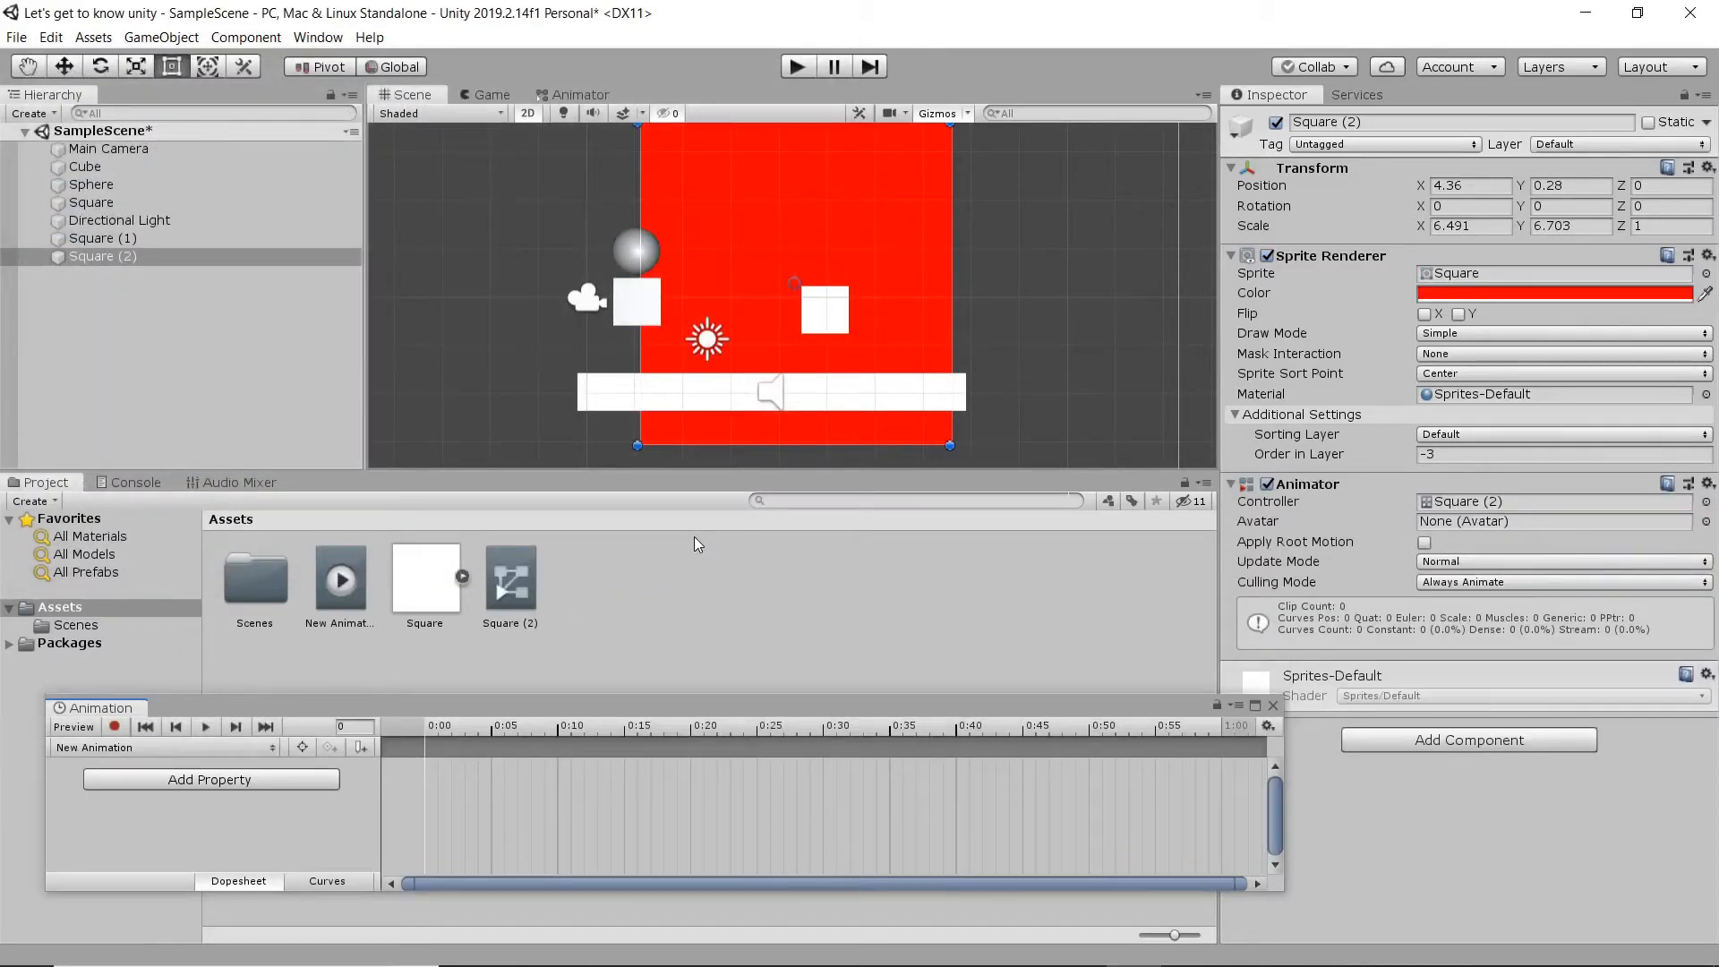
# - Move the red square to about X 3.87, Y 0.33, and scrub through the empty clip's timeline back to frame 0
pyautogui.moveTo(780, 287); pyautogui.dragTo(751, 283)
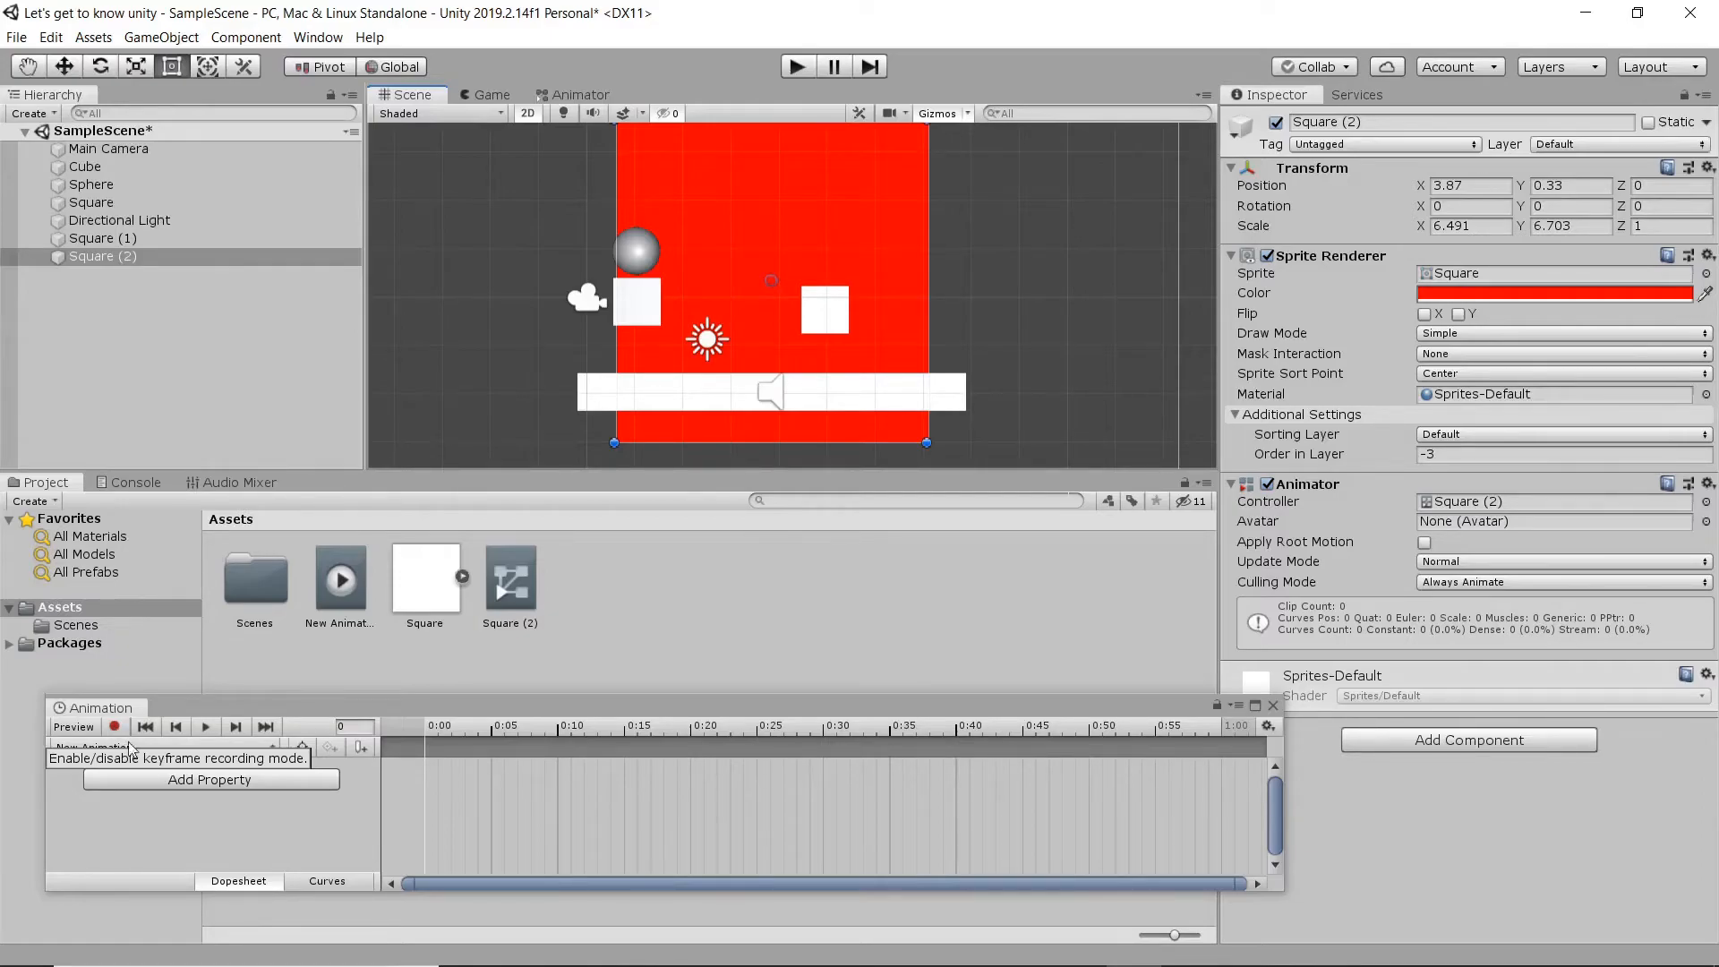
pyautogui.moveTo(451, 732); pyautogui.dragTo(783, 793)
pyautogui.scroll(-5, 783, 793)
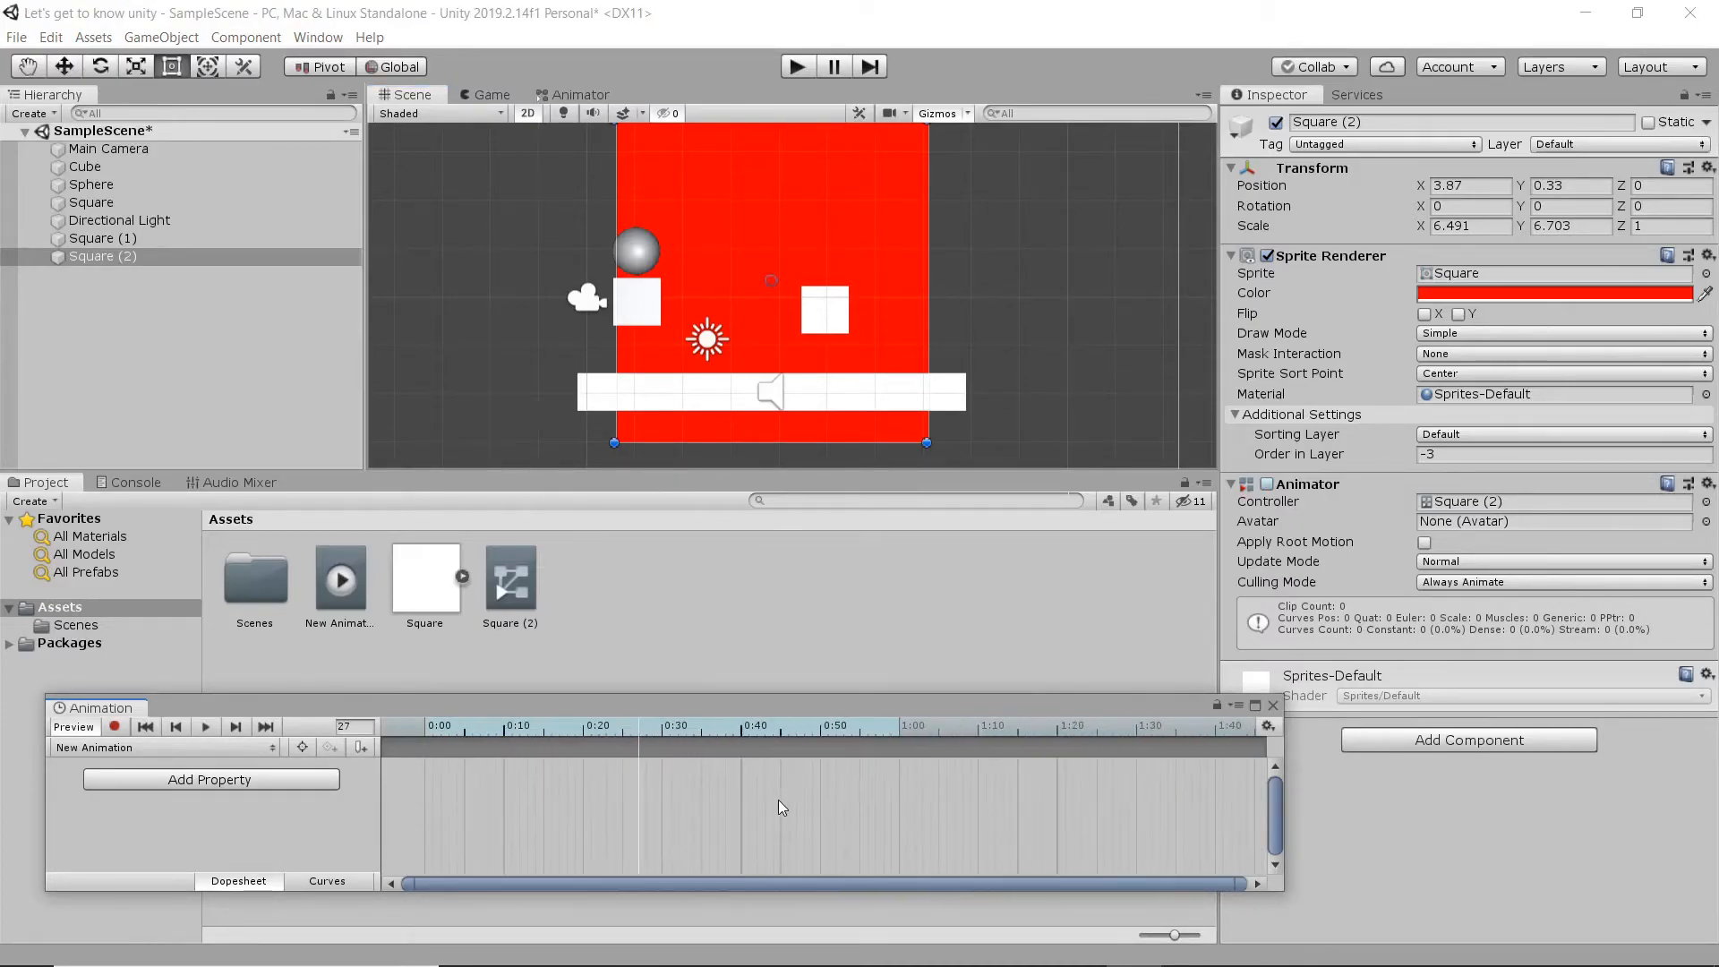
pyautogui.moveTo(605, 723); pyautogui.dragTo(369, 788)
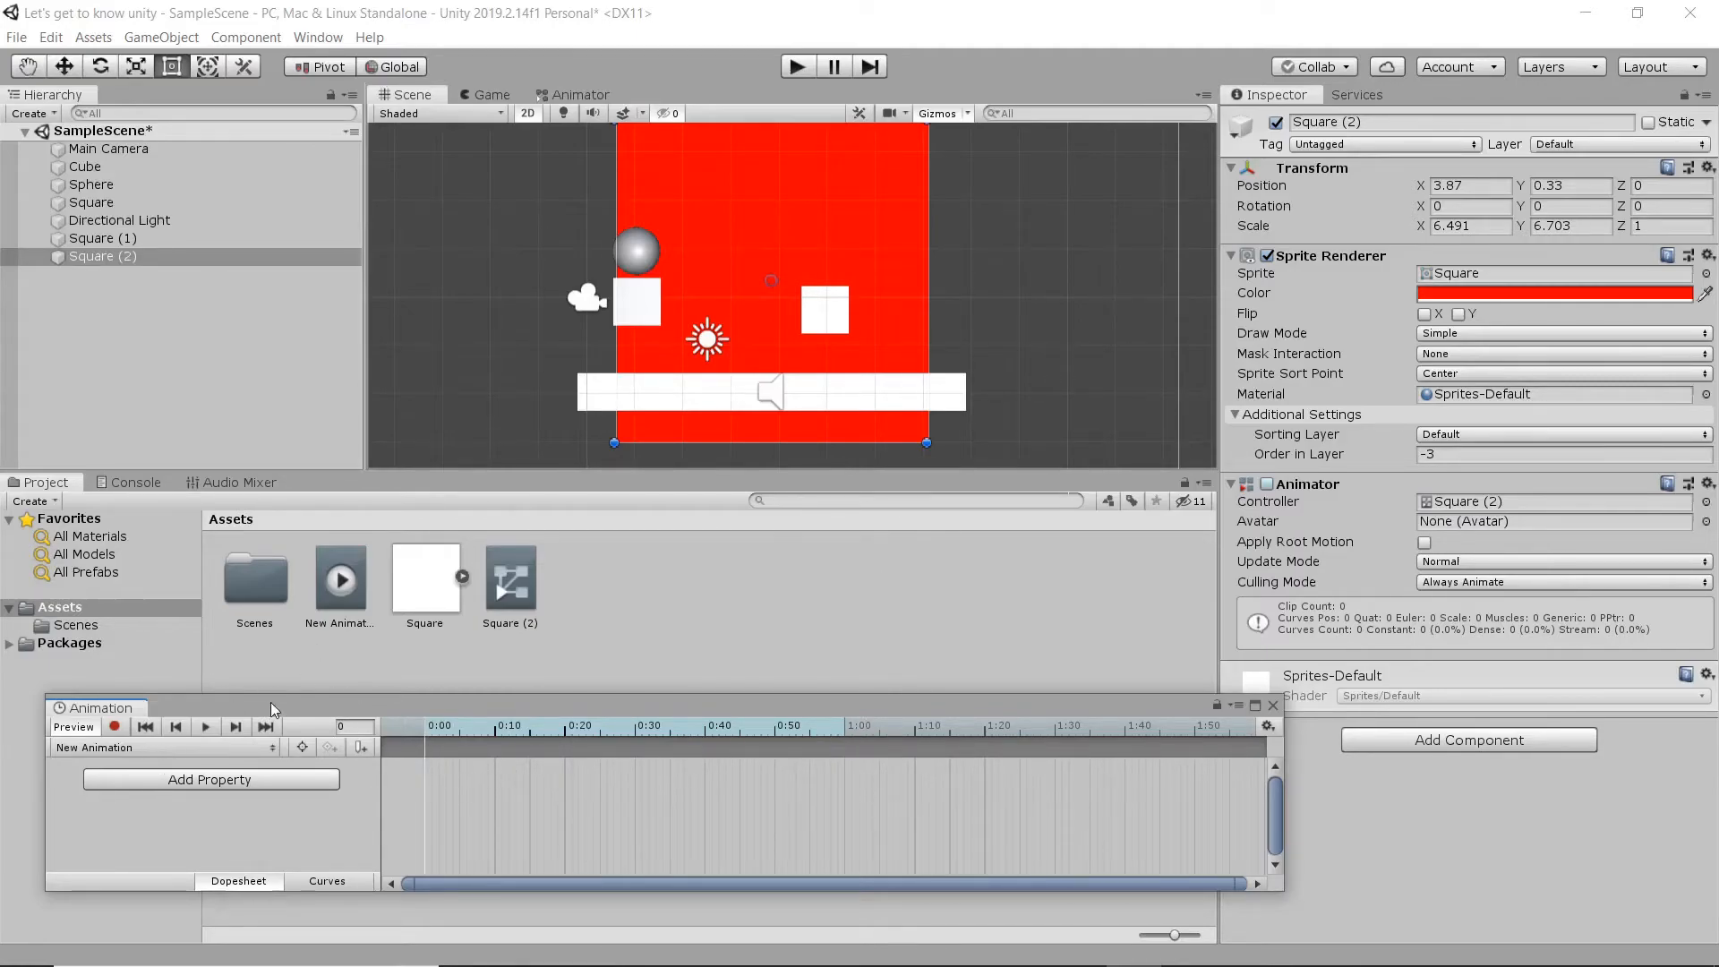
# - Enable keyframe recording and key the square's Sprite Renderer color as red (FF0000) at 0:00
pyautogui.click(113, 726)
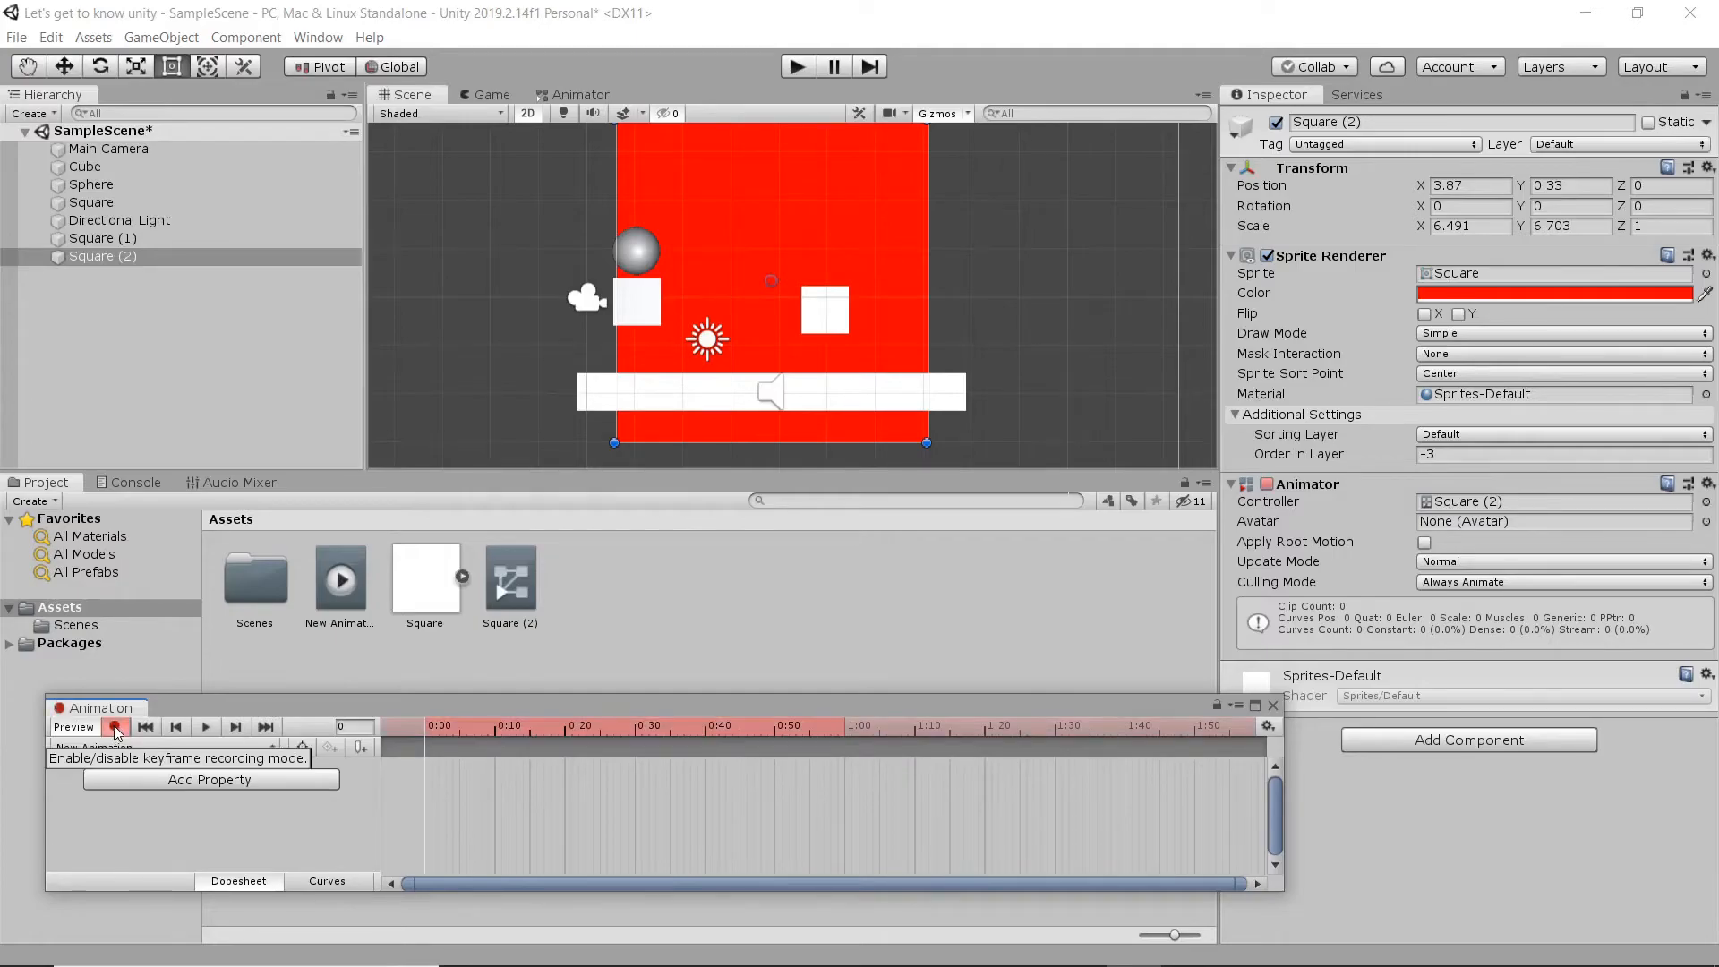
pyautogui.click(1502, 295)
pyautogui.moveTo(336, 234); pyautogui.dragTo(346, 228)
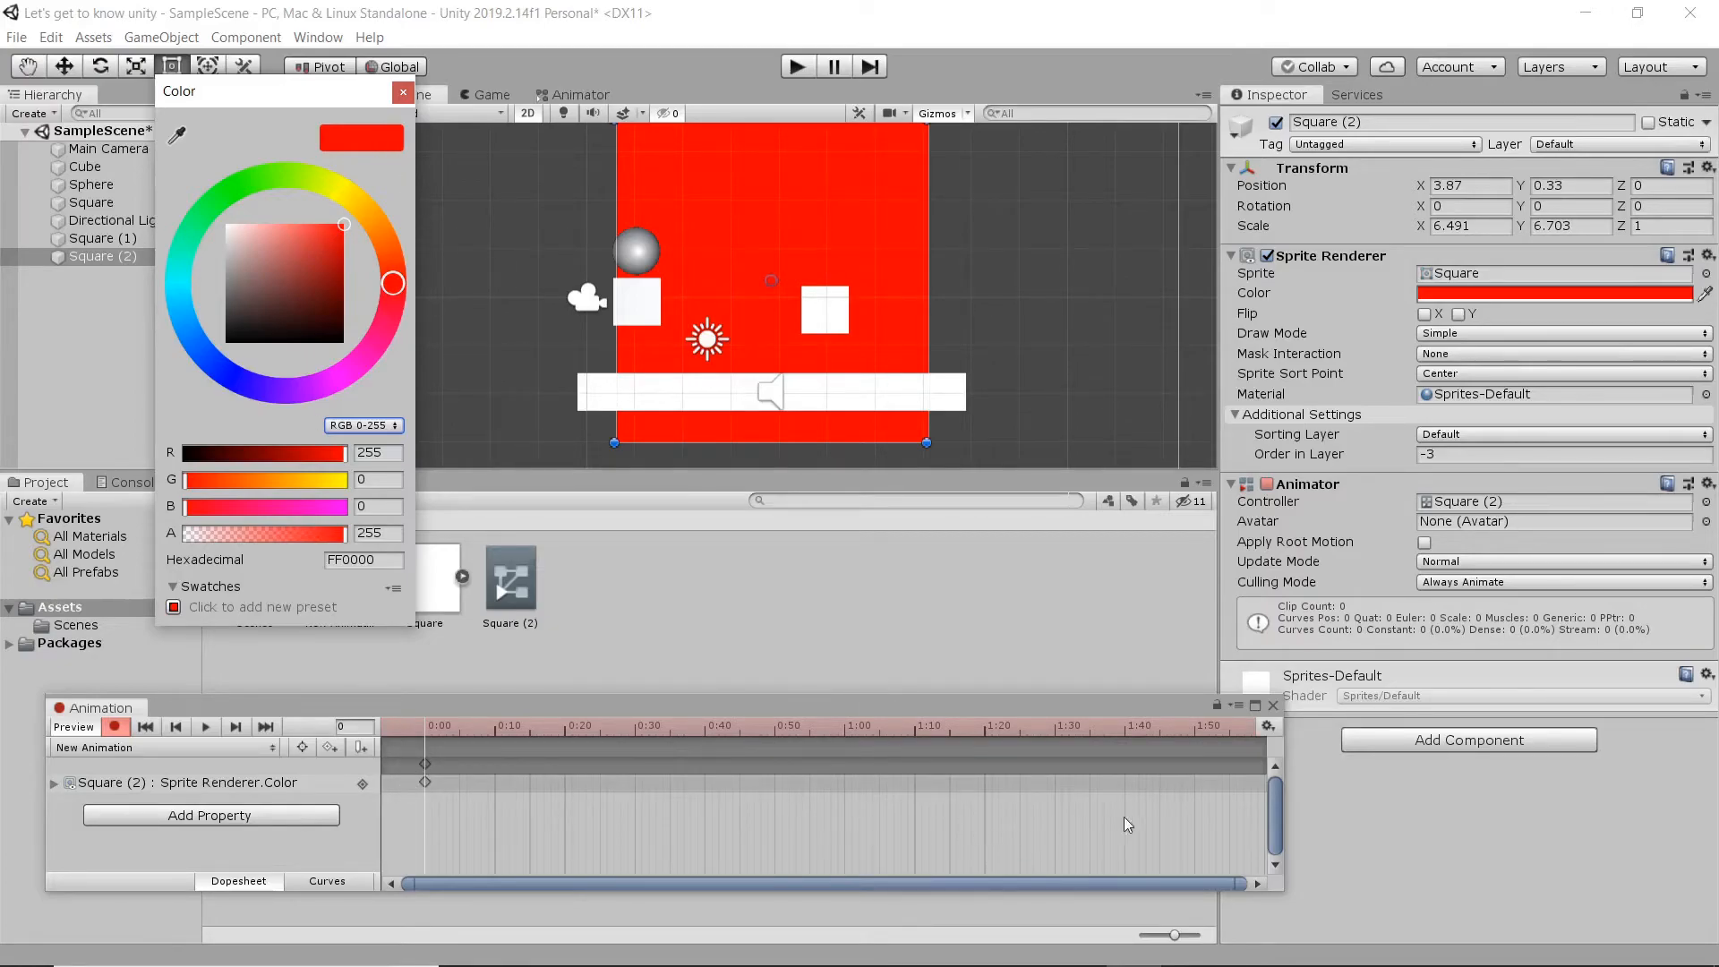
pyautogui.click(1144, 801)
# - Key the square's color as green (00FF41) at 1:00 in the clip
pyautogui.moveTo(962, 728); pyautogui.dragTo(845, 728)
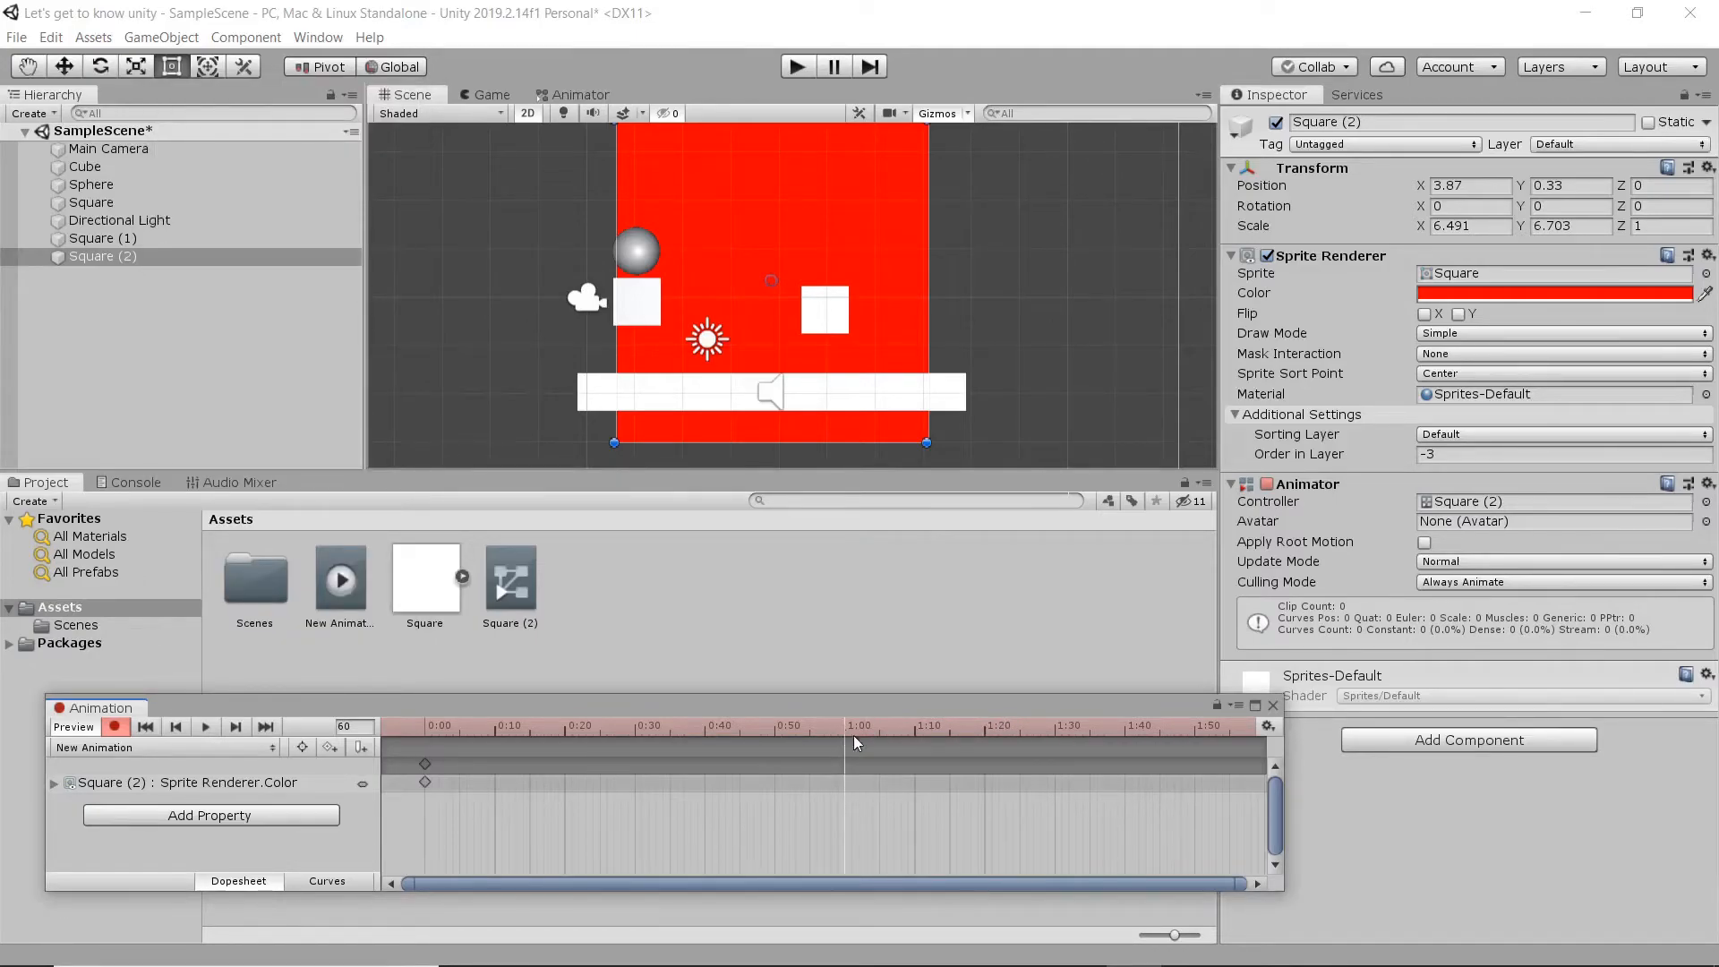
pyautogui.click(1480, 293)
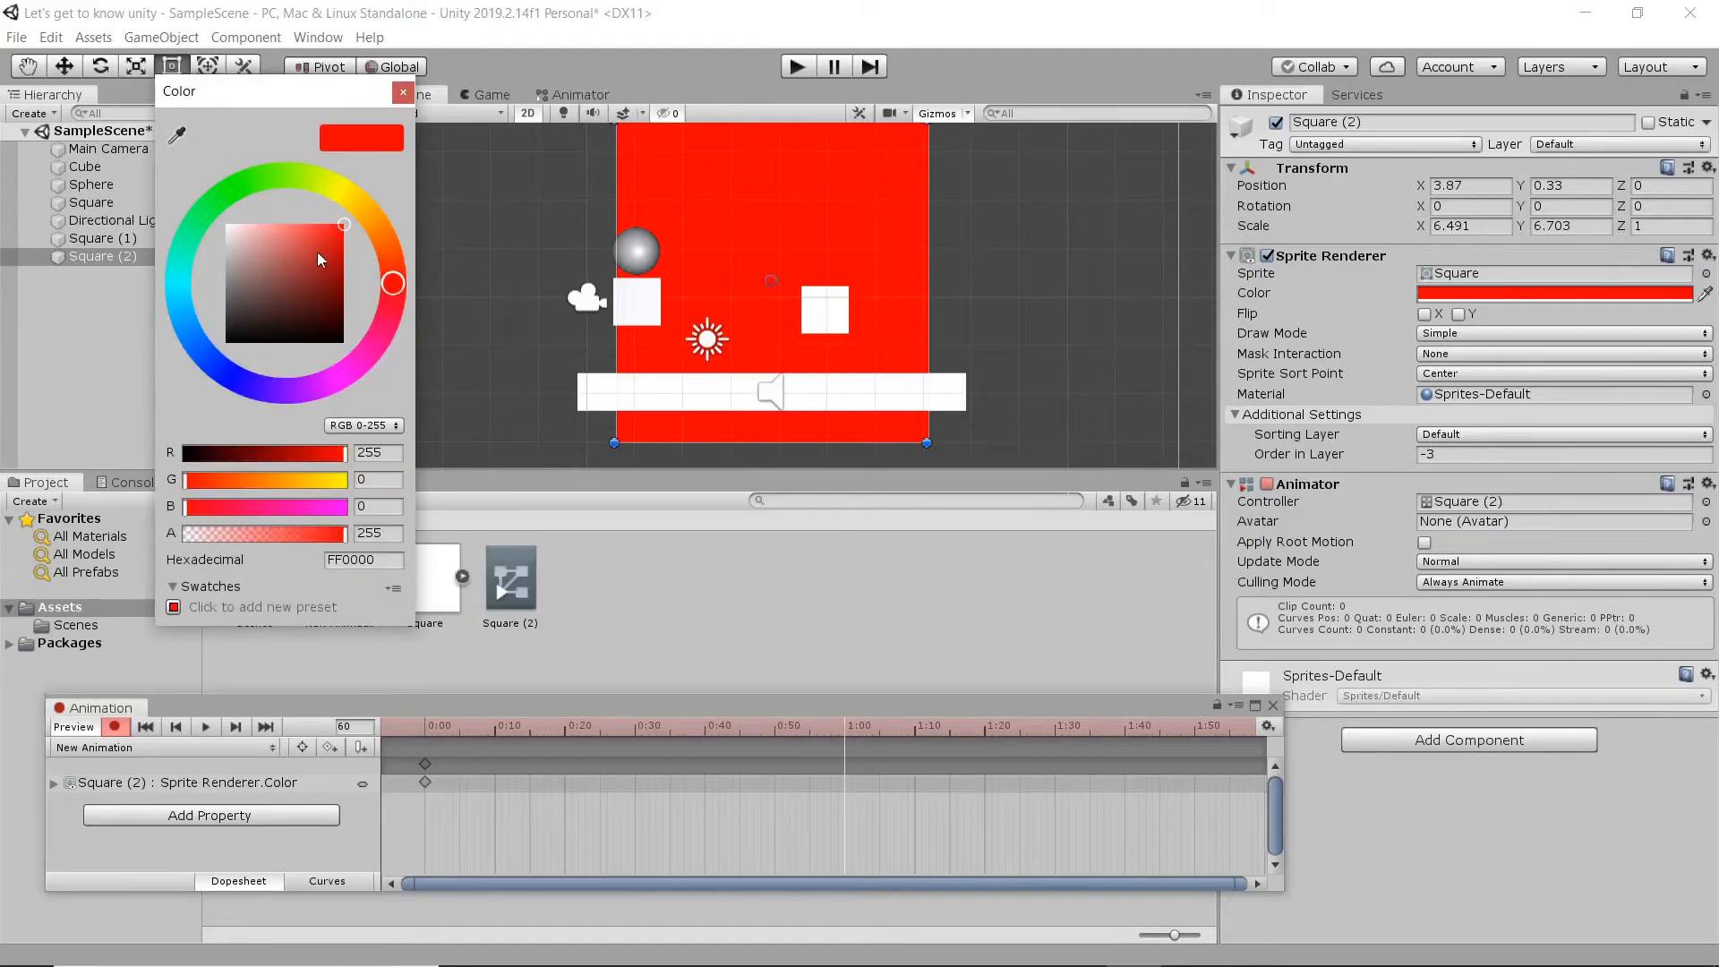
pyautogui.click(208, 208)
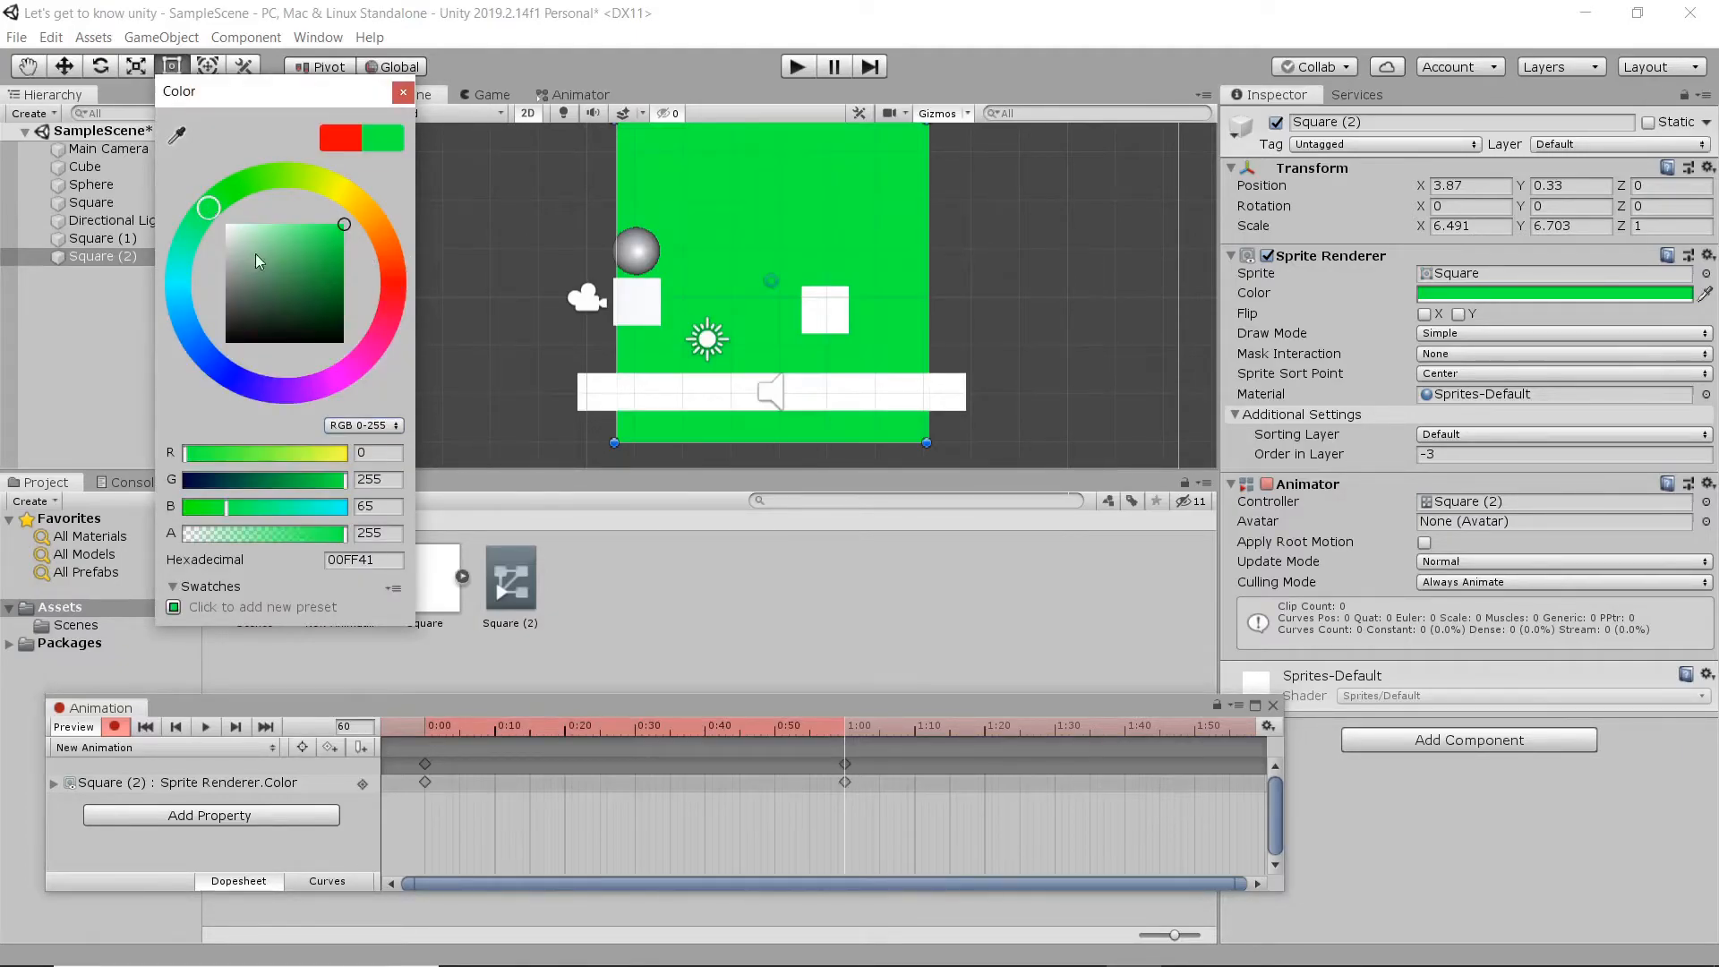
pyautogui.click(403, 92)
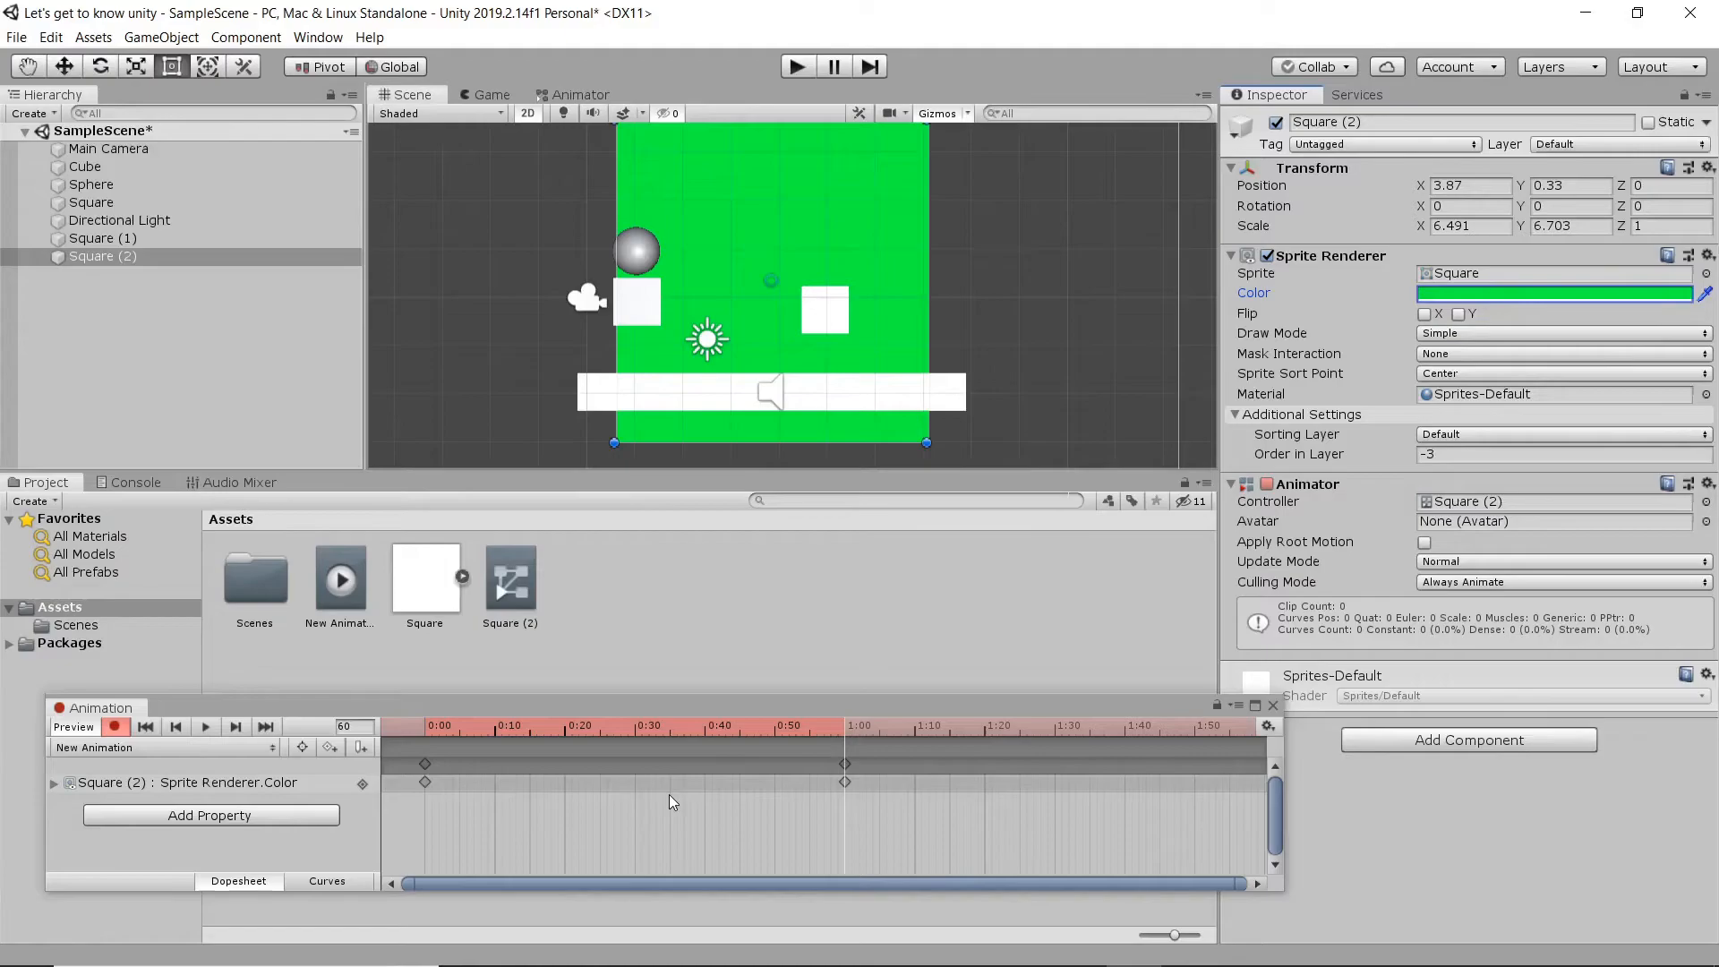
# - Scrub and play back the red-to-green color animation, then turn off keyframe recording
pyautogui.scroll(1, 669, 794)
pyautogui.click(471, 725)
pyautogui.moveTo(471, 724); pyautogui.dragTo(391, 734)
pyautogui.press('space')
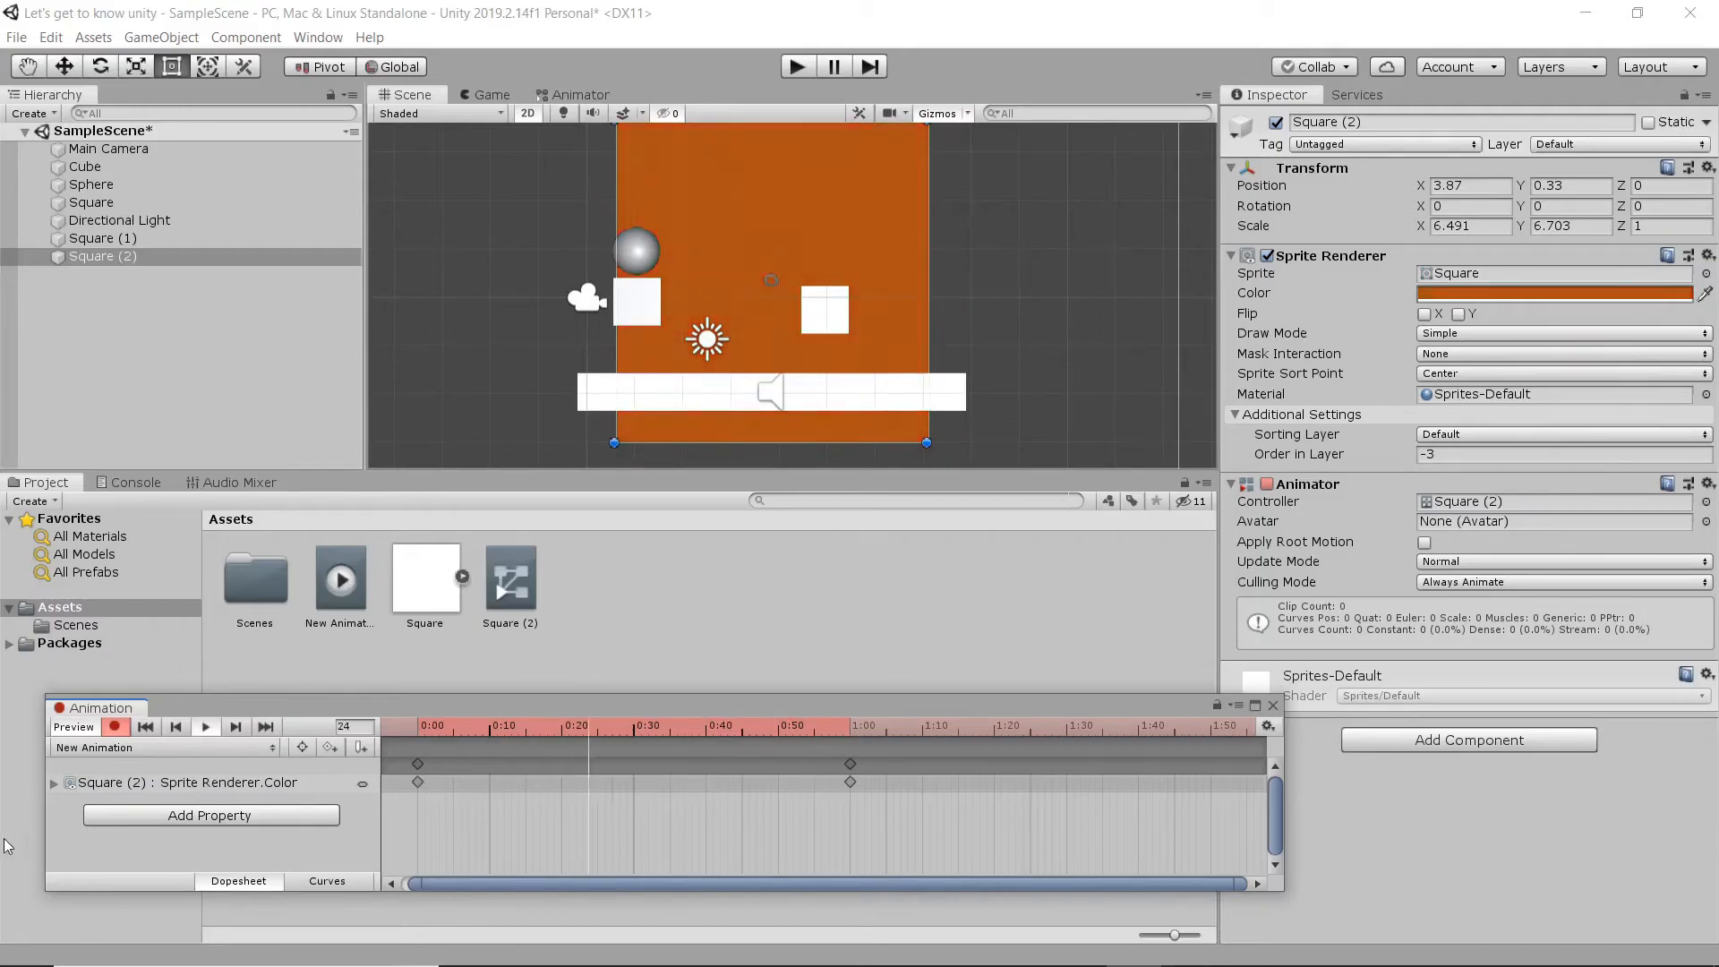
pyautogui.click(112, 728)
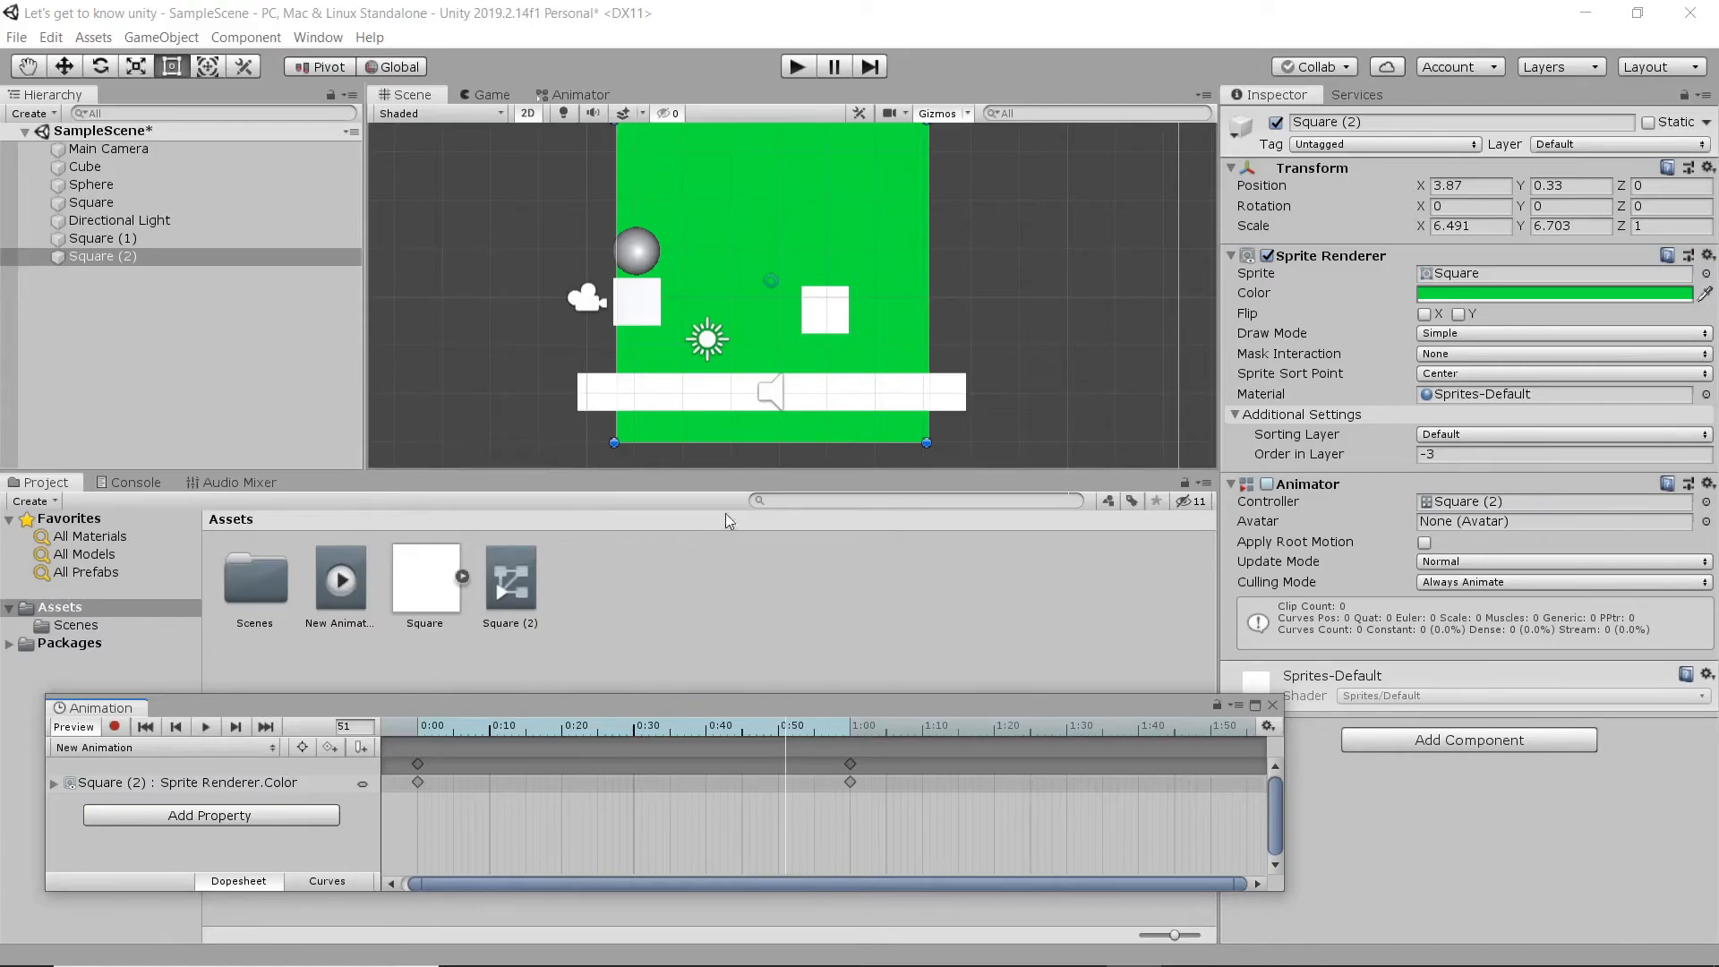
# - Show the square's Animator state graph and move the New Animation state clear of the Any State node
pyautogui.click(580, 94)
pyautogui.scroll(2, 856, 256)
pyautogui.scroll(-4, 851, 260)
pyautogui.scroll(2, 850, 294)
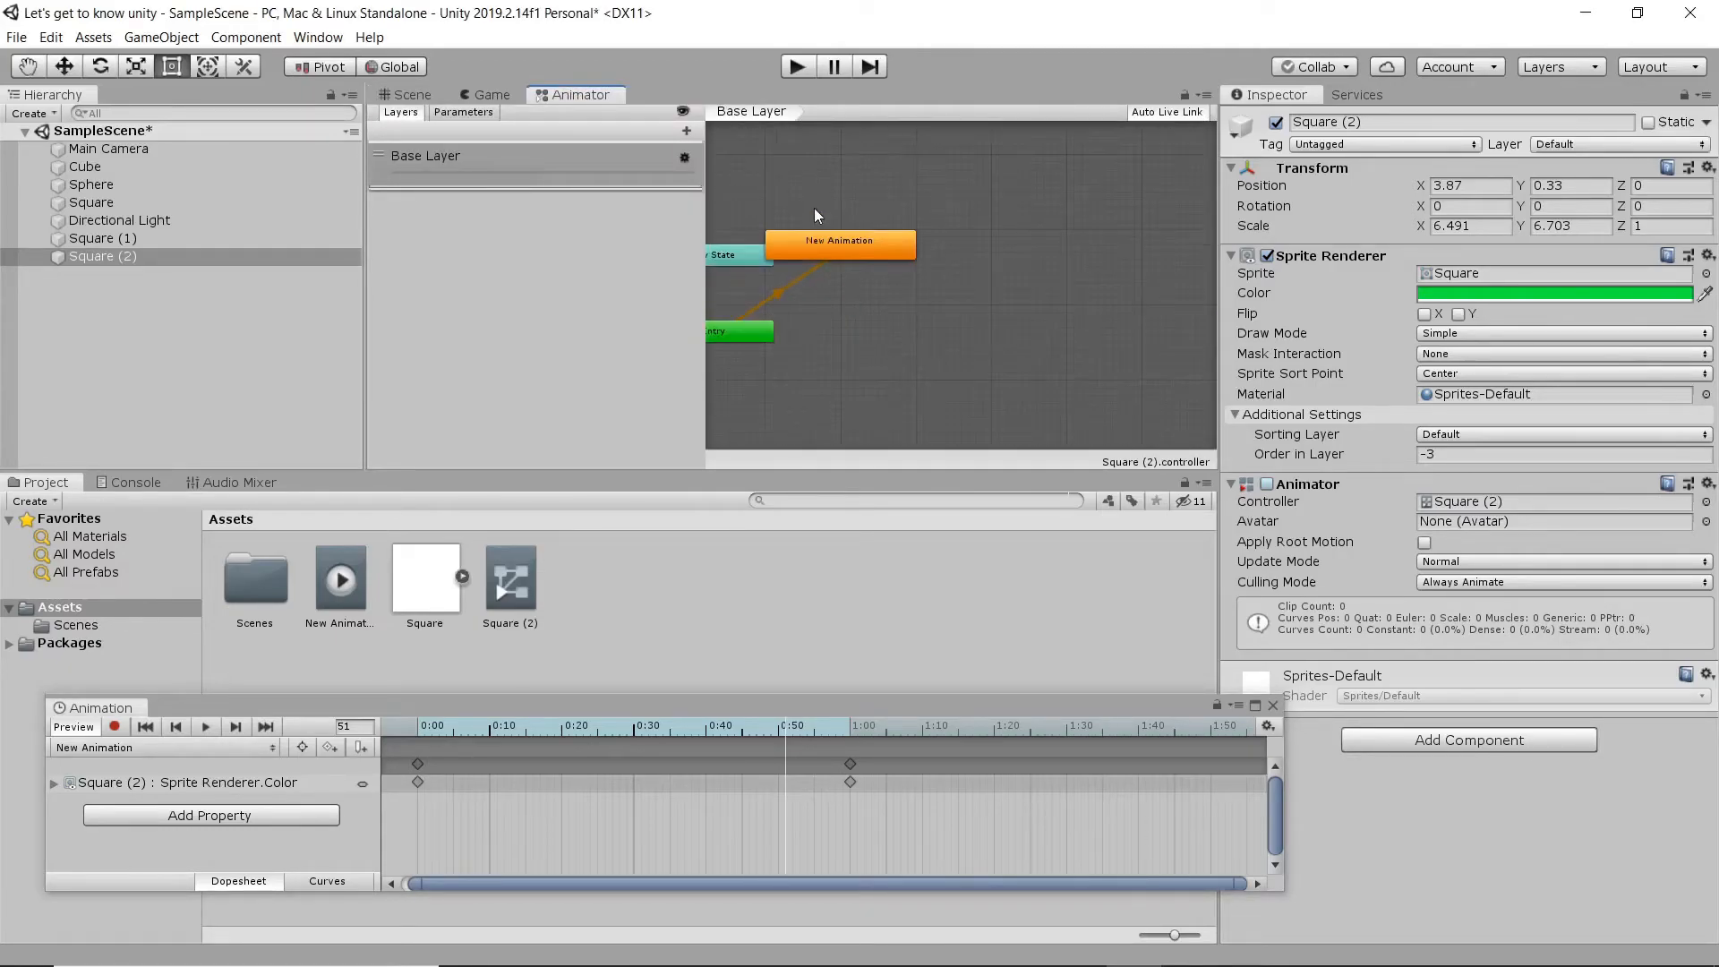
pyautogui.moveTo(834, 249); pyautogui.dragTo(923, 254)
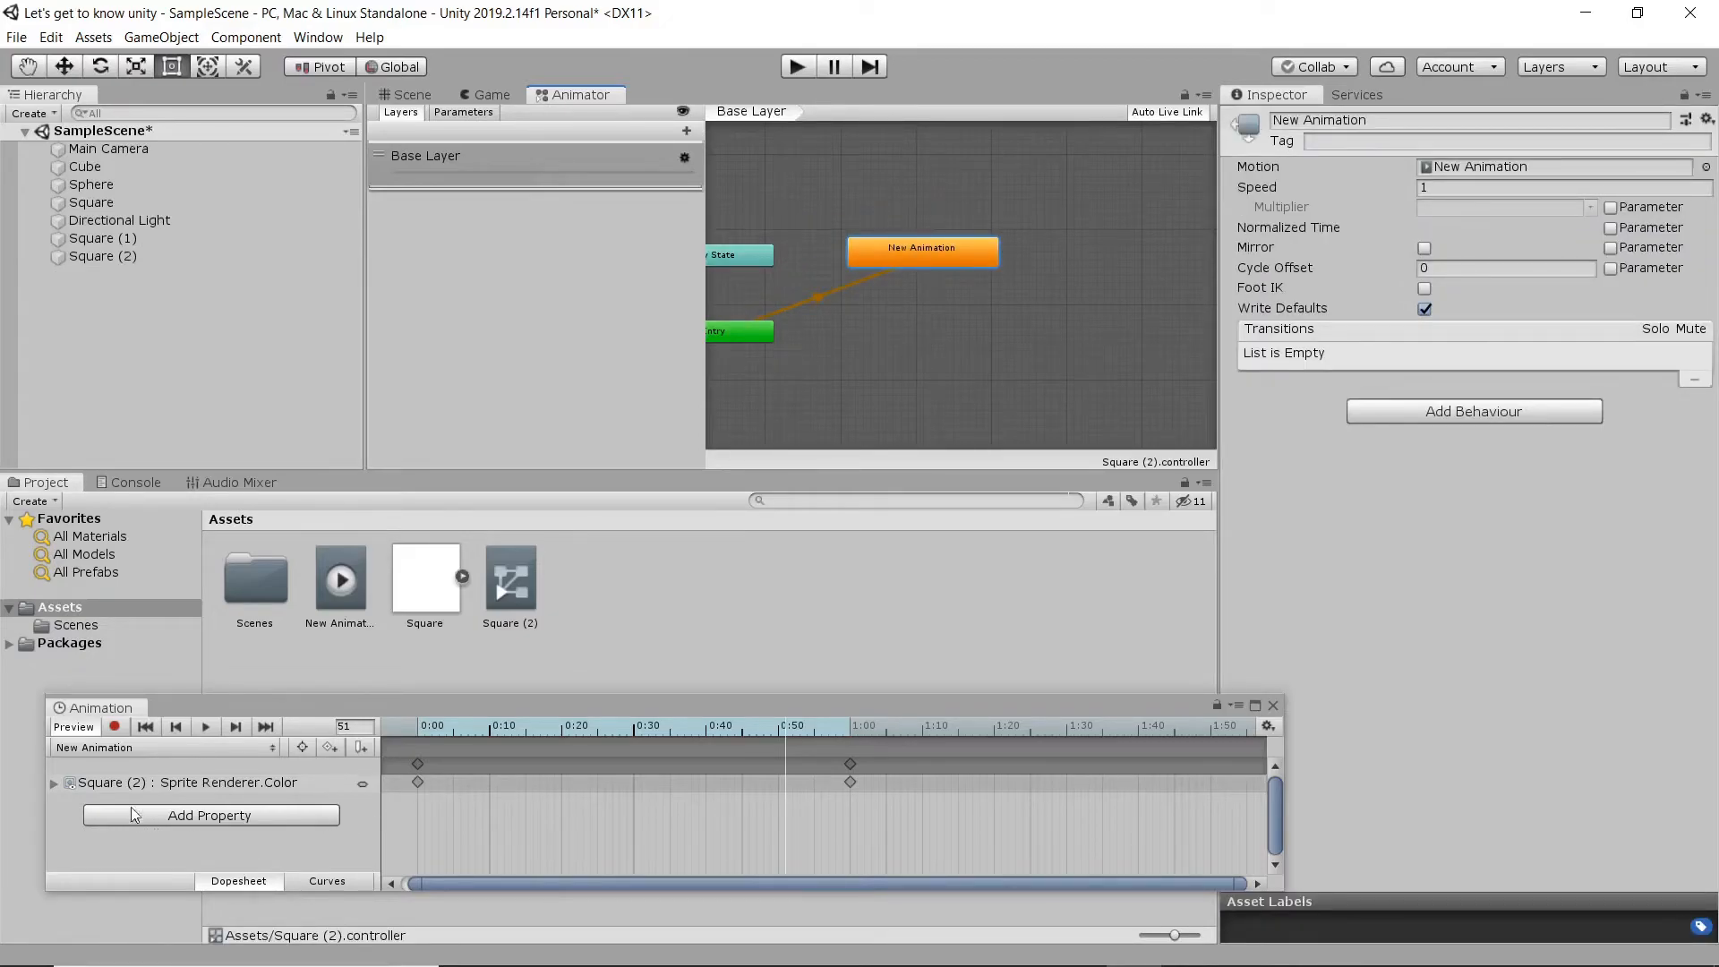
# - Create a second animation clip for the square and save it as New Animation2
pyautogui.click(122, 750)
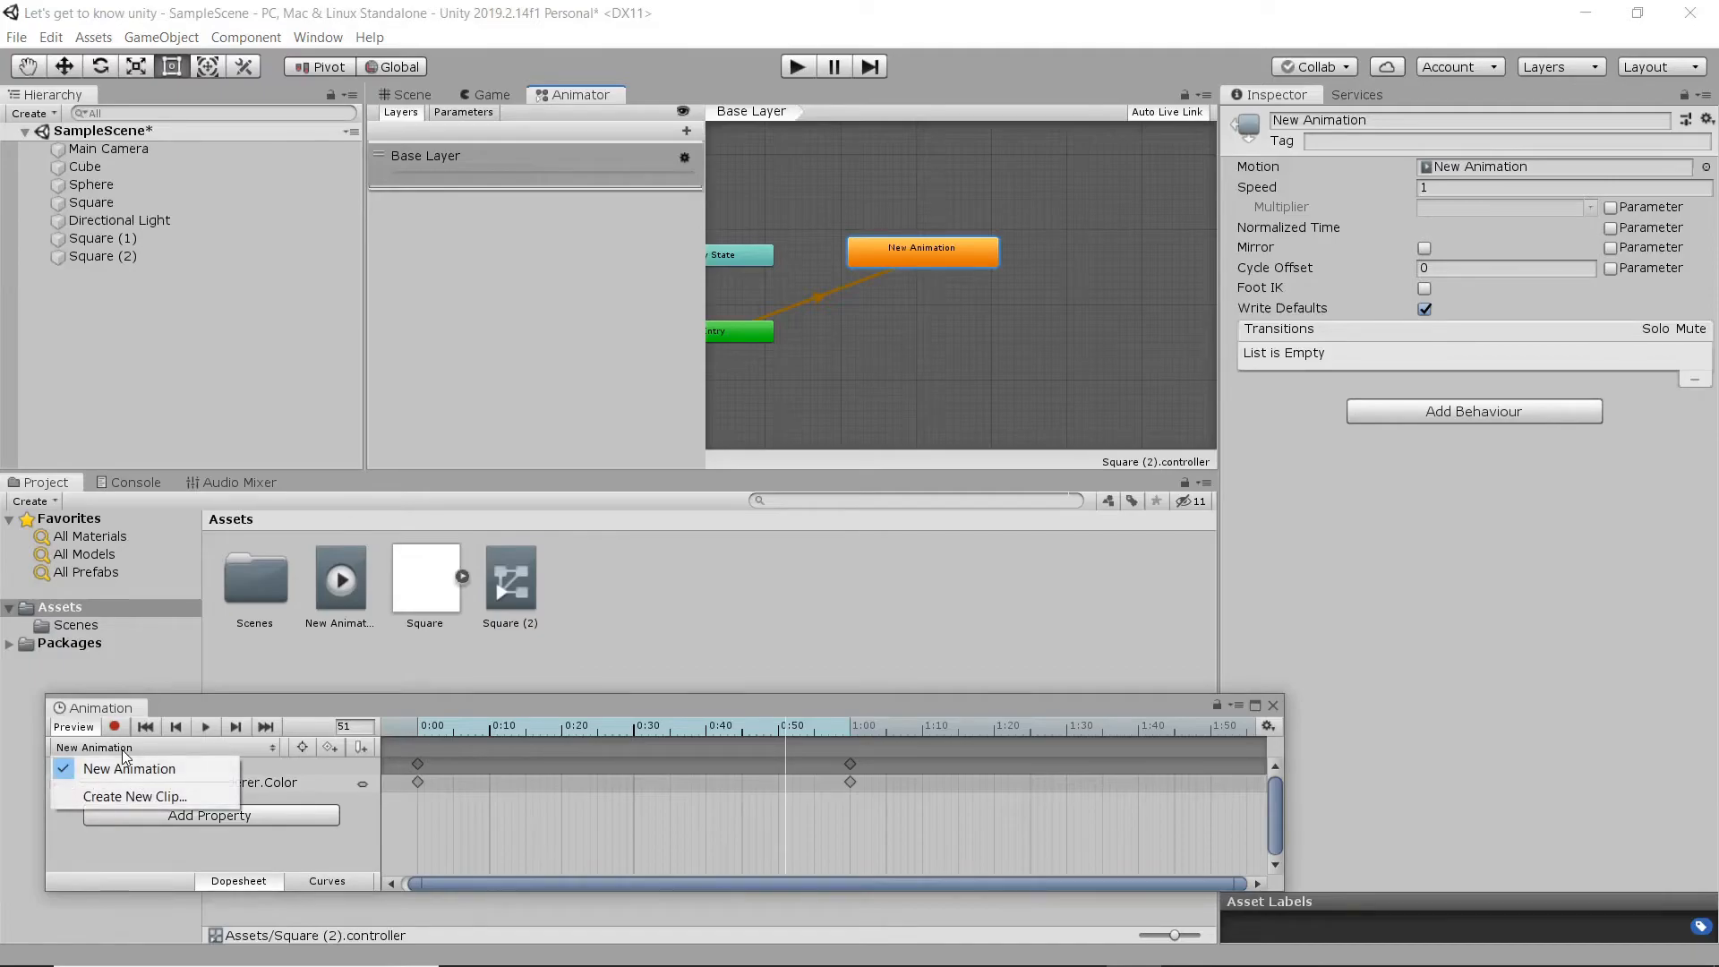
pyautogui.click(157, 797)
pyautogui.click(291, 470)
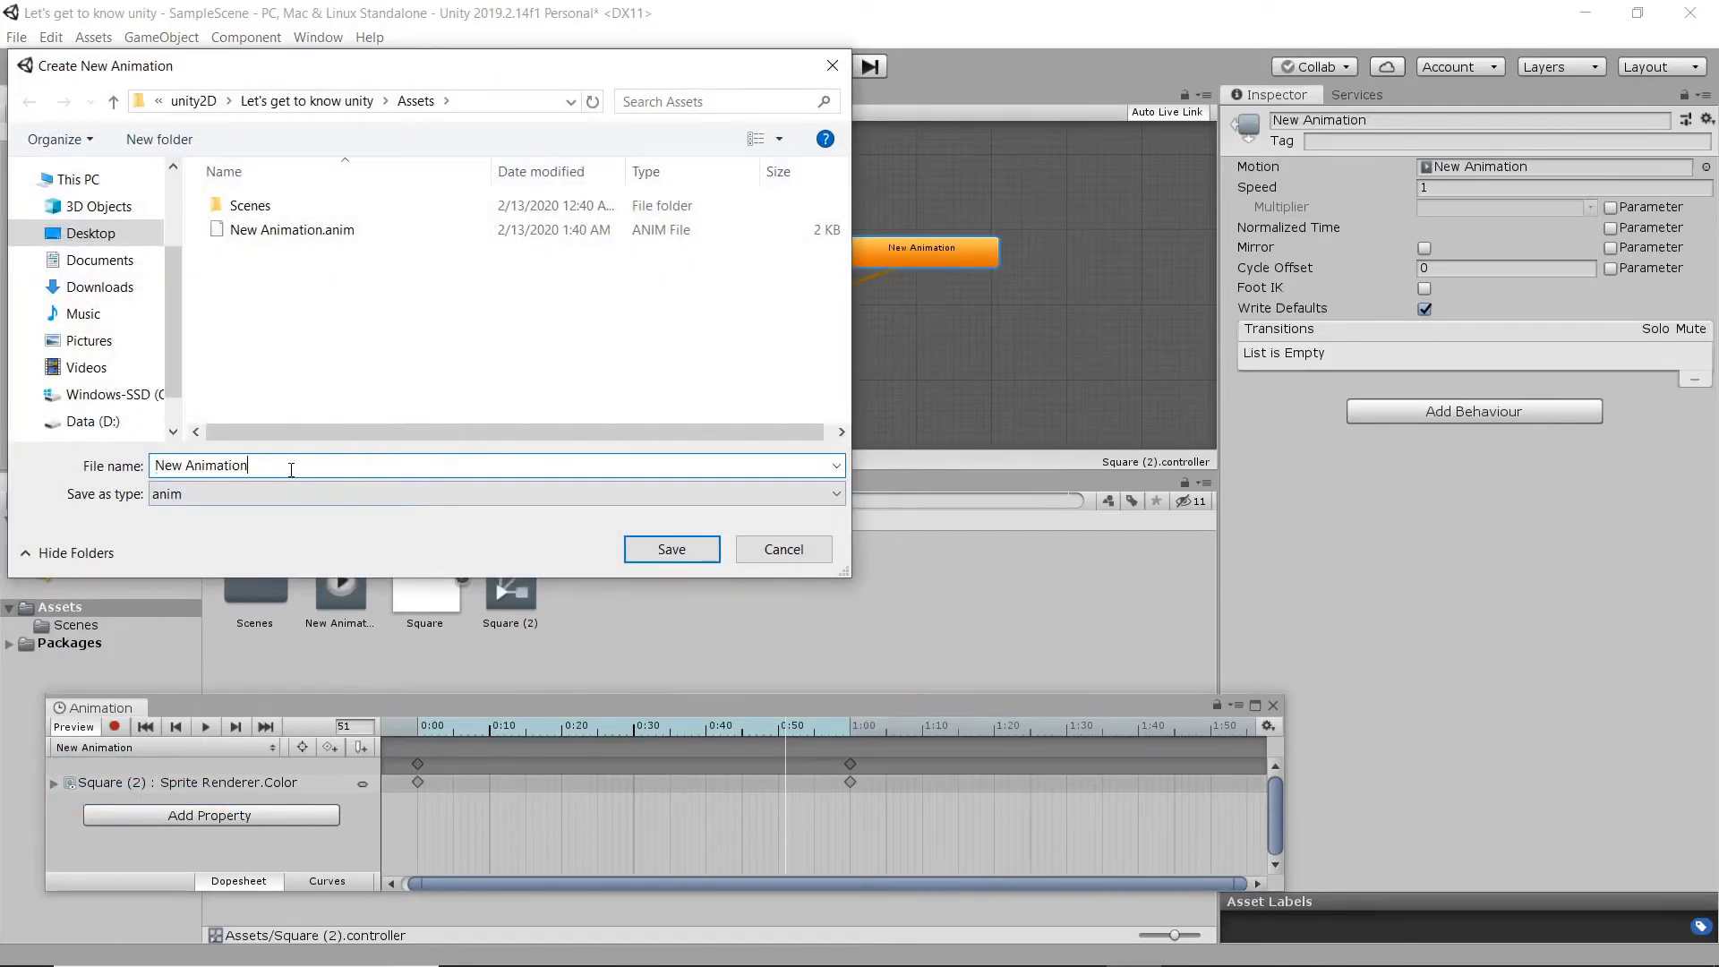
pyautogui.write('2')
pyautogui.press('Return')
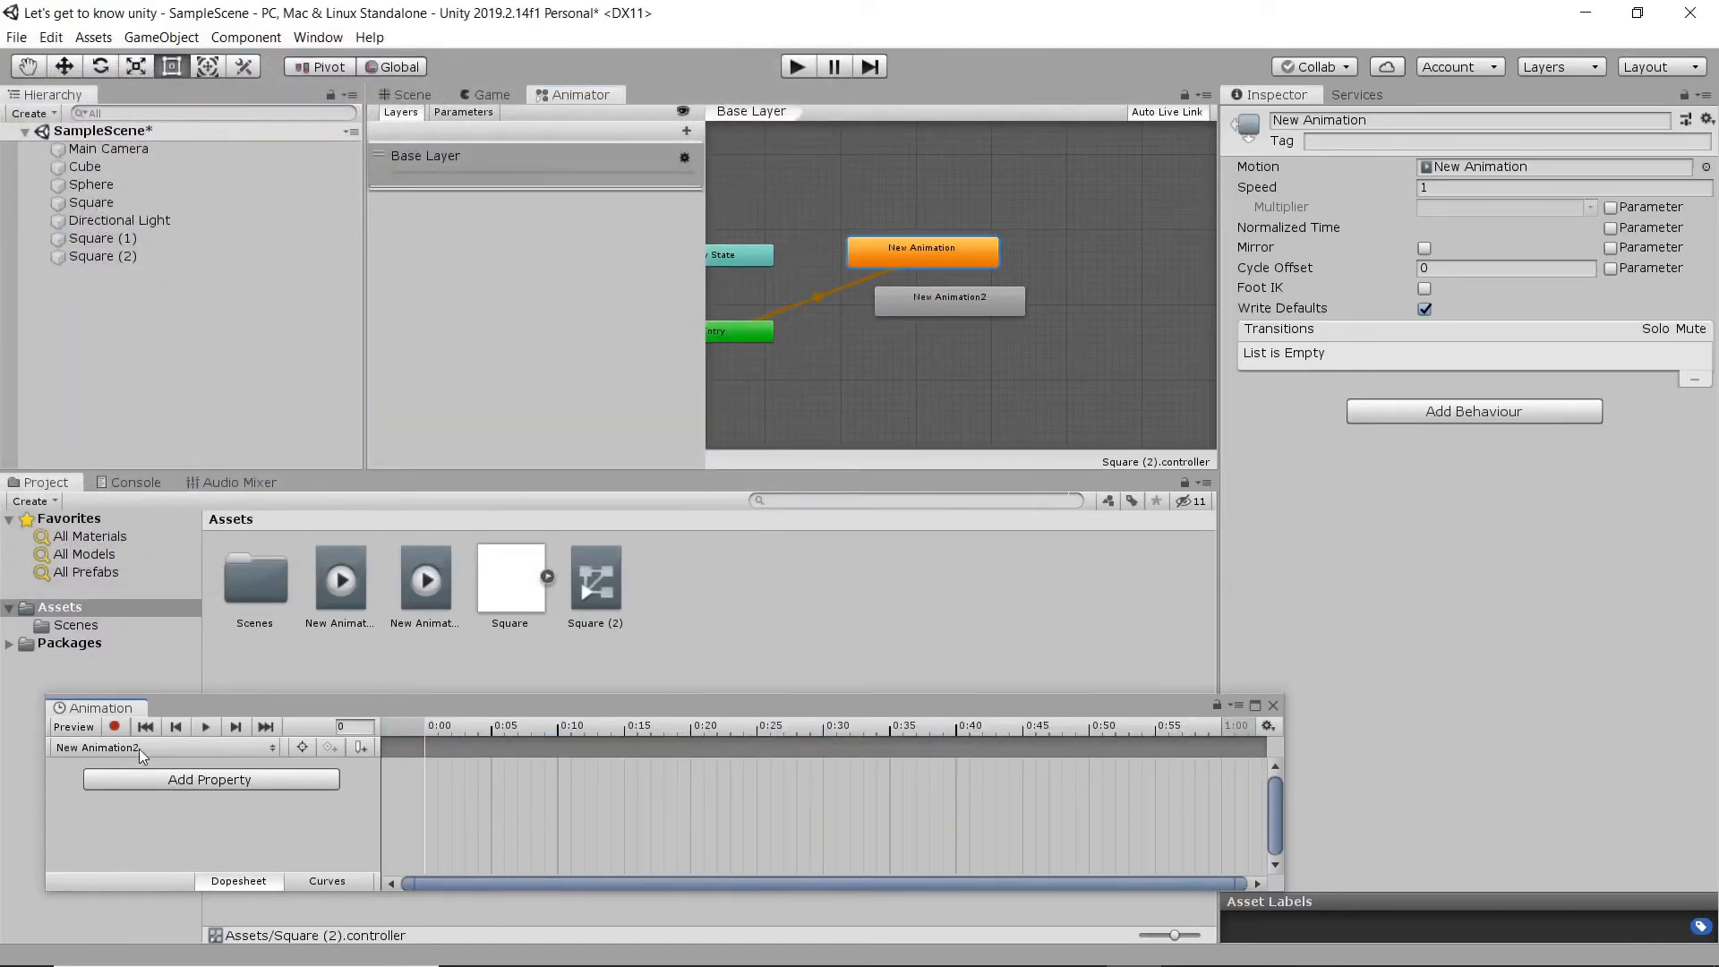
# - Start recording New Animation2 and key Square (2)'s position at 0:00 at about X 3.85, Y 0.38
pyautogui.click(113, 728)
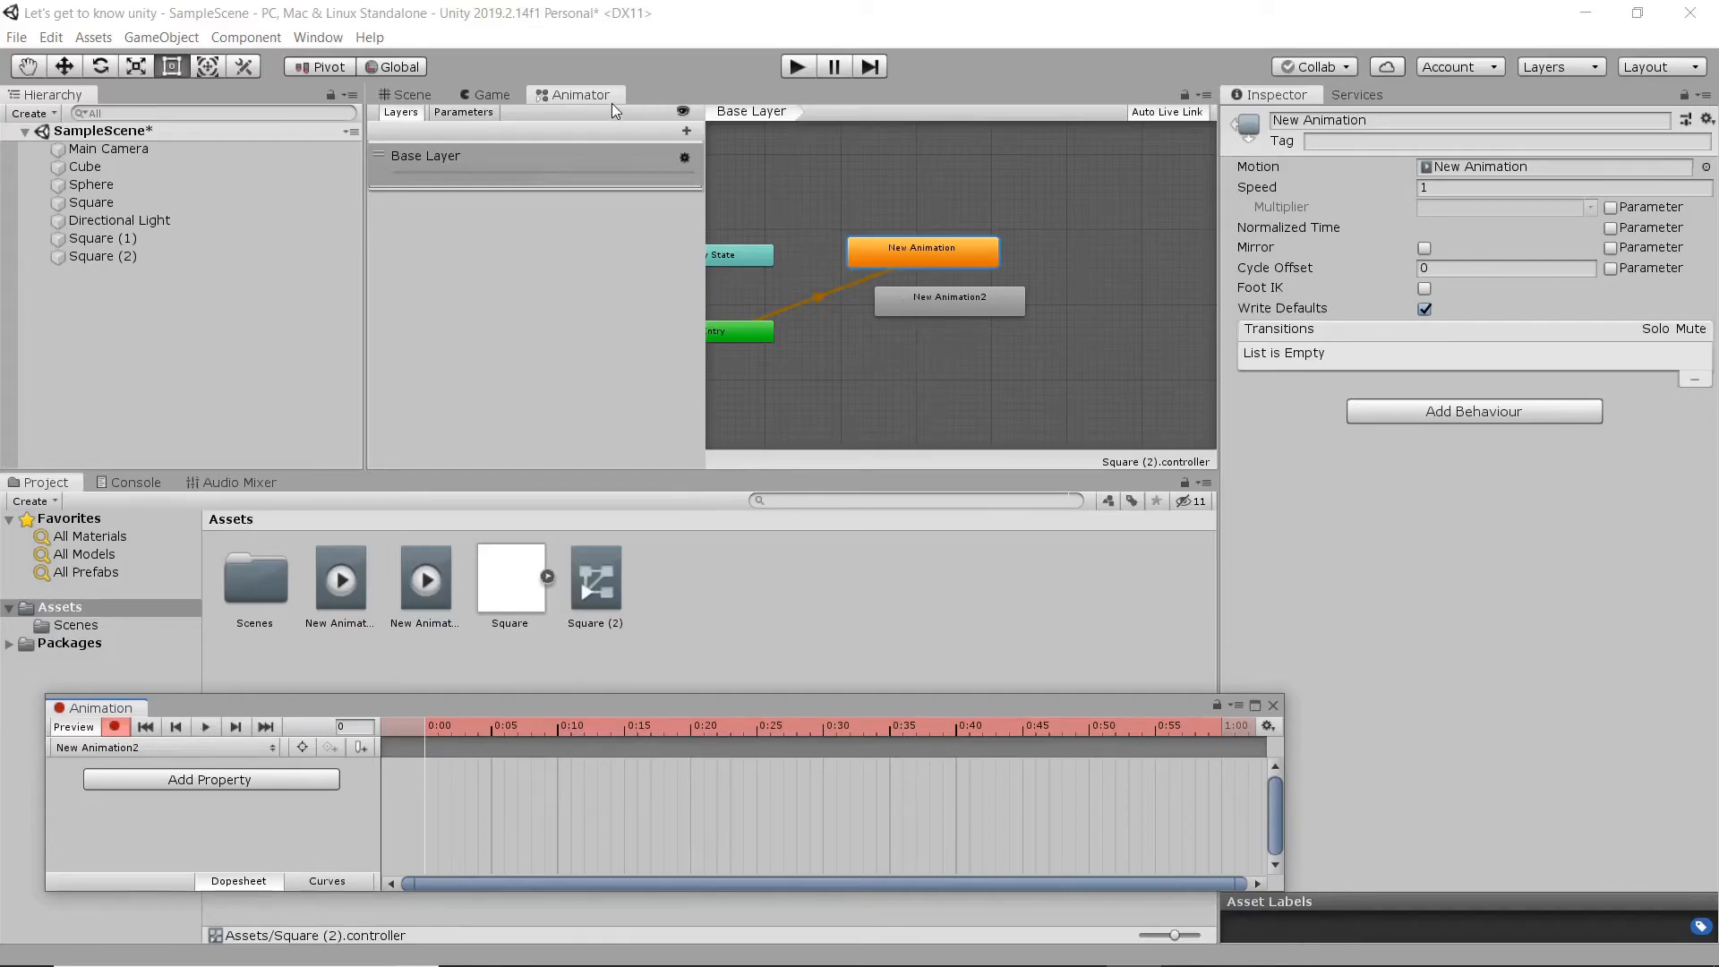
pyautogui.click(411, 93)
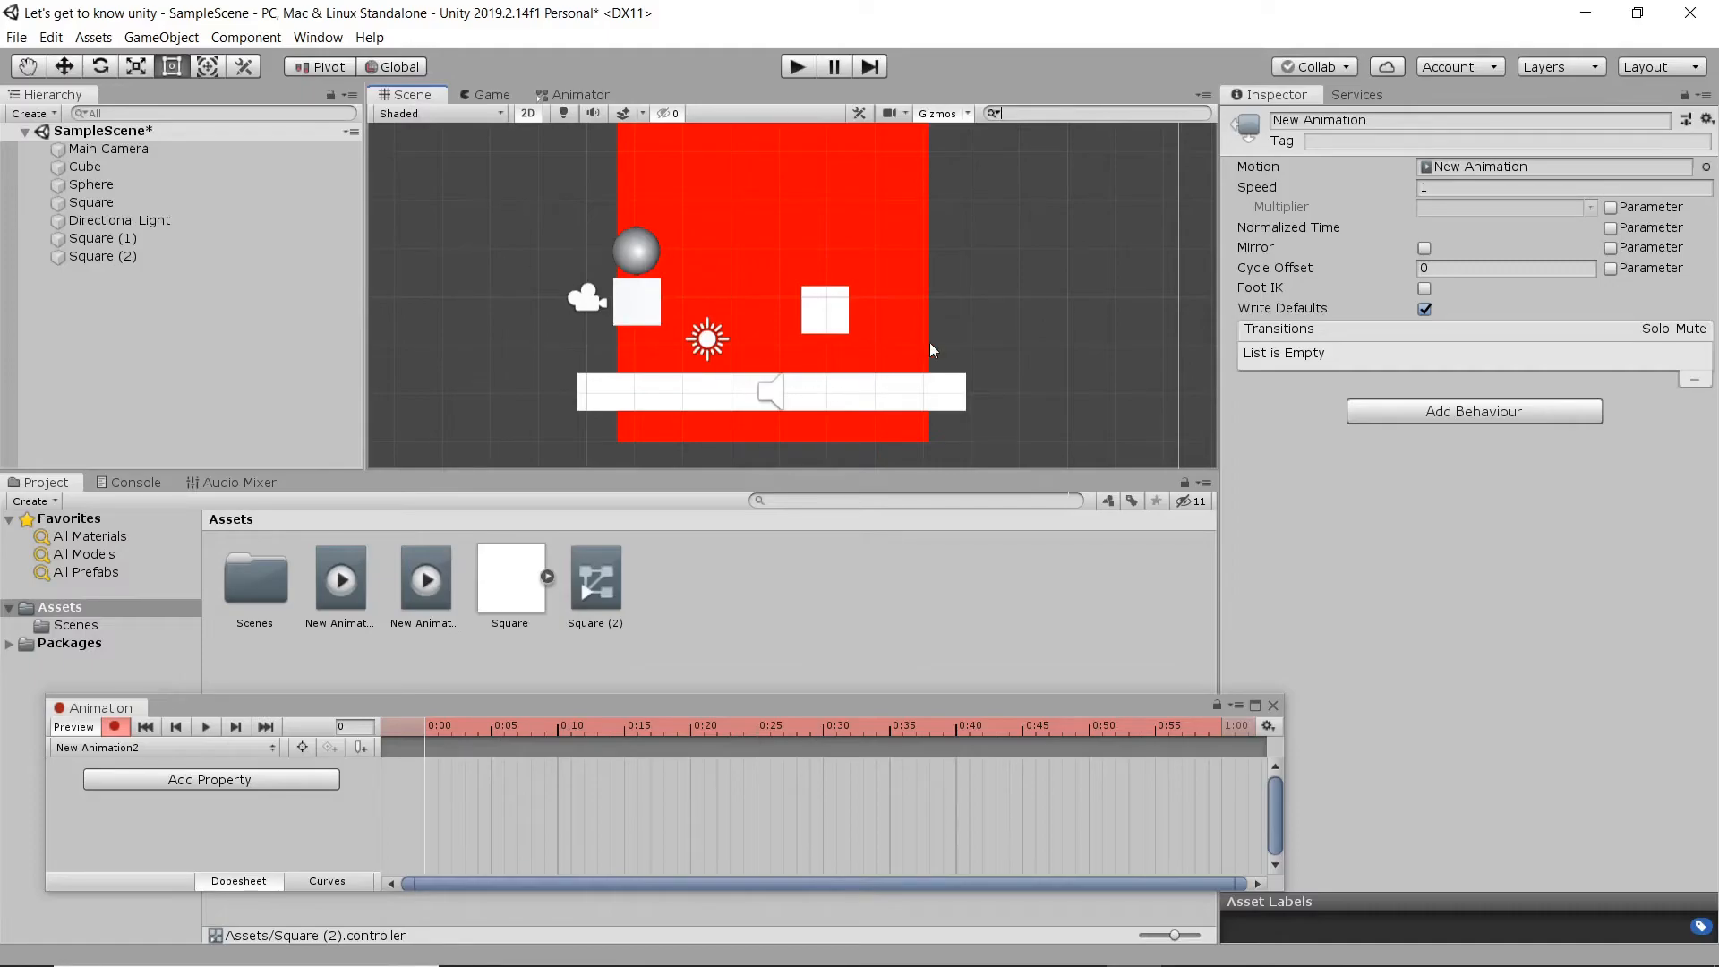
pyautogui.moveTo(929, 342); pyautogui.dragTo(784, 351, button='middle')
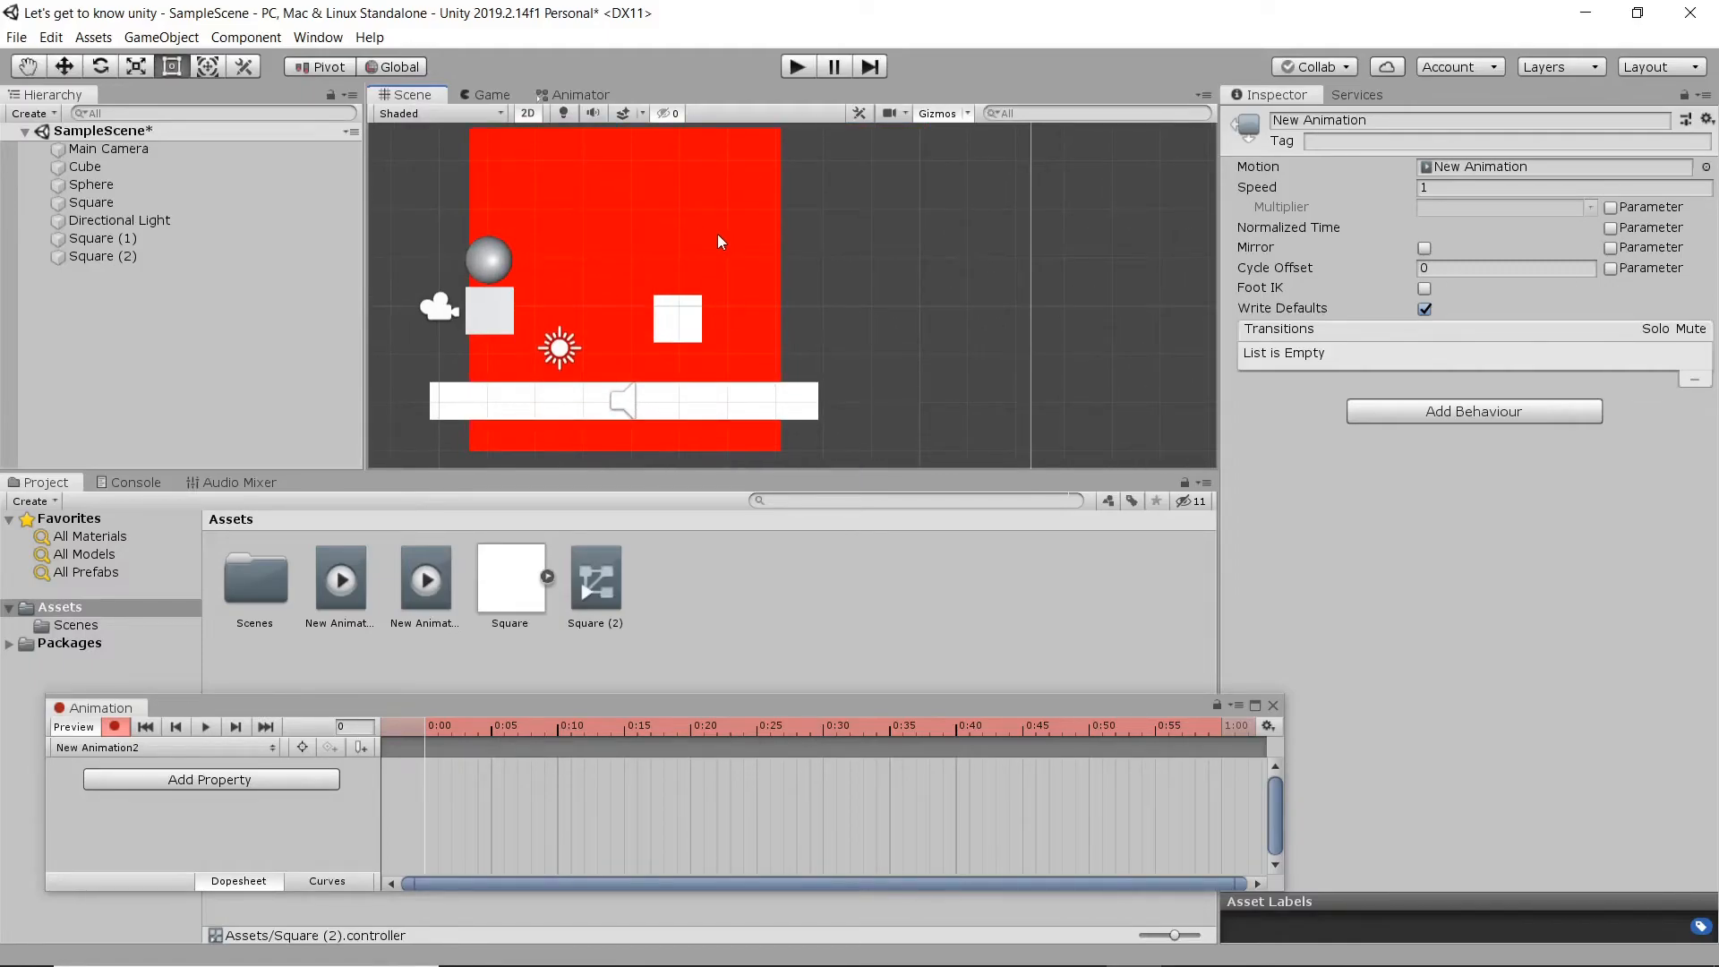
pyautogui.click(718, 236)
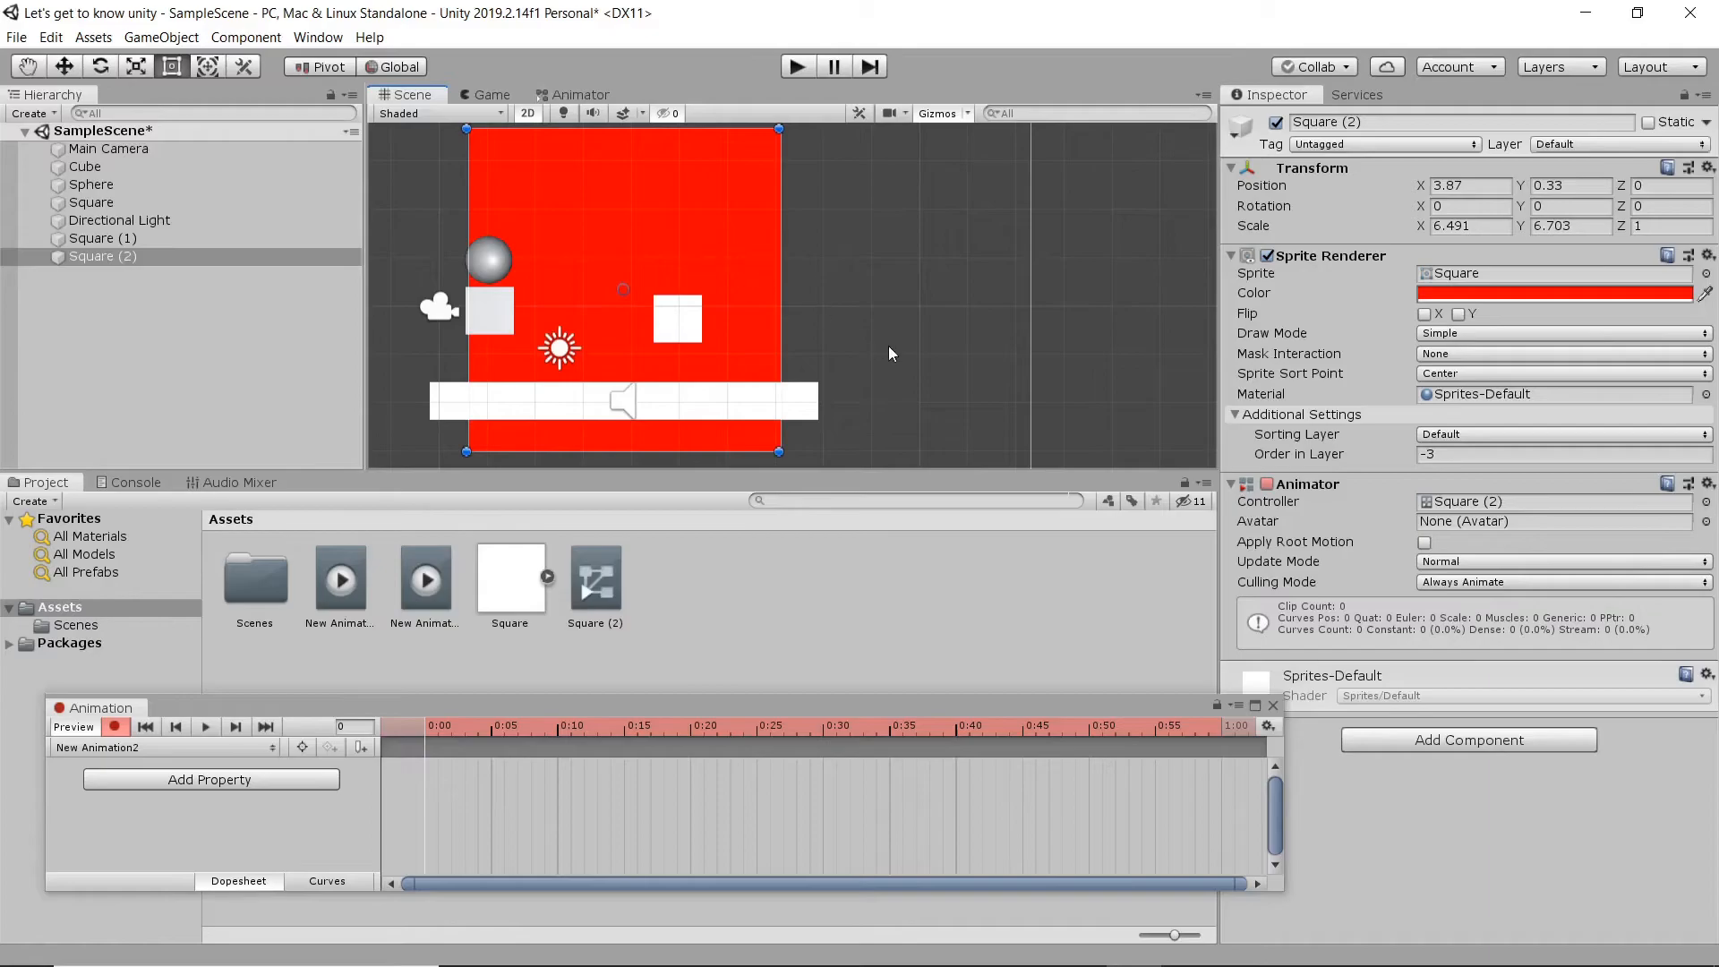
pyautogui.moveTo(679, 392); pyautogui.dragTo(768, 401, button='middle')
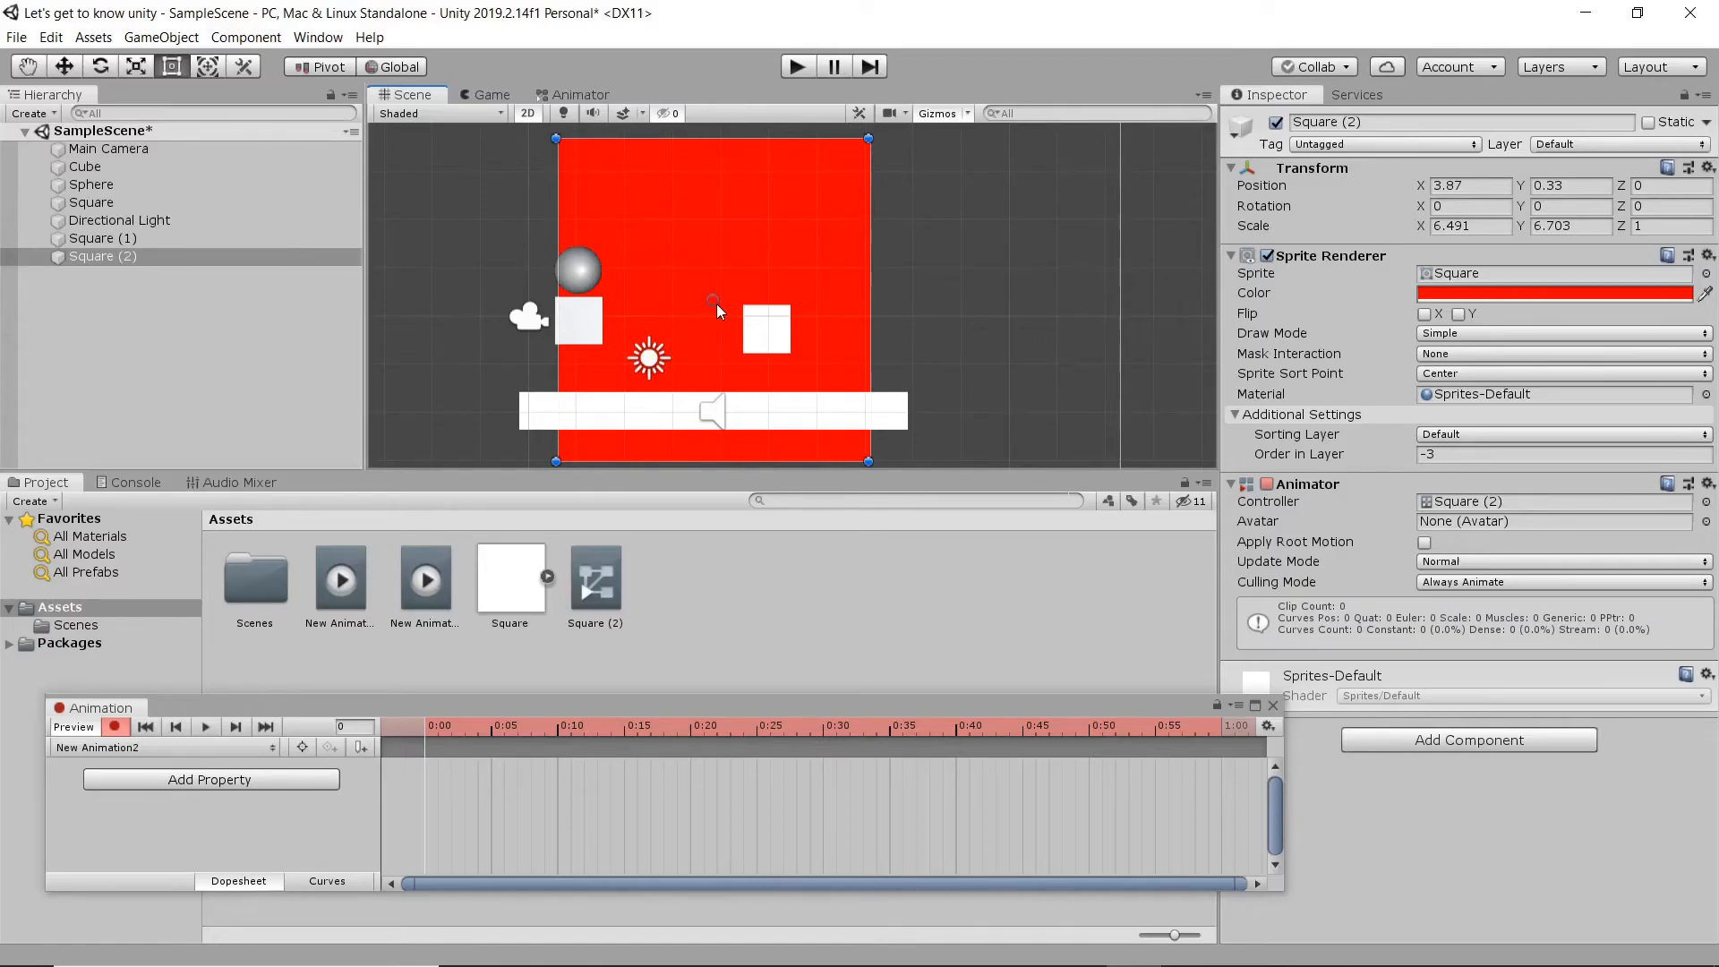
pyautogui.moveTo(717, 302); pyautogui.dragTo(717, 297)
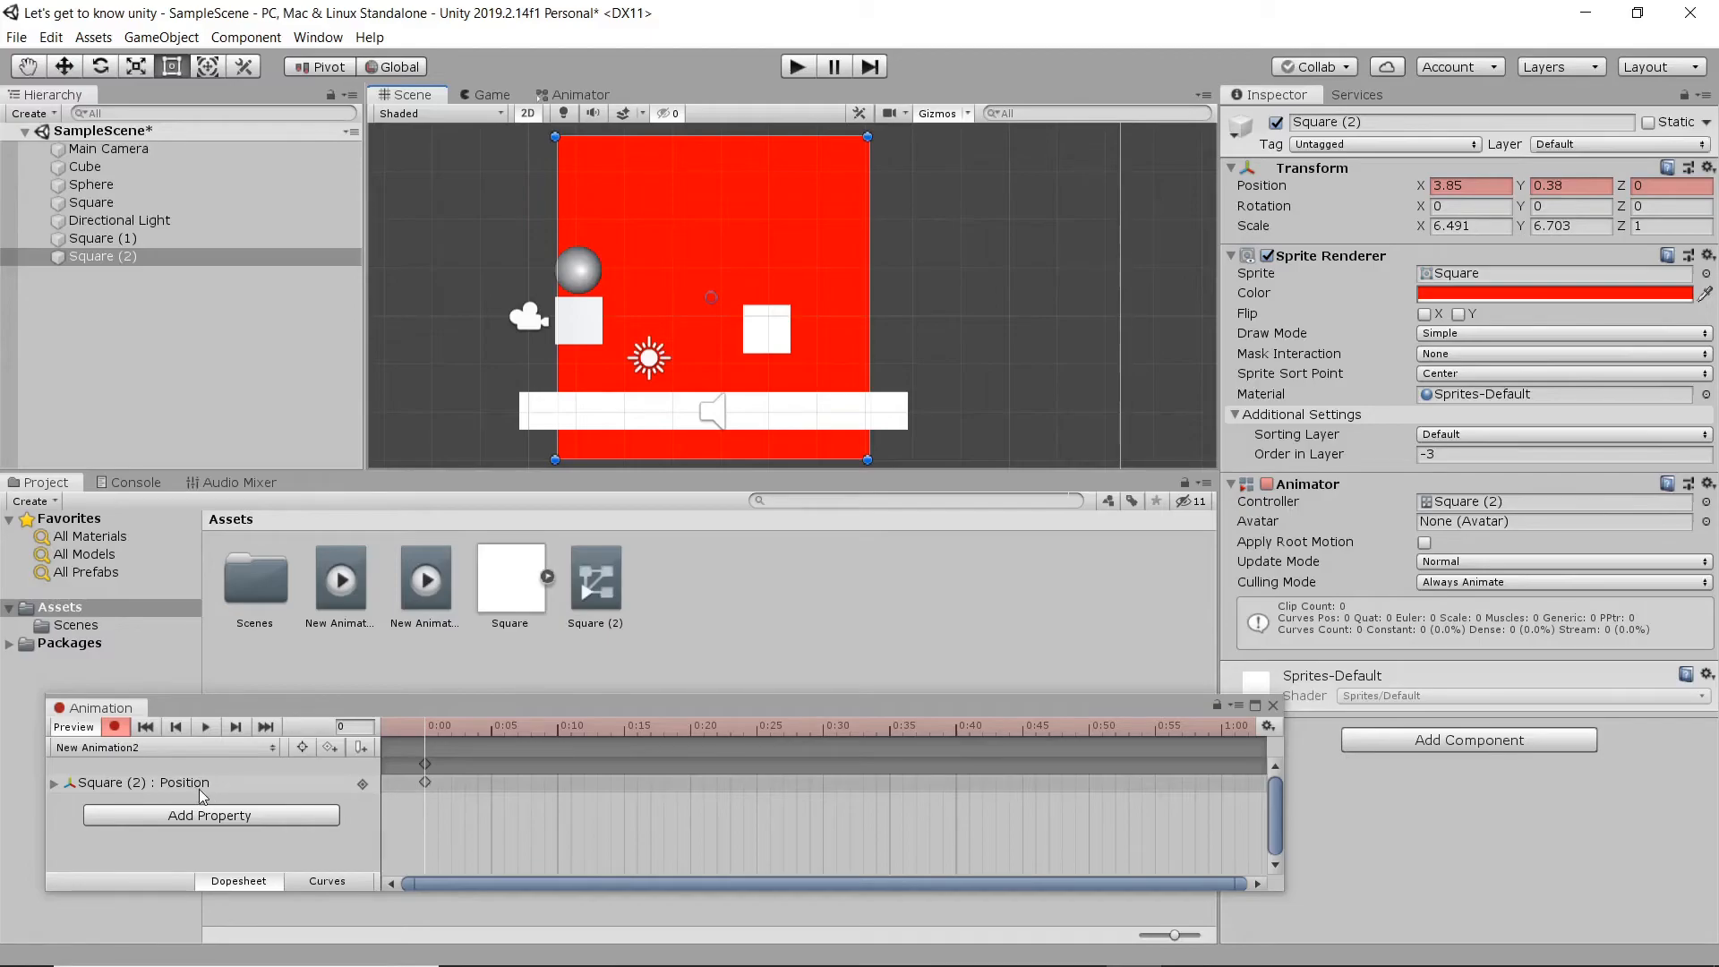
# - Key the square's position at 1:00 at about X 6.71, Y 0.59, and play back the movement
pyautogui.scroll(-3, 932, 818)
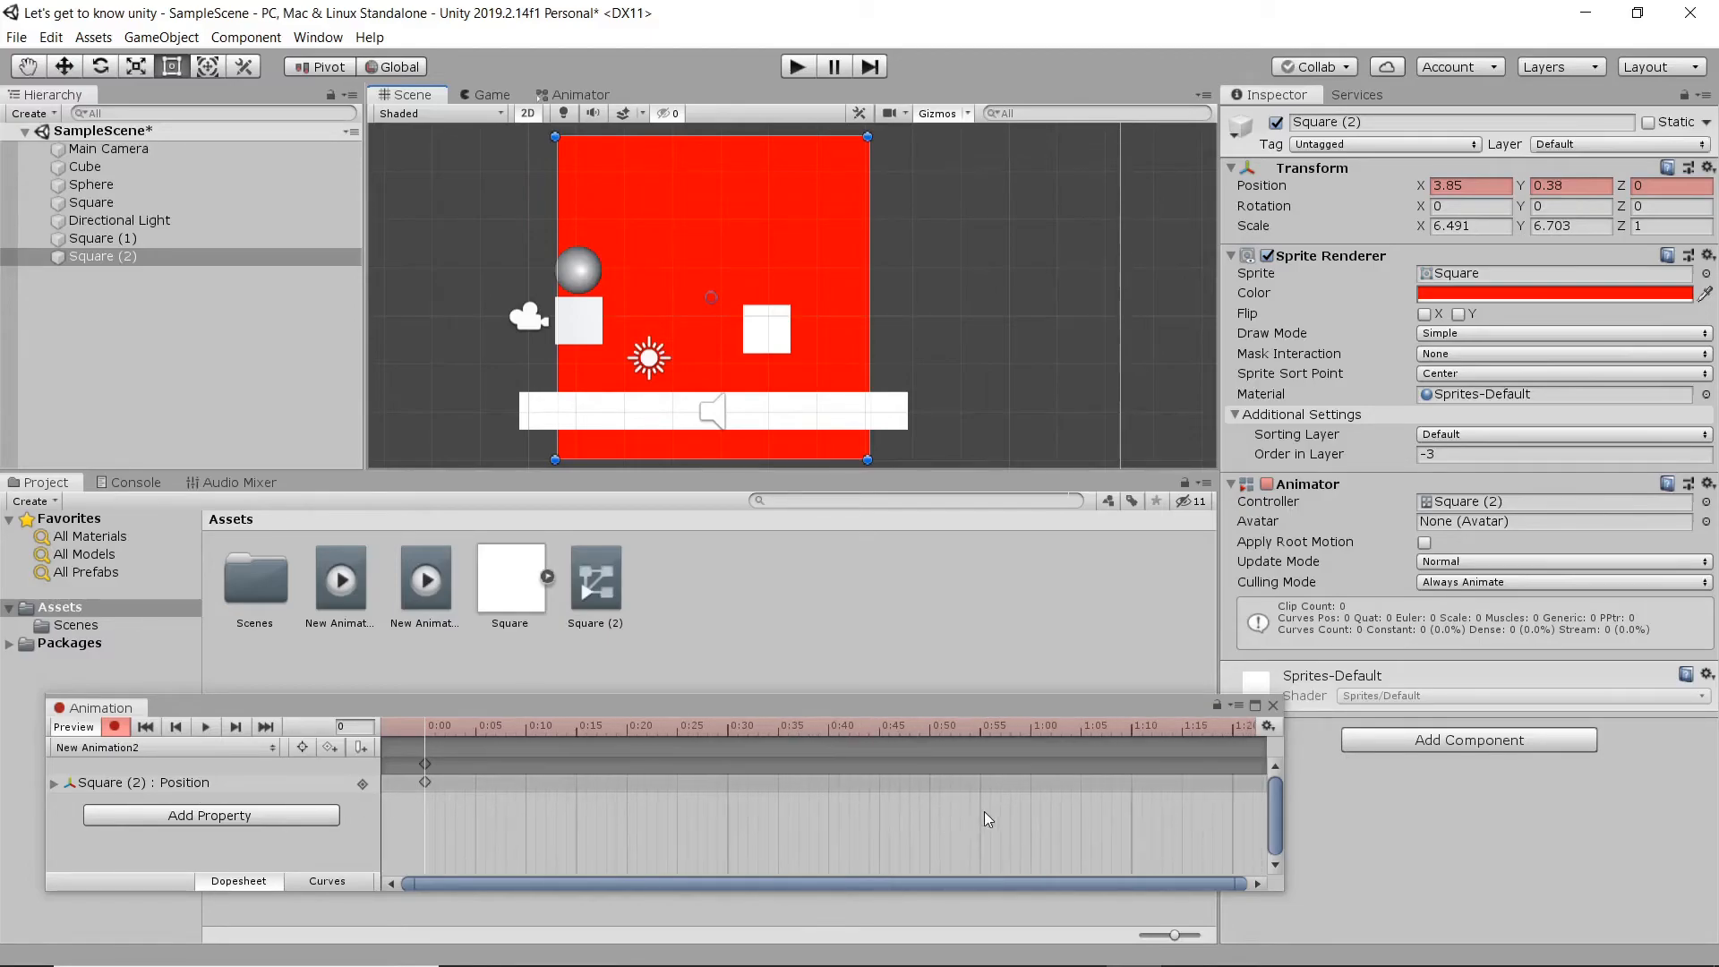
pyautogui.moveTo(1096, 729); pyautogui.dragTo(1033, 744)
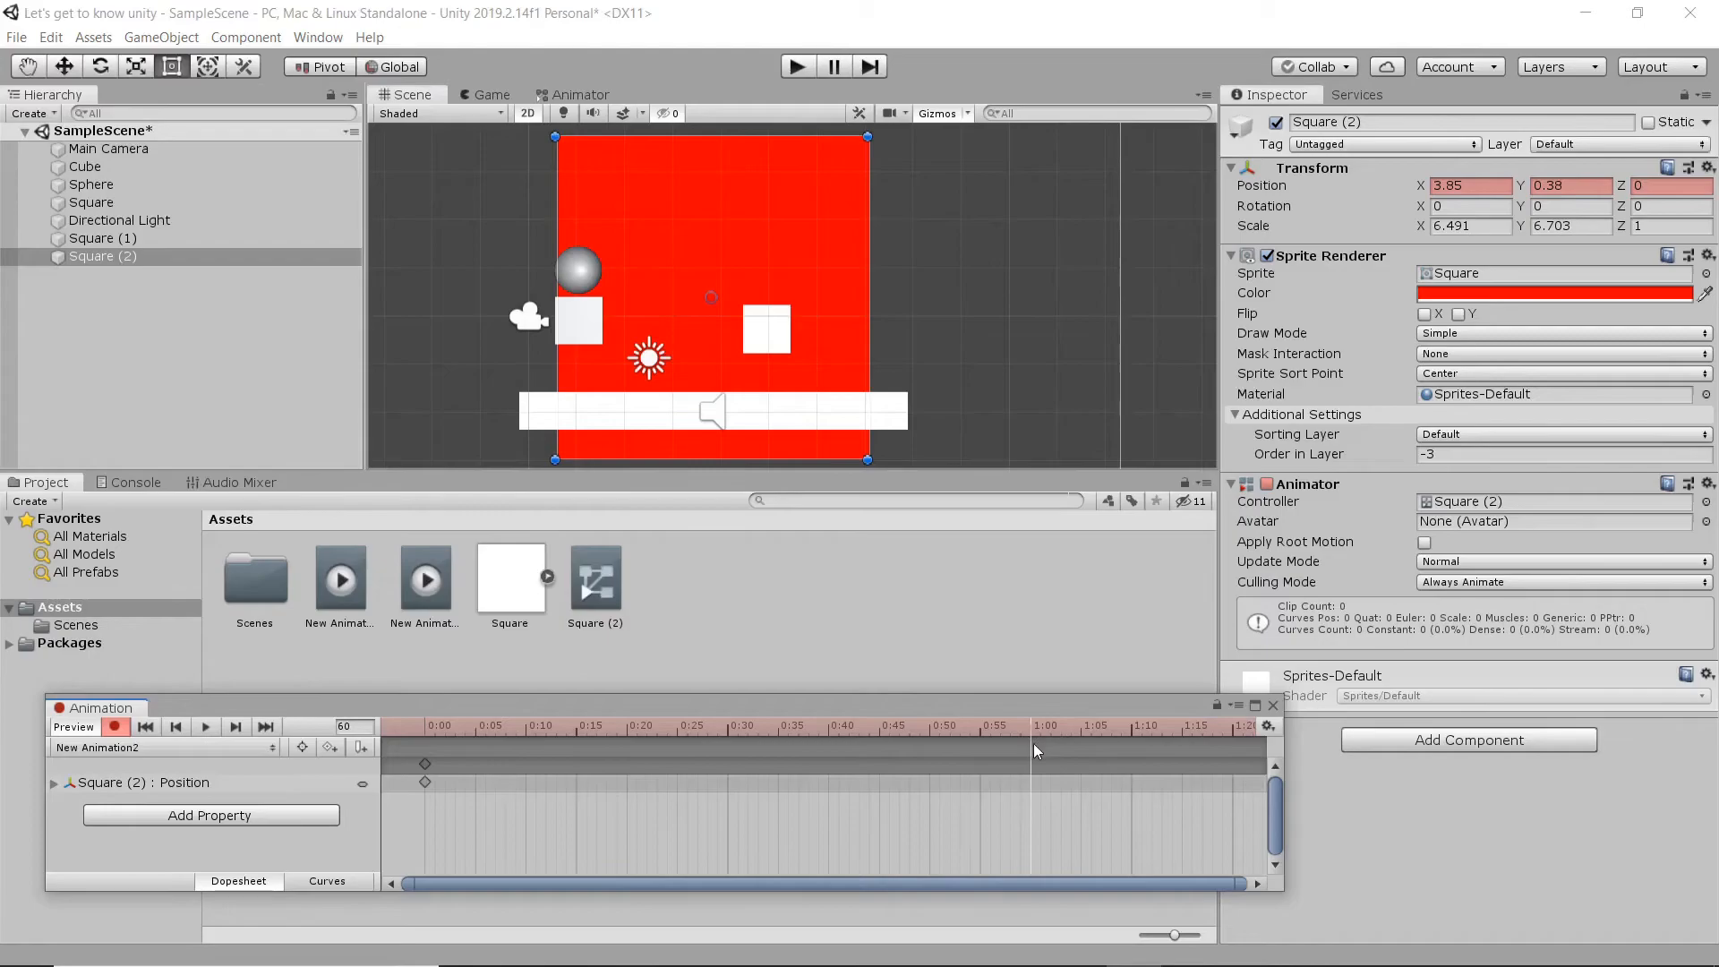
pyautogui.moveTo(713, 305); pyautogui.dragTo(853, 293)
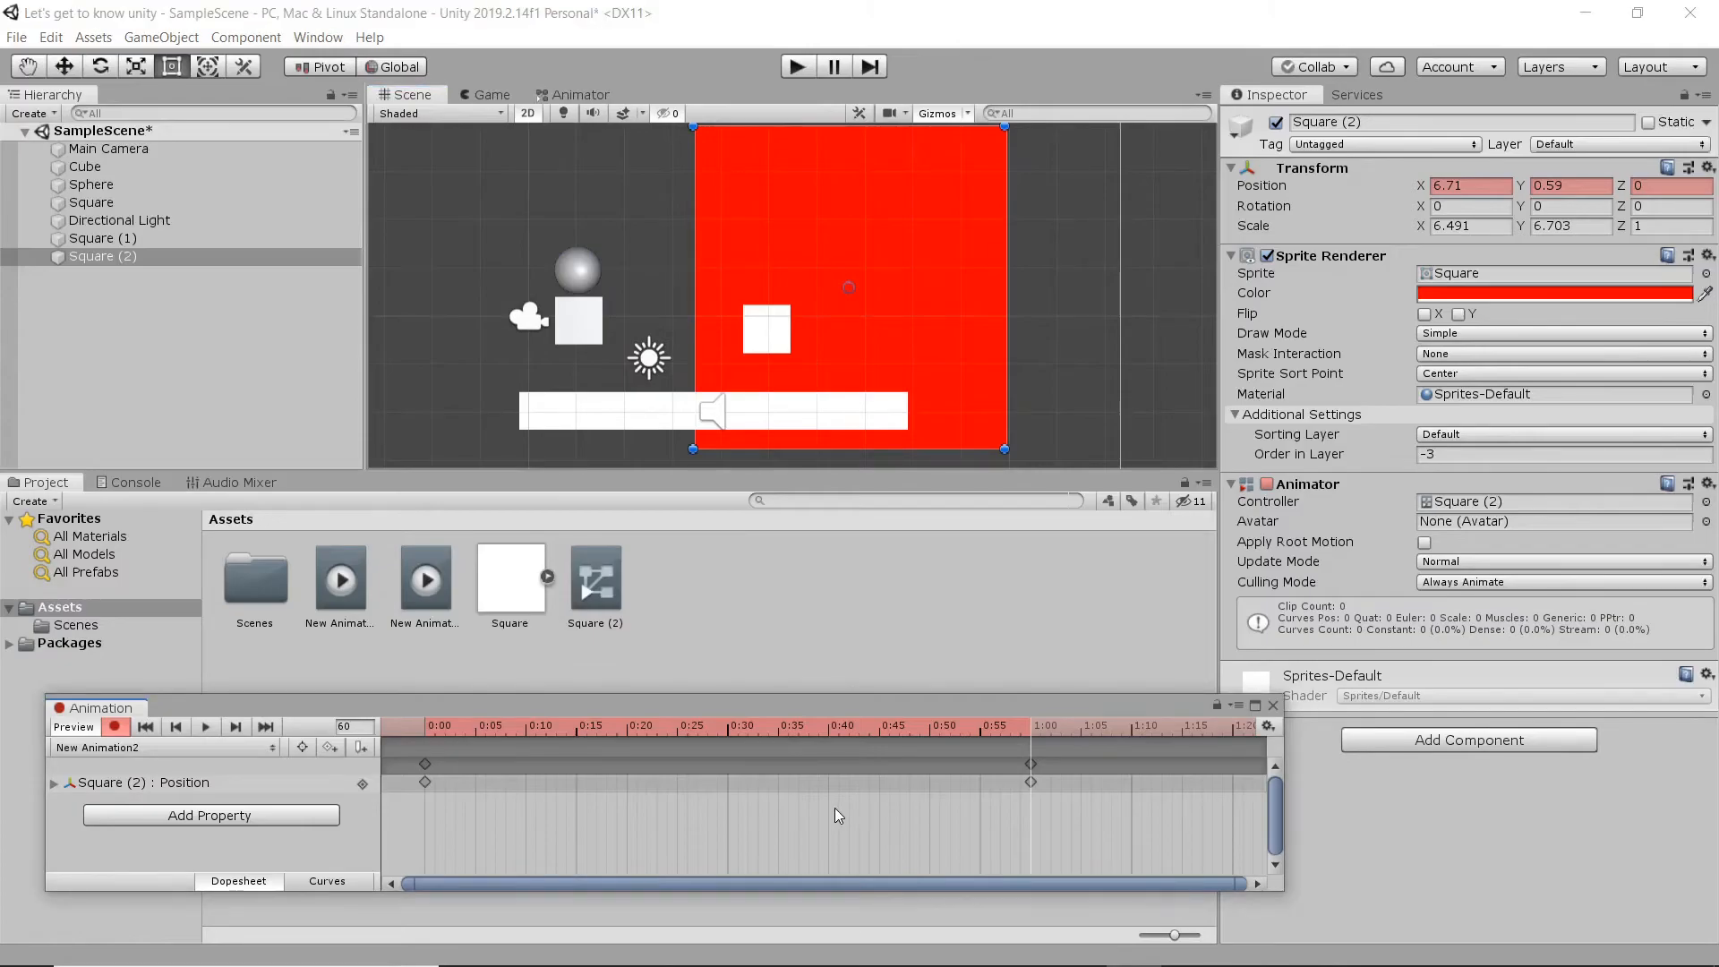
pyautogui.press('space')
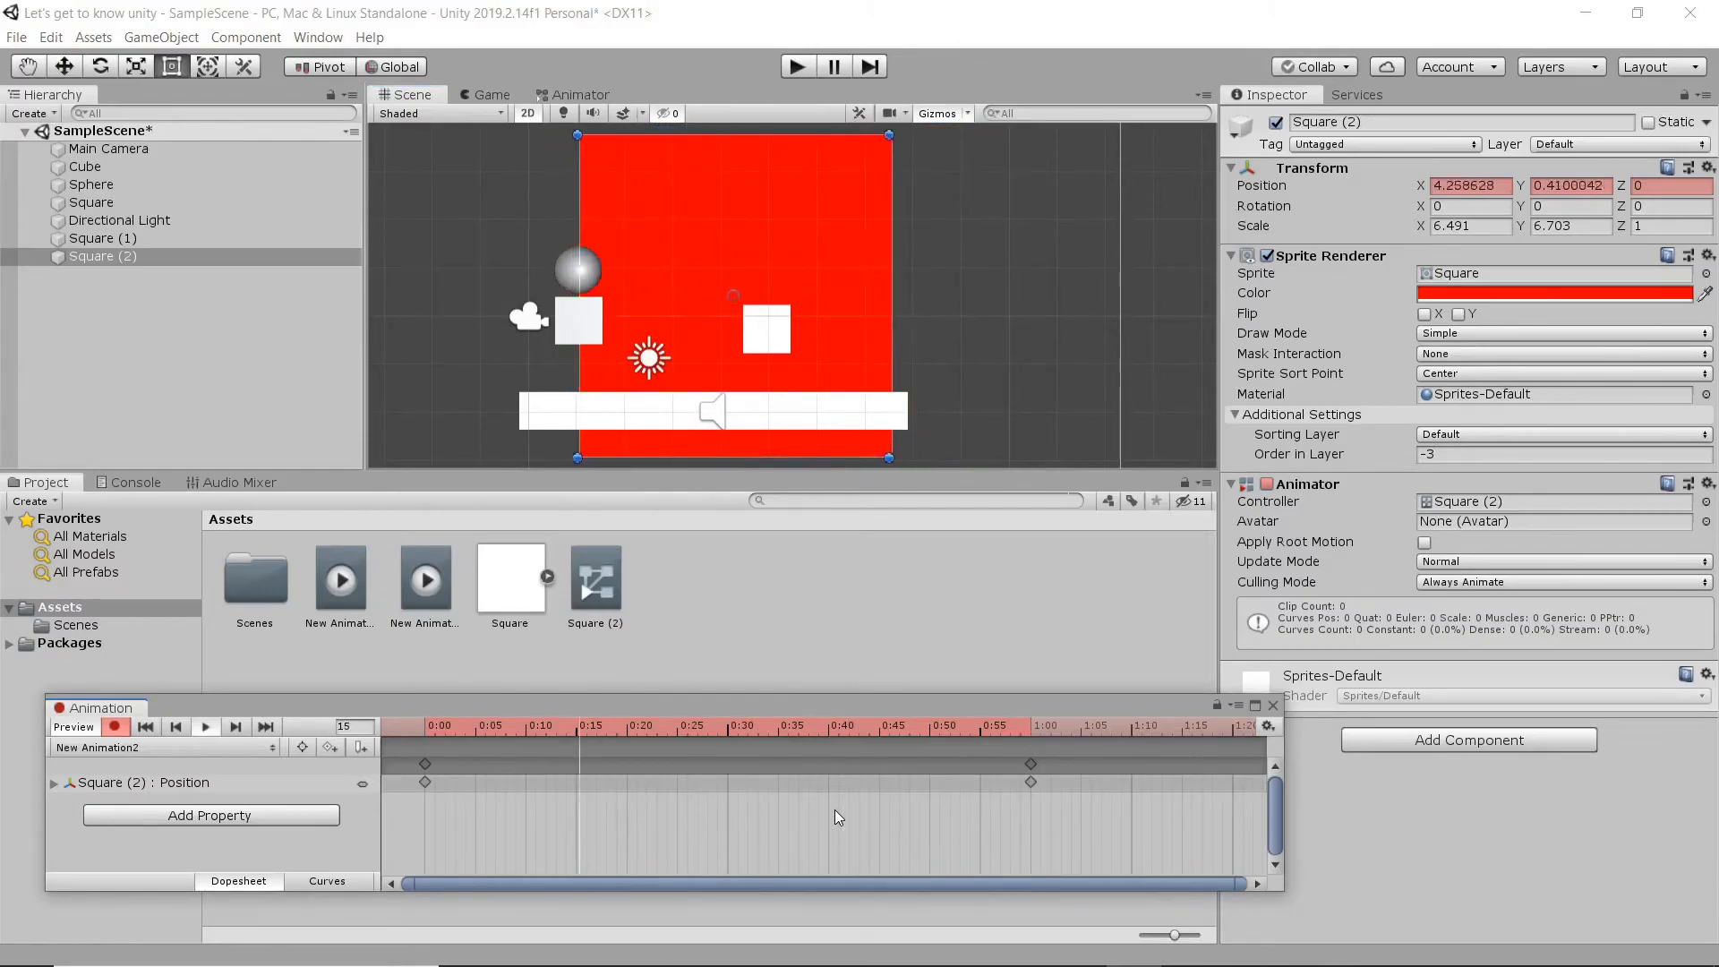
pyautogui.press('space')
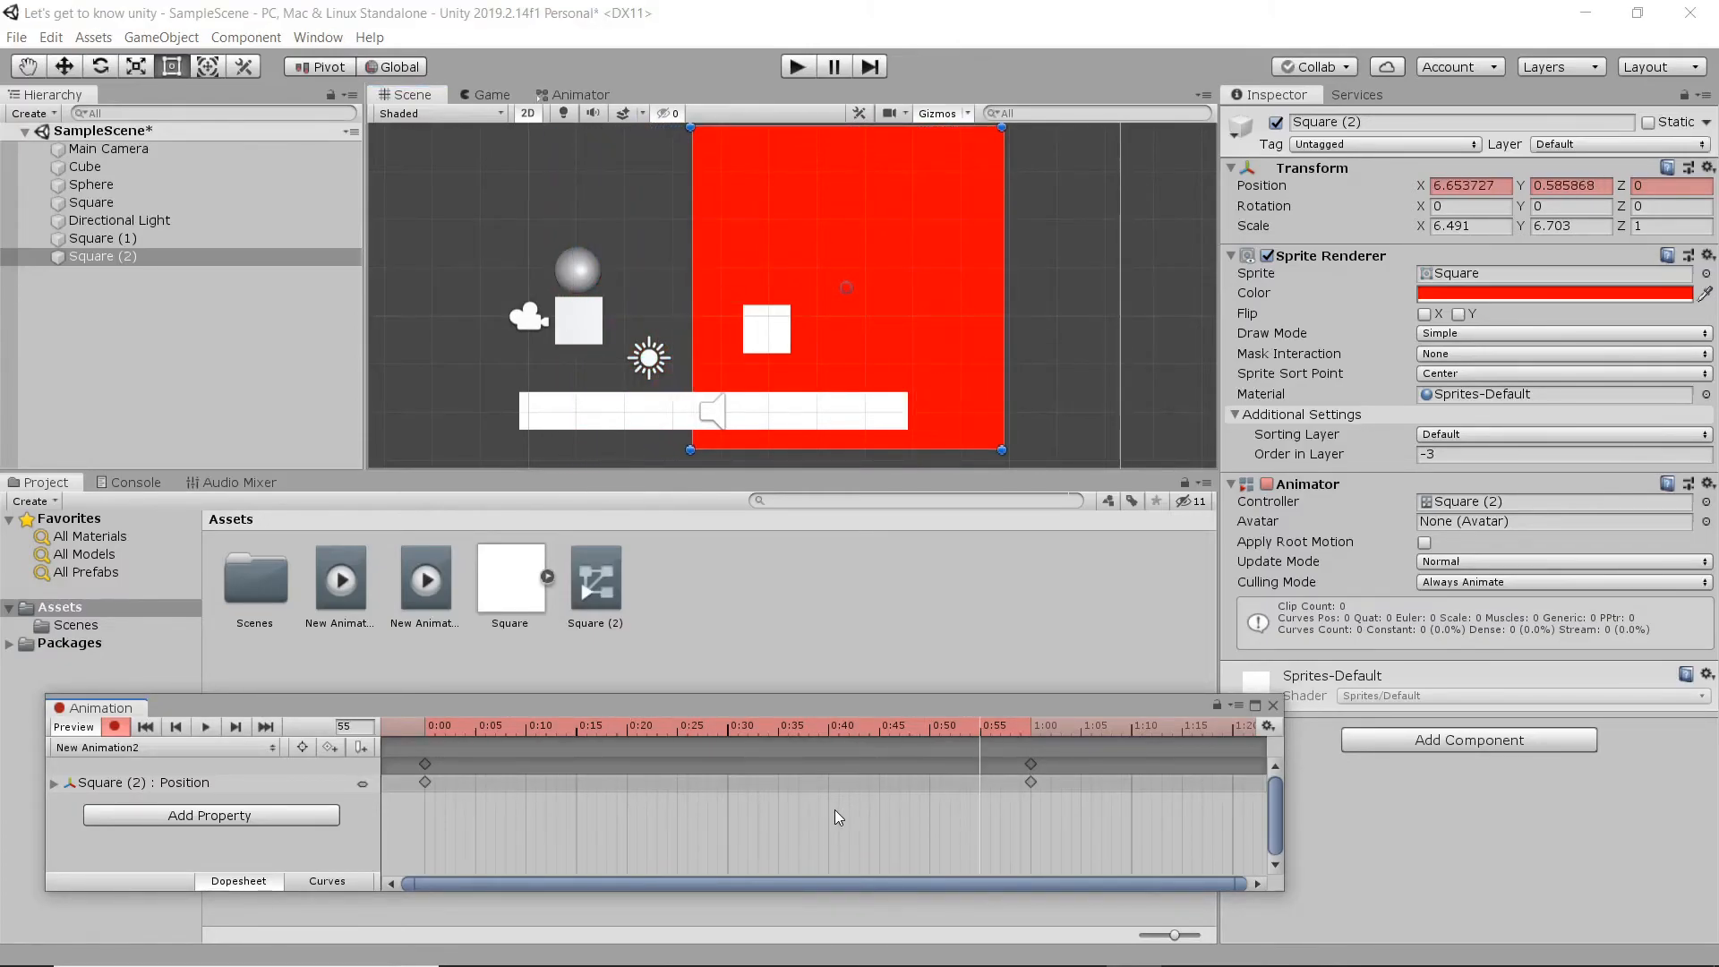
# - Add a position key at 0:30 with the square at about X 2.7, Y 2.04, and preview the clip
pyautogui.click(728, 730)
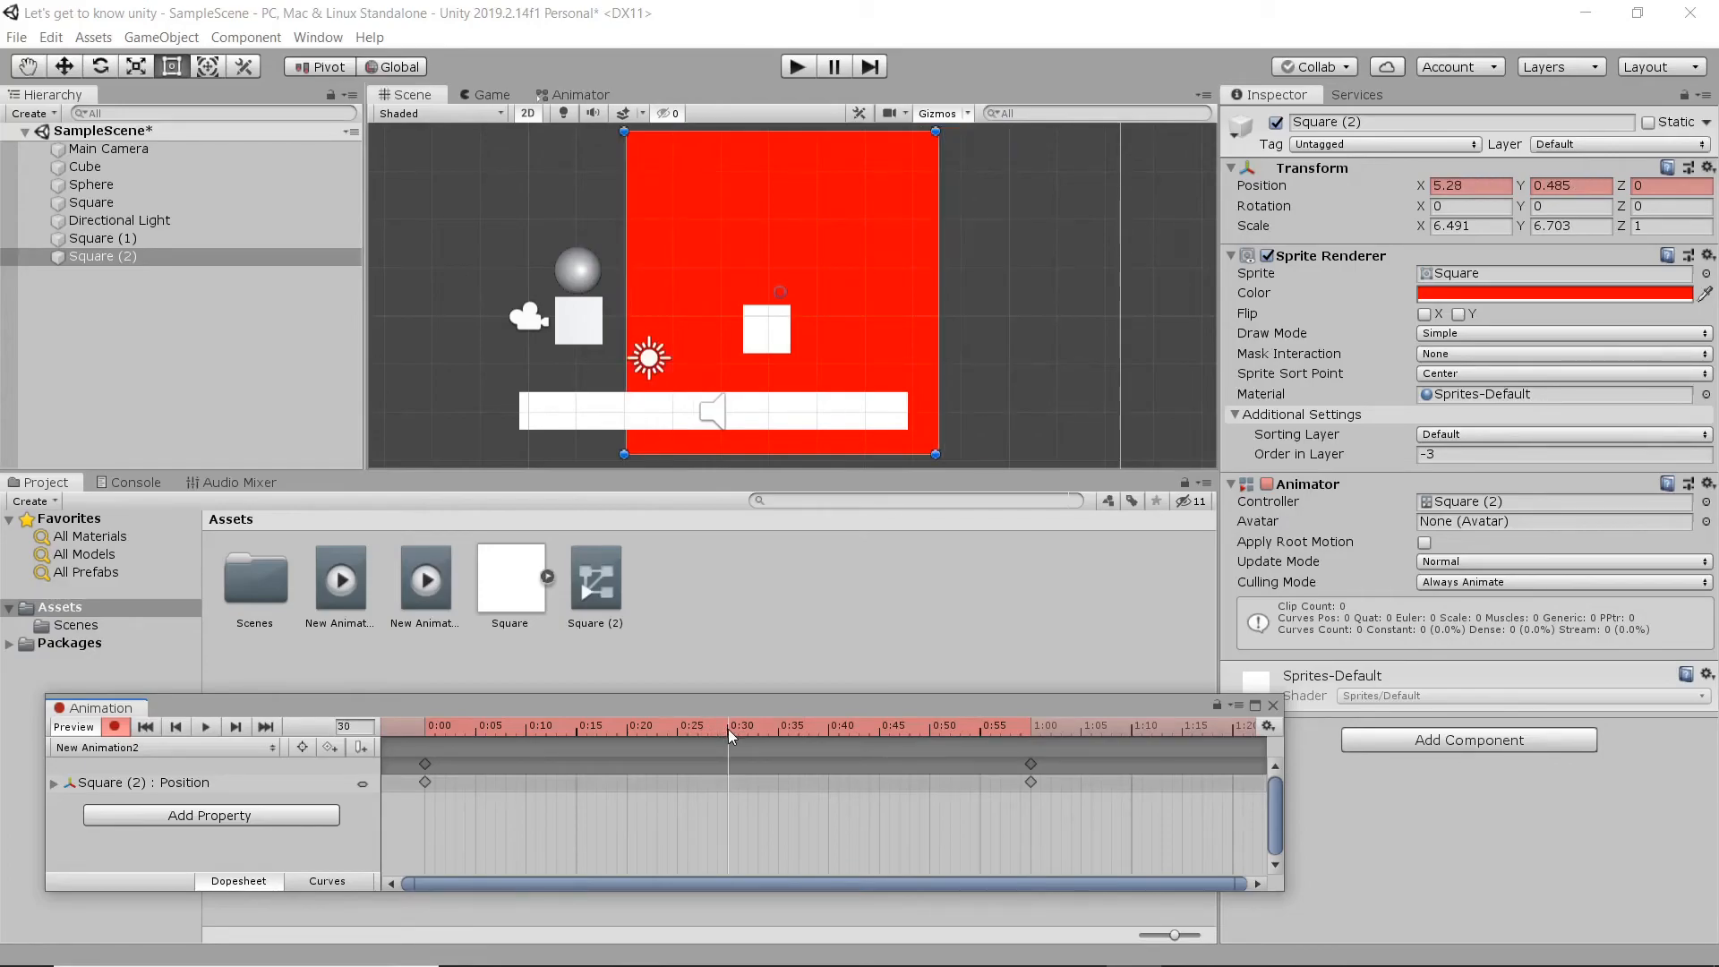
pyautogui.moveTo(808, 375); pyautogui.dragTo(683, 299)
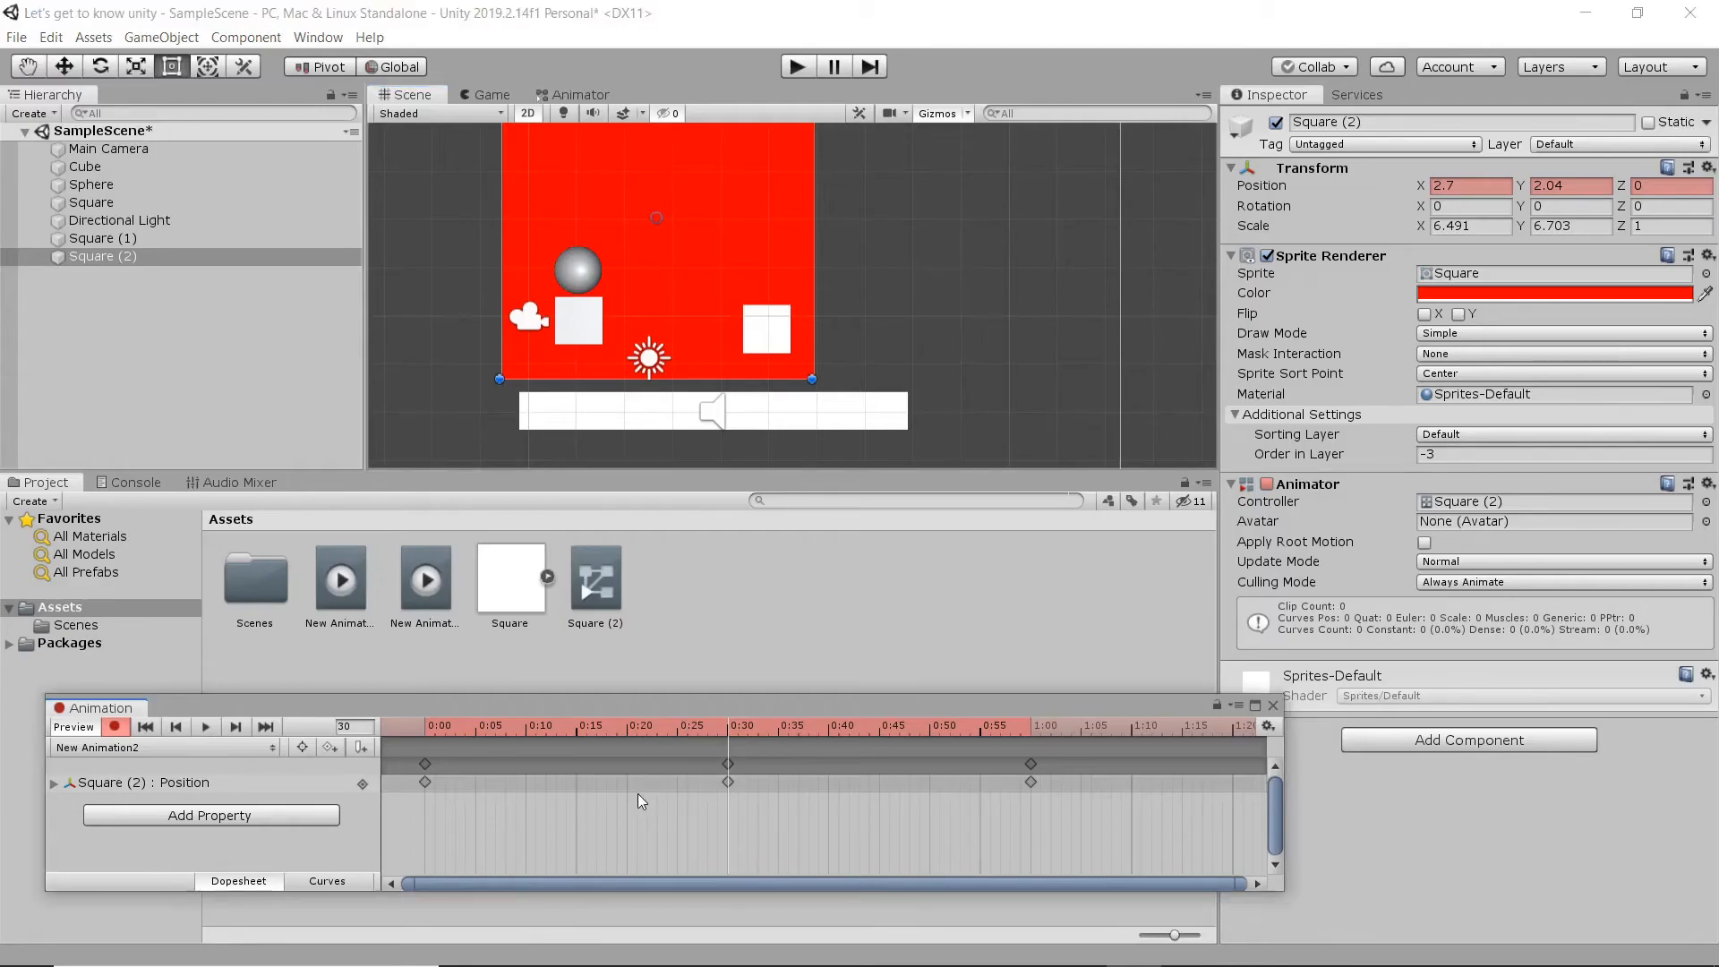
pyautogui.press('space')
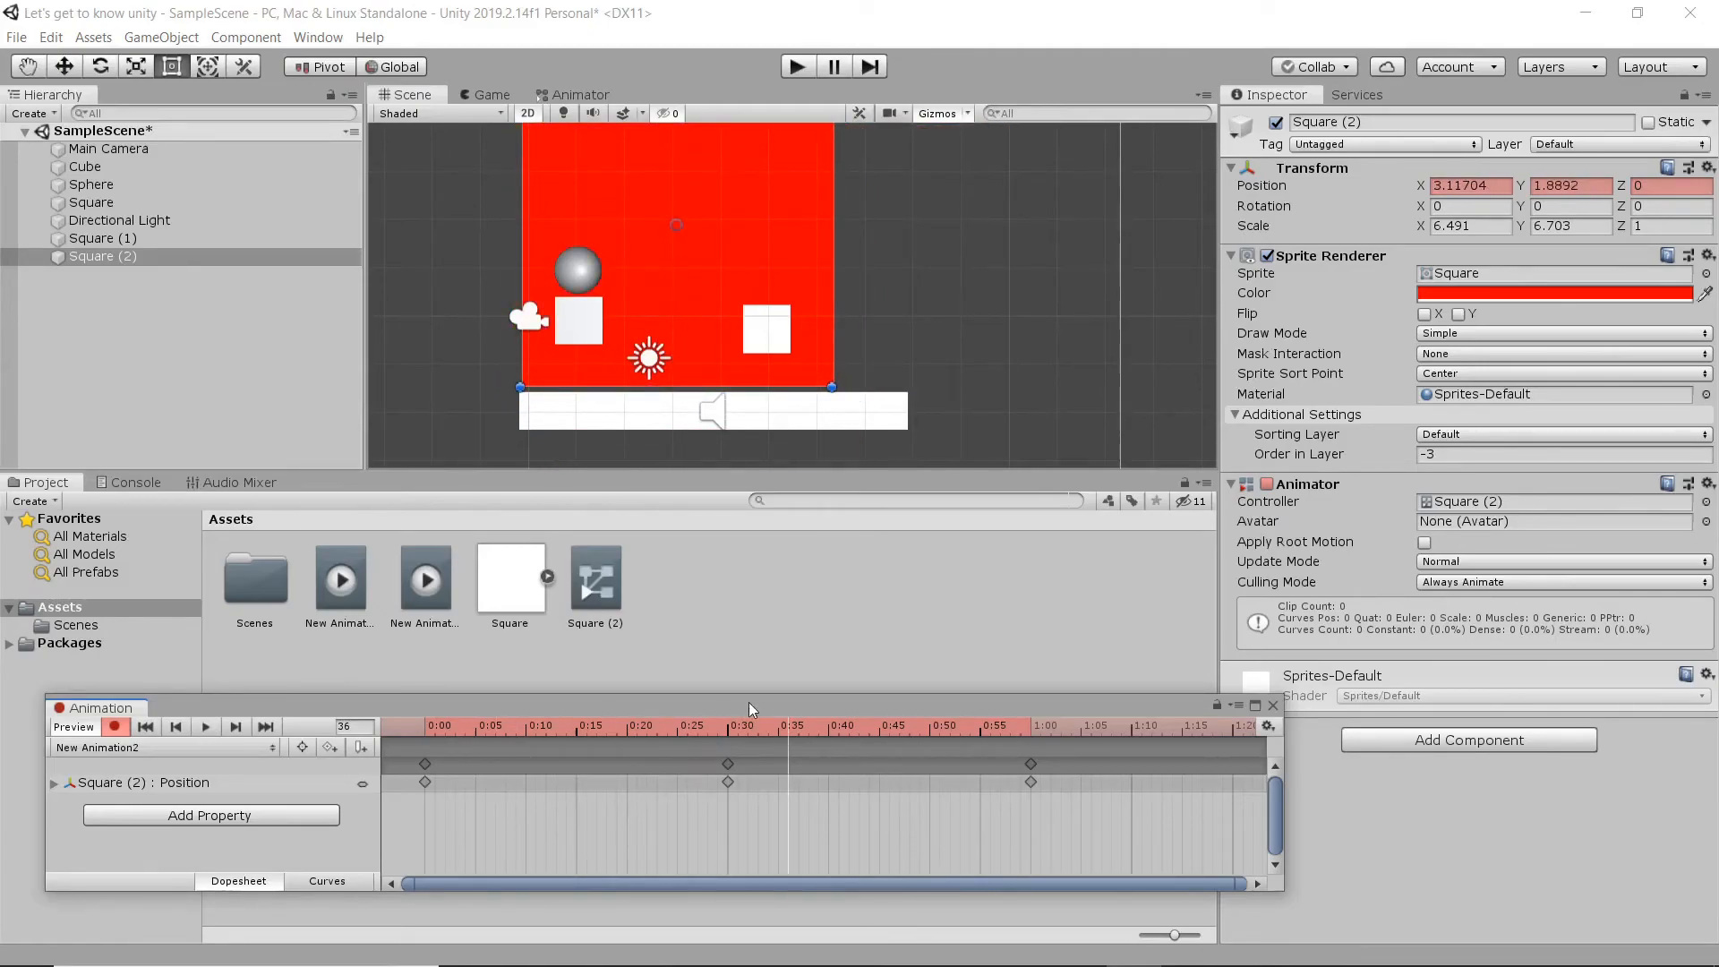
# - Add a position key at 1:30 with the square at about X 2.59, Y -0.39
pyautogui.scroll(-3, 921, 763)
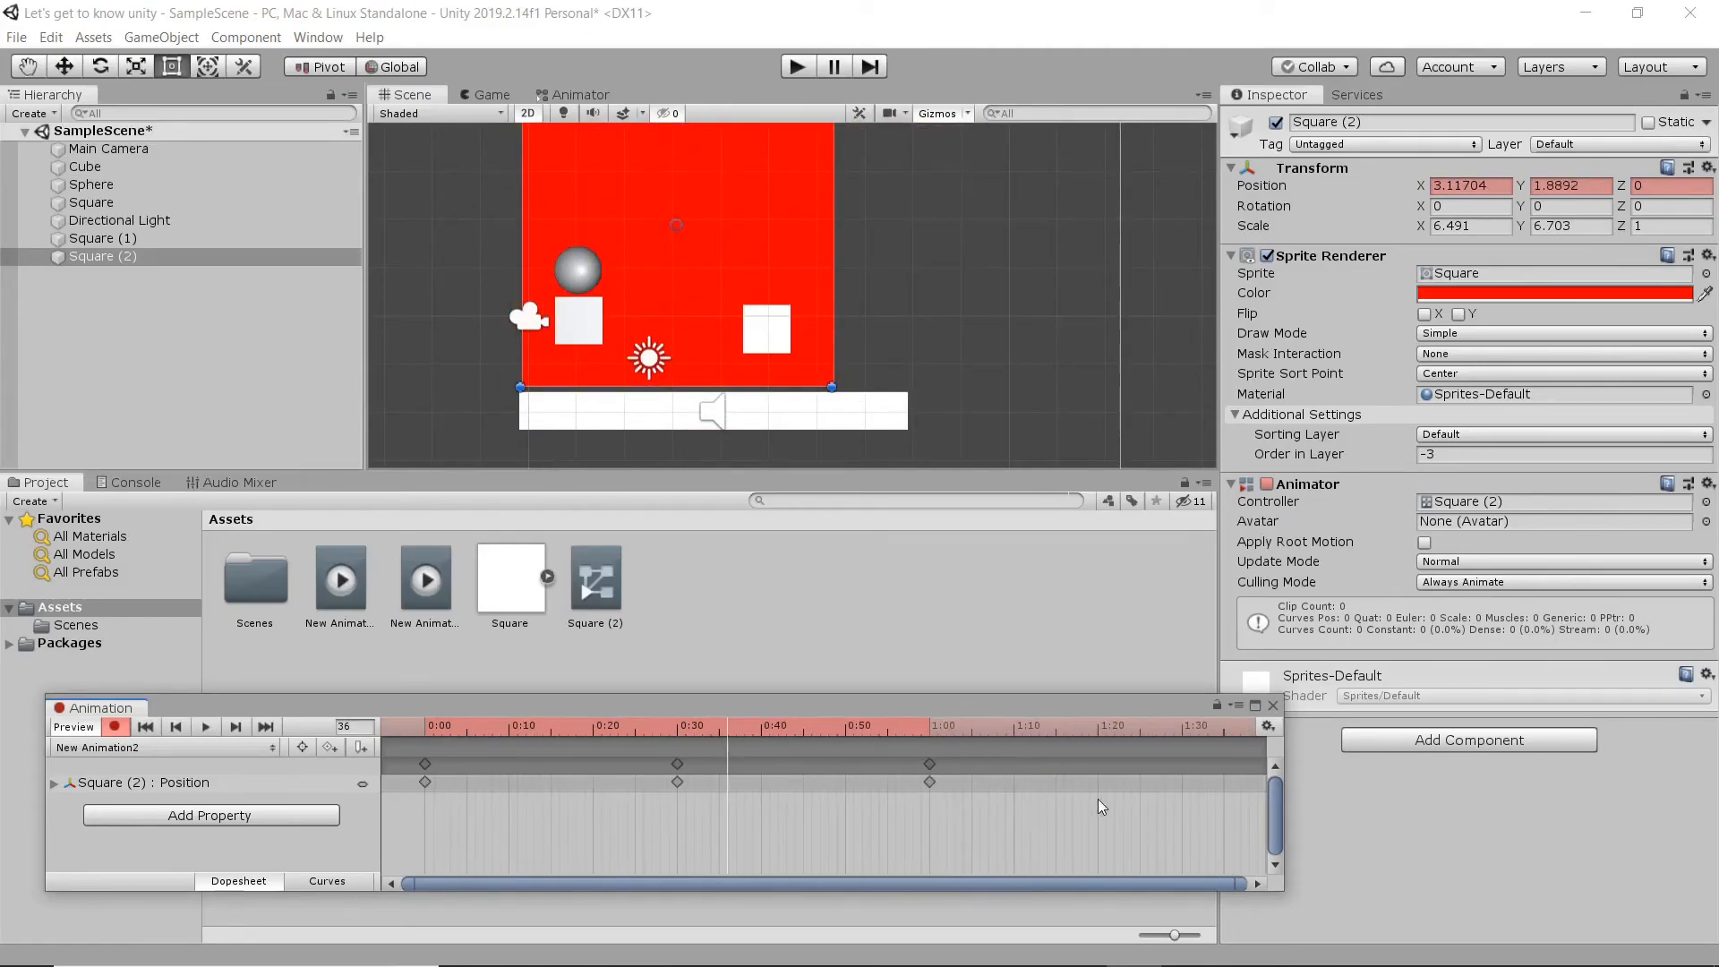
pyautogui.click(1183, 732)
pyautogui.moveTo(856, 294); pyautogui.dragTo(652, 350)
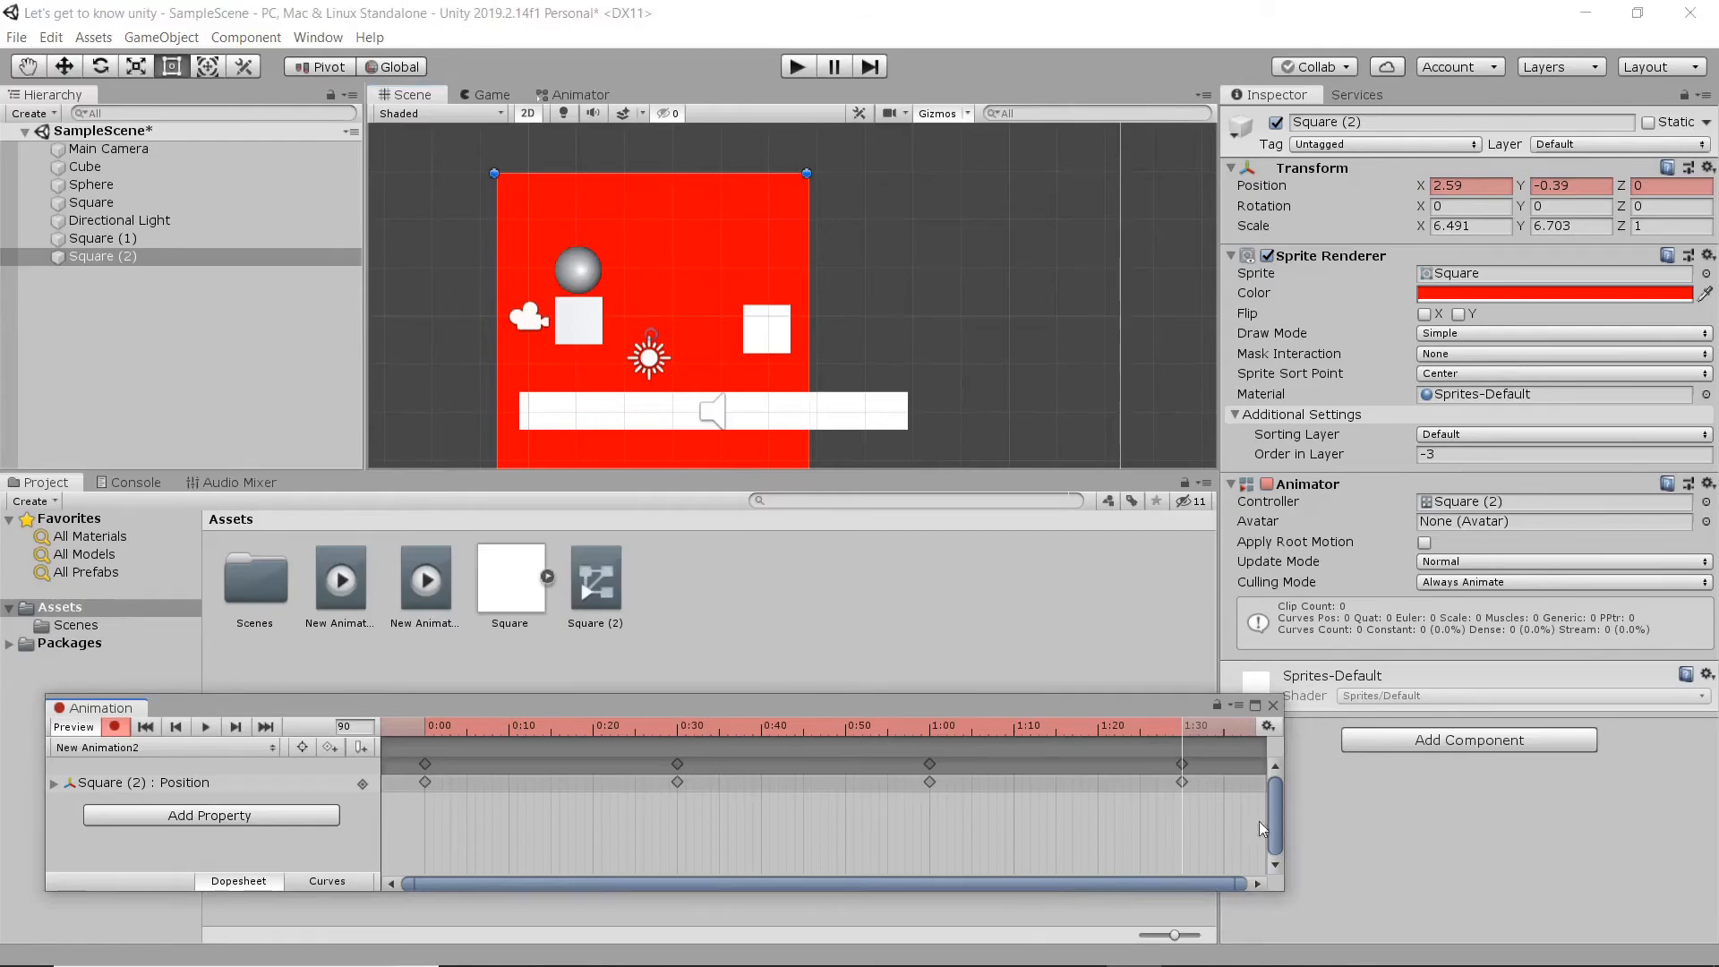
# - Widen the Animation window, copy the square's 0:00 position key to 2:00, and play back the looping movement
pyautogui.moveTo(1284, 833); pyautogui.dragTo(1452, 823)
pyautogui.scroll(-4, 814, 822)
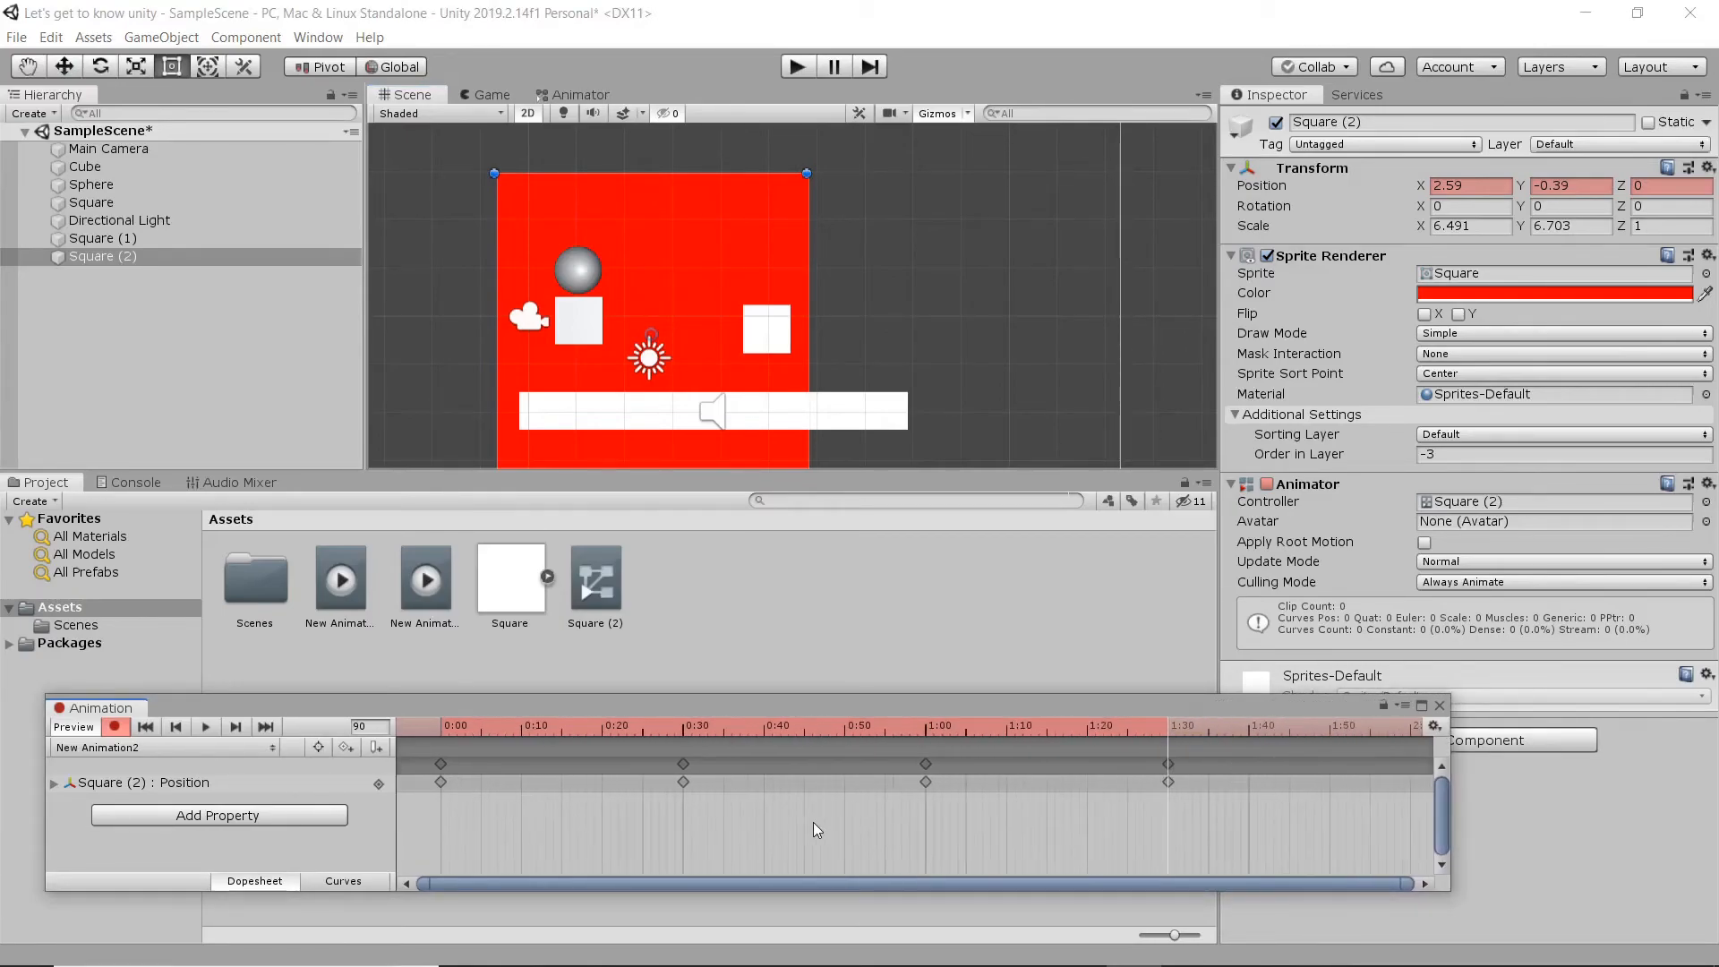
pyautogui.moveTo(421, 809); pyautogui.dragTo(460, 747)
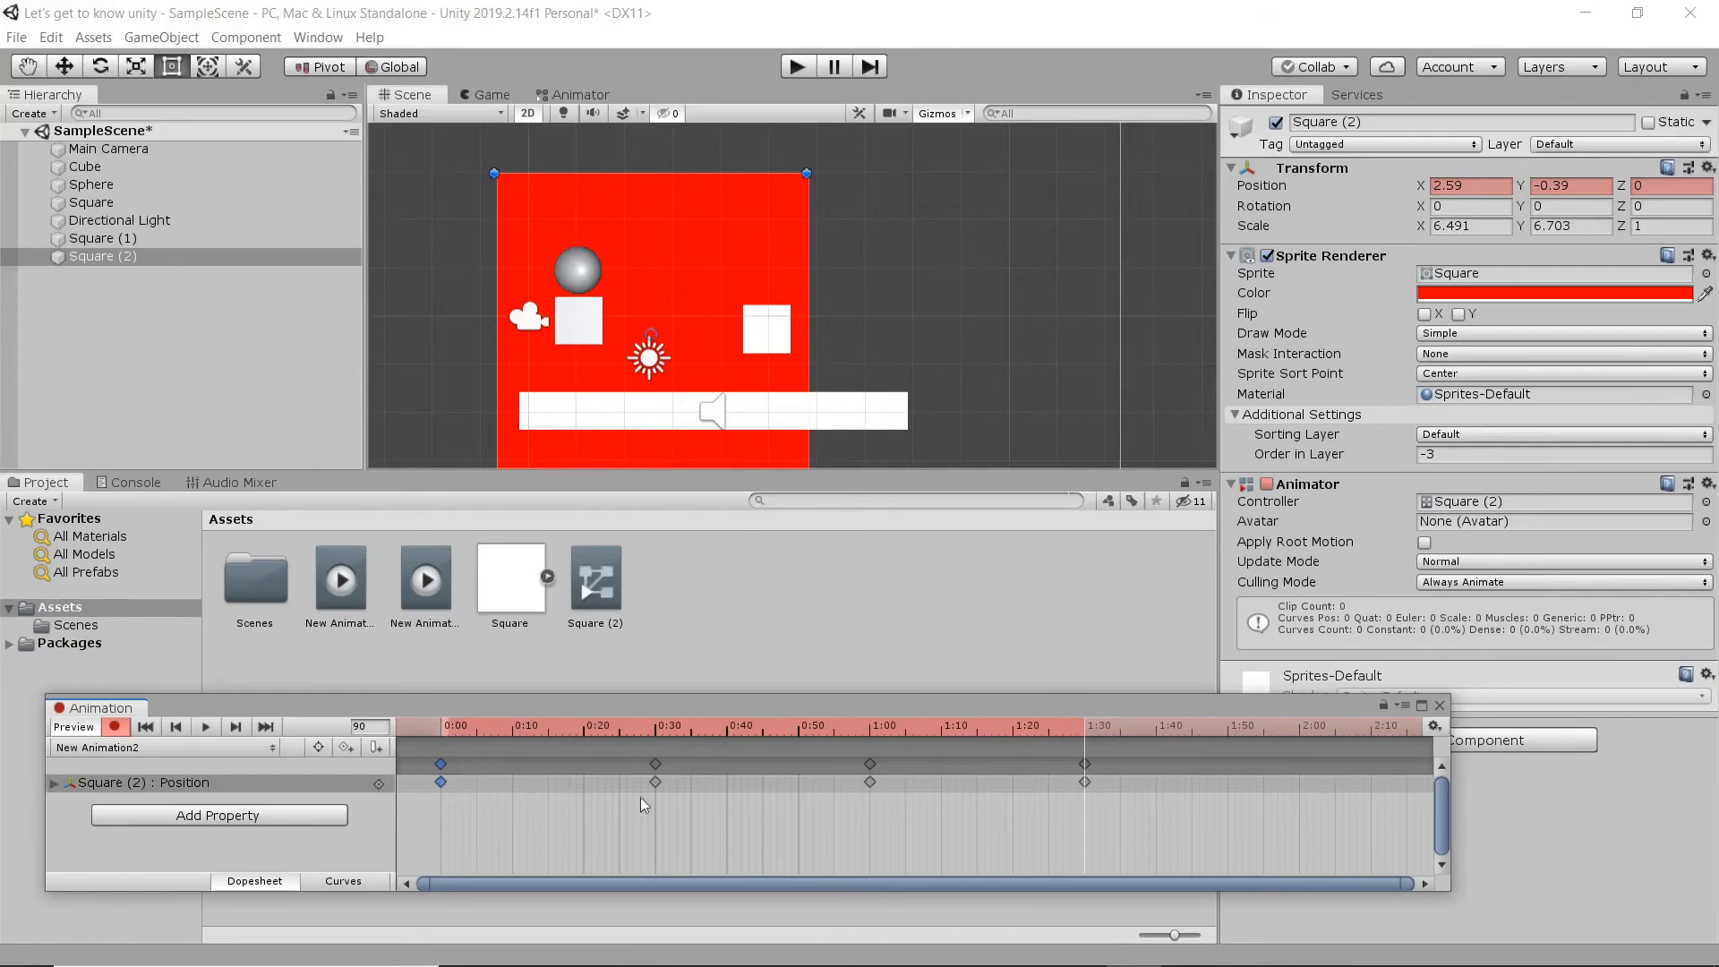
pyautogui.click(1300, 728)
pyautogui.hotkey('ctrl', 'v')
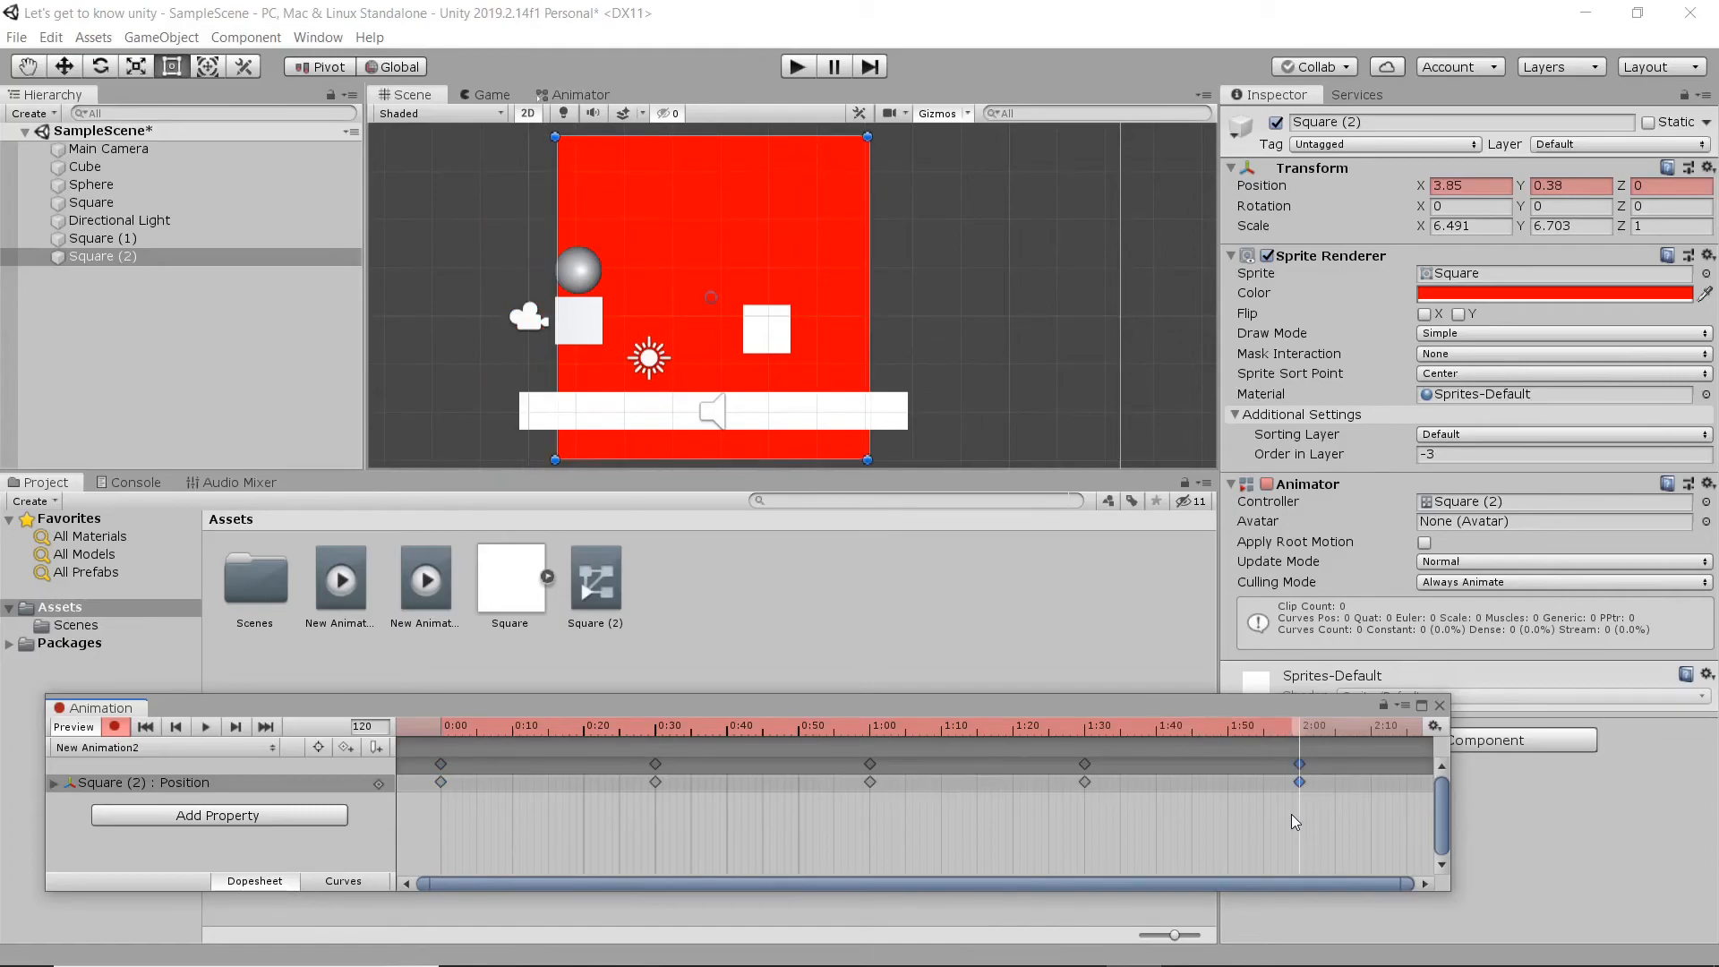
pyautogui.press('space')
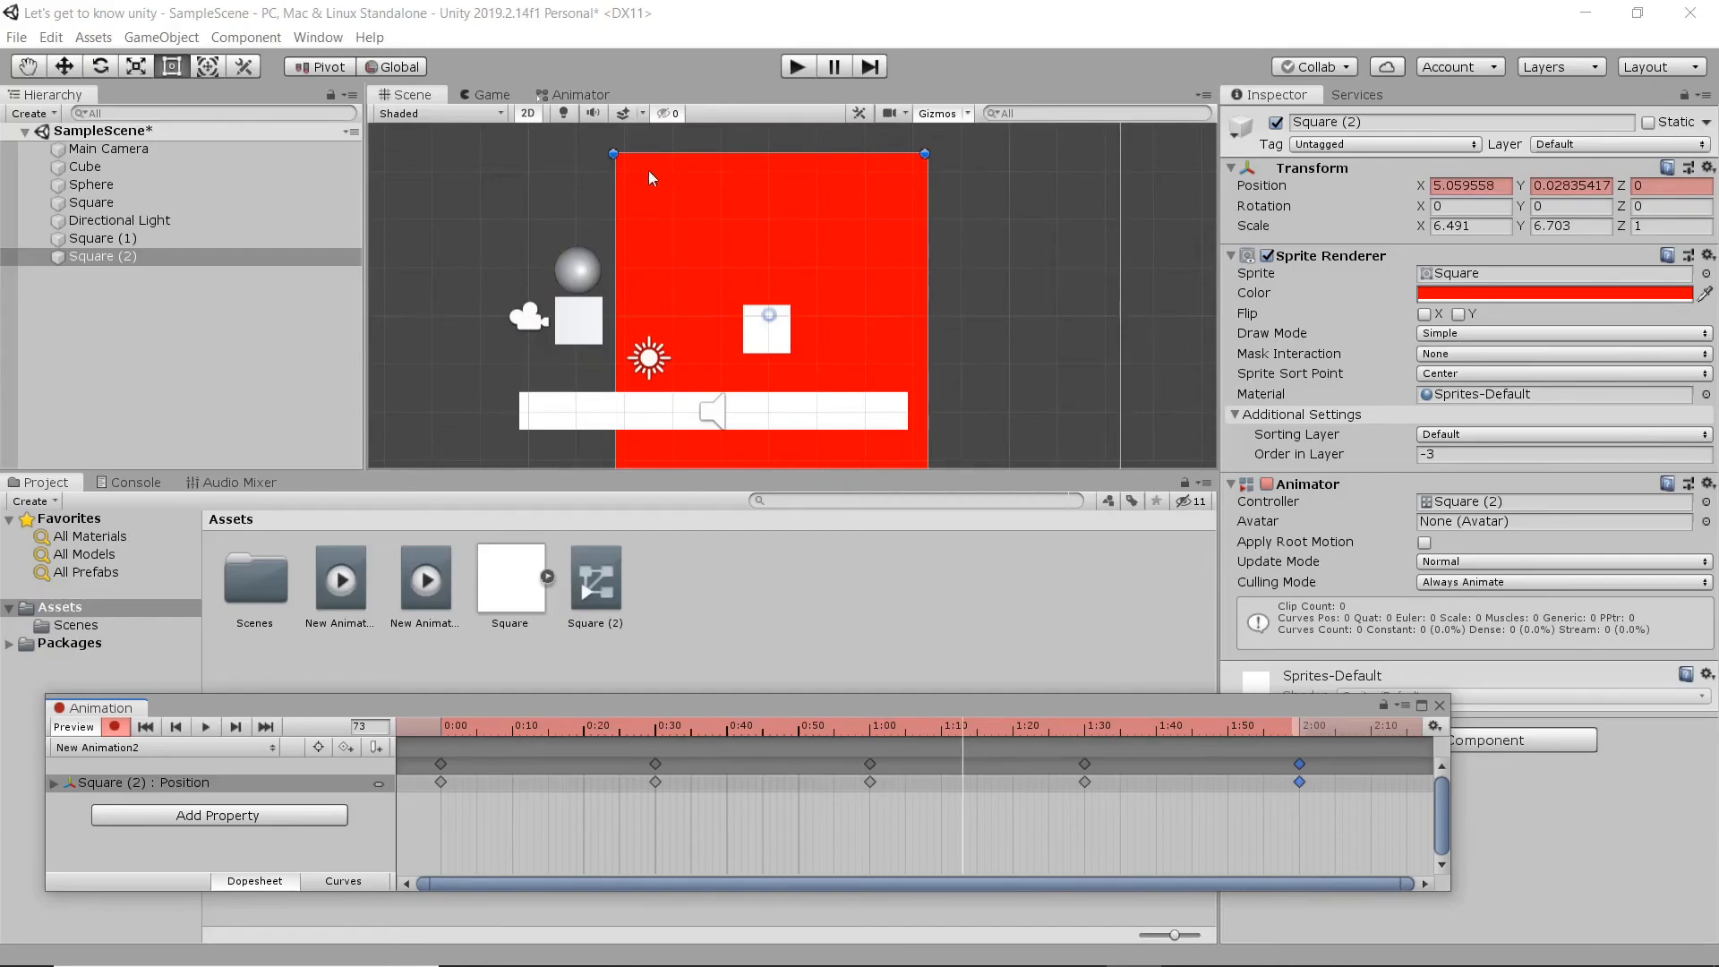
# - Show the Animator state graph and space the New Animation and New Animation2 states apart
pyautogui.click(578, 89)
pyautogui.moveTo(929, 254); pyautogui.dragTo(970, 202)
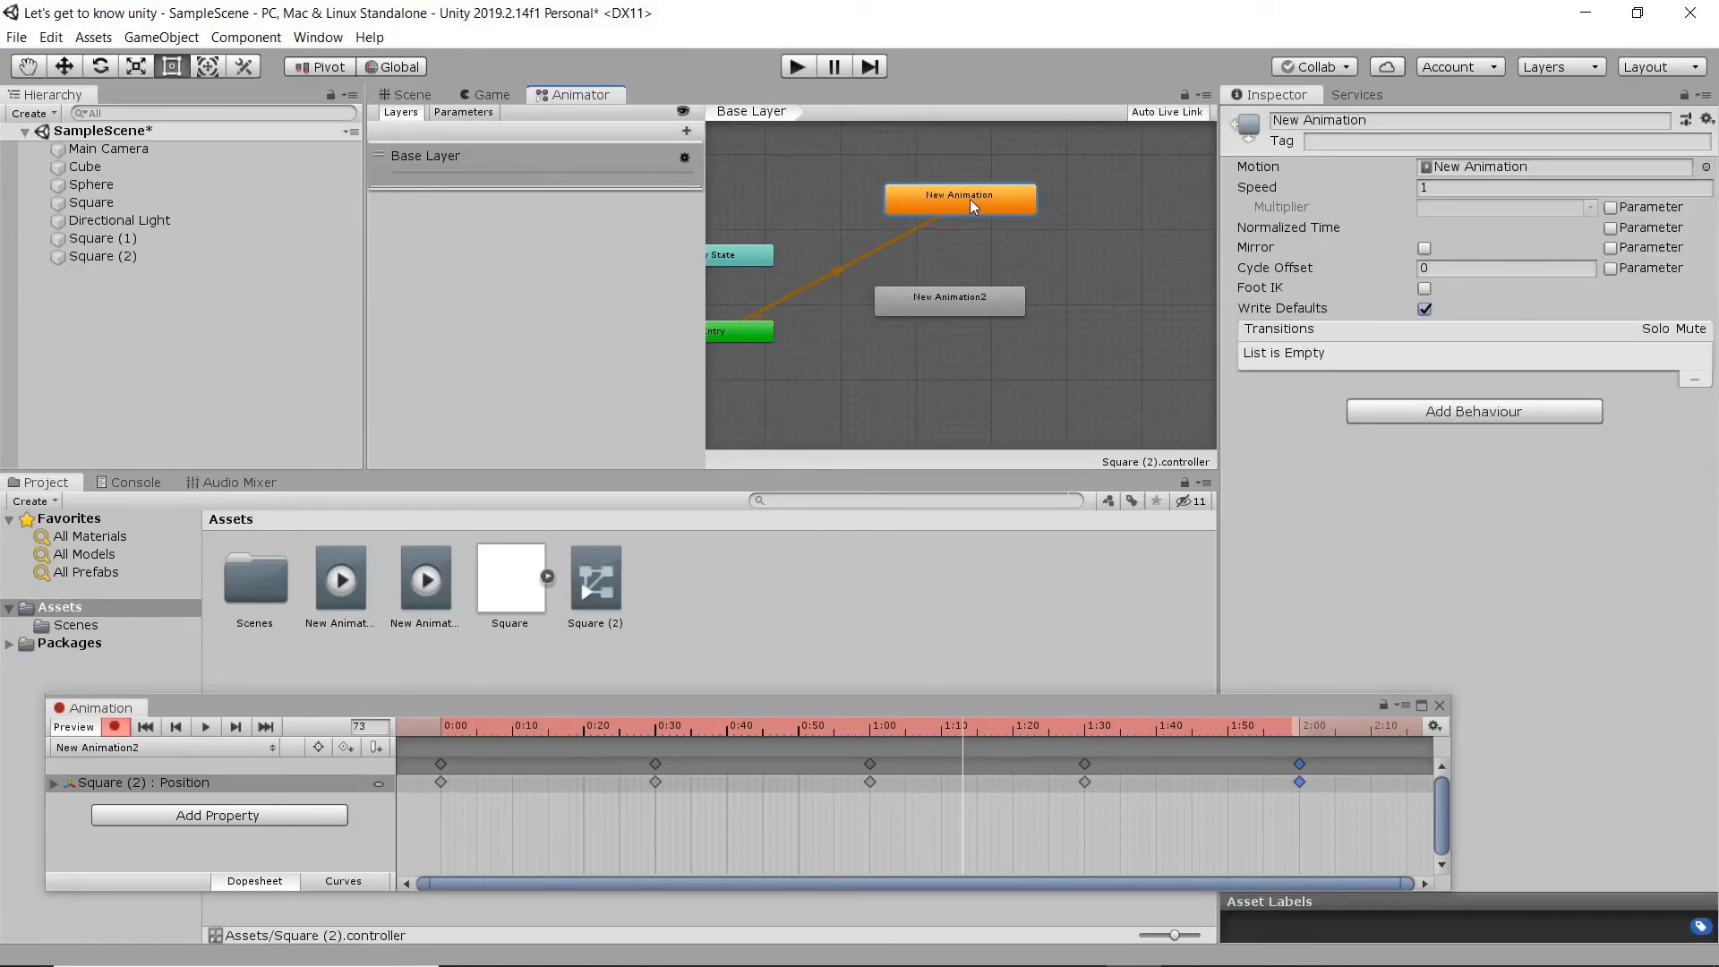
pyautogui.moveTo(952, 306); pyautogui.dragTo(993, 302)
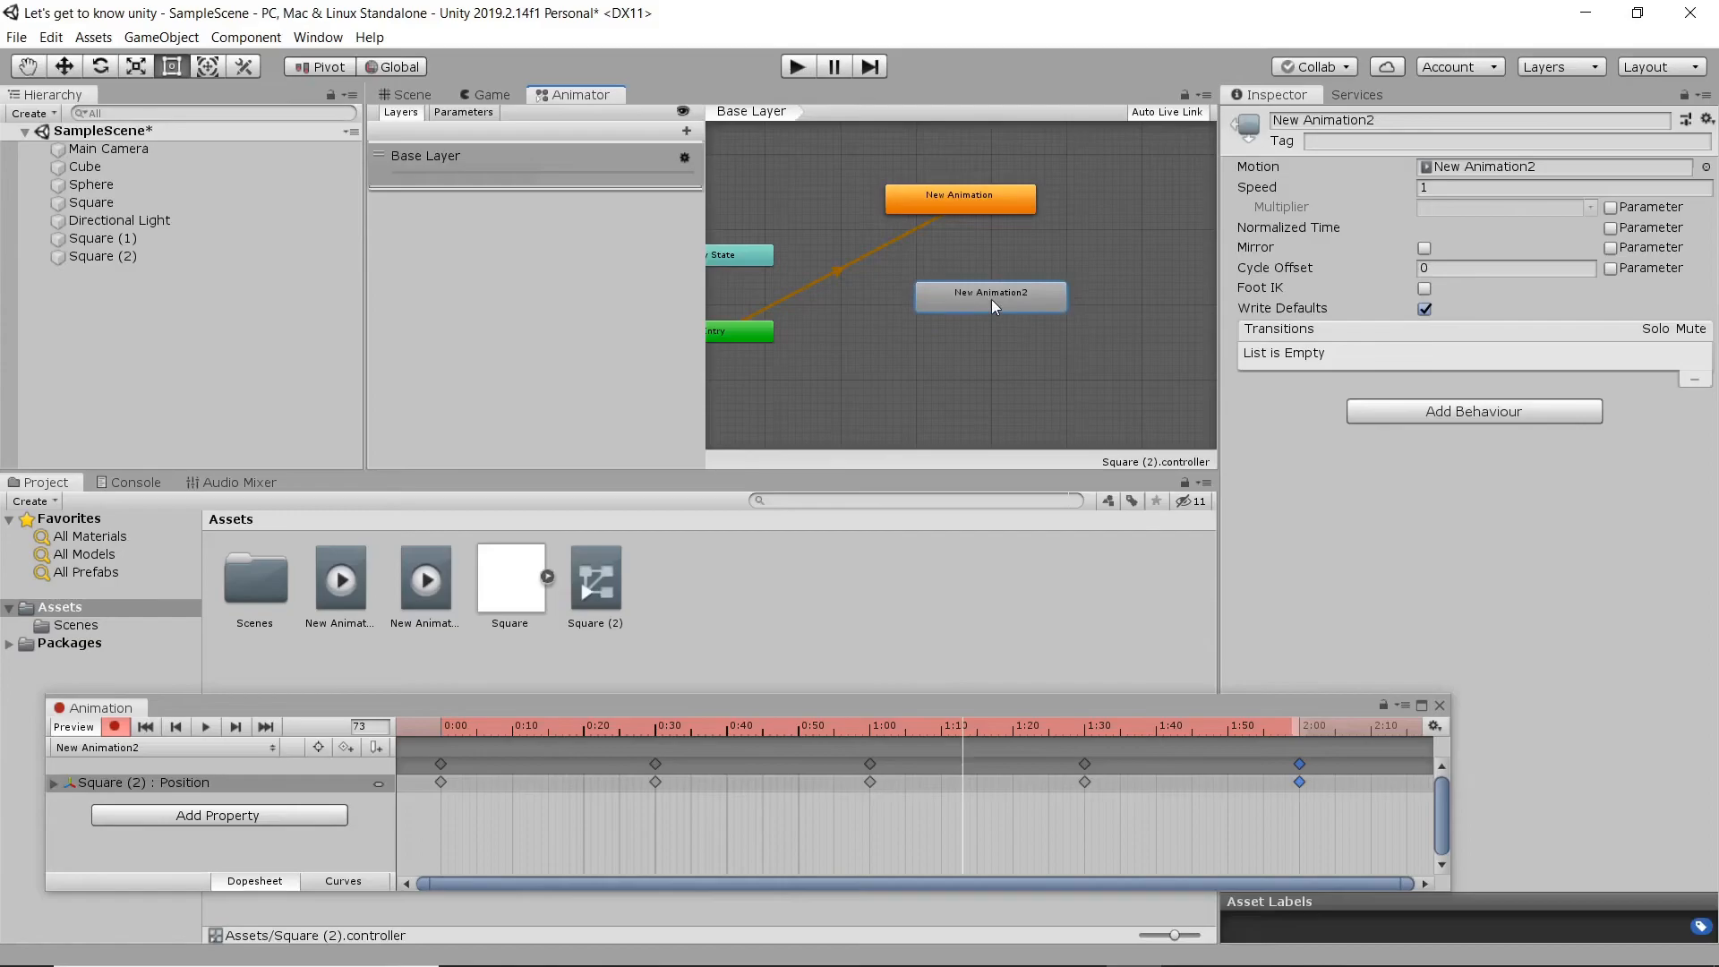
# - Make a transition from the New Animation state to the New Animation2 state
pyautogui.rightClick(969, 207)
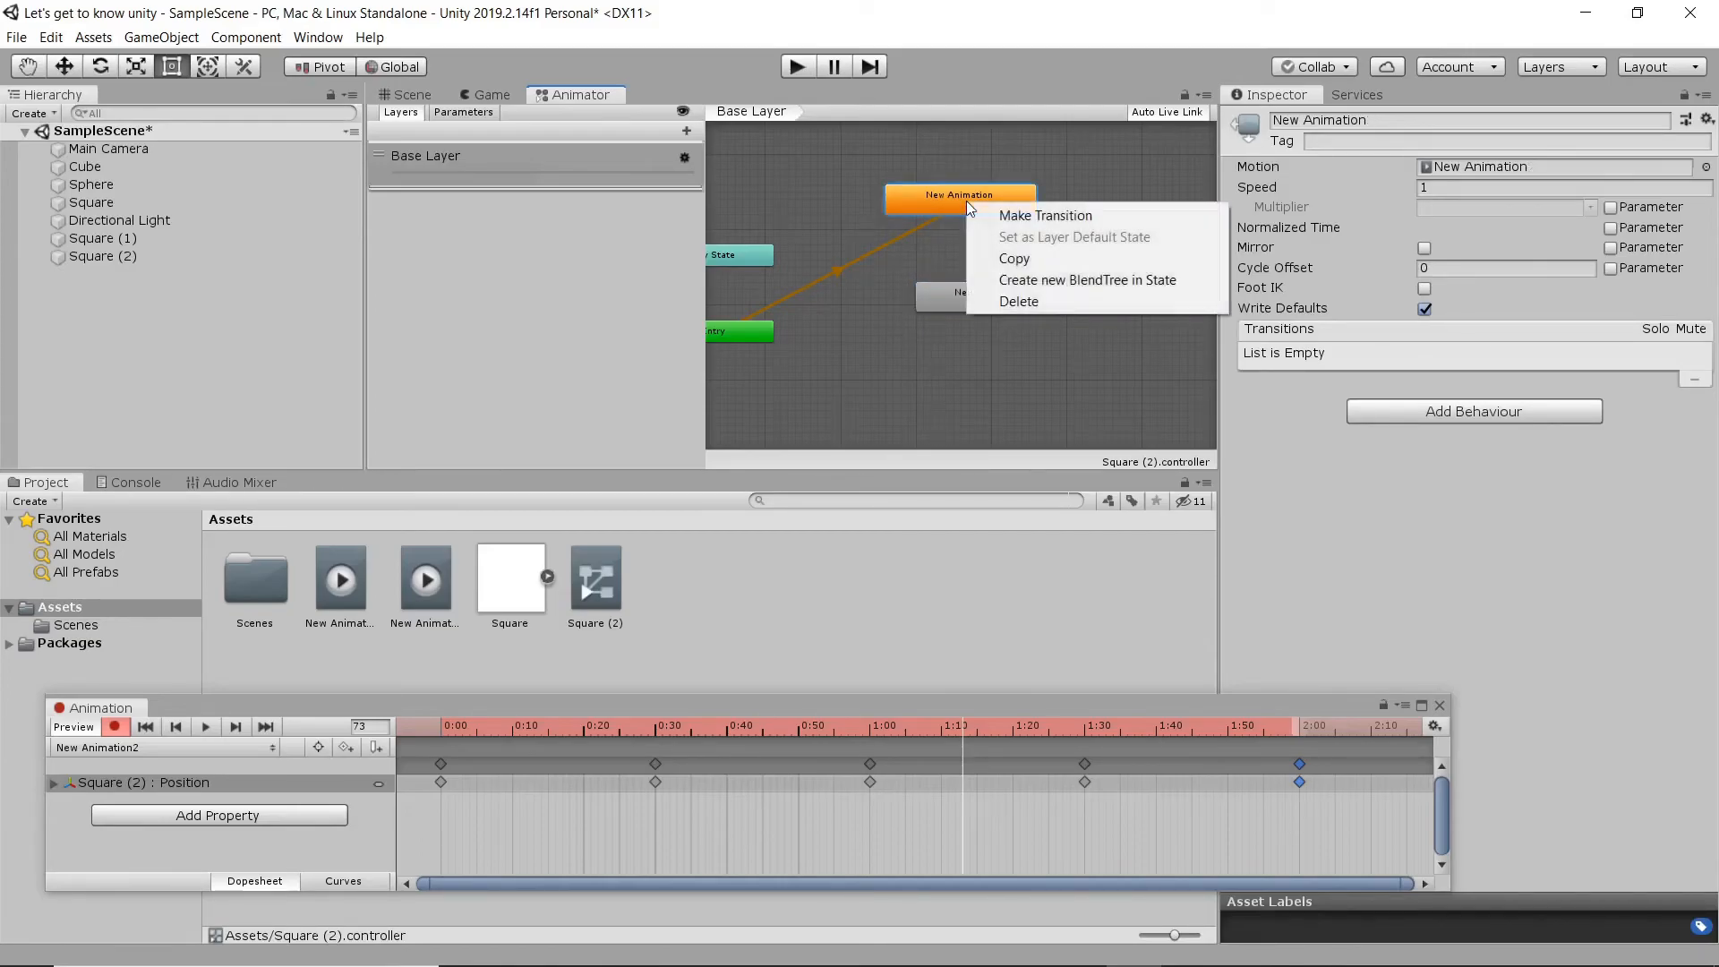
pyautogui.click(1046, 216)
pyautogui.click(979, 293)
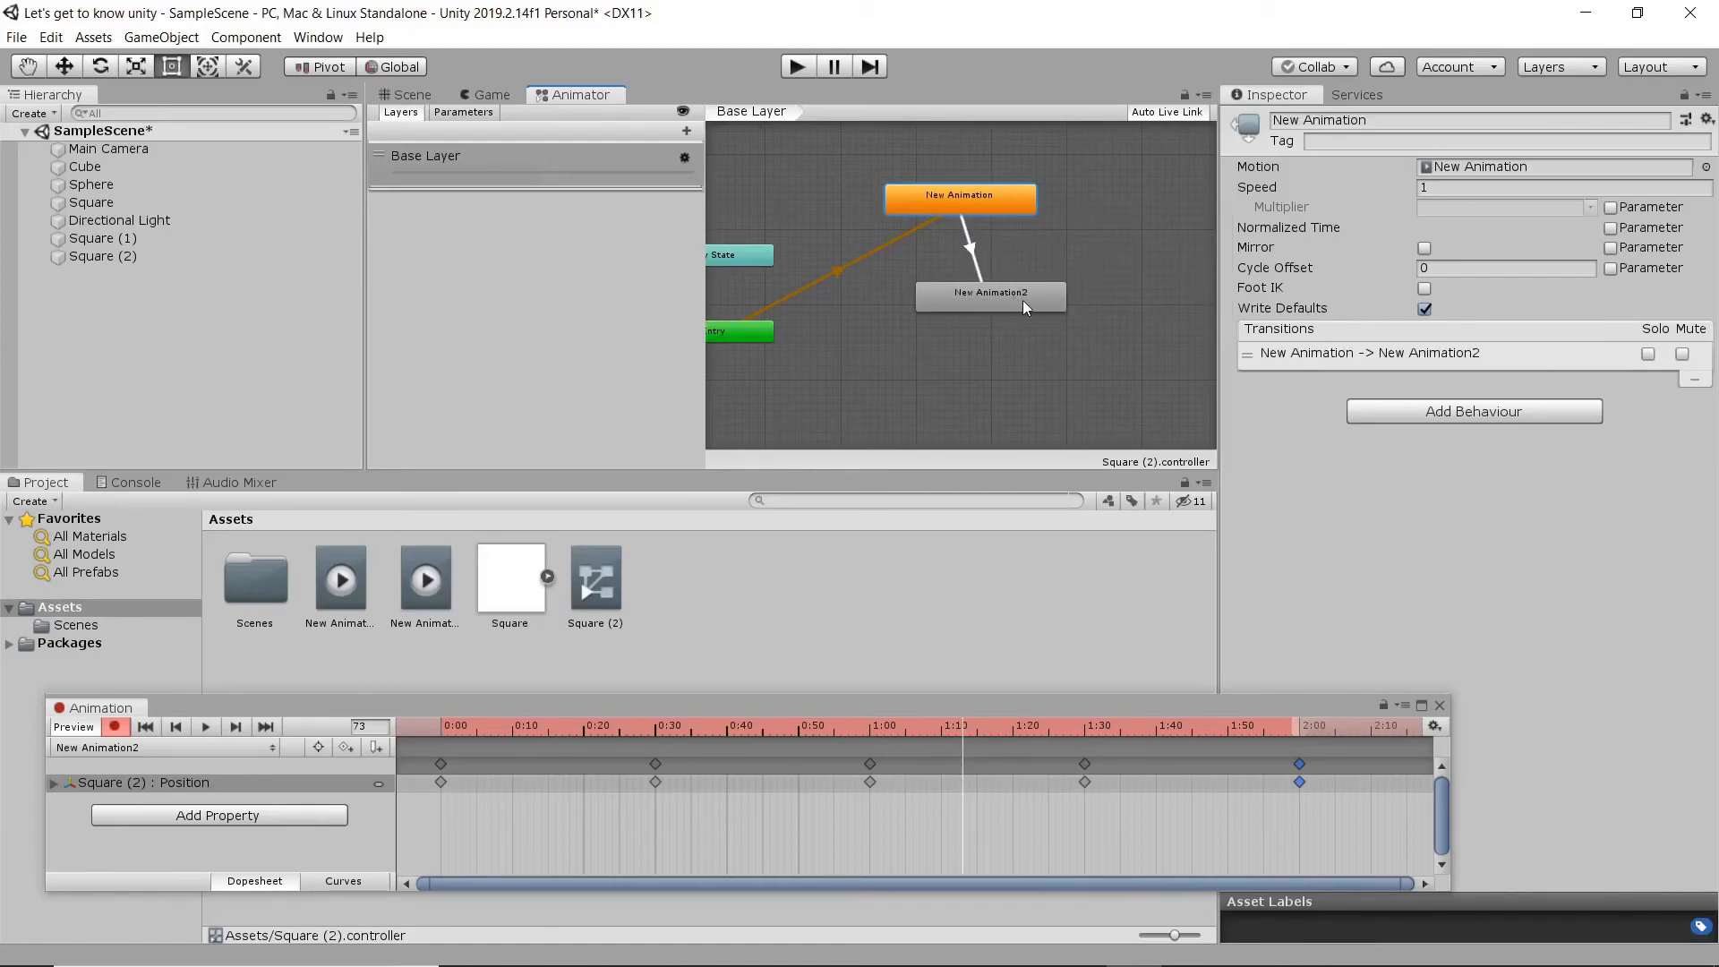
# - Preview the New Animation to New Animation2 transition, extend its end to about 2:00, and preview the longer blend
pyautogui.click(967, 245)
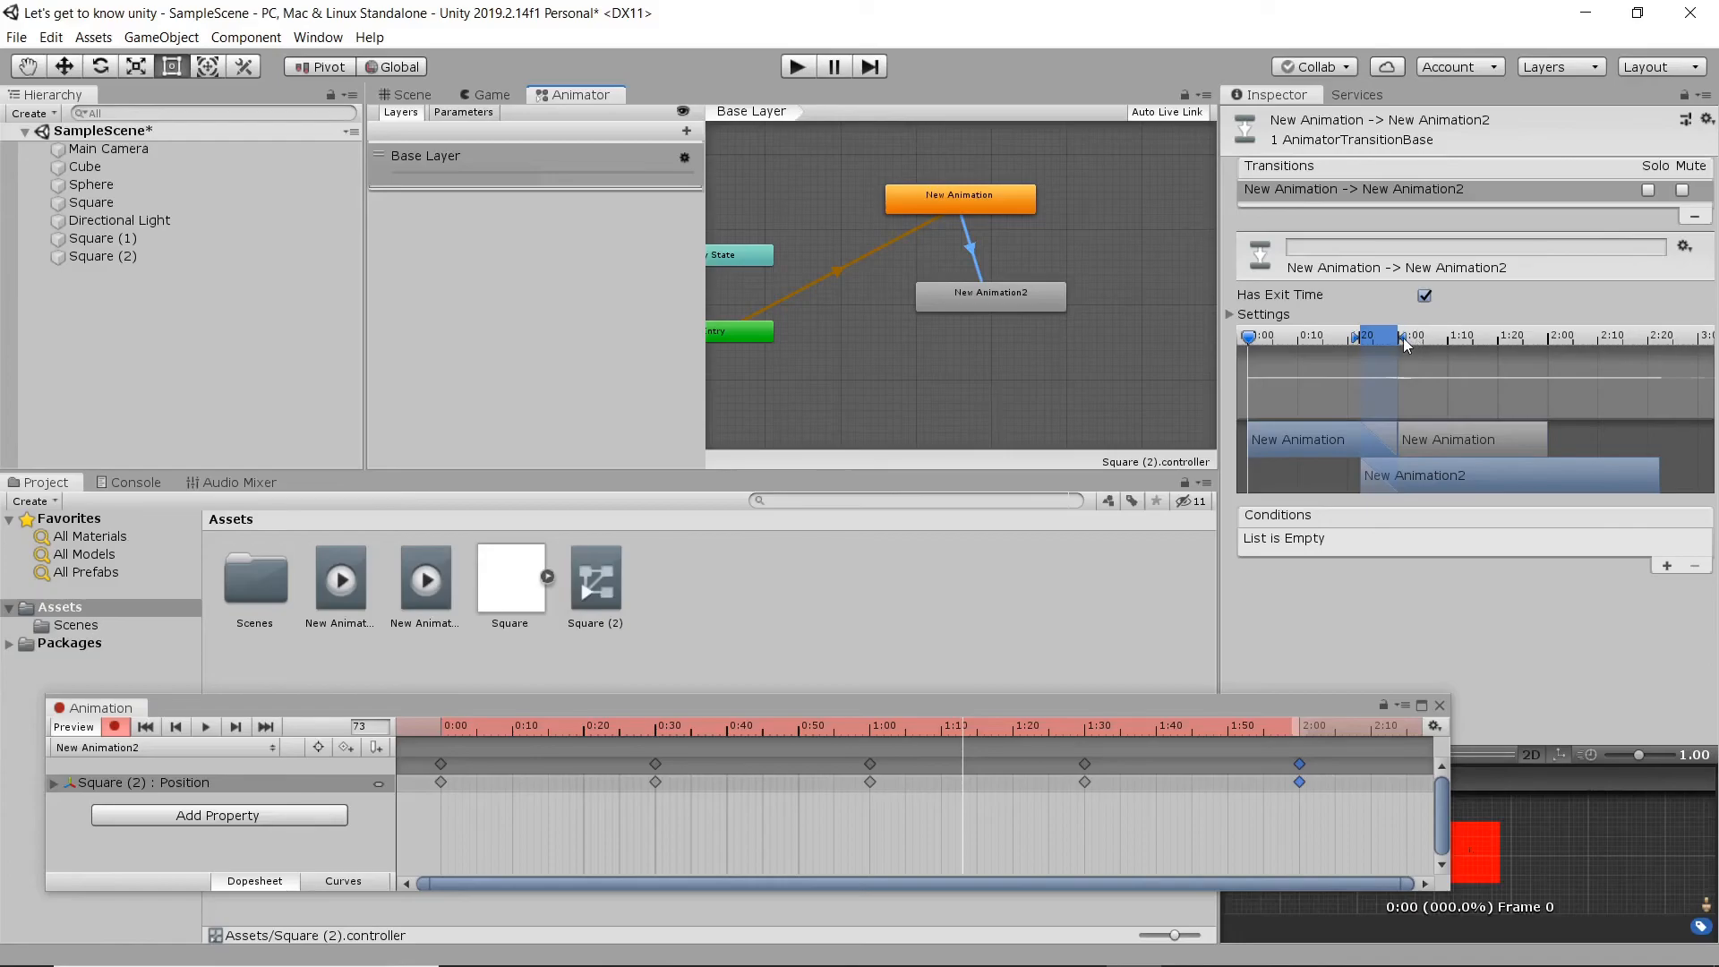
pyautogui.moveTo(1351, 707); pyautogui.dragTo(1026, 680)
pyautogui.click(1241, 781)
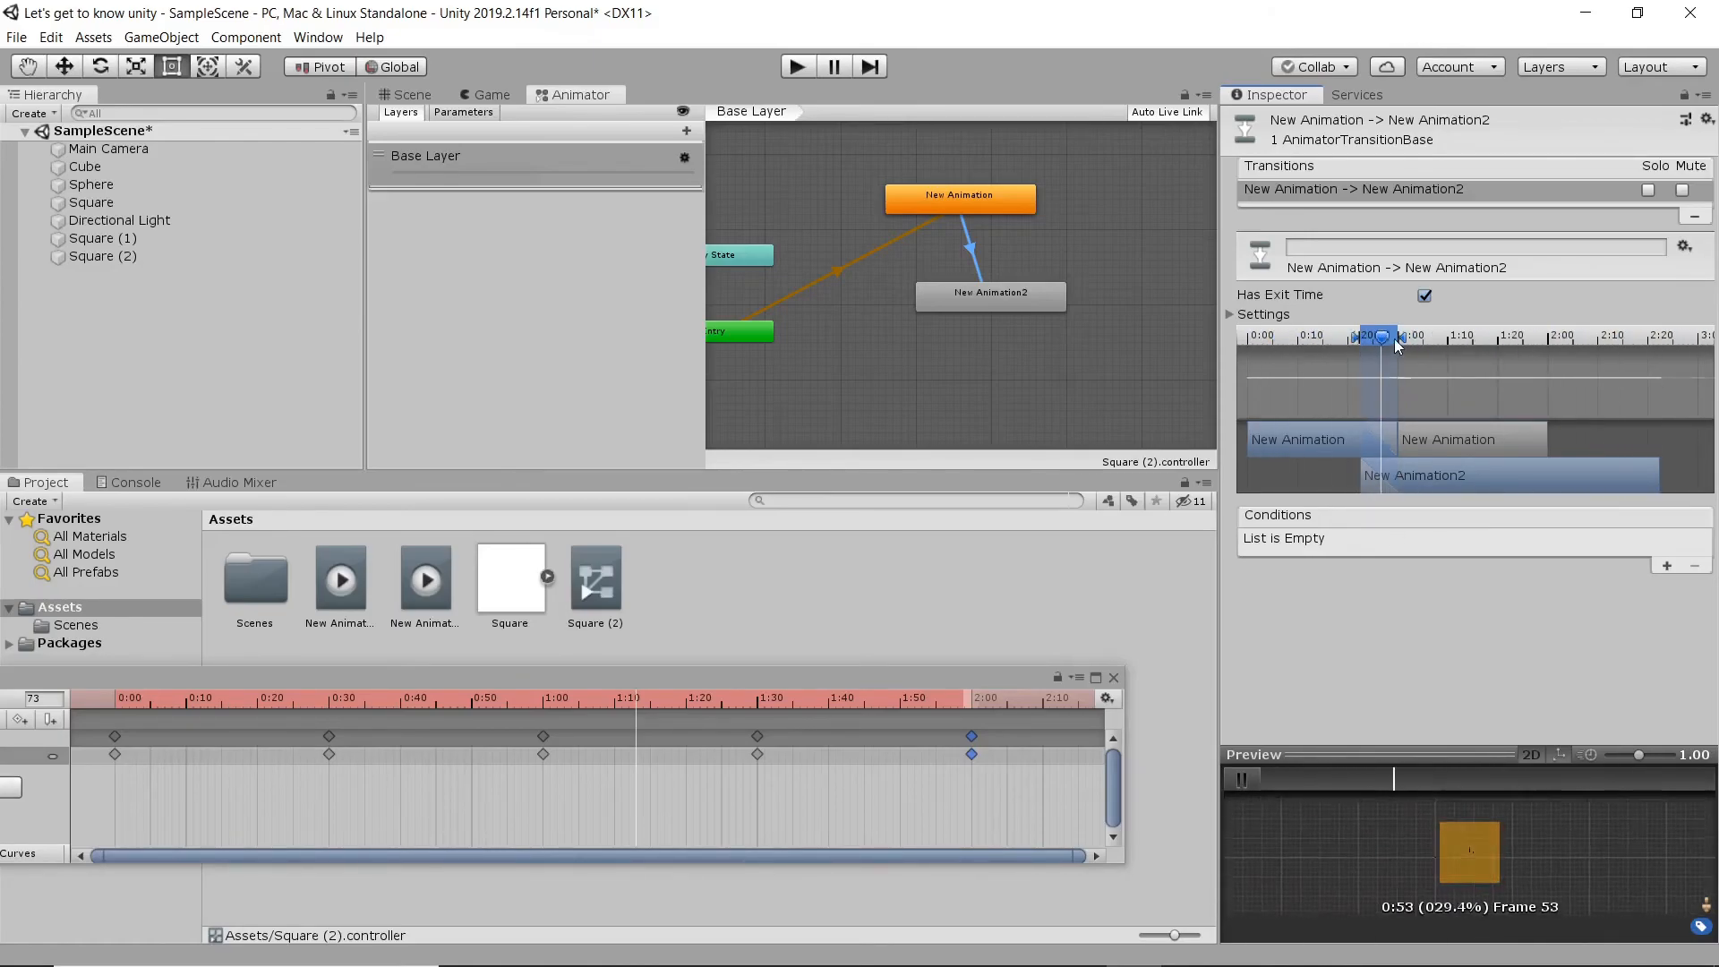
pyautogui.moveTo(1404, 338); pyautogui.dragTo(1396, 342)
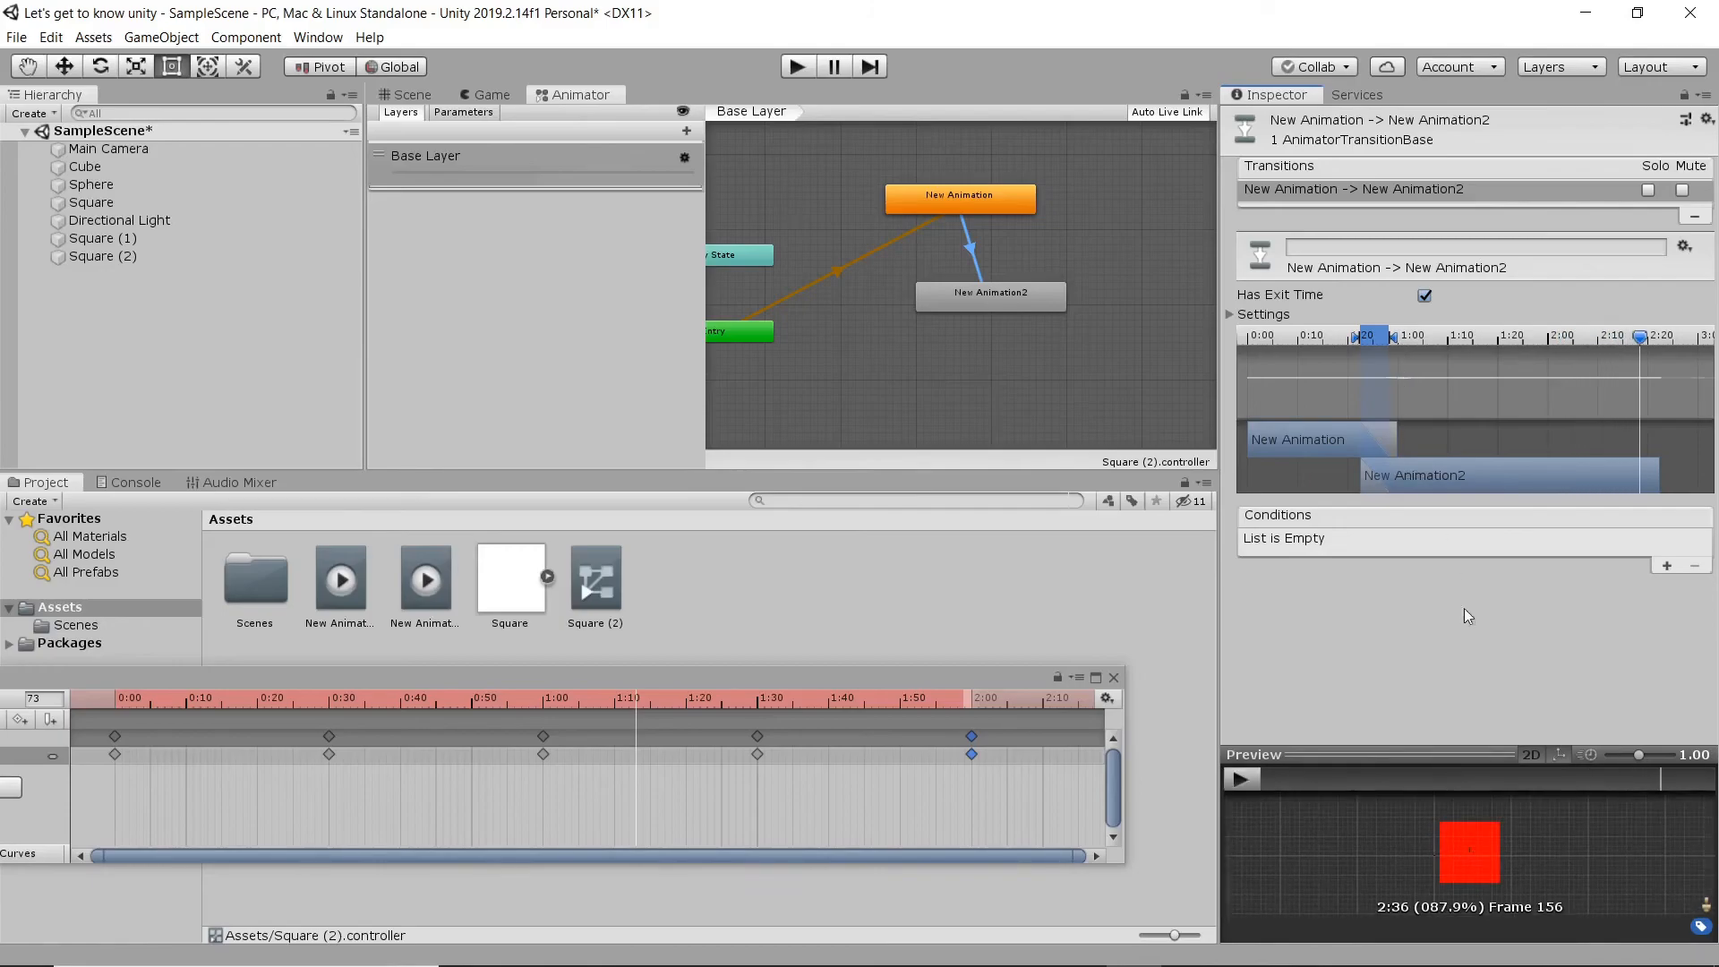
pyautogui.click(1245, 786)
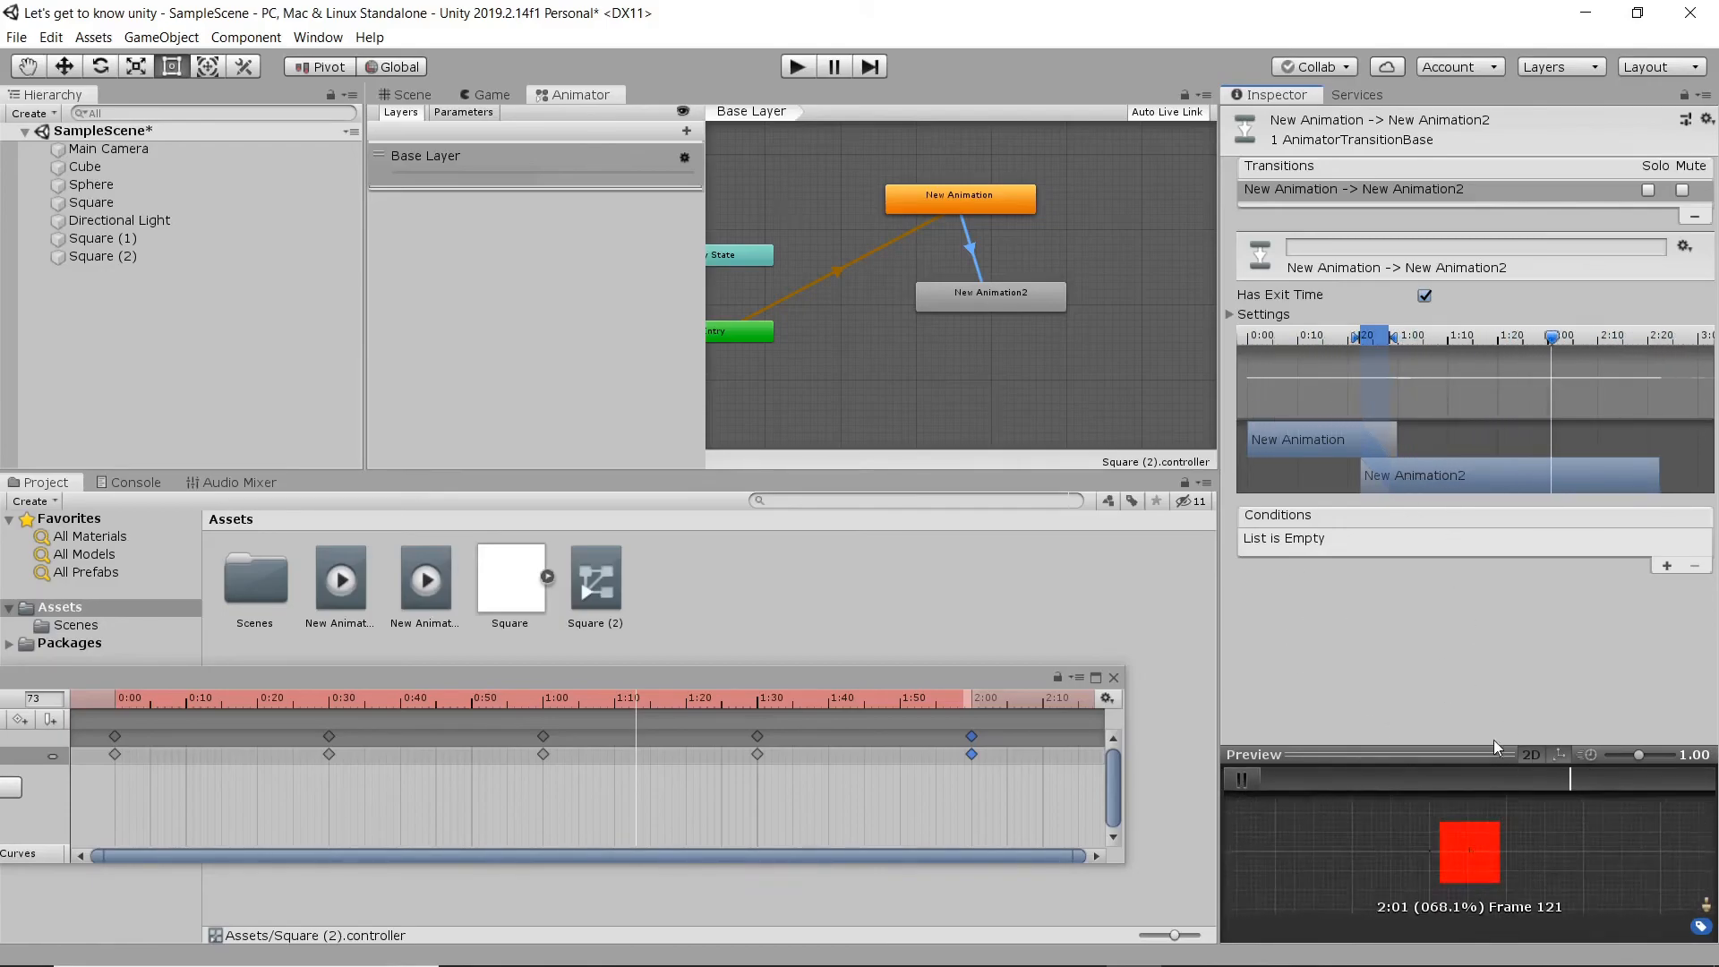
pyautogui.moveTo(1394, 337)
pyautogui.mouseDown()
pyautogui.moveTo(1567, 342)
pyautogui.moveTo(1560, 356)
pyautogui.mouseUp()
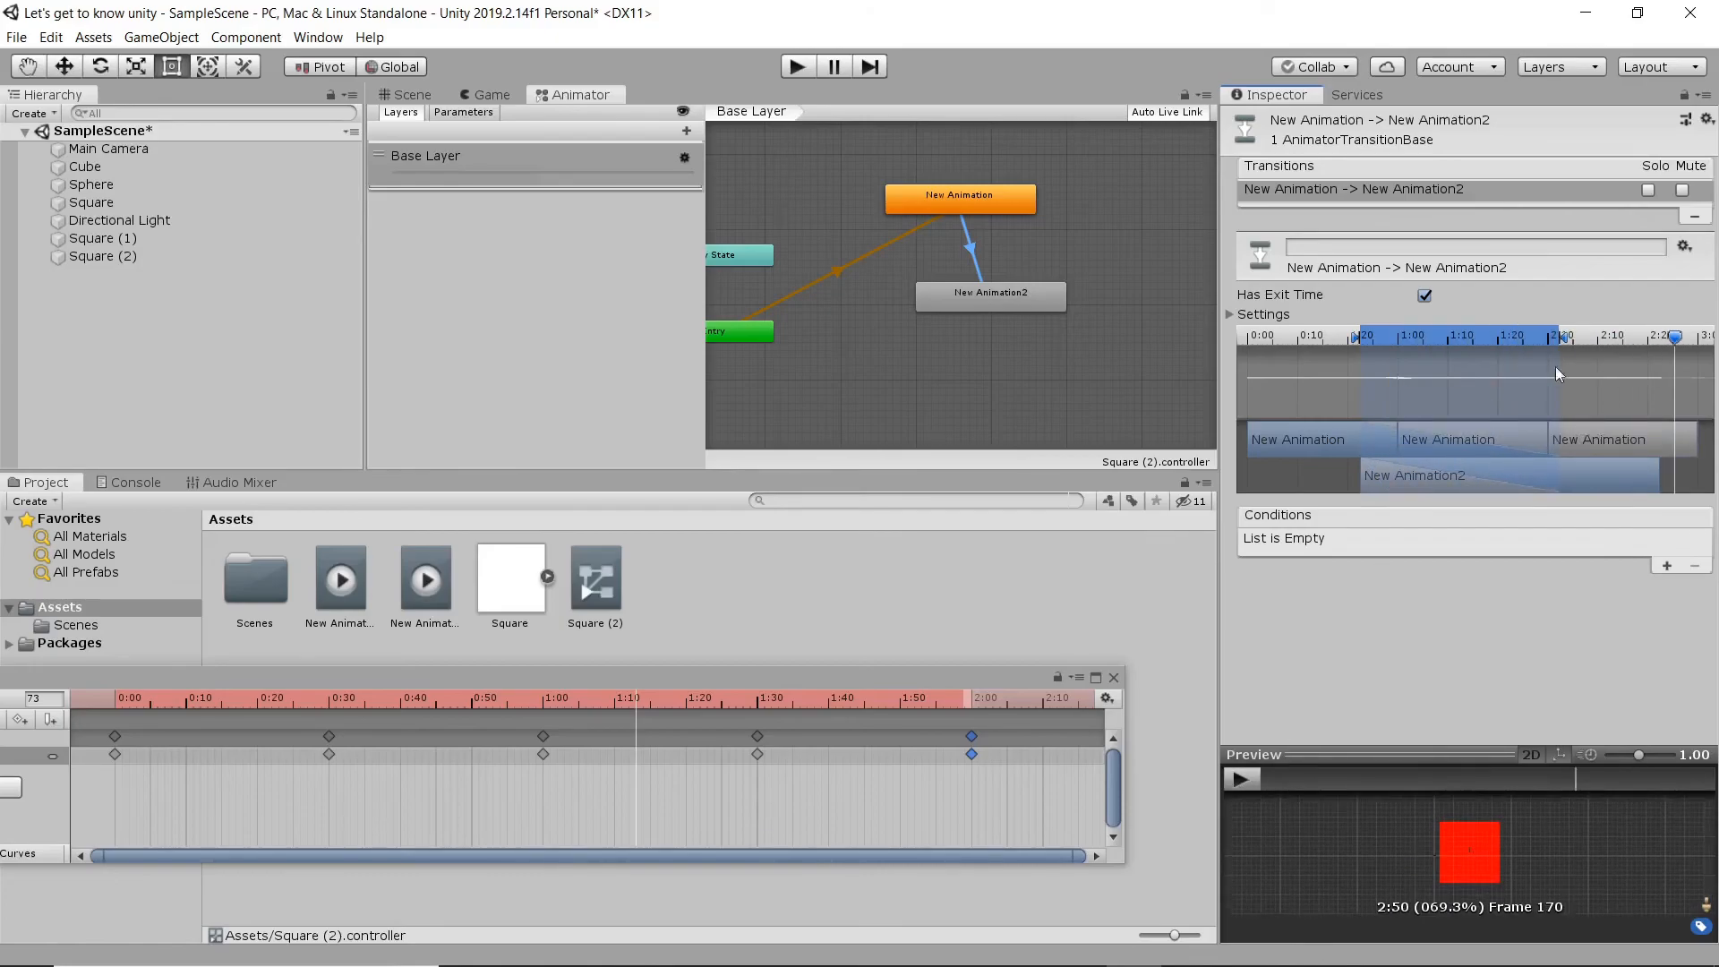
pyautogui.click(1247, 780)
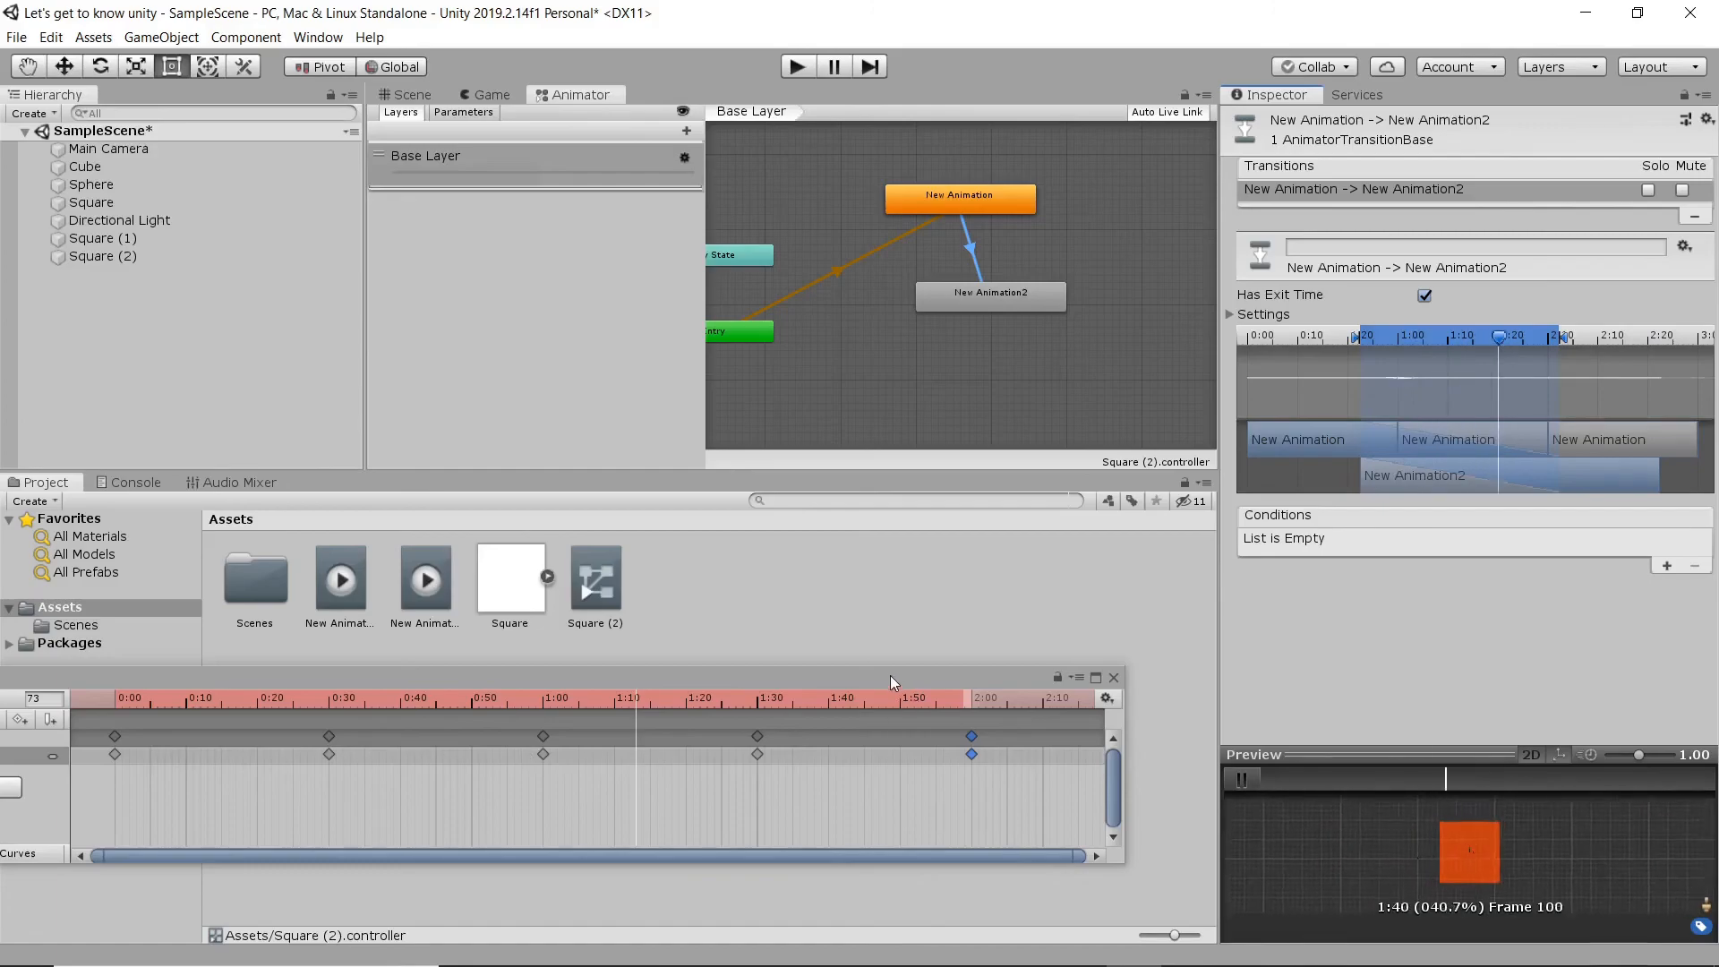
# - Close the Animation window and view the scene in the Scene view and the Game view
pyautogui.moveTo(890, 677); pyautogui.dragTo(1036, 683)
pyautogui.click(1267, 672)
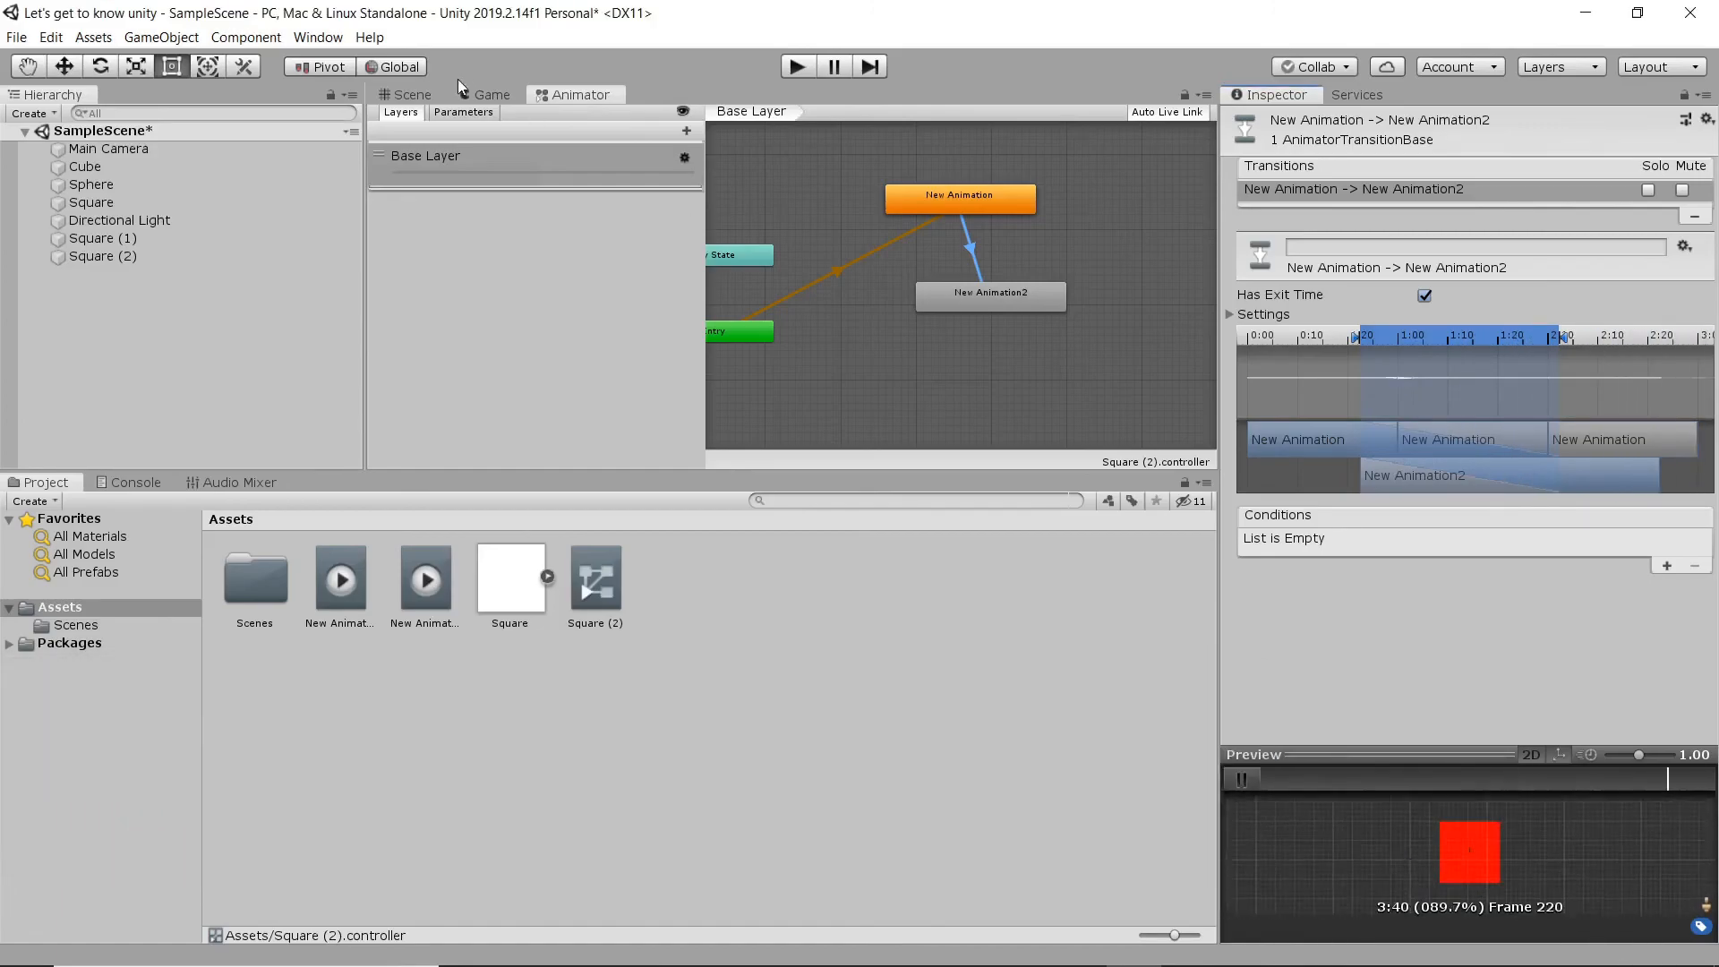
pyautogui.click(412, 94)
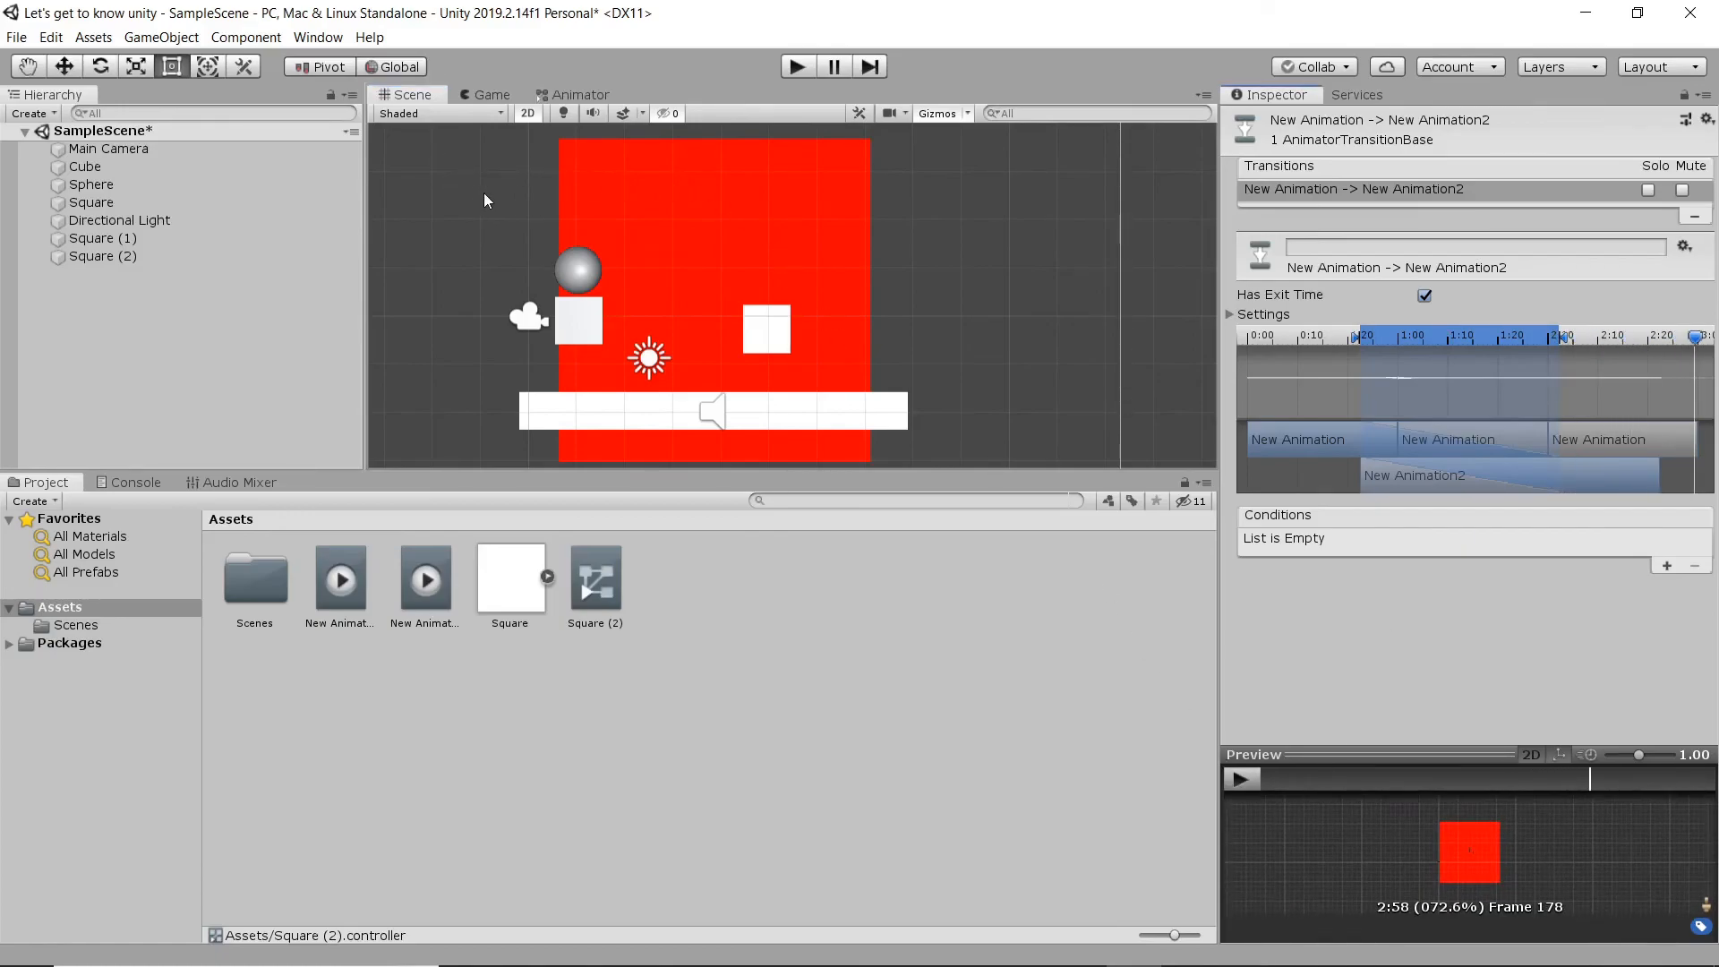
pyautogui.click(483, 95)
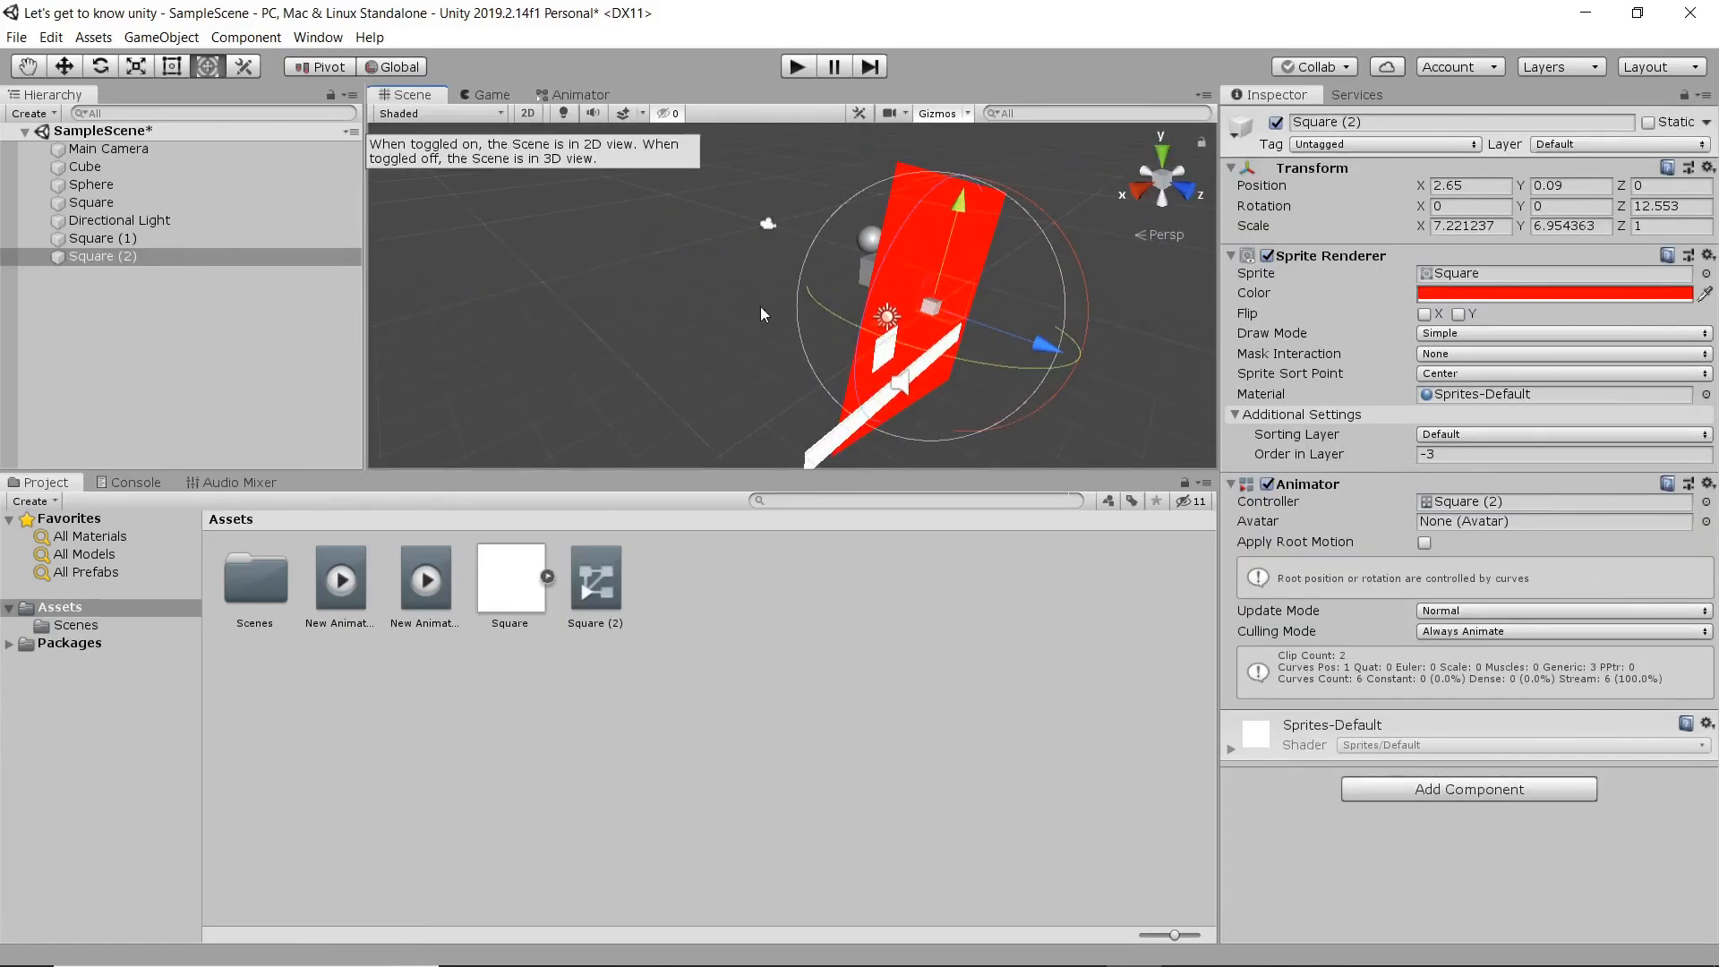
# - Orbit around the scene in 3D perspective to examine the cube, the sphere and the flat sprites
pyautogui.moveTo(598, 328); pyautogui.dragTo(680, 312, button='middle')
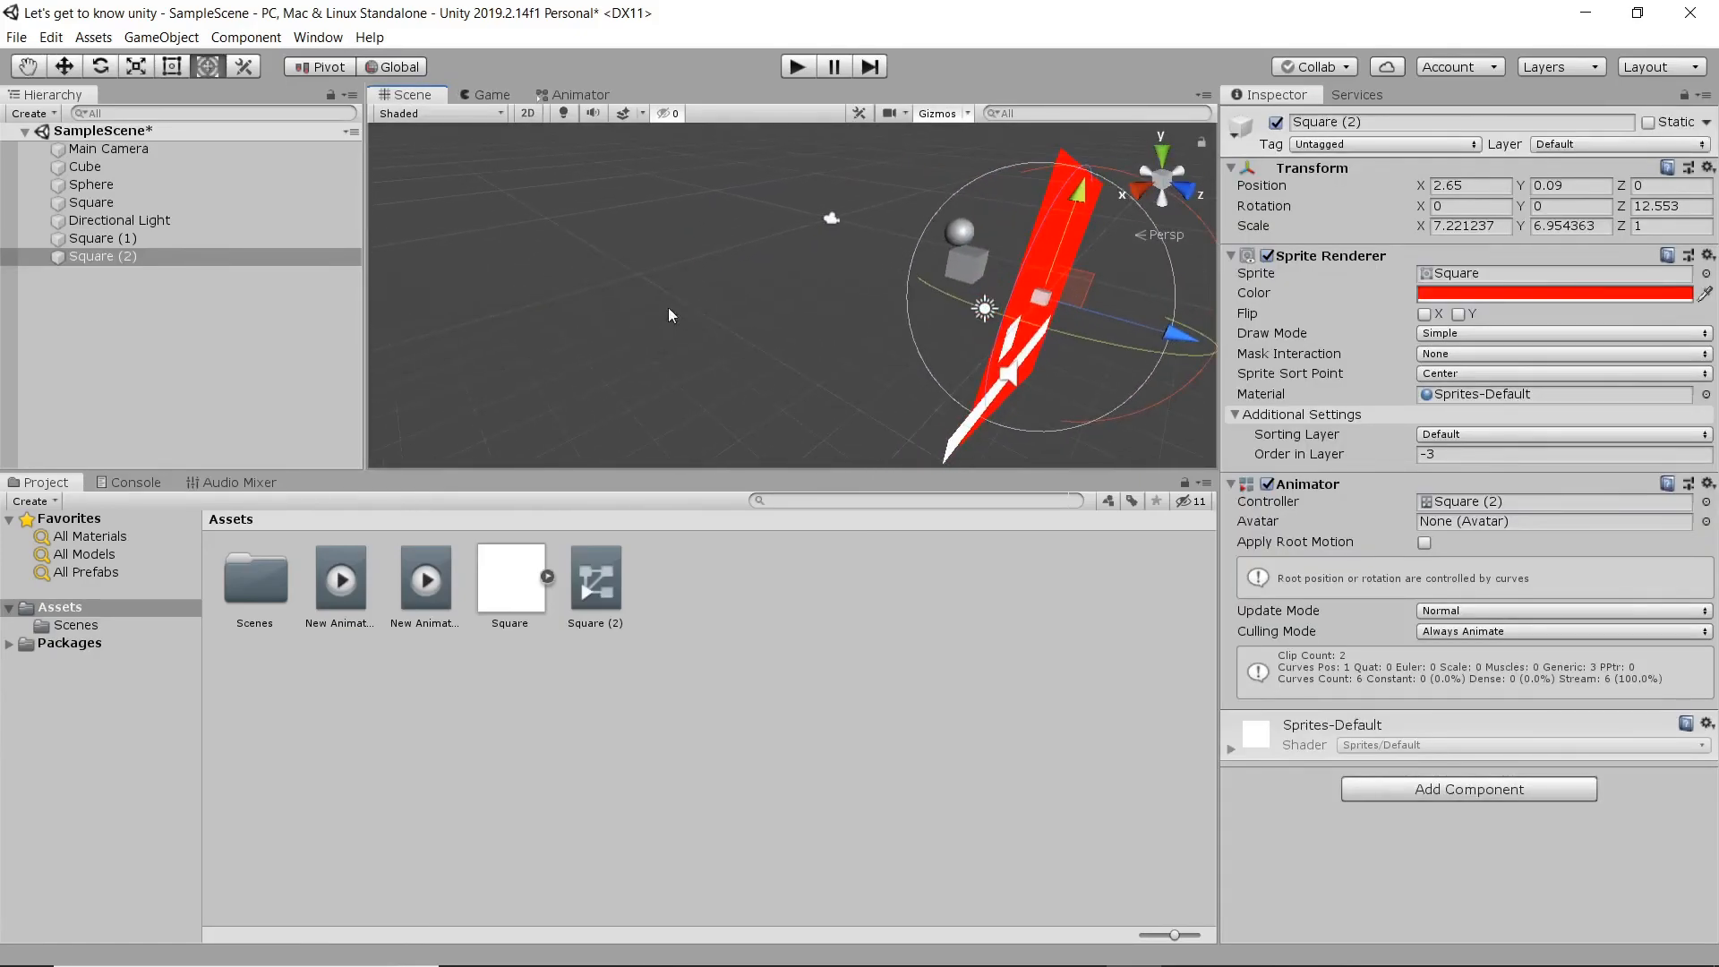
pyautogui.moveTo(681, 312); pyautogui.dragTo(1077, 315, button='right')
pyautogui.moveTo(630, 321); pyautogui.dragTo(1003, 312, button='middle')
pyautogui.moveTo(1003, 313); pyautogui.dragTo(1250, 289, button='right')
pyautogui.moveTo(788, 313); pyautogui.dragTo(926, 312, button='middle')
pyautogui.scroll(3, 845, 329)
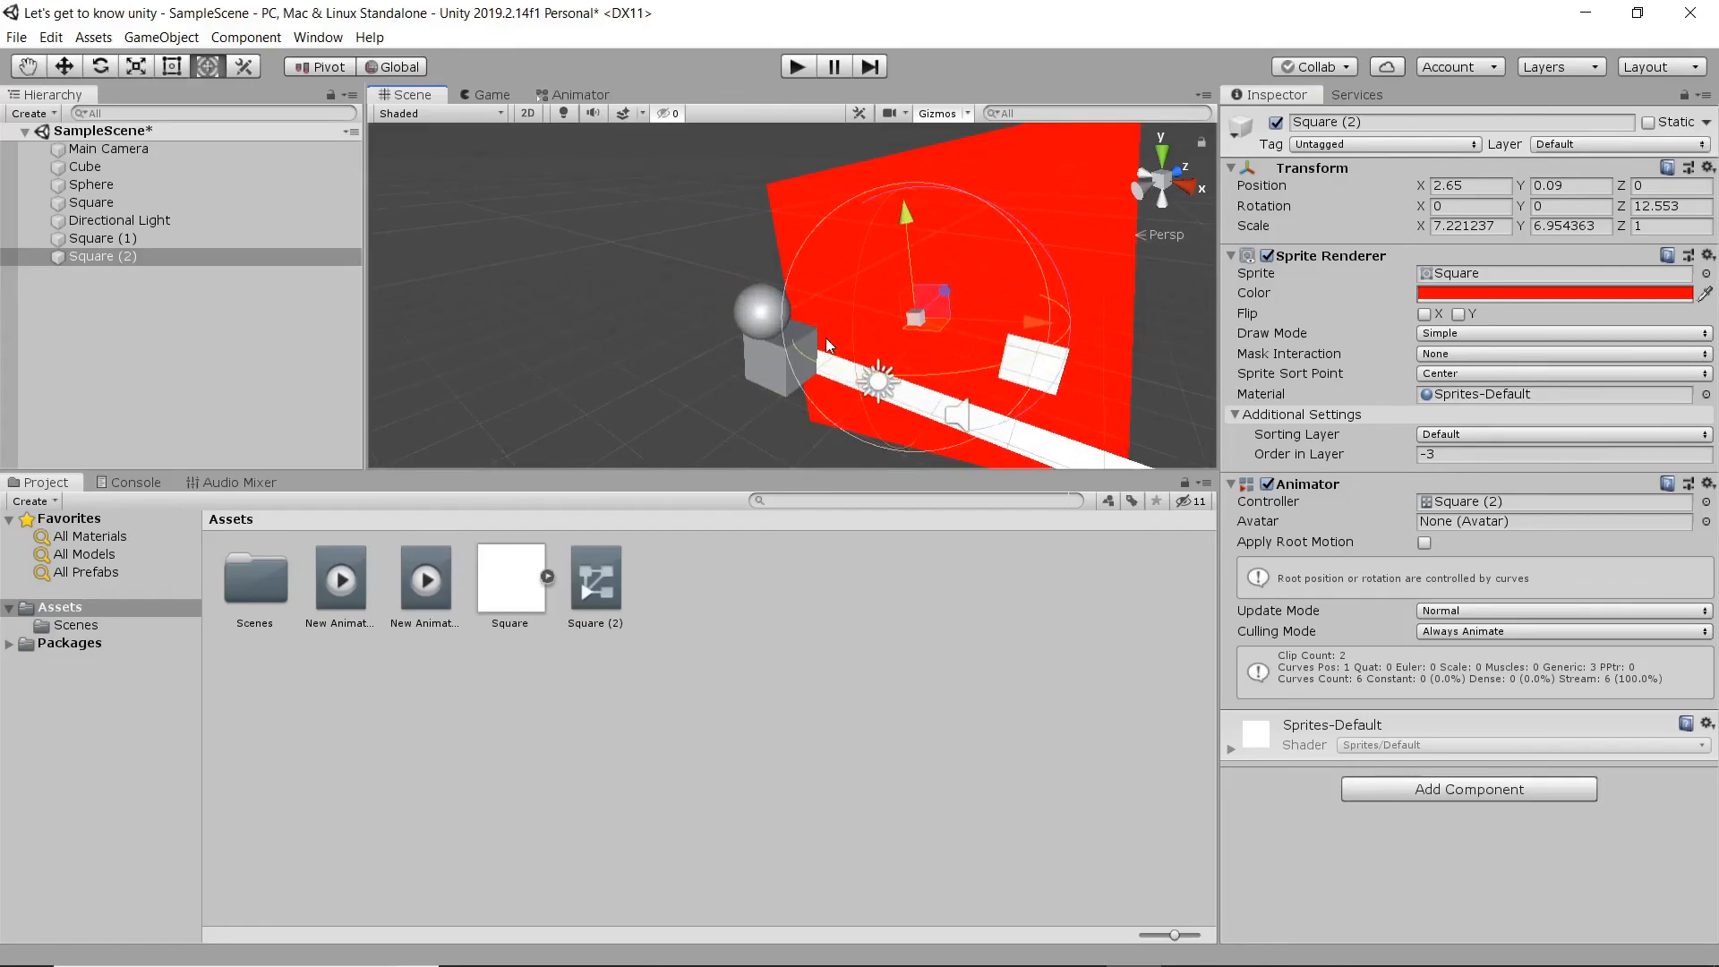
pyautogui.moveTo(942, 365); pyautogui.dragTo(761, 335, button='middle')
pyautogui.moveTo(760, 335); pyautogui.dragTo(938, 282, button='right')
pyautogui.moveTo(624, 347); pyautogui.dragTo(966, 302, button='middle')
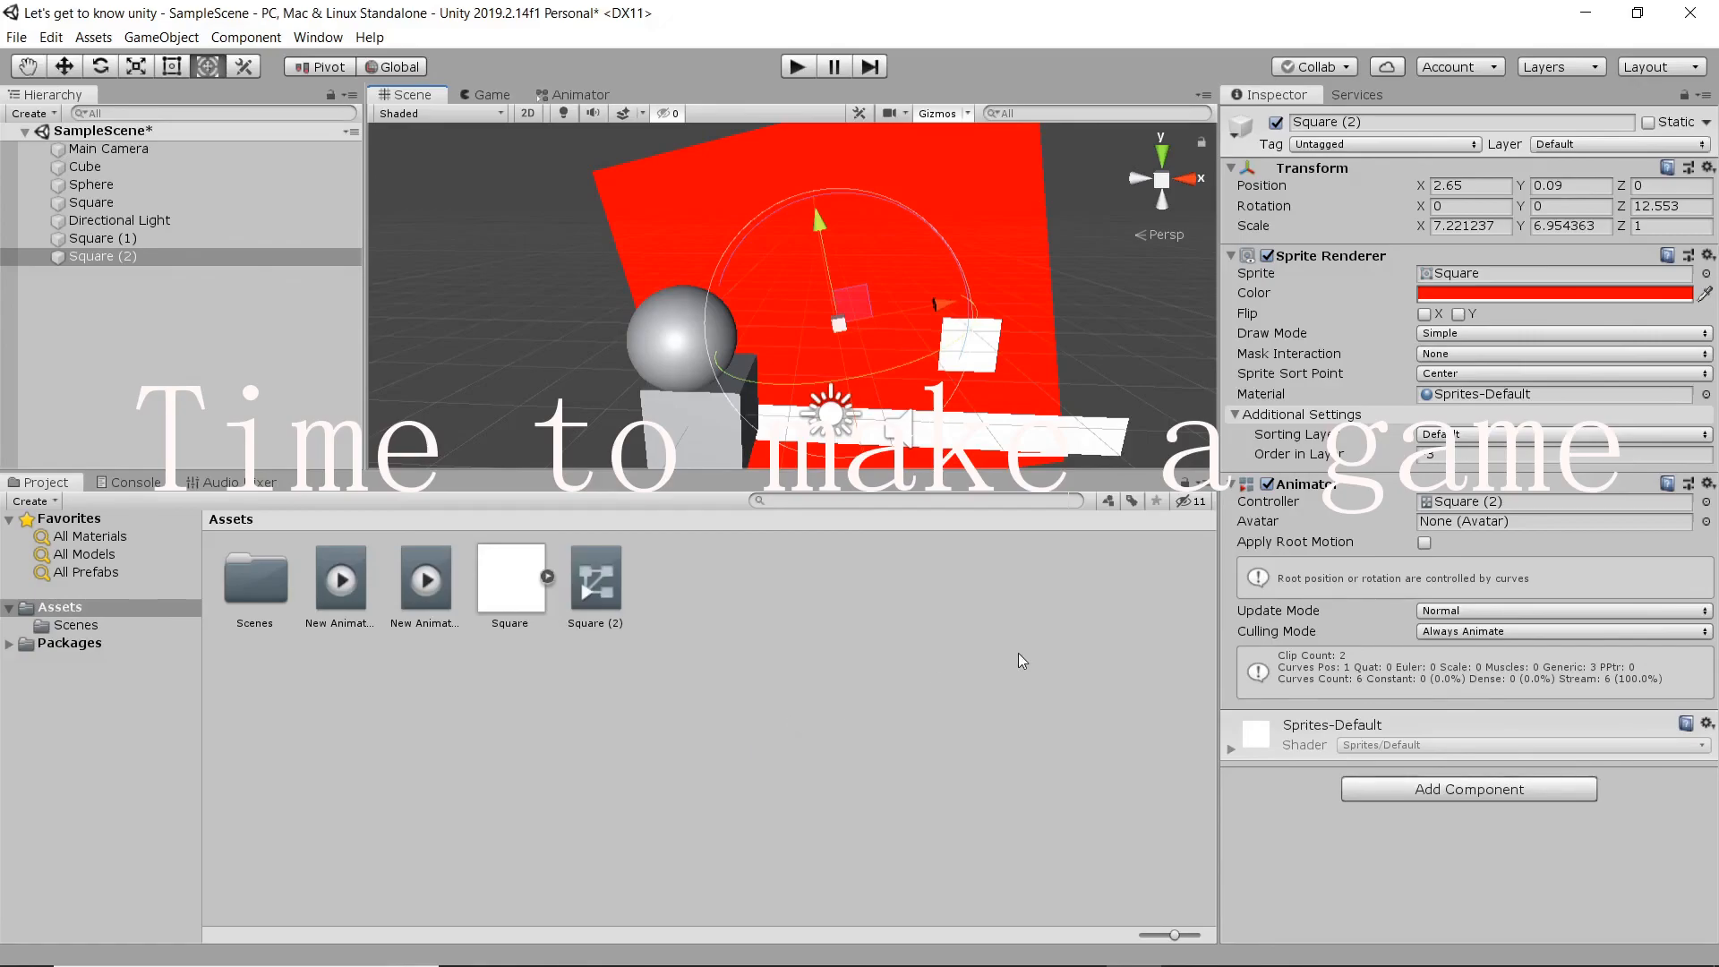
pyautogui.moveTo(1133, 949)
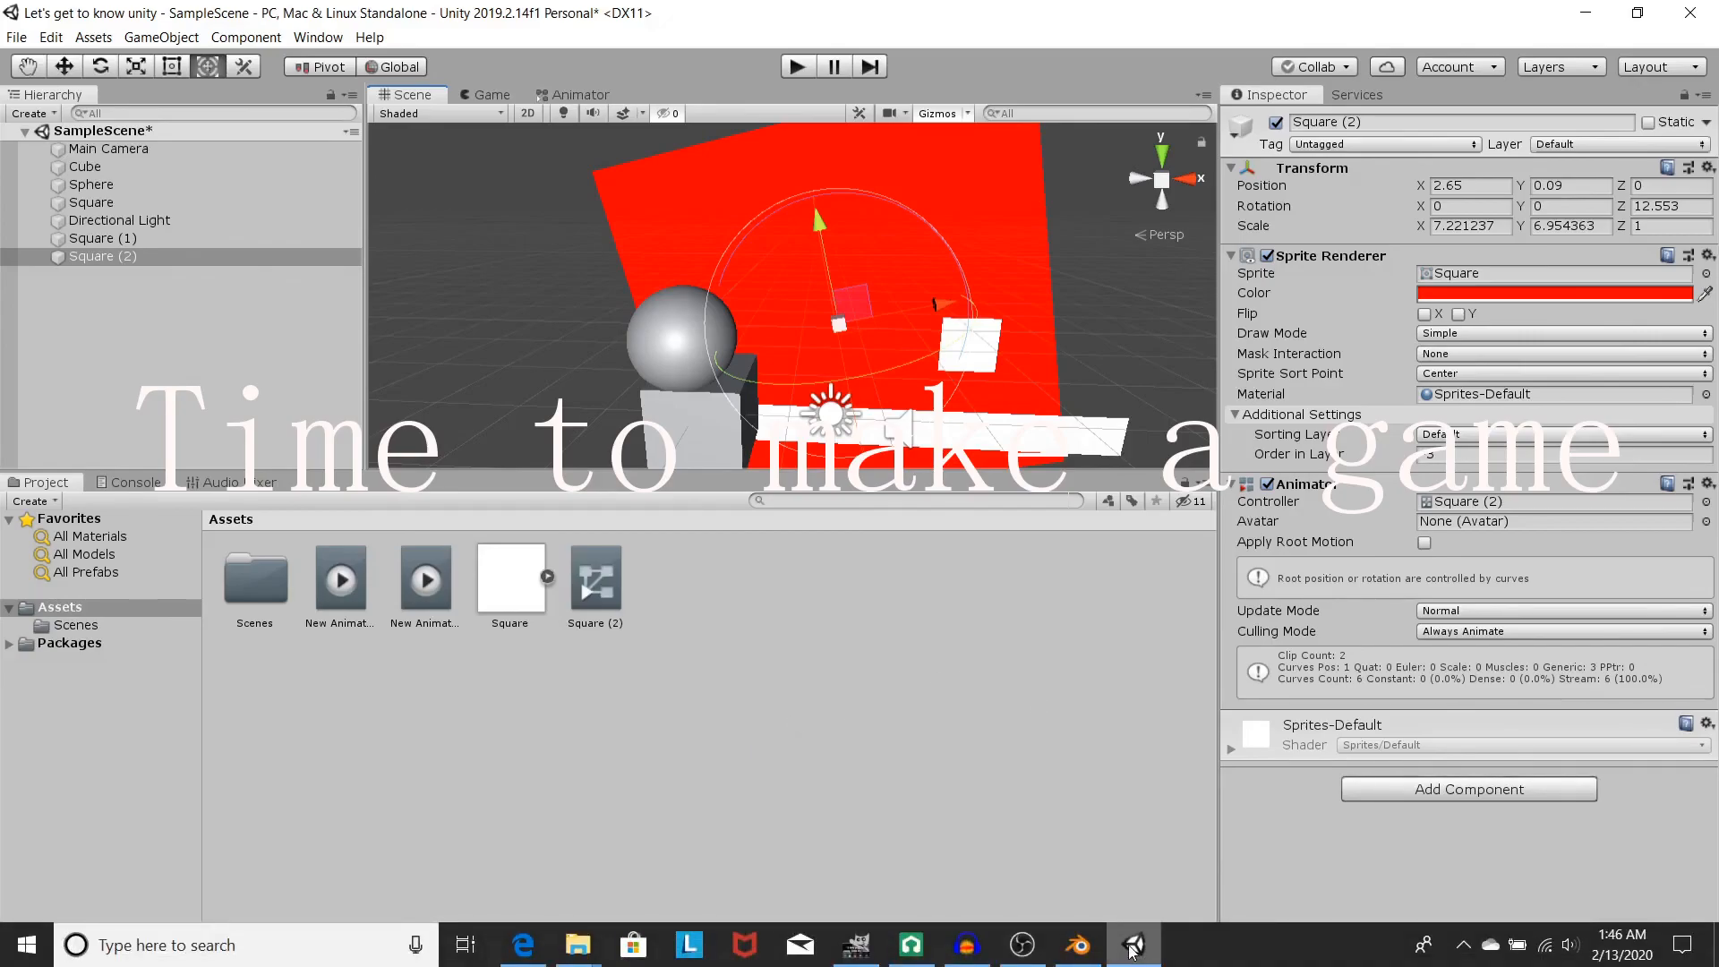
pyautogui.moveTo(1023, 945)
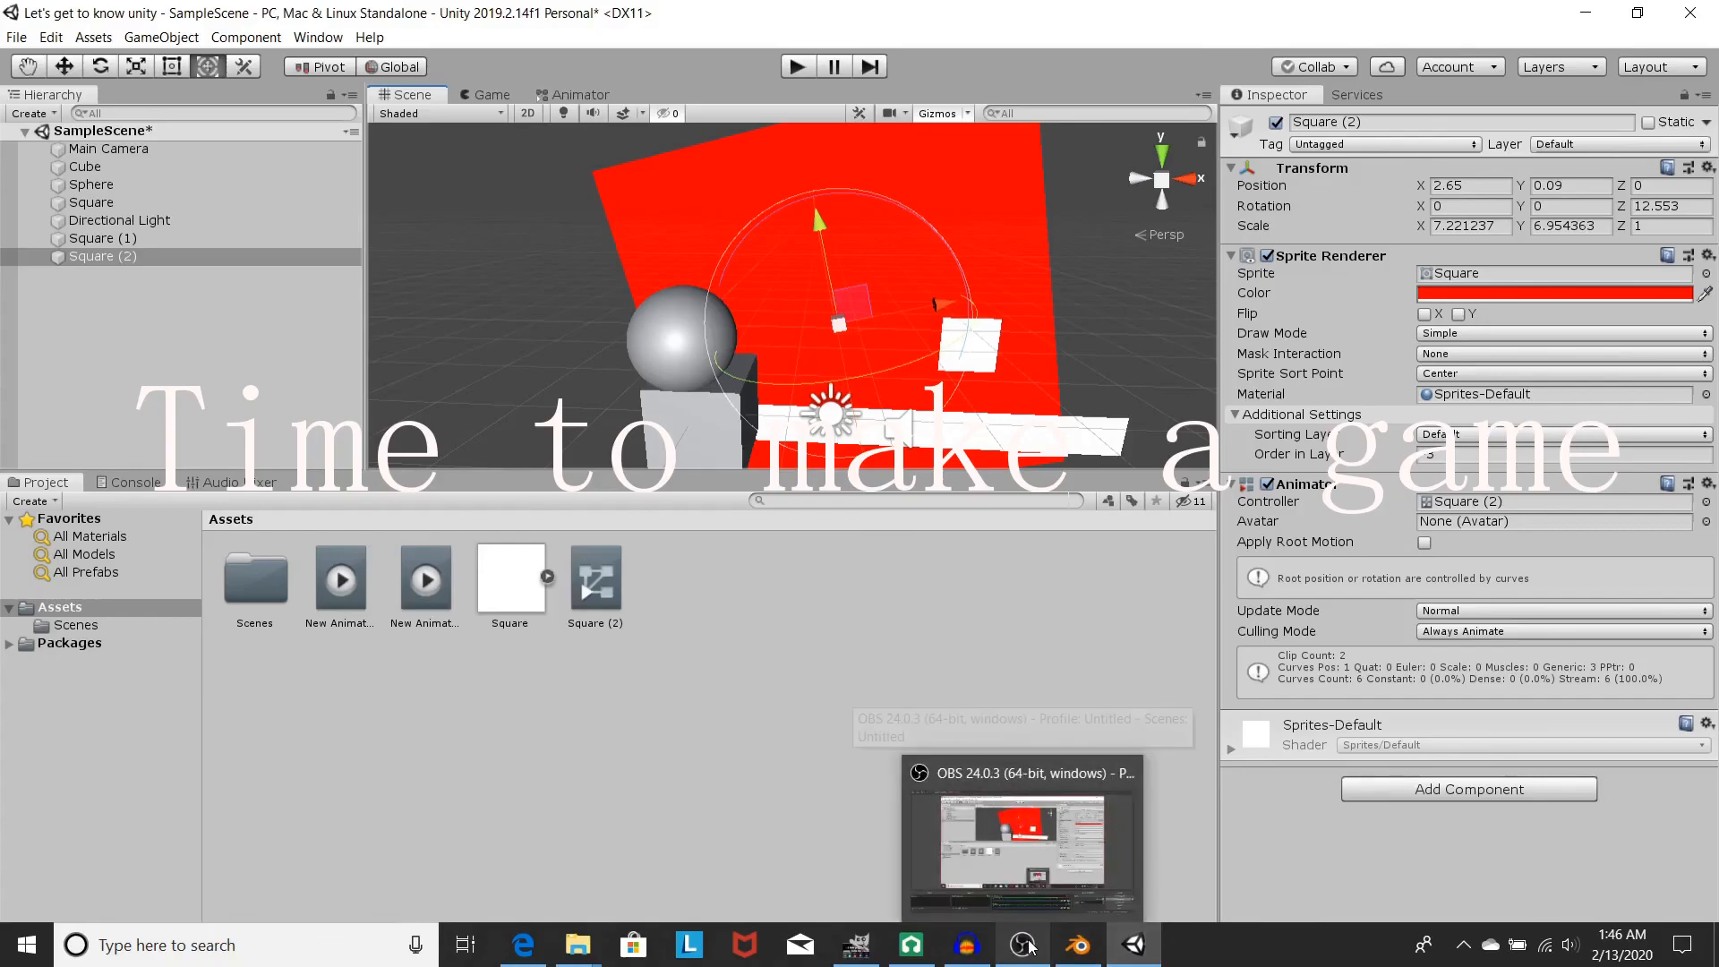
pyautogui.click(1015, 862)
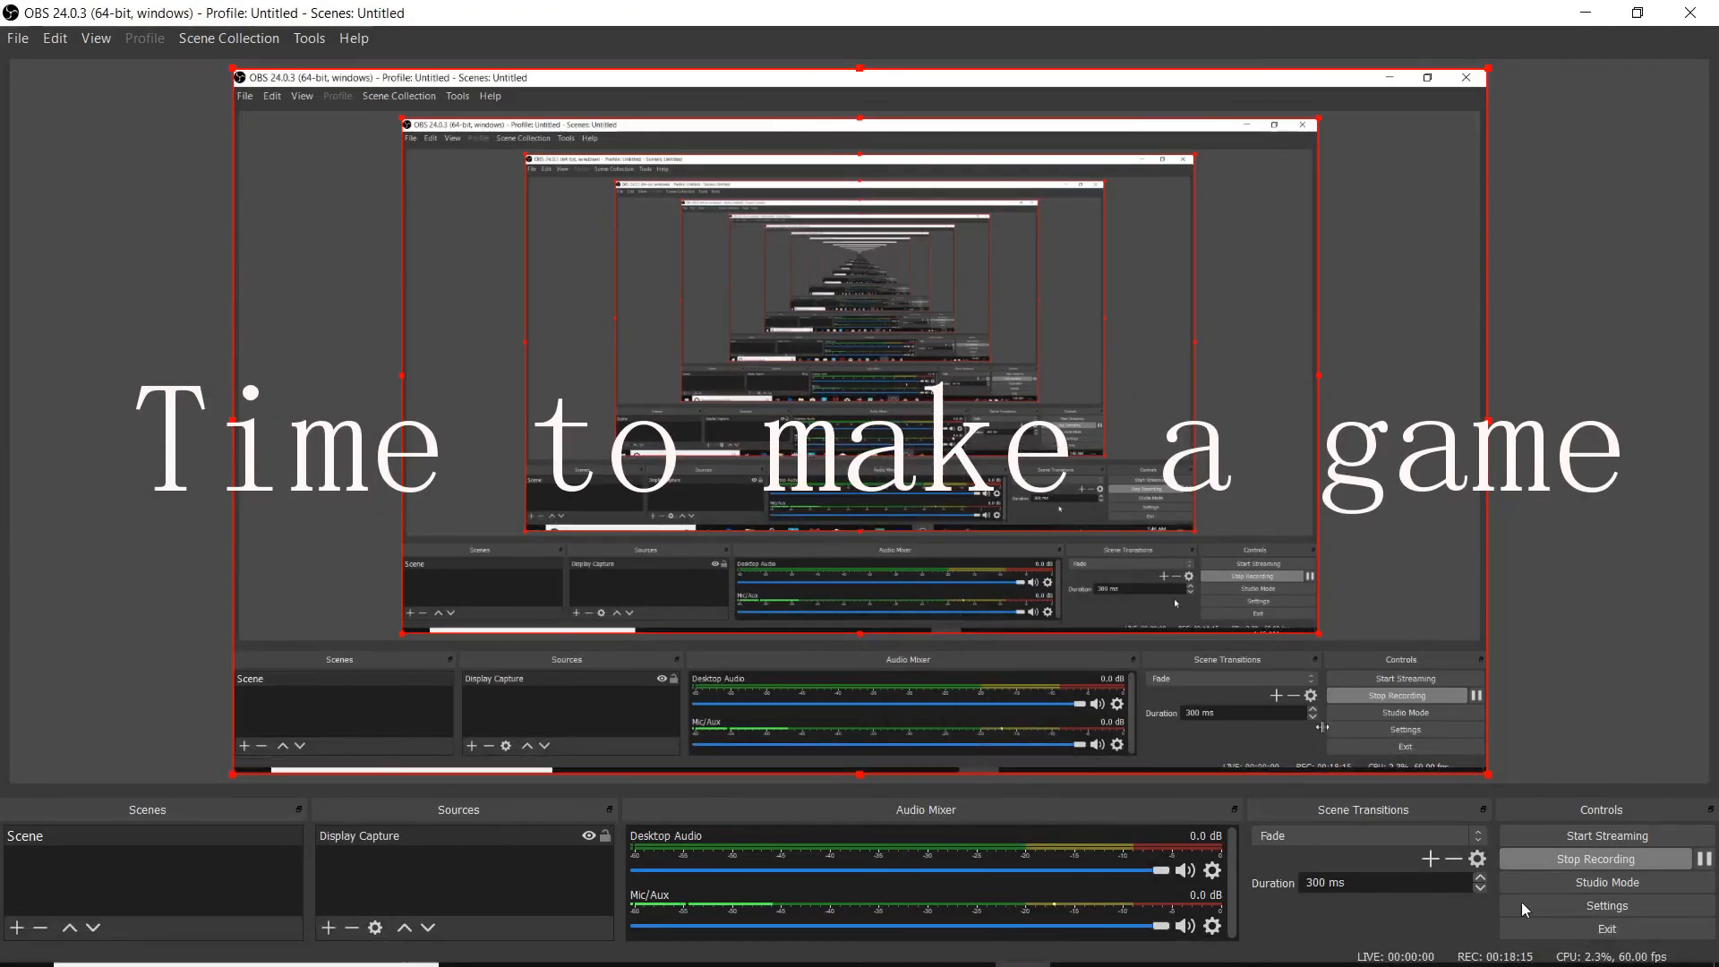